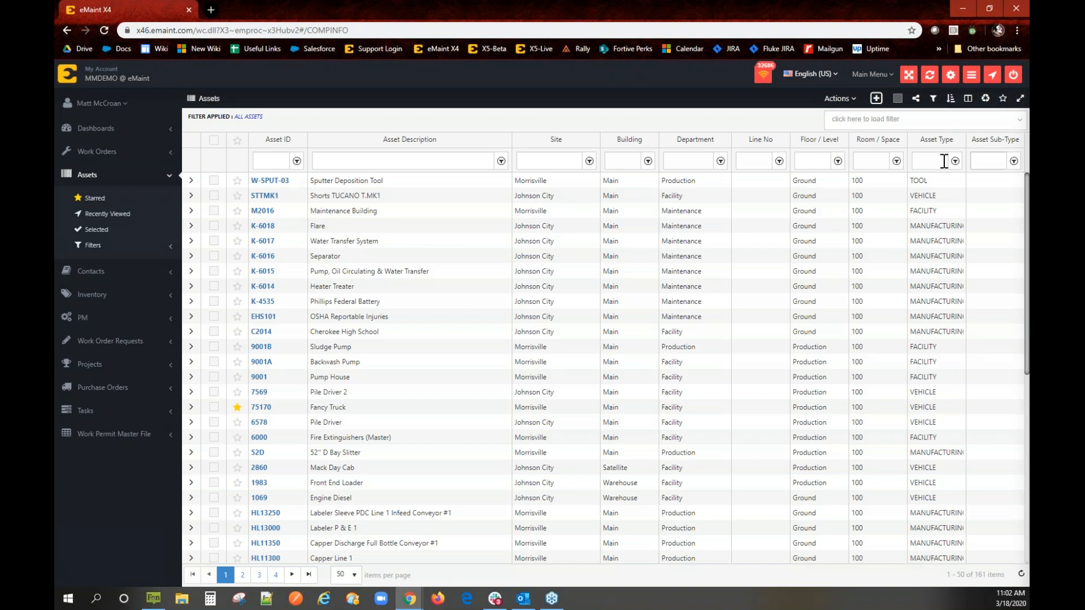
# Review the bulk actions available for the Assets list, including Mass Change Values and Data Export
pyautogui.click(848, 100)
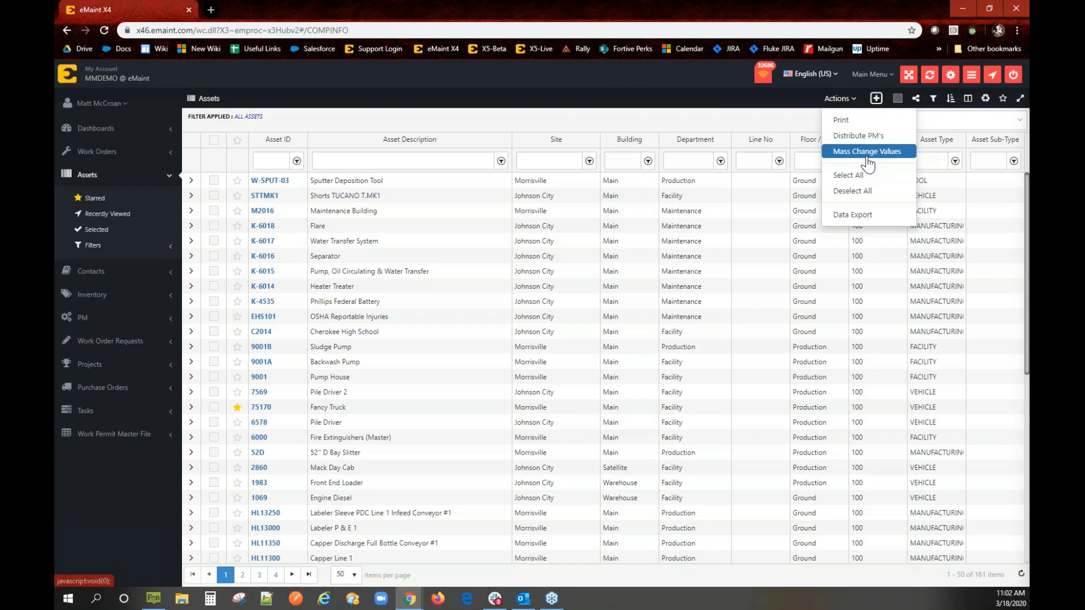
pyautogui.click(874, 139)
pyautogui.click(850, 101)
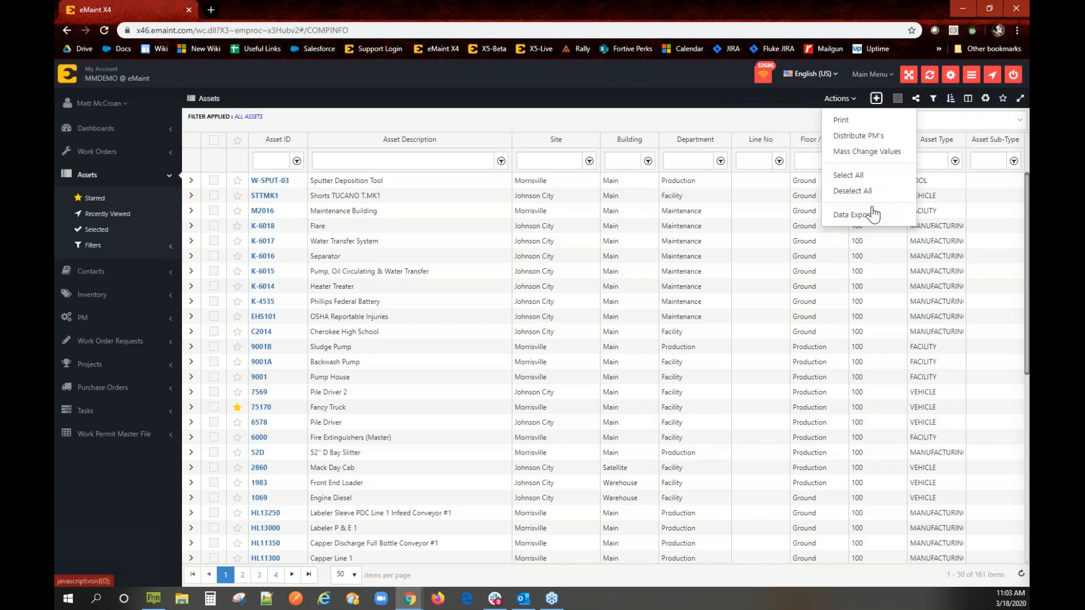
# Open the Work Orders list and select work orders 101 through 104
pyautogui.click(74, 154)
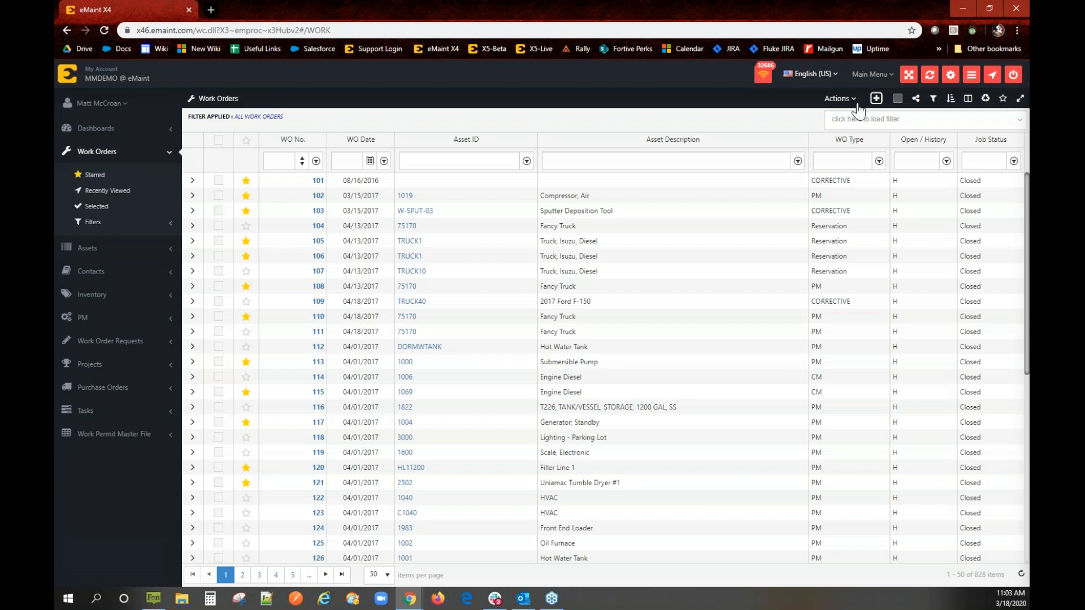
pyautogui.click(857, 105)
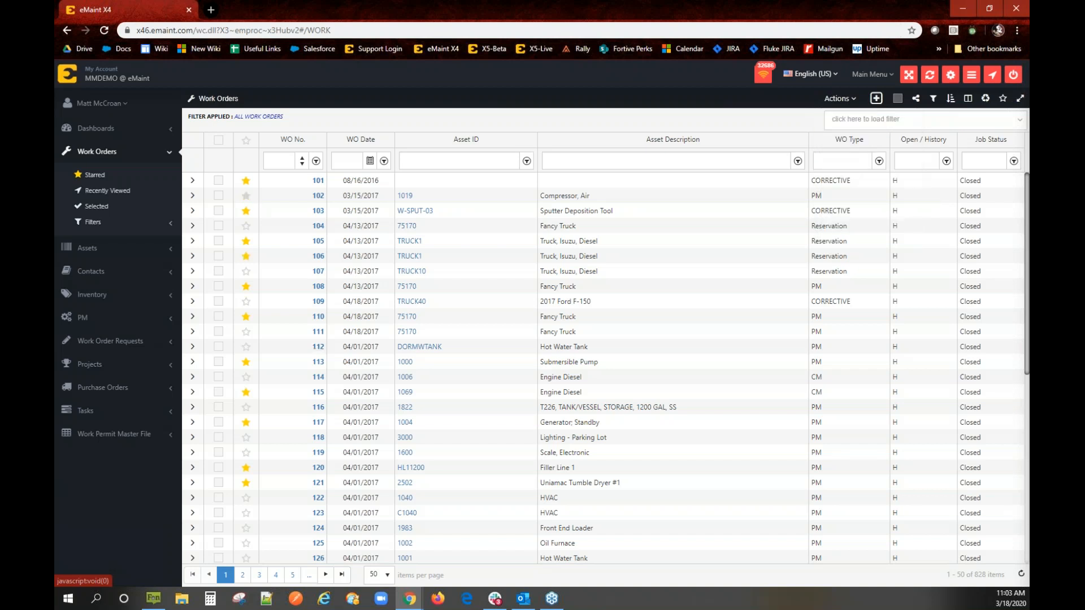
pyautogui.click(218, 180)
pyautogui.click(218, 196)
pyautogui.click(218, 211)
pyautogui.rightClick(215, 218)
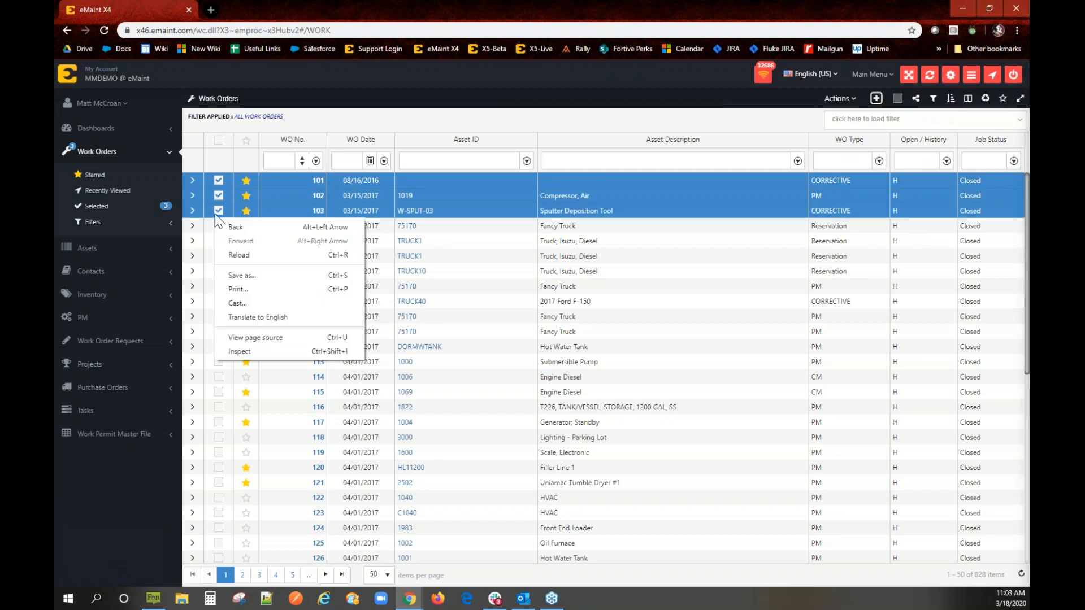
pyautogui.click(219, 225)
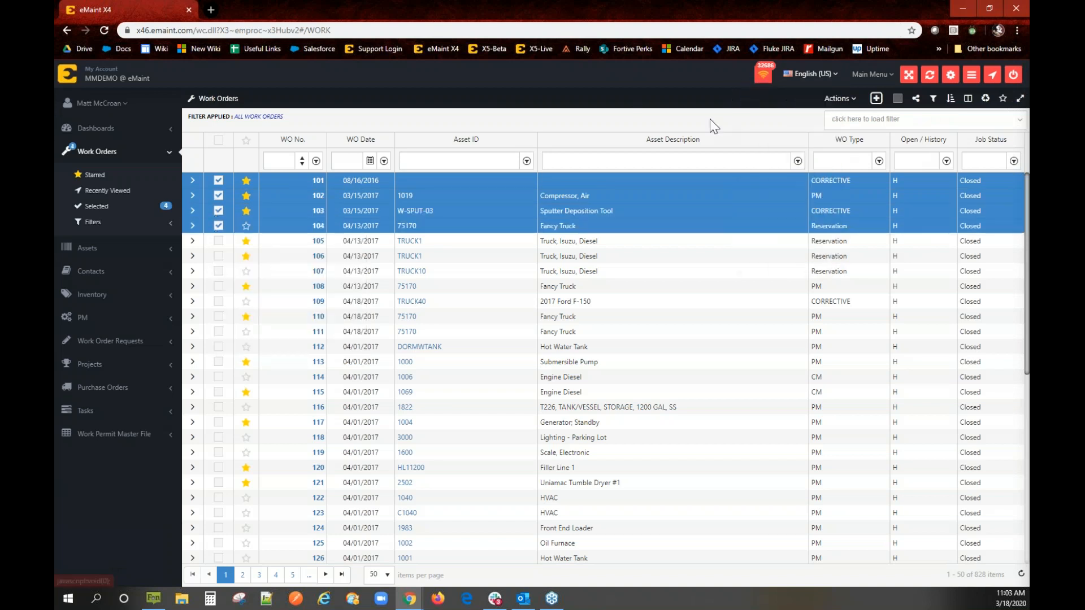
# Select all work orders on the current page of the list
pyautogui.click(840, 99)
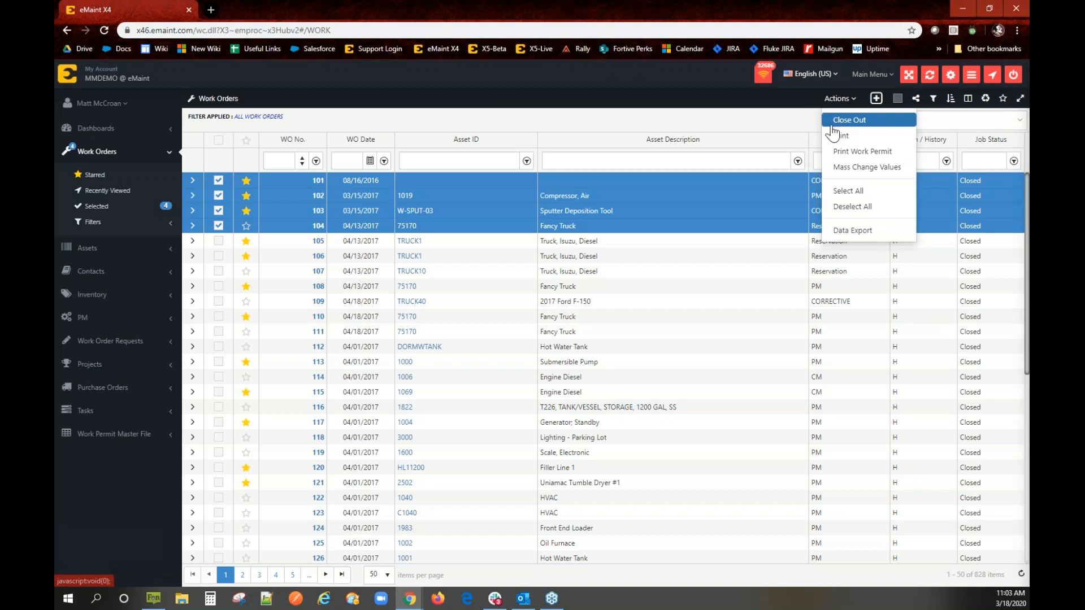
pyautogui.click(870, 167)
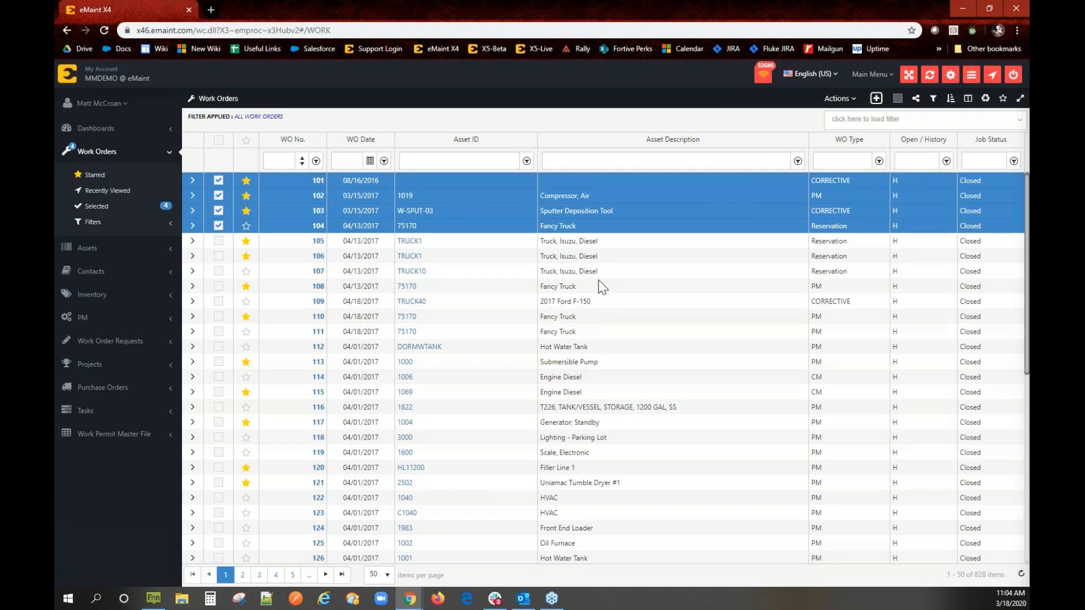
pyautogui.click(842, 100)
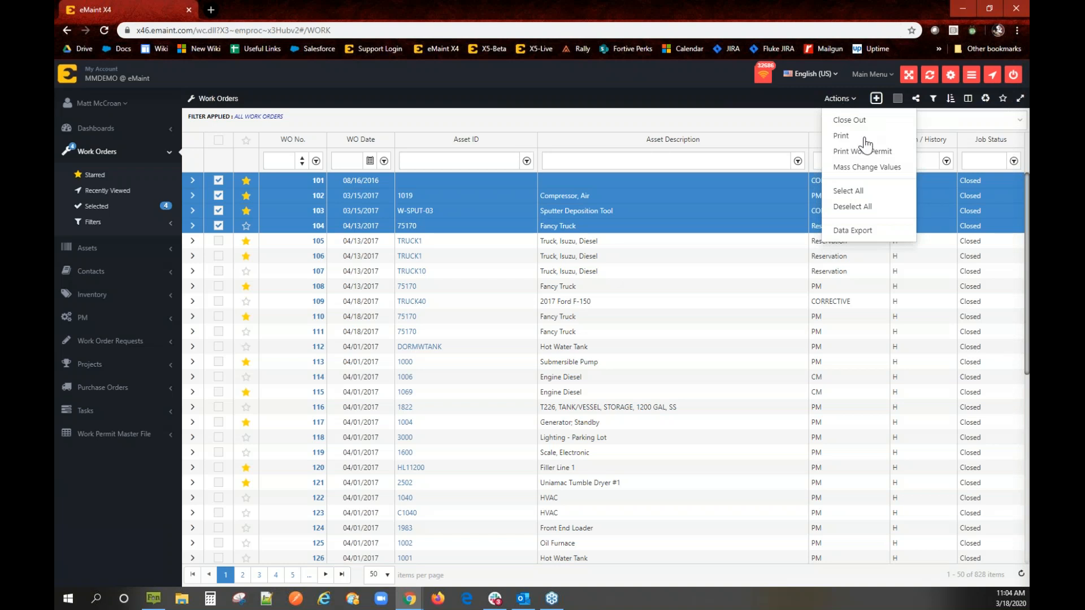
pyautogui.click(872, 192)
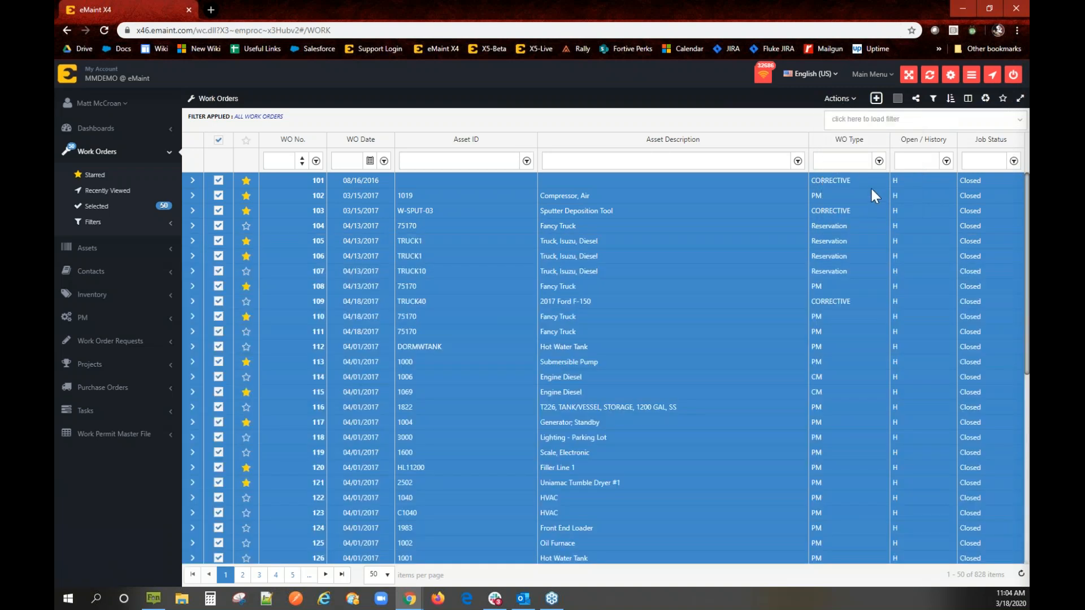
pyautogui.click(840, 98)
pyautogui.moveTo(851, 107)
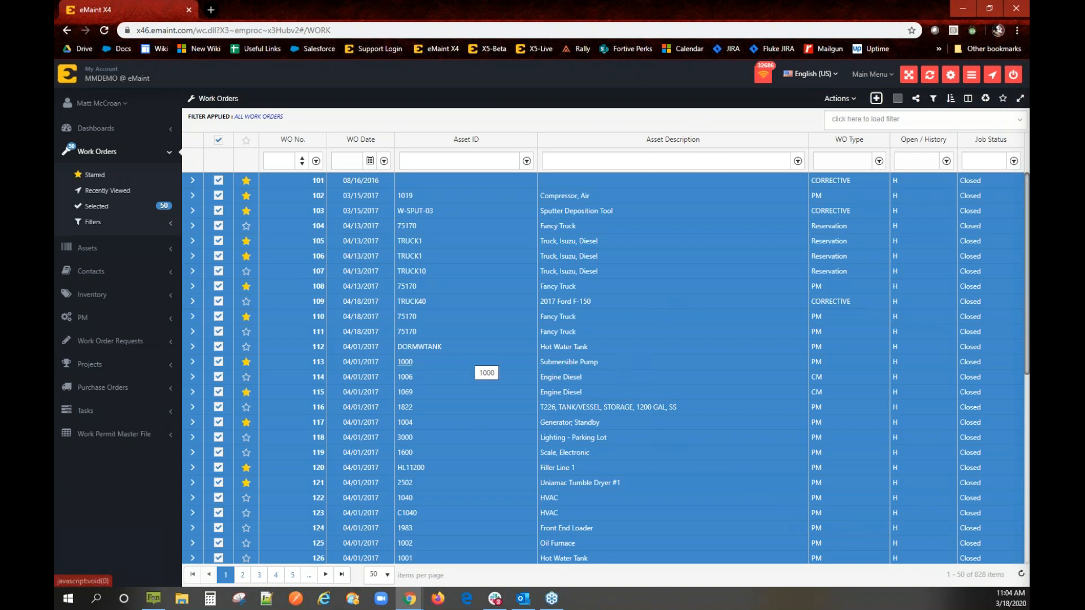
# Show 100 work orders per page and select all work orders on the enlarged page
pyautogui.scroll(-5, 468, 367)
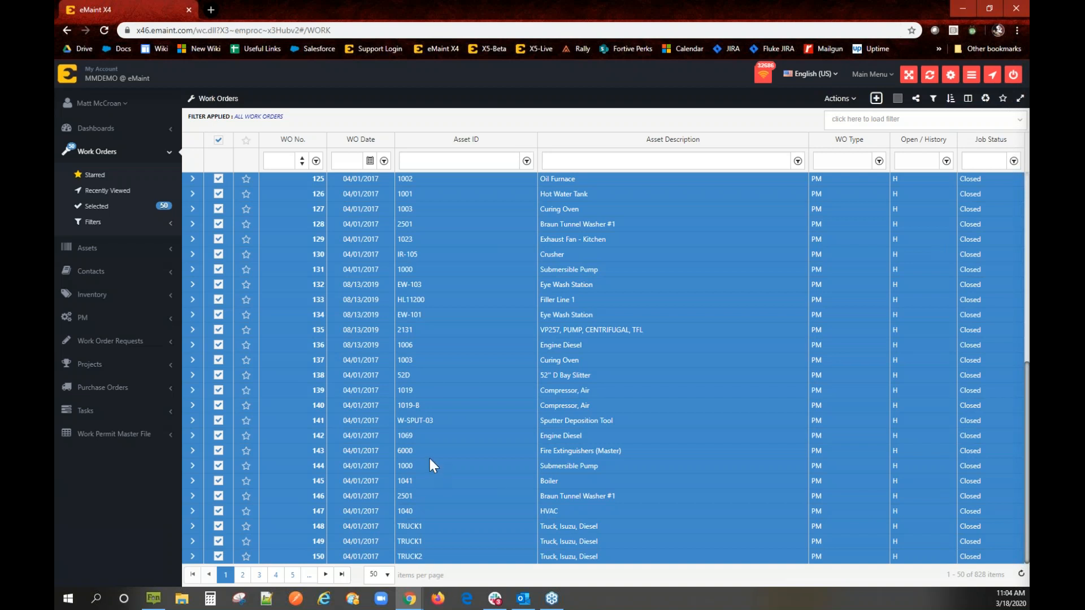
pyautogui.click(388, 573)
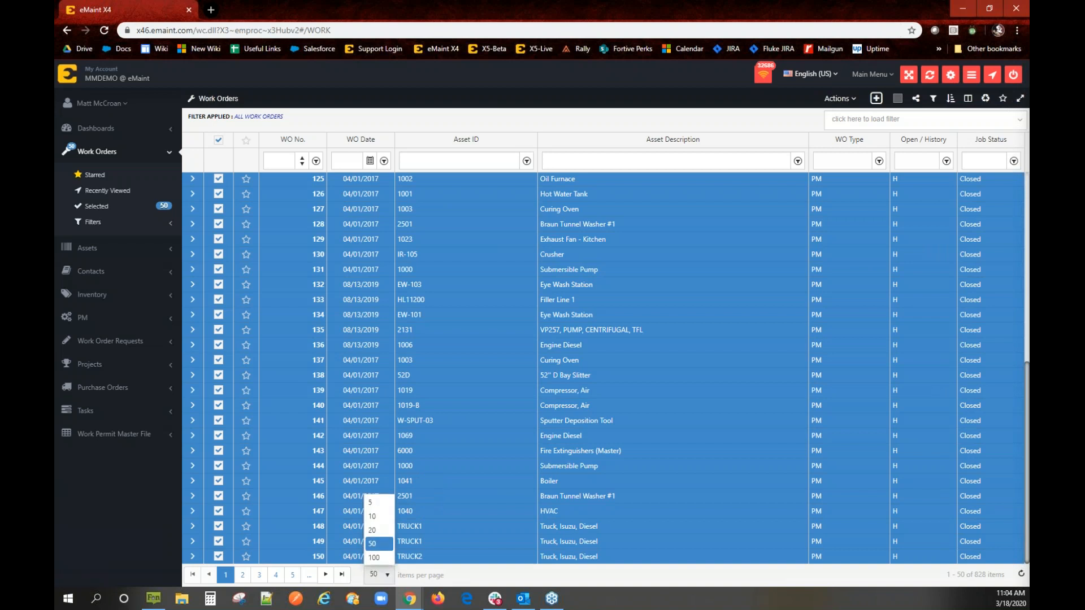
pyautogui.click(380, 558)
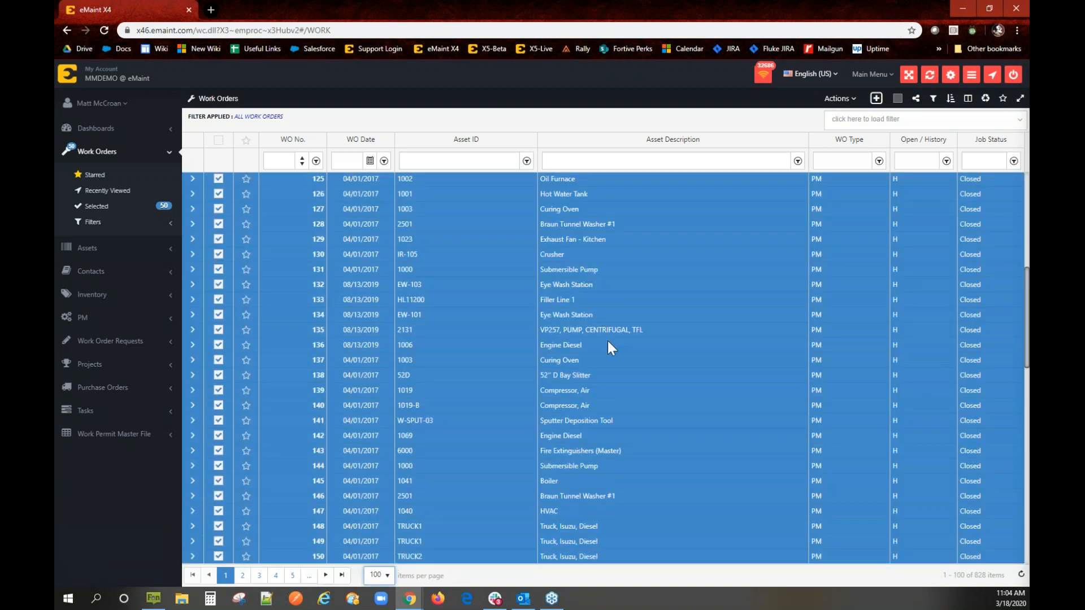
pyautogui.scroll(-5, 608, 341)
pyautogui.click(845, 97)
pyautogui.click(863, 196)
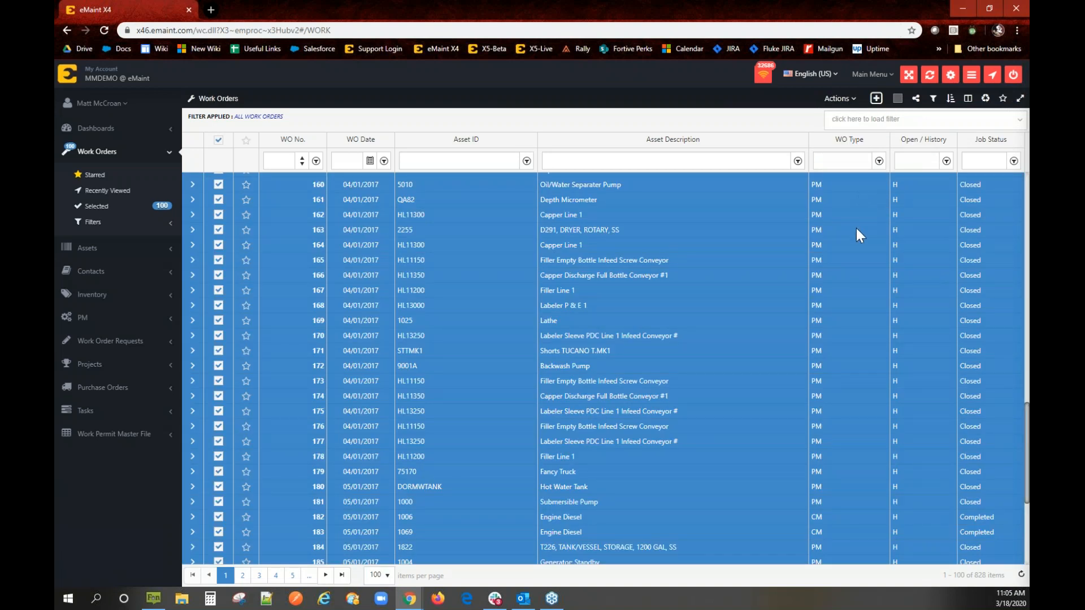
# Deselect all work orders in the list
pyautogui.click(841, 98)
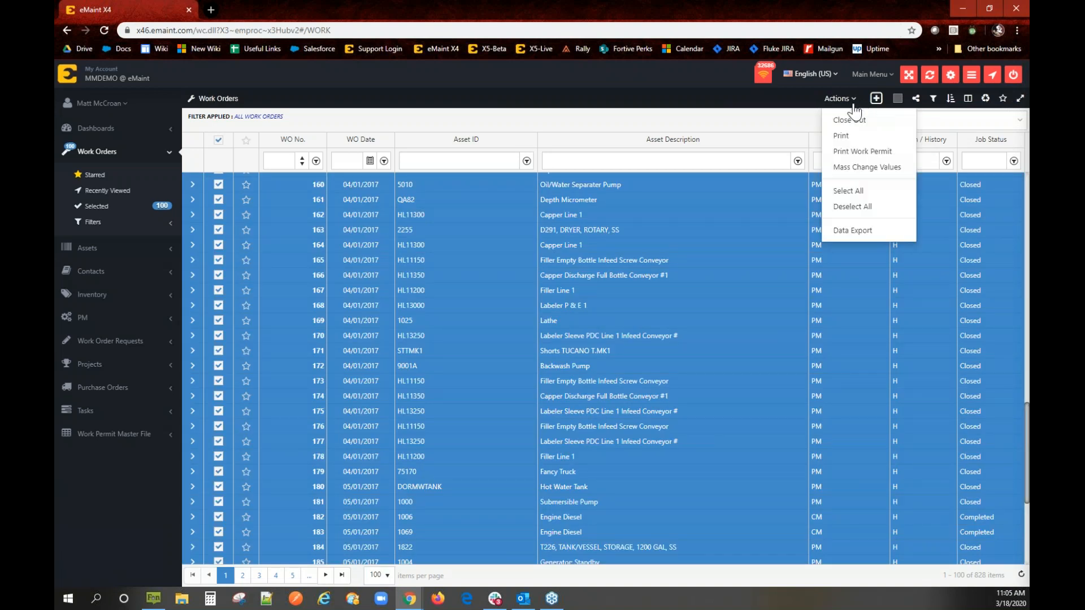
pyautogui.click(884, 207)
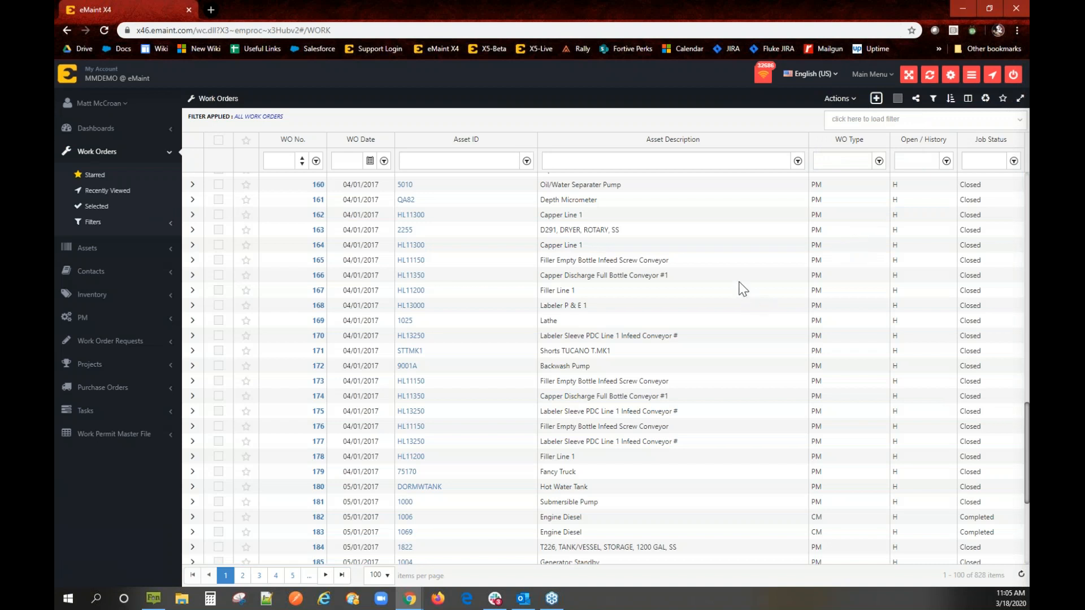
pyautogui.scroll(14, 742, 285)
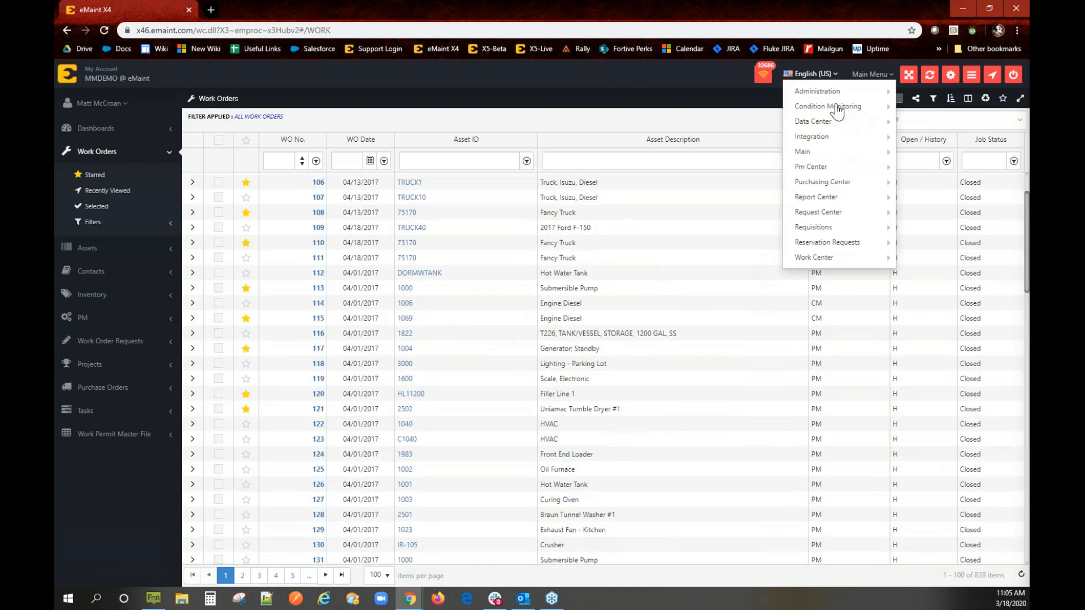
# Examine the work order data export options All Records, Selected Records and Current Page, and close the export without running it
pyautogui.click(830, 100)
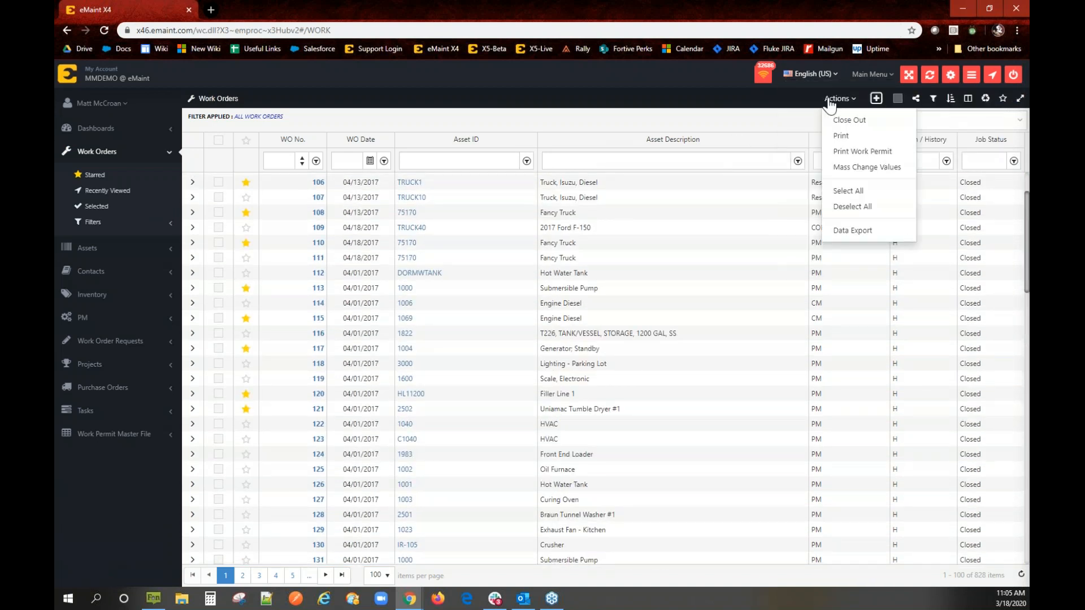
pyautogui.click(860, 231)
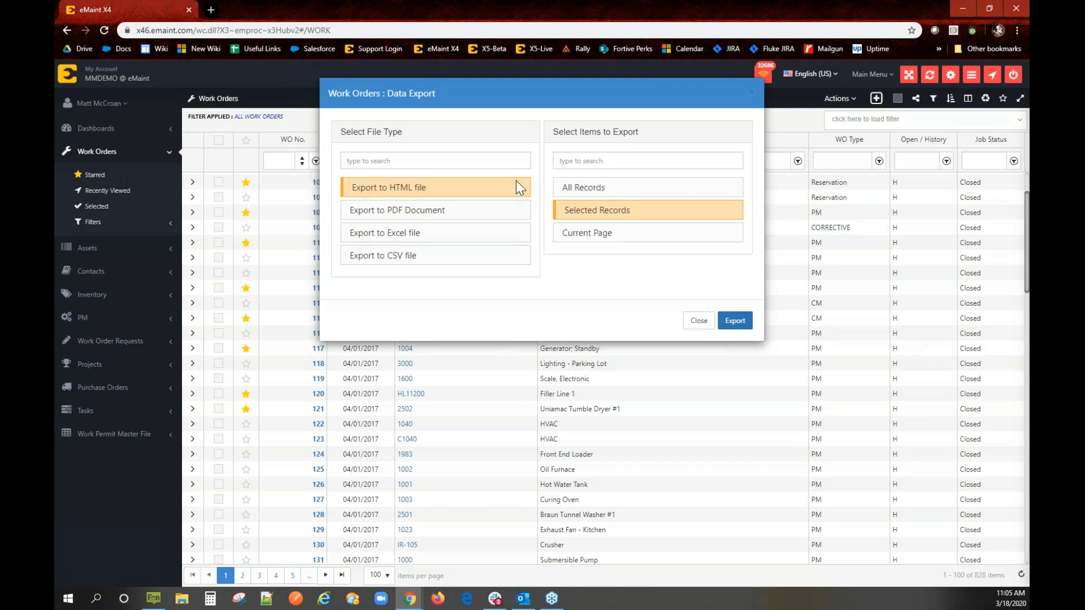
pyautogui.click(601, 182)
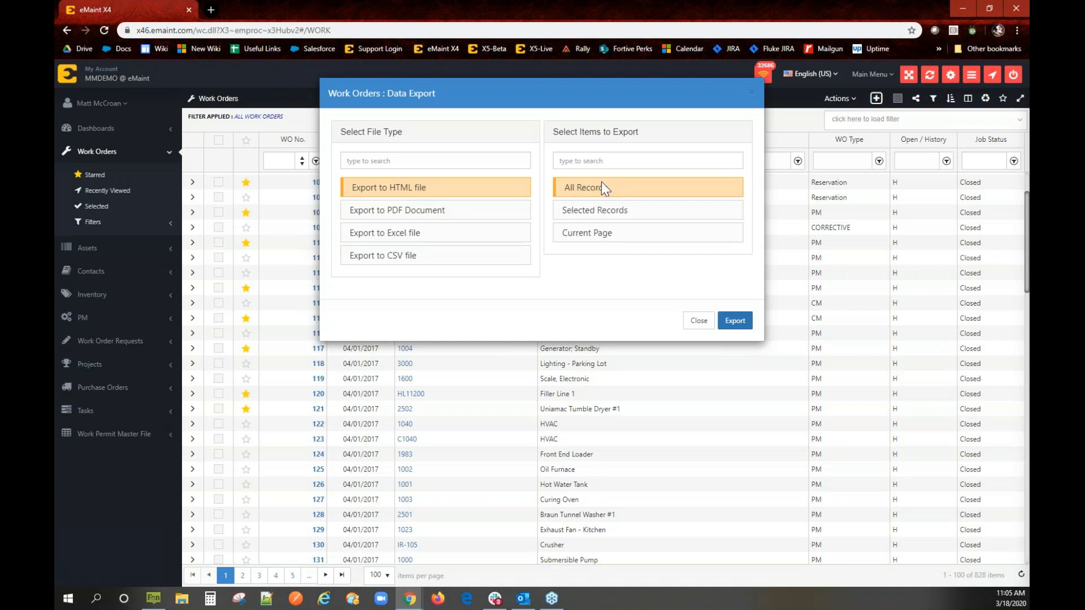
pyautogui.click(613, 214)
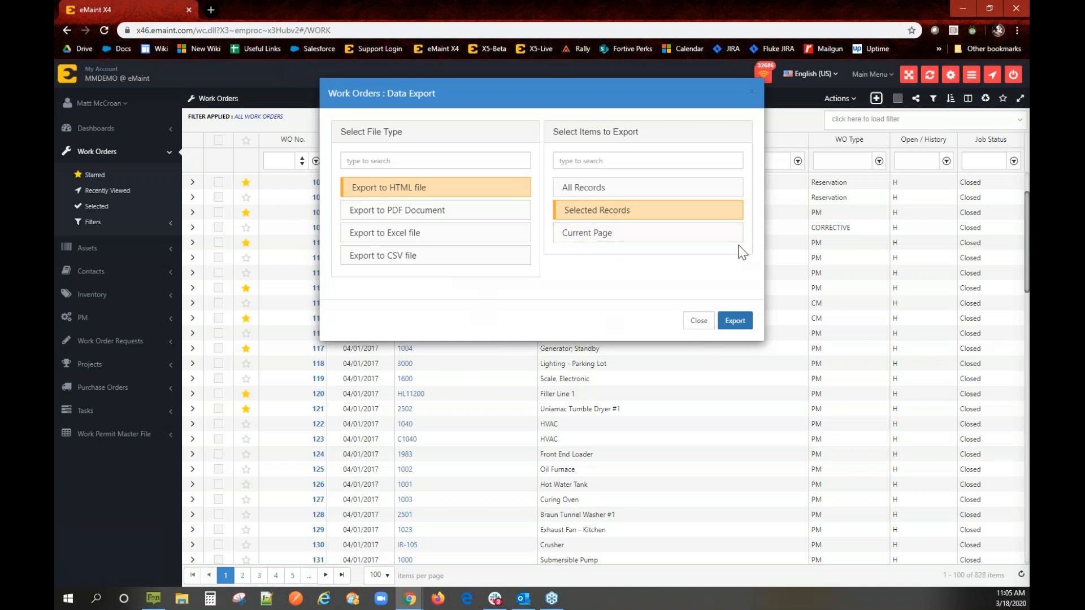
pyautogui.click(665, 237)
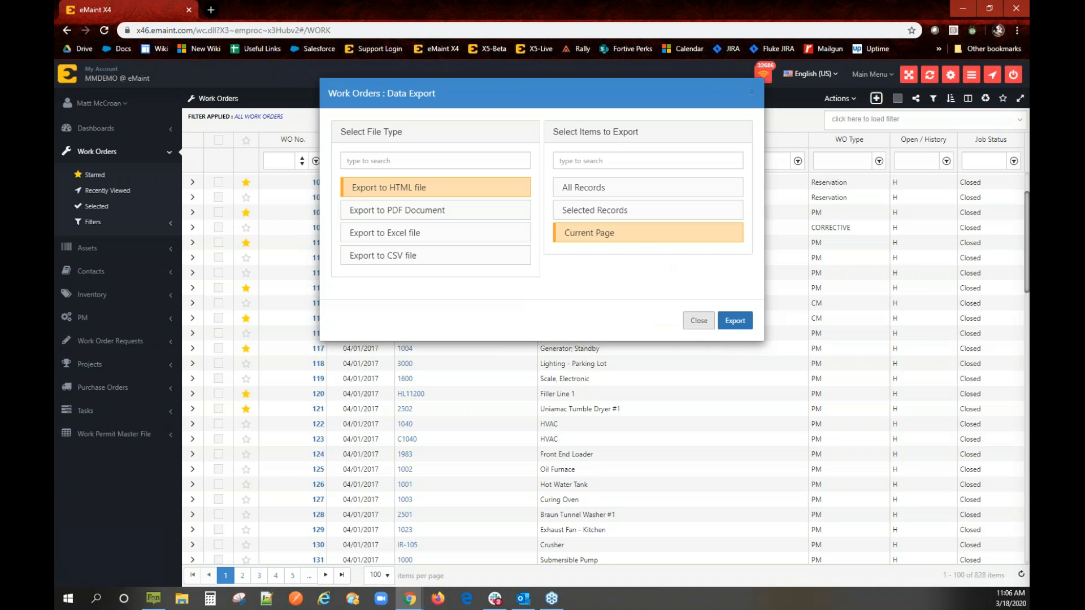
pyautogui.click(699, 321)
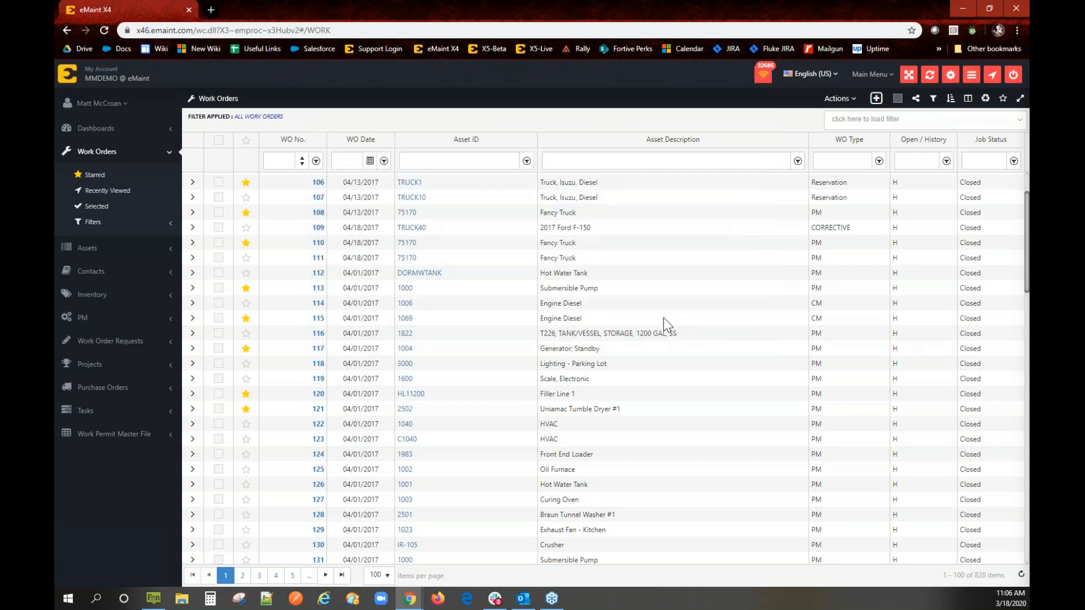
# Open the account settings and go to the User Interface Settings section
pyautogui.click(881, 101)
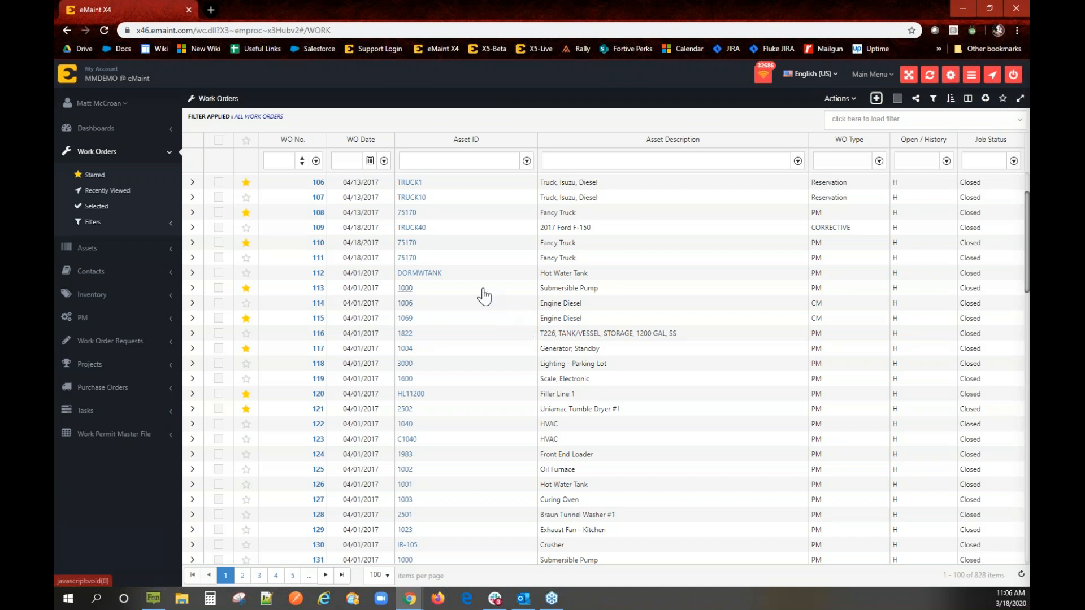
pyautogui.click(123, 106)
pyautogui.click(245, 110)
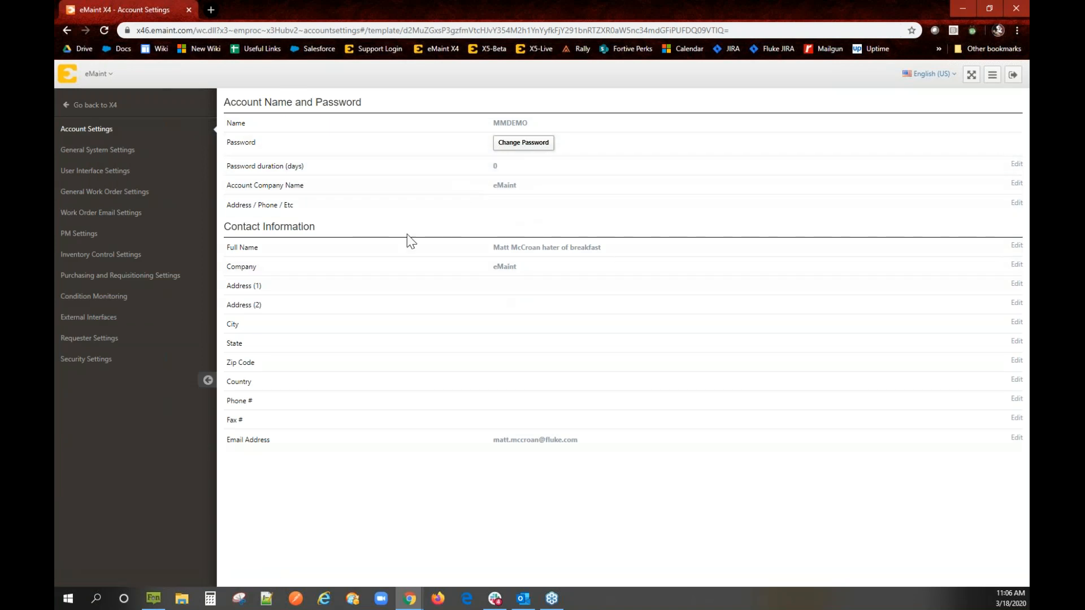
pyautogui.click(97, 151)
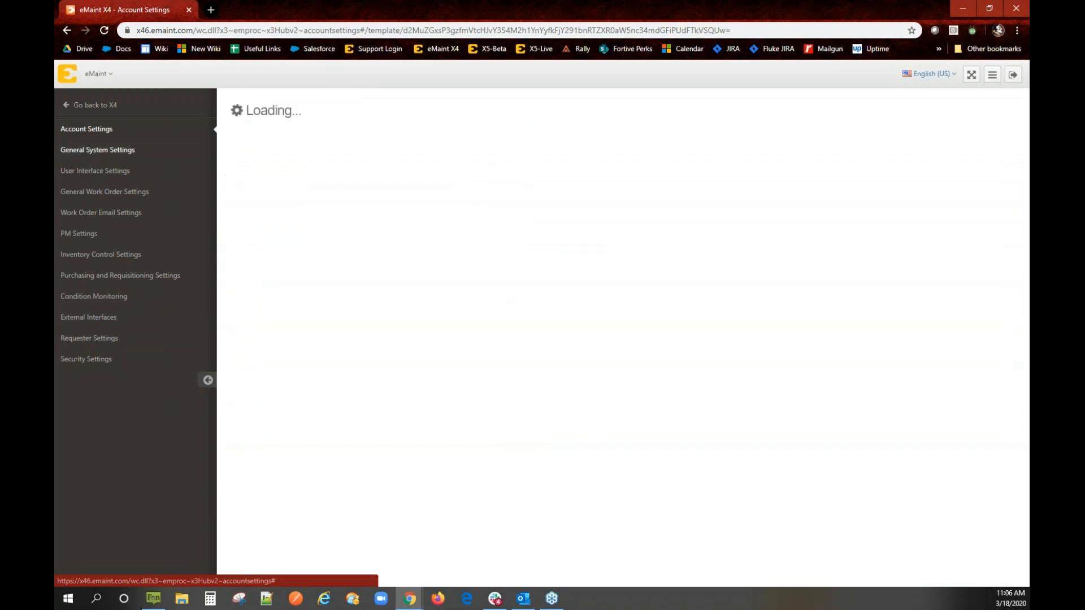
pyautogui.click(112, 177)
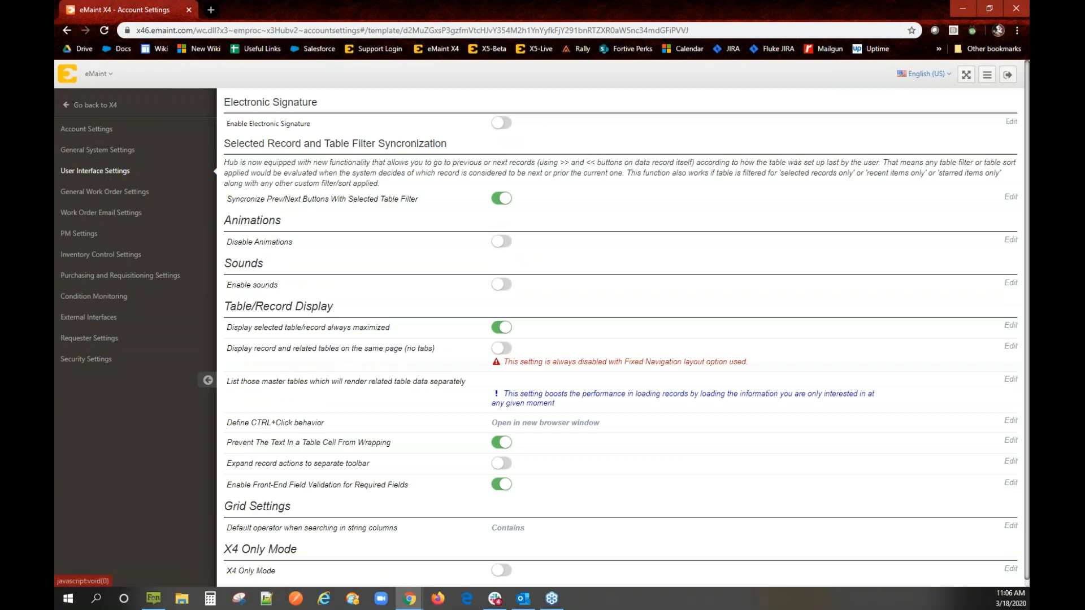
# In the Table/Record Display settings, set the Define CTRL+Click behavior to Open in pop up dialog and save the change
pyautogui.scroll(-1, 402, 314)
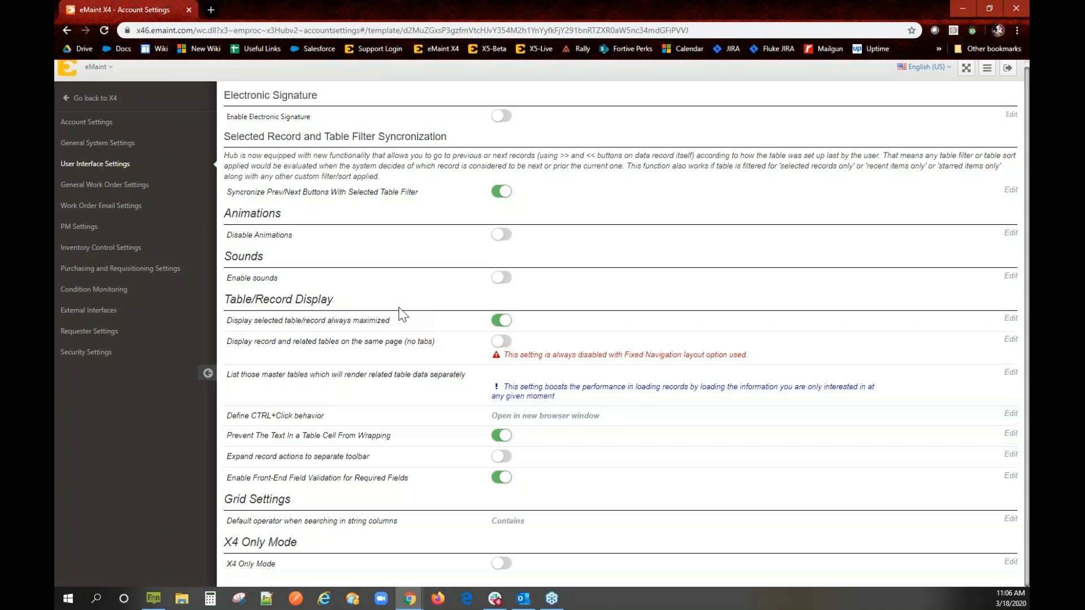
pyautogui.moveTo(236, 300); pyautogui.dragTo(283, 307)
pyautogui.click(335, 302)
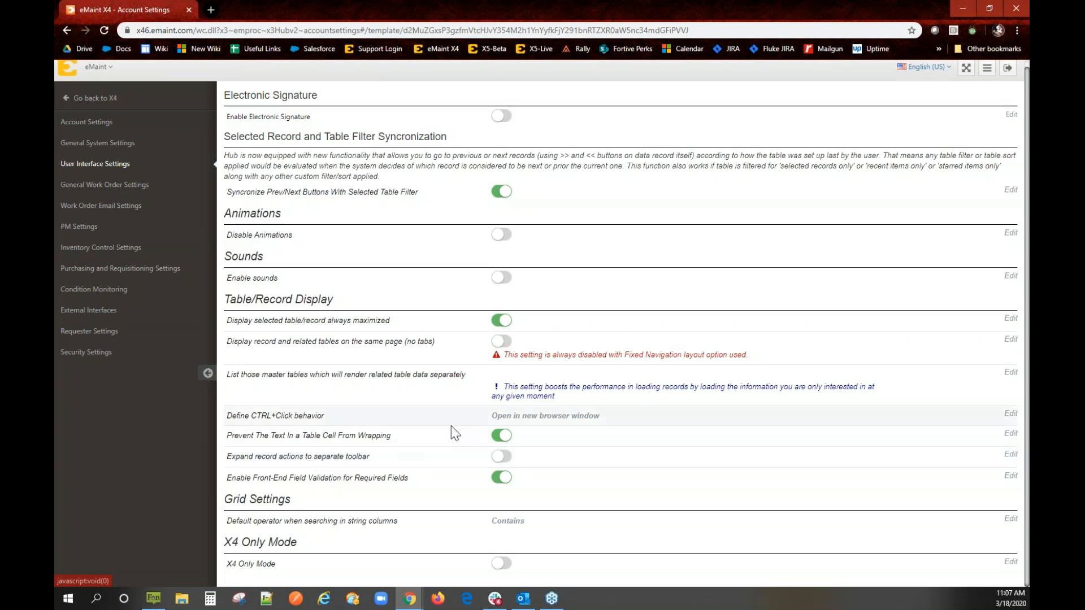
pyautogui.click(515, 417)
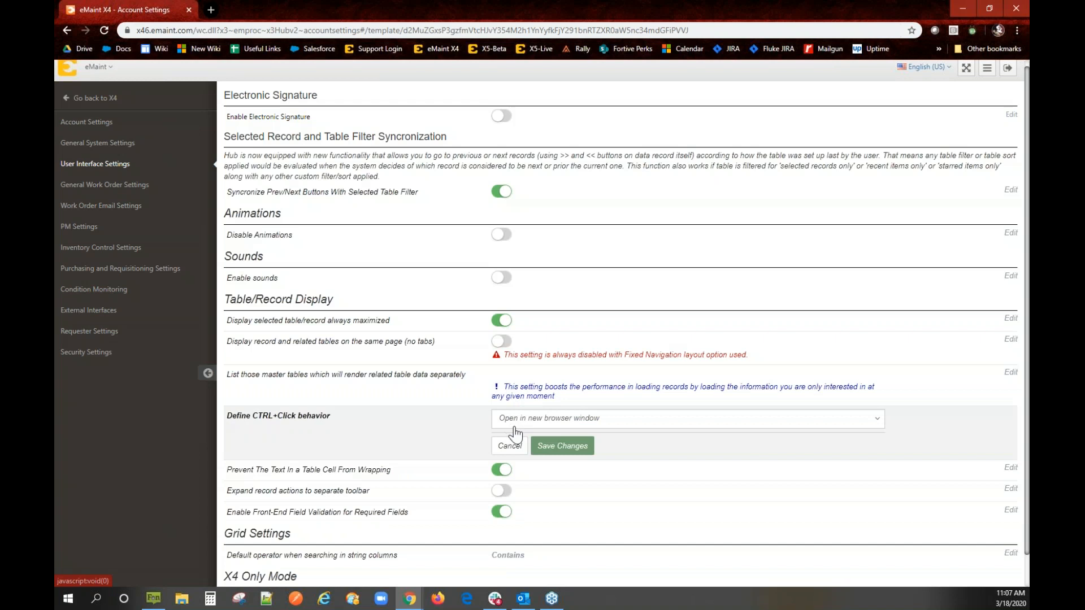
pyautogui.click(515, 421)
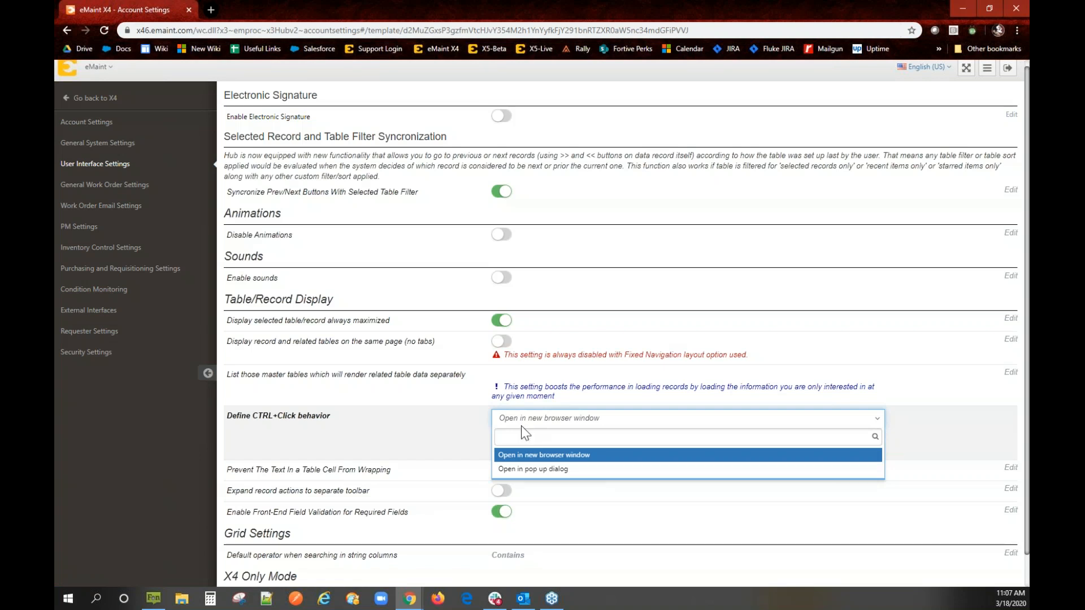
pyautogui.click(536, 470)
pyautogui.click(546, 452)
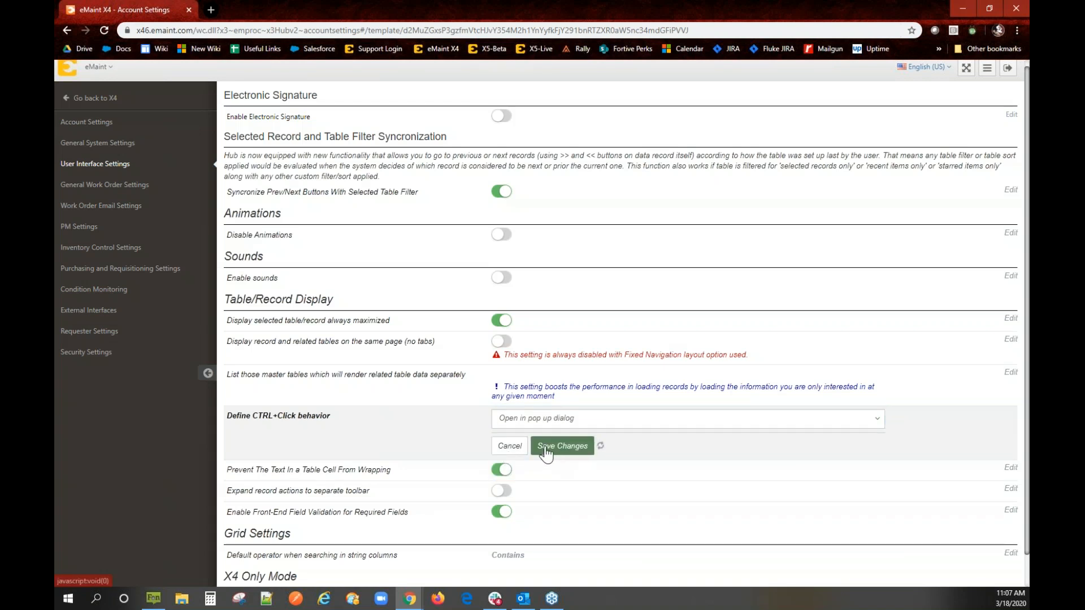
# Duplicate the Account Settings page in a second browser tab
pyautogui.rightClick(127, 8)
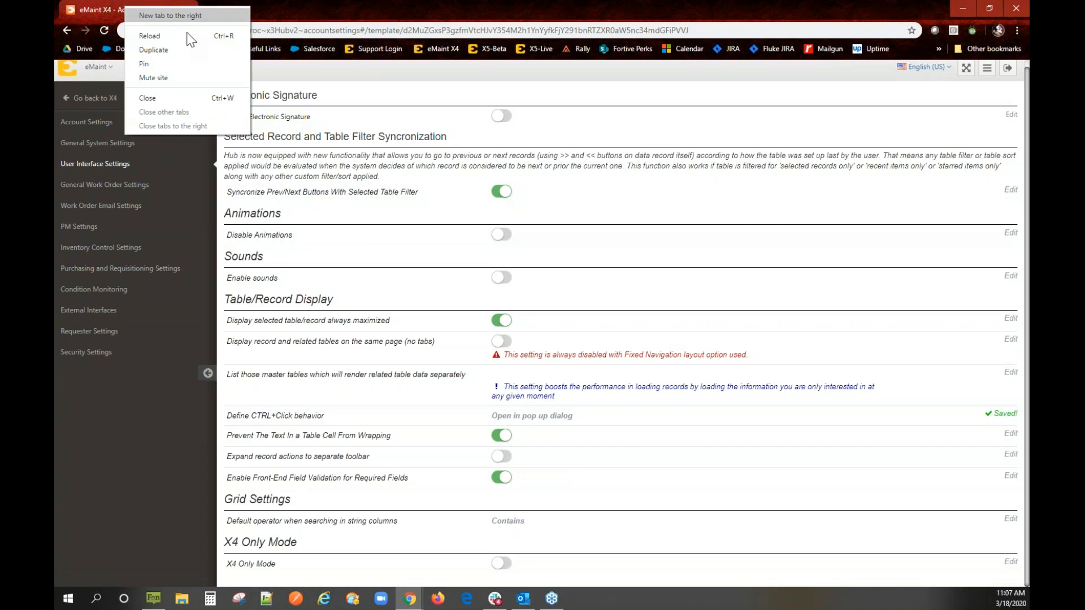
pyautogui.click(185, 49)
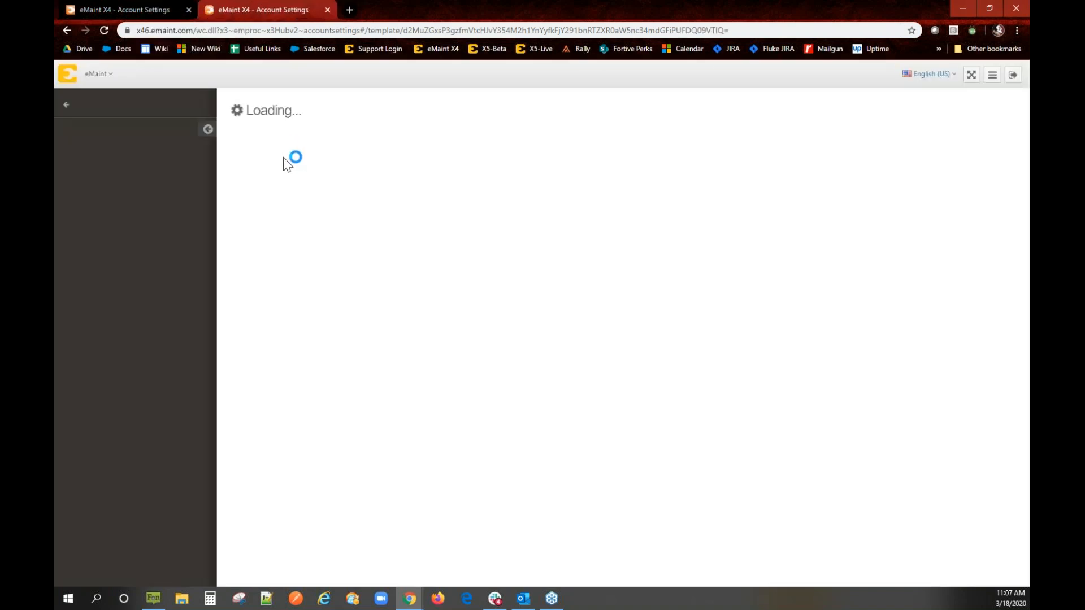
# Return to the Work Orders list in the second tab, open work order 103 in a pop-up dialog and look through its details
pyautogui.click(80, 110)
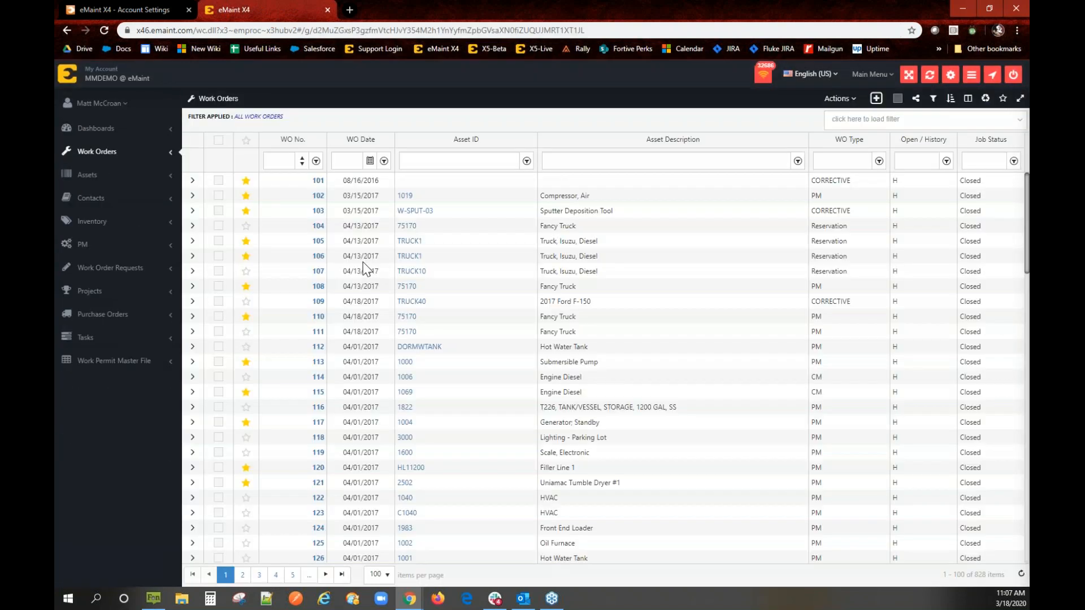
pyautogui.click(318, 213)
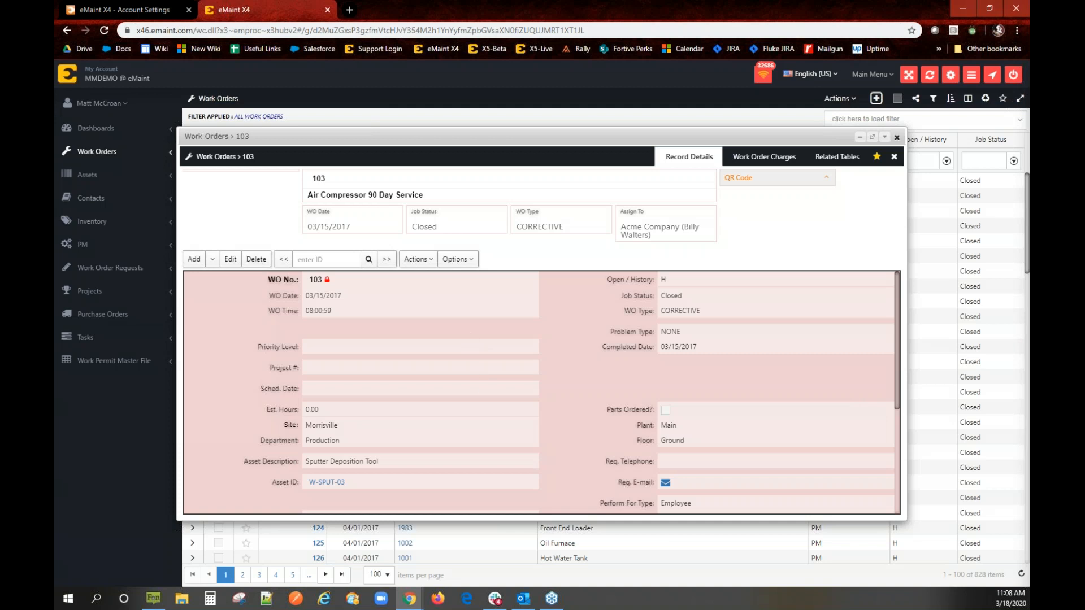
pyautogui.click(464, 365)
pyautogui.scroll(-2, 464, 364)
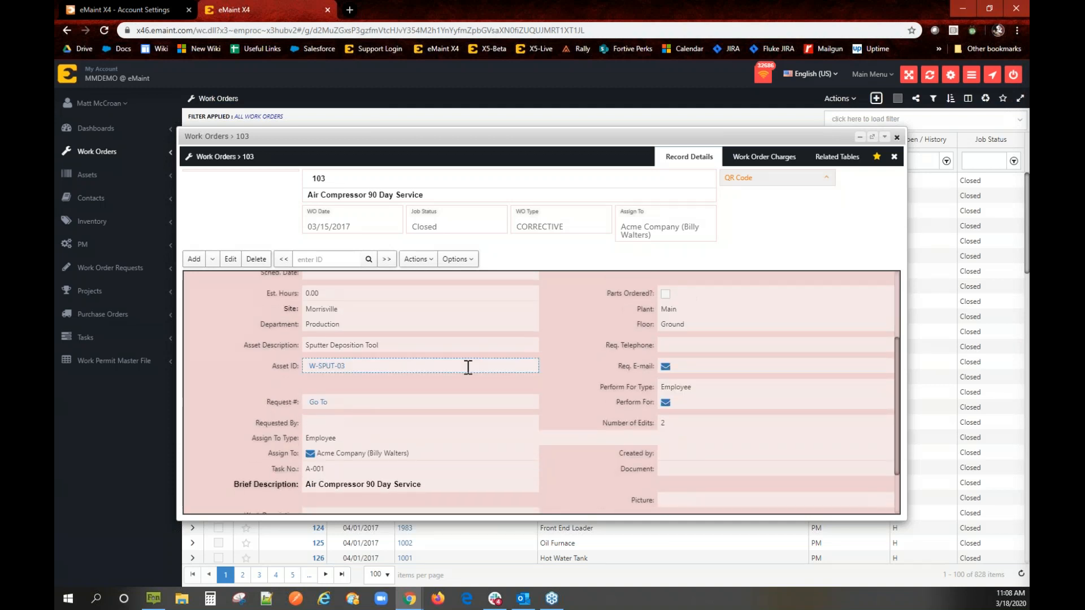
pyautogui.scroll(-1, 478, 357)
pyautogui.click(478, 357)
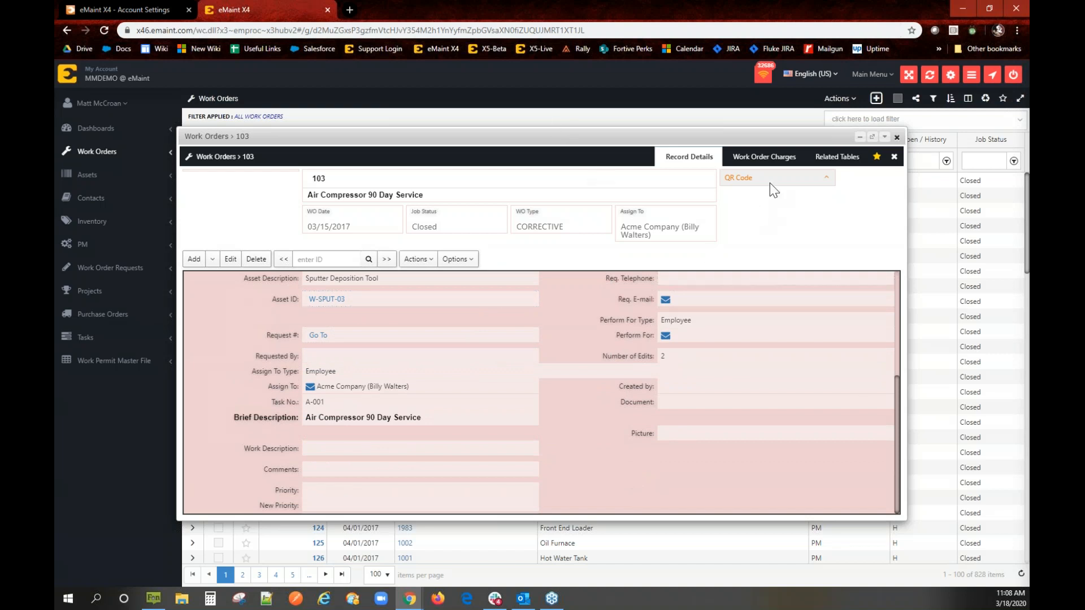
# View the Work Order Charges, Related Tables and Record Details of work order 103, and close the pop-up
pyautogui.click(764, 157)
pyautogui.click(831, 158)
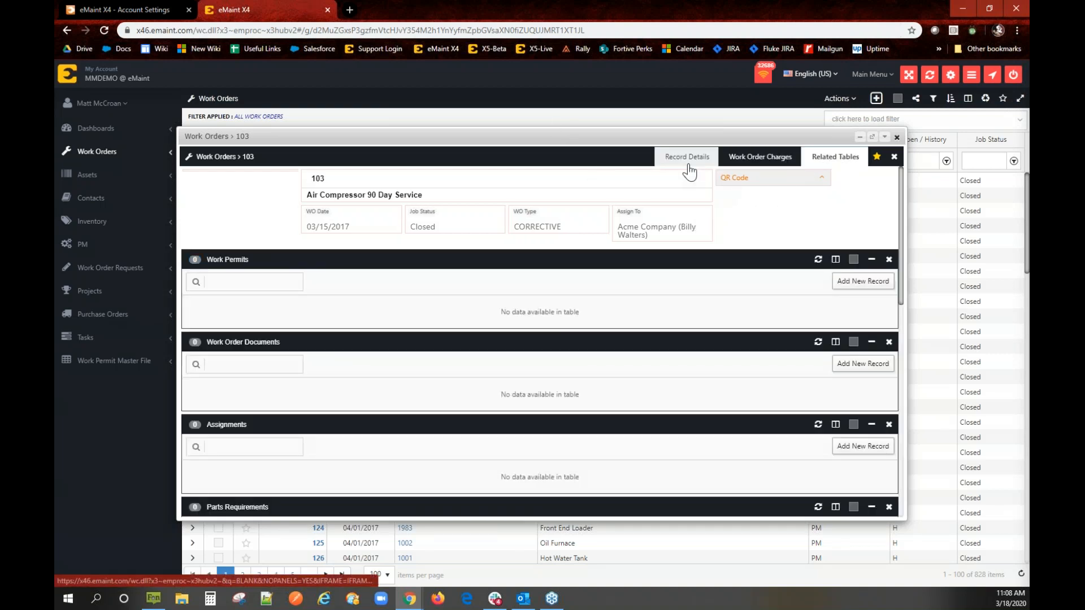
pyautogui.click(689, 164)
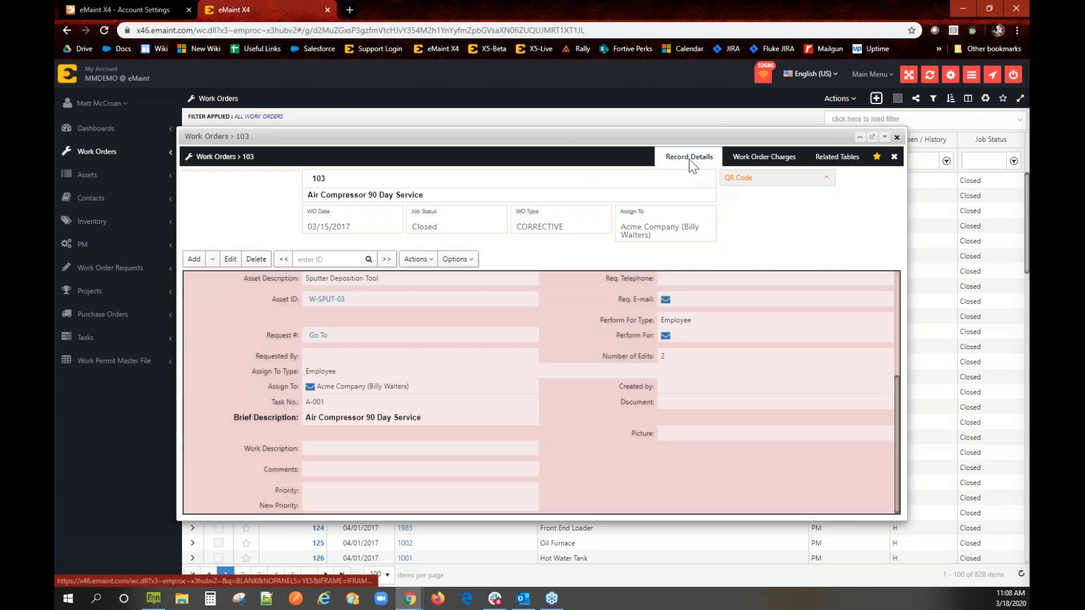
pyautogui.click(896, 138)
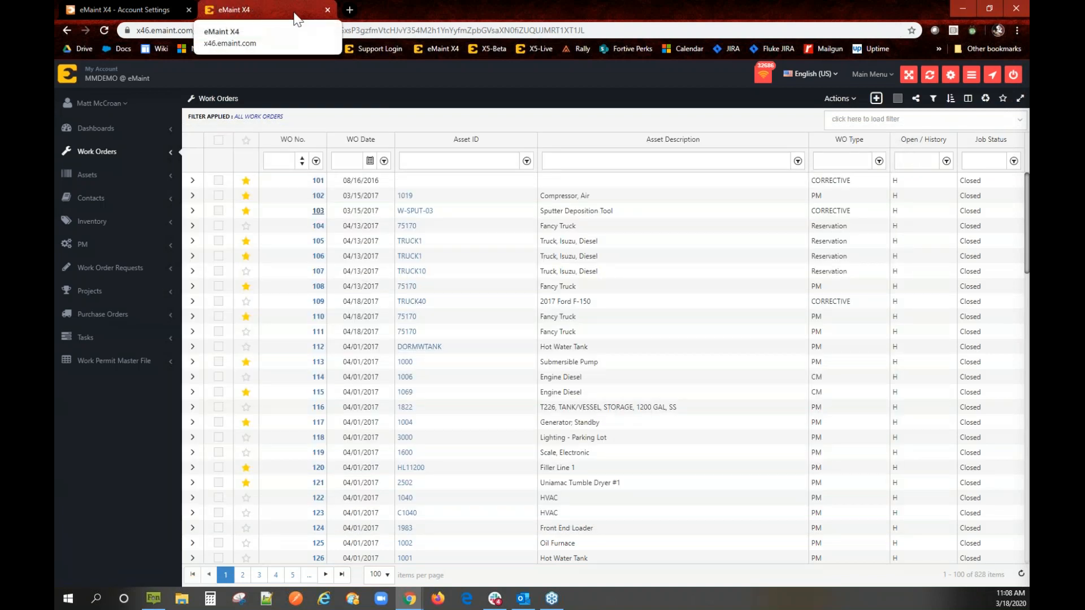
# In the User Interface Settings, set Define CTRL+Click behavior to Open in new browser window and save the change
pyautogui.click(125, 10)
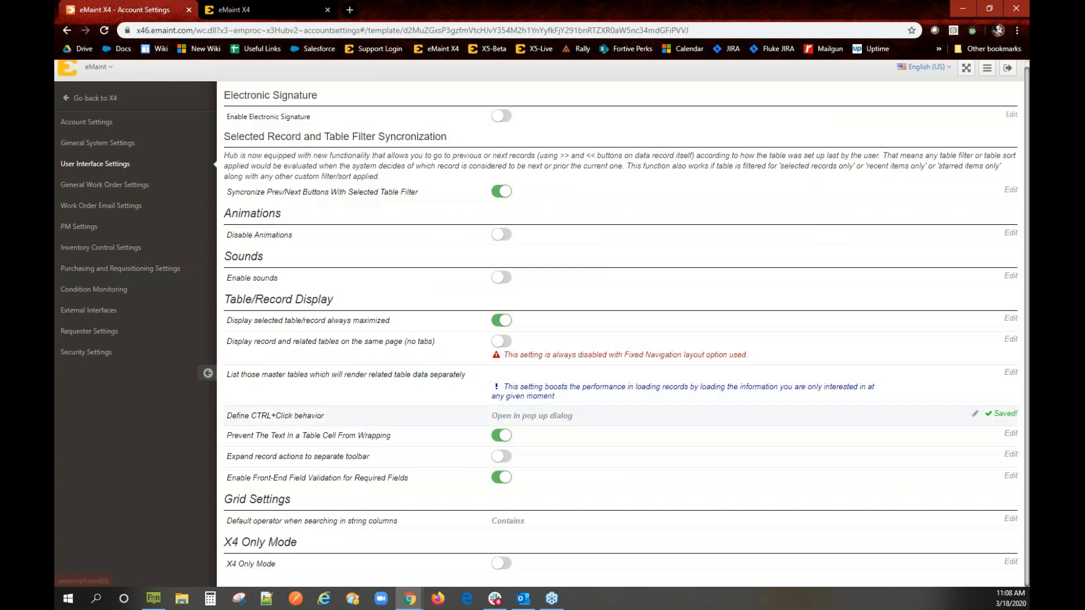
pyautogui.click(525, 418)
pyautogui.click(530, 420)
pyautogui.click(536, 456)
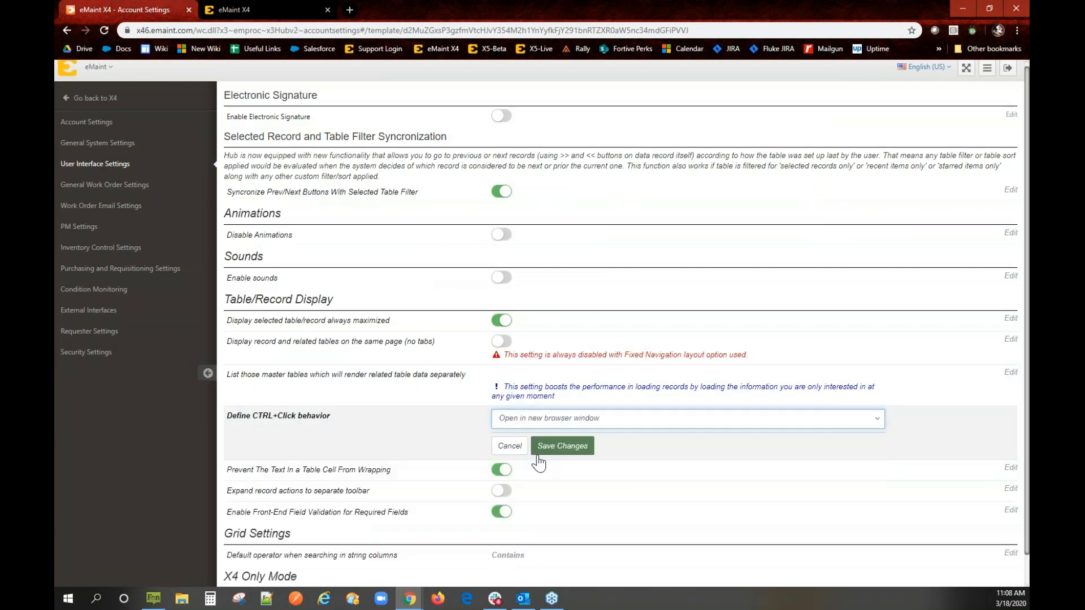
pyautogui.click(555, 450)
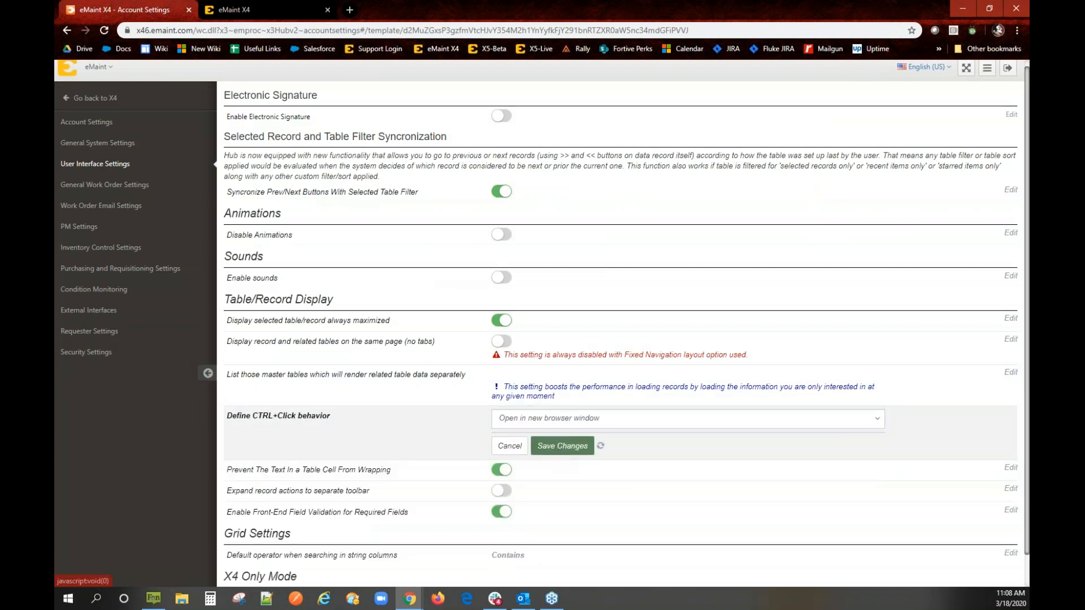
# Try to open work order 105 in a new browser window from the Work Orders list, and close the record
pyautogui.click(270, 7)
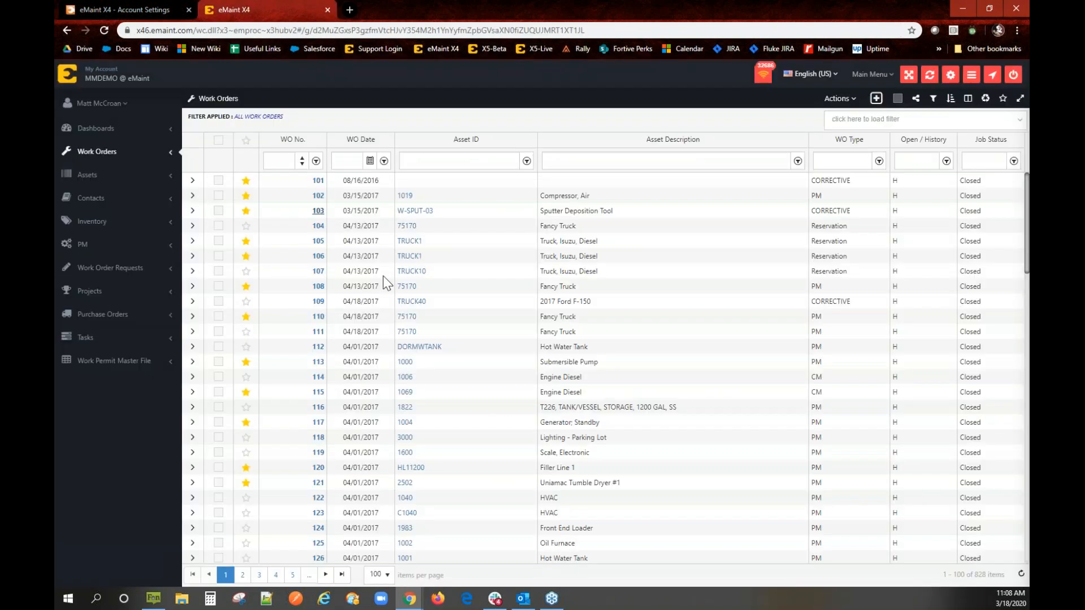
pyautogui.click(320, 241)
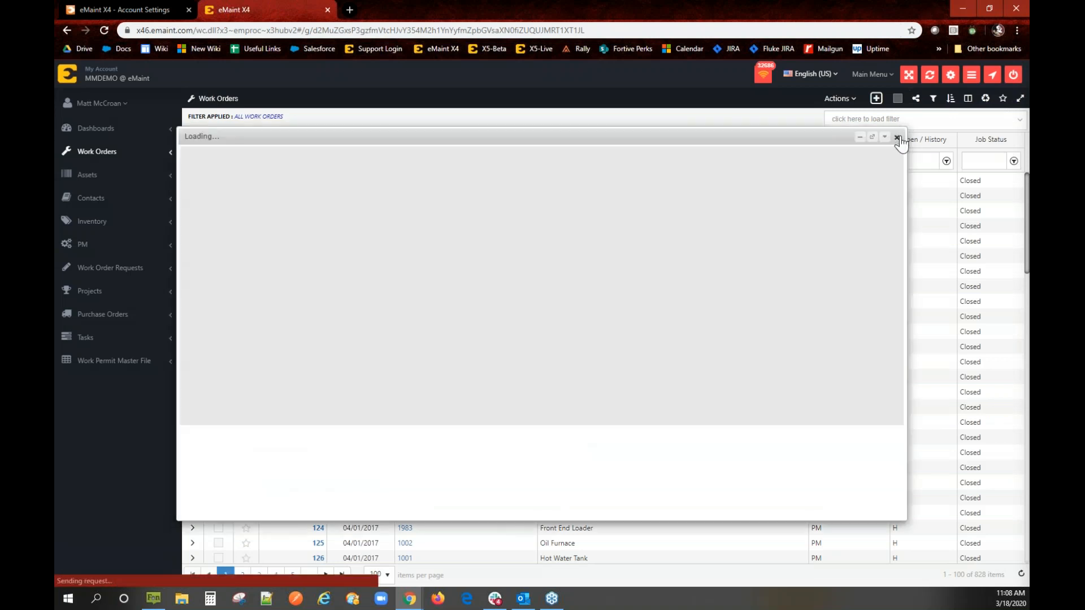
pyautogui.click(898, 138)
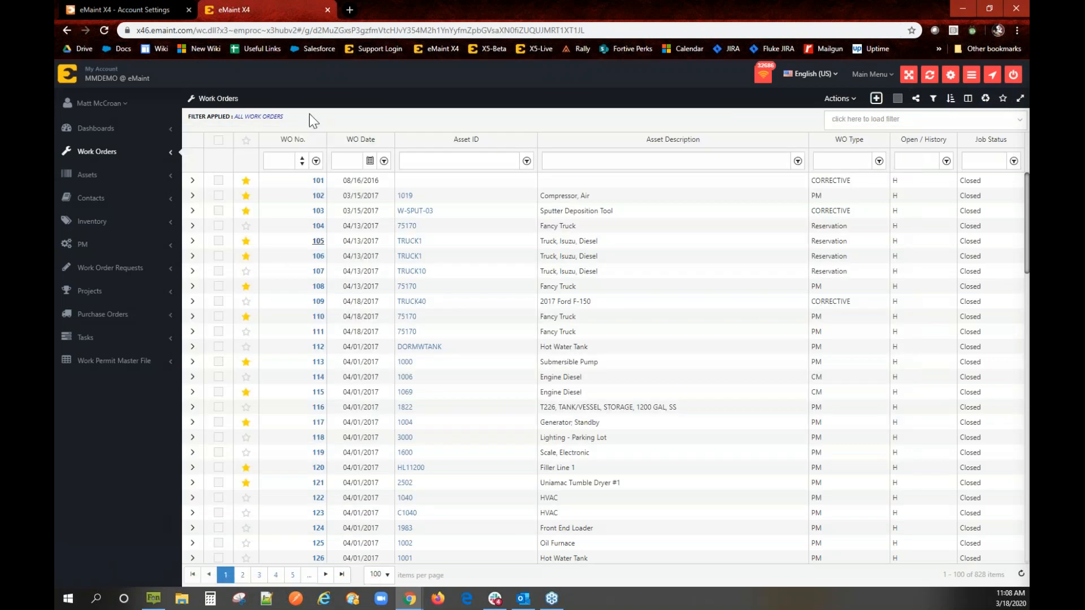
# Reload the Work Orders list, open work order 103 in a new browser tab to view it, and close that tab
pyautogui.click(111, 27)
pyautogui.click(318, 211)
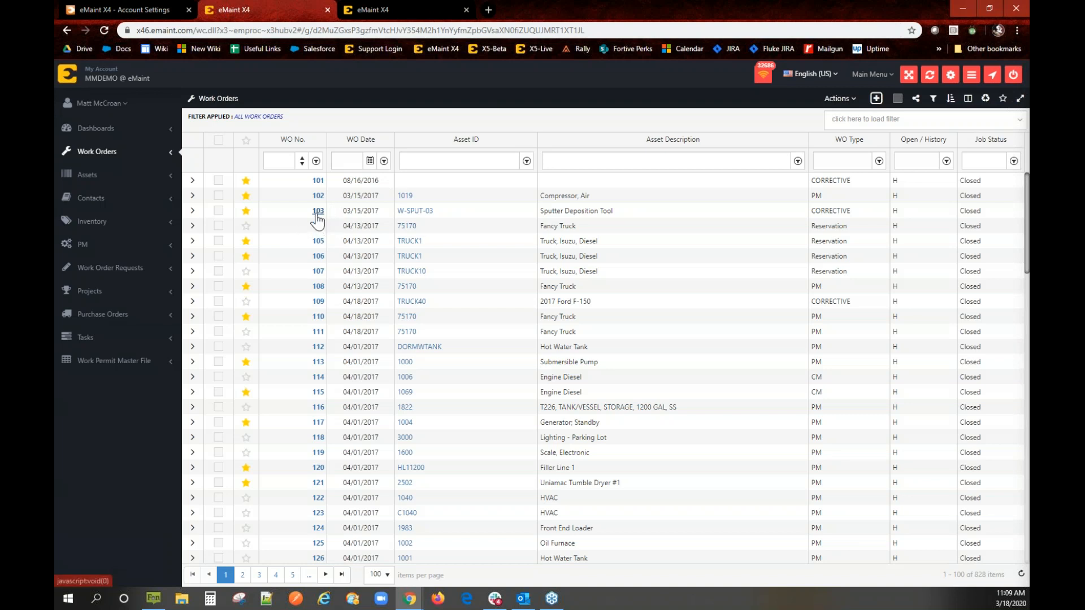
pyautogui.click(420, 13)
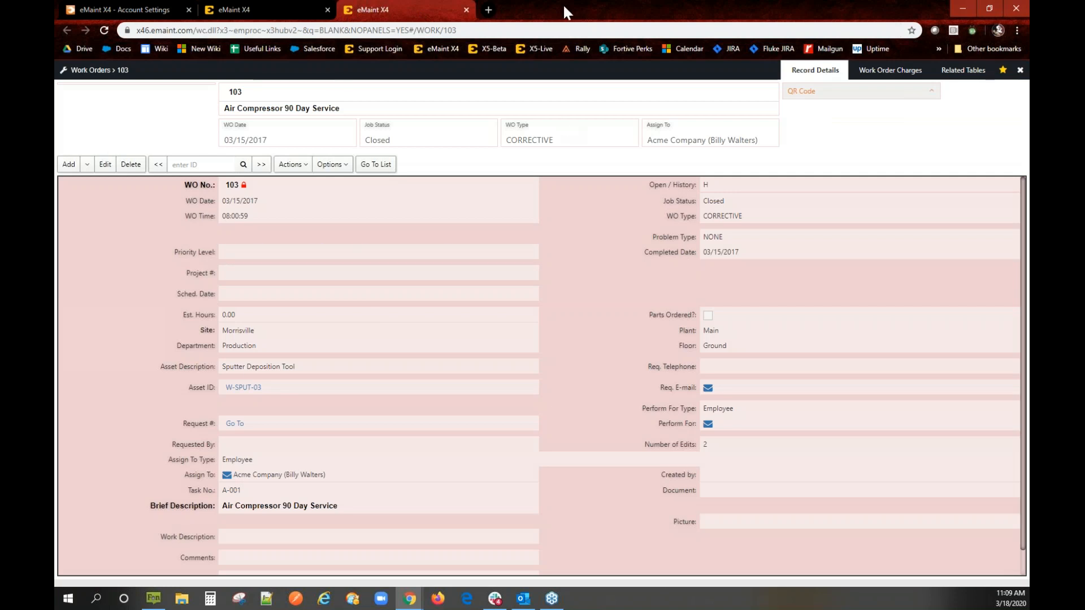
pyautogui.click(466, 11)
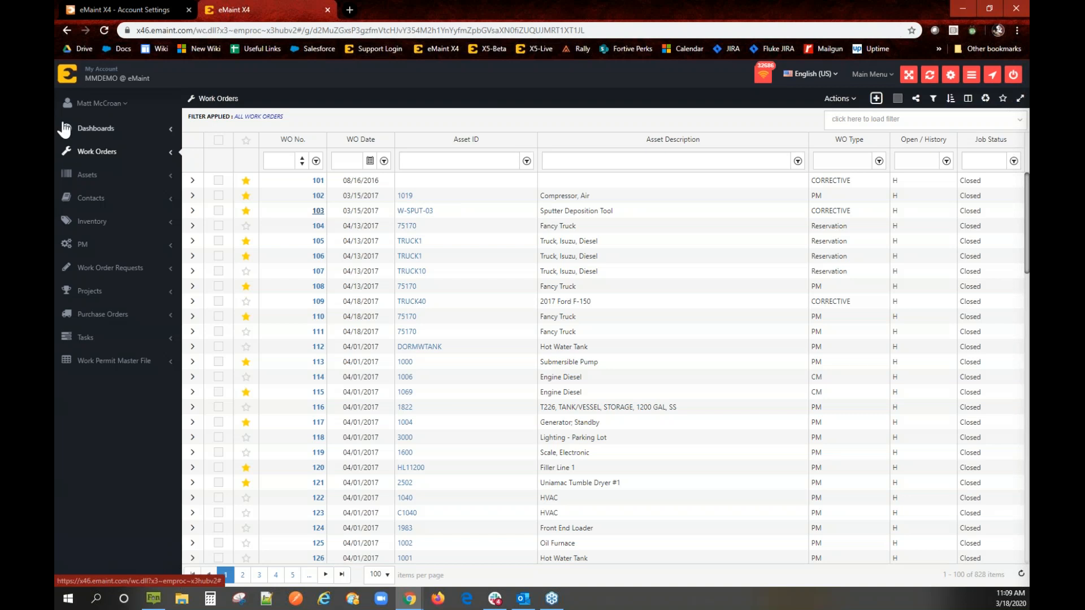
# Check the text-wrapping setting, and narrow the Asset Description column in the Work Orders list until long descriptions are cut off
pyautogui.click(144, 10)
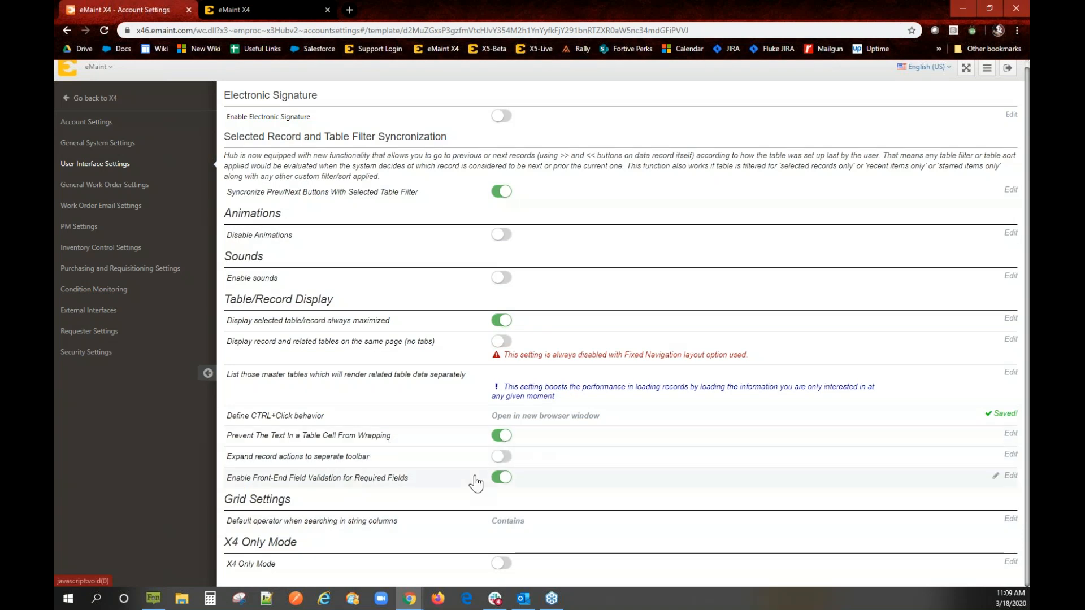
pyautogui.click(265, 10)
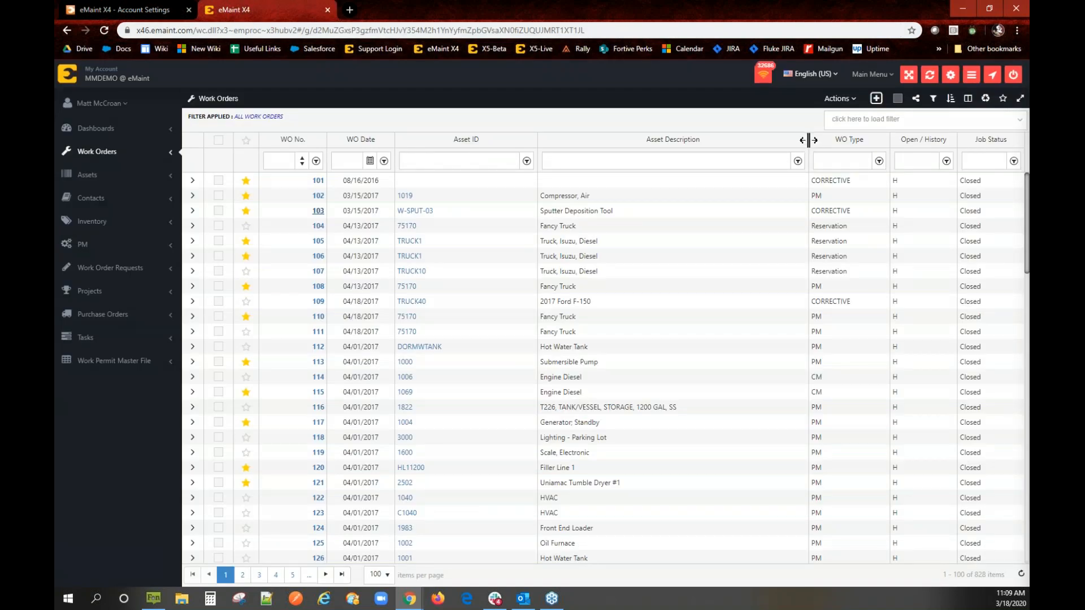
pyautogui.moveTo(808, 139)
pyautogui.mouseDown()
pyautogui.moveTo(722, 150)
pyautogui.moveTo(705, 130)
pyautogui.moveTo(821, 125)
pyautogui.mouseUp()
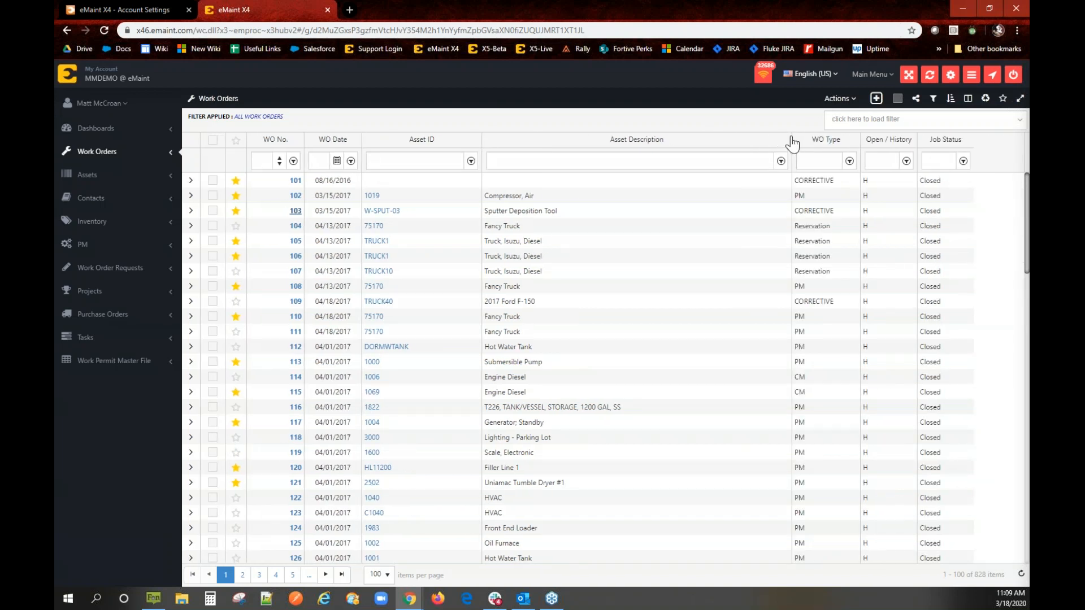
pyautogui.click(793, 139)
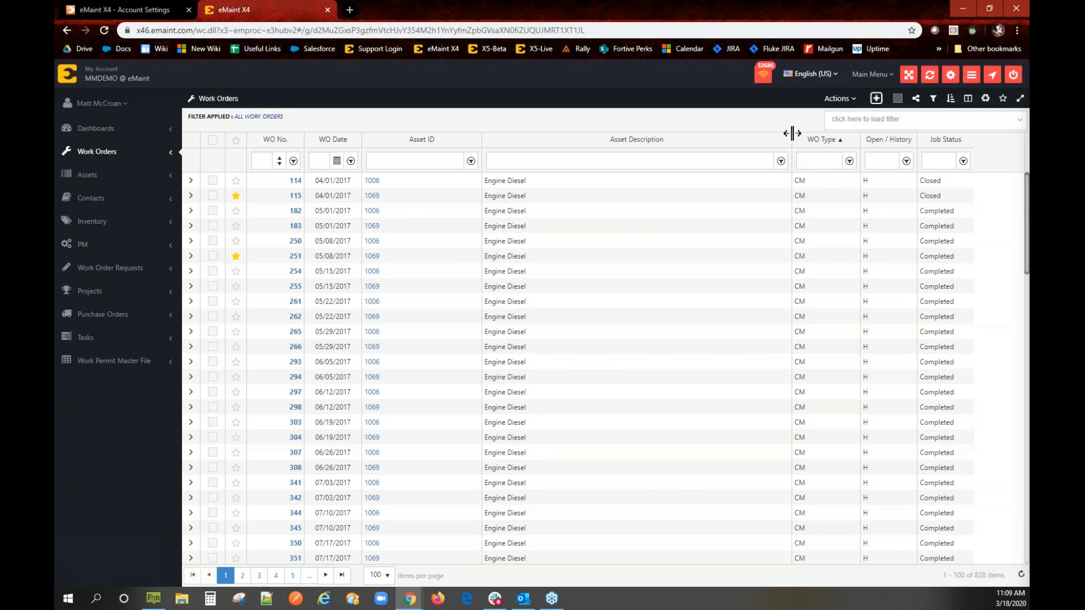
pyautogui.click(823, 139)
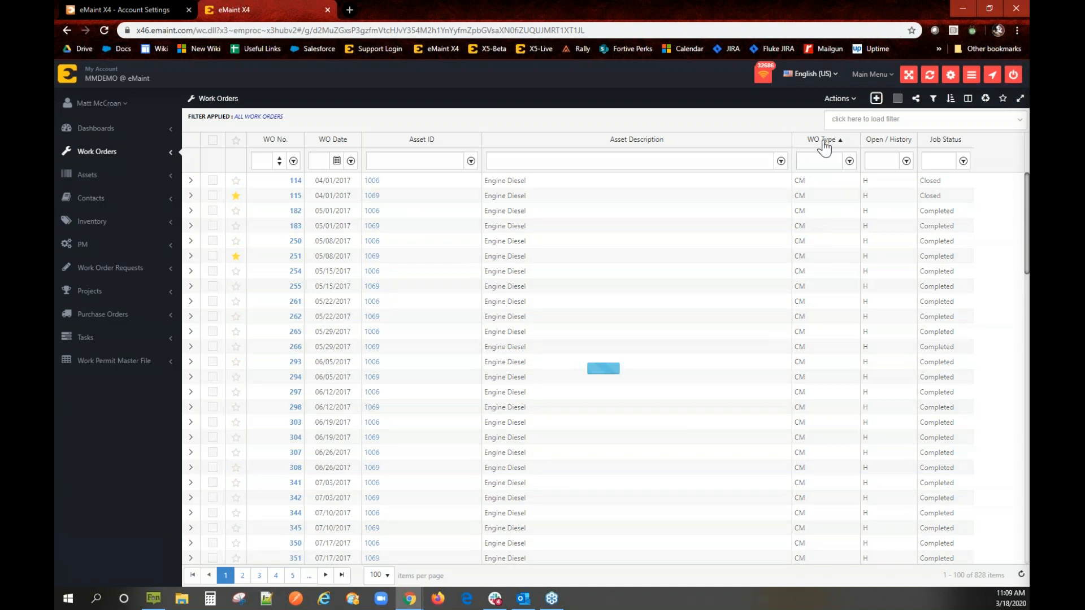
pyautogui.click(823, 141)
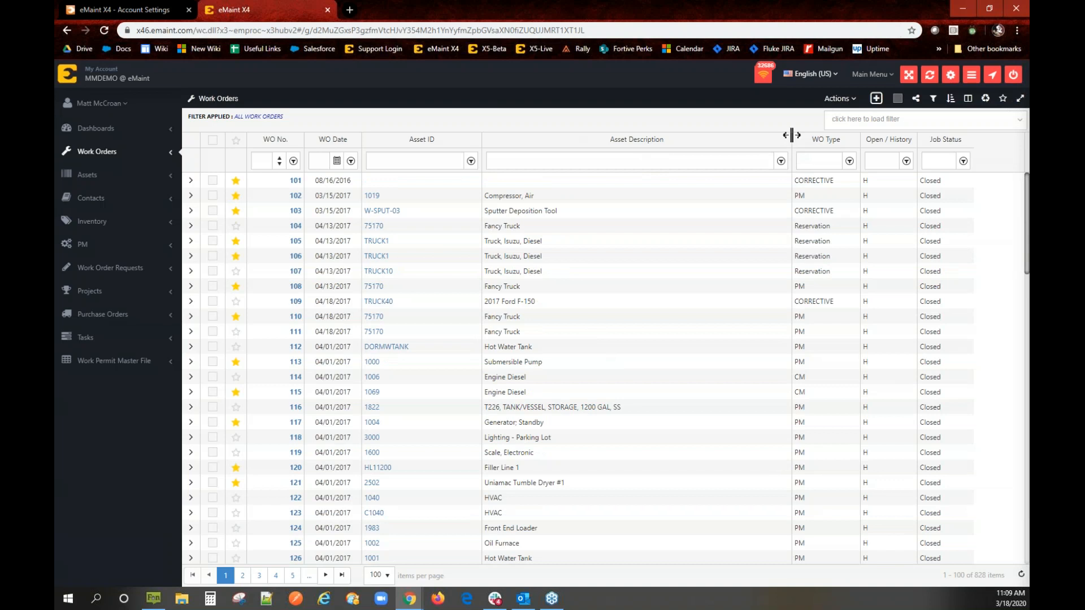
pyautogui.moveTo(735, 150); pyautogui.dragTo(517, 177)
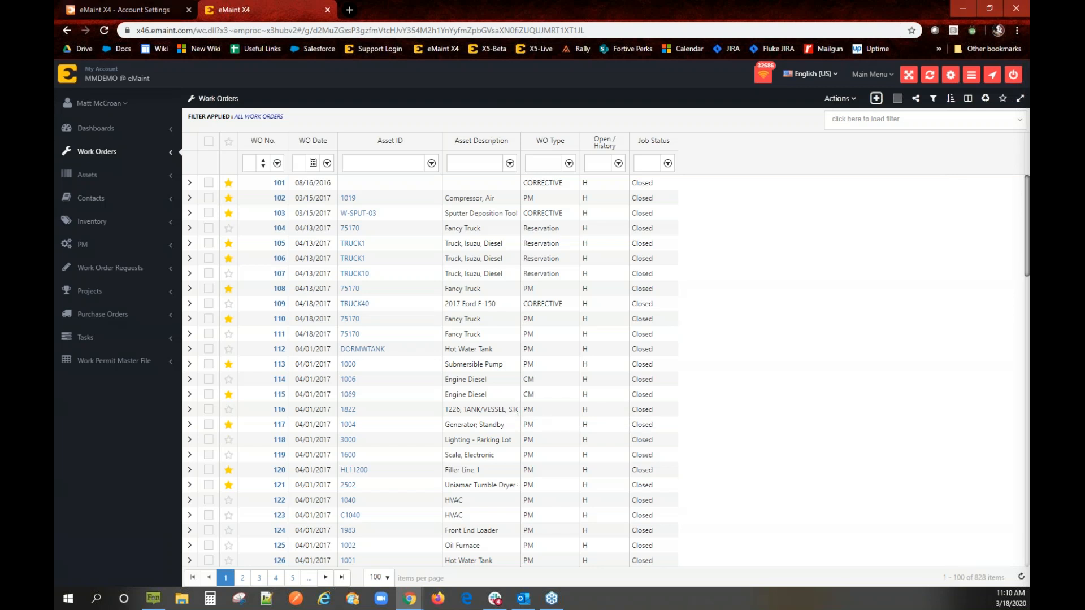
# Turn off Prevent The Text In a Table Cell From Wrapping, save the change and reload the Work Orders list
pyautogui.click(138, 2)
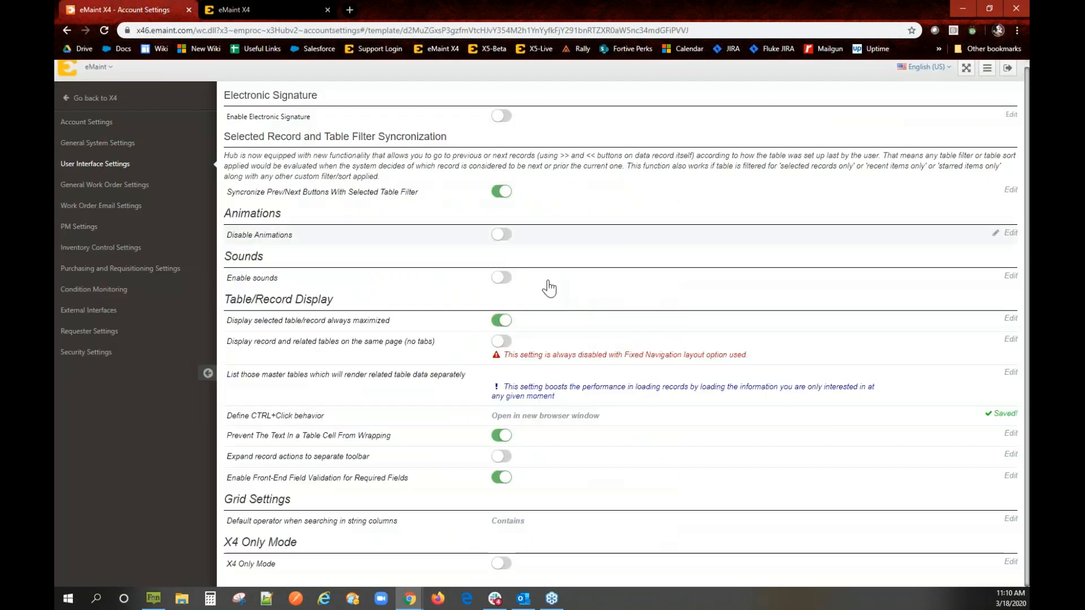
pyautogui.click(509, 444)
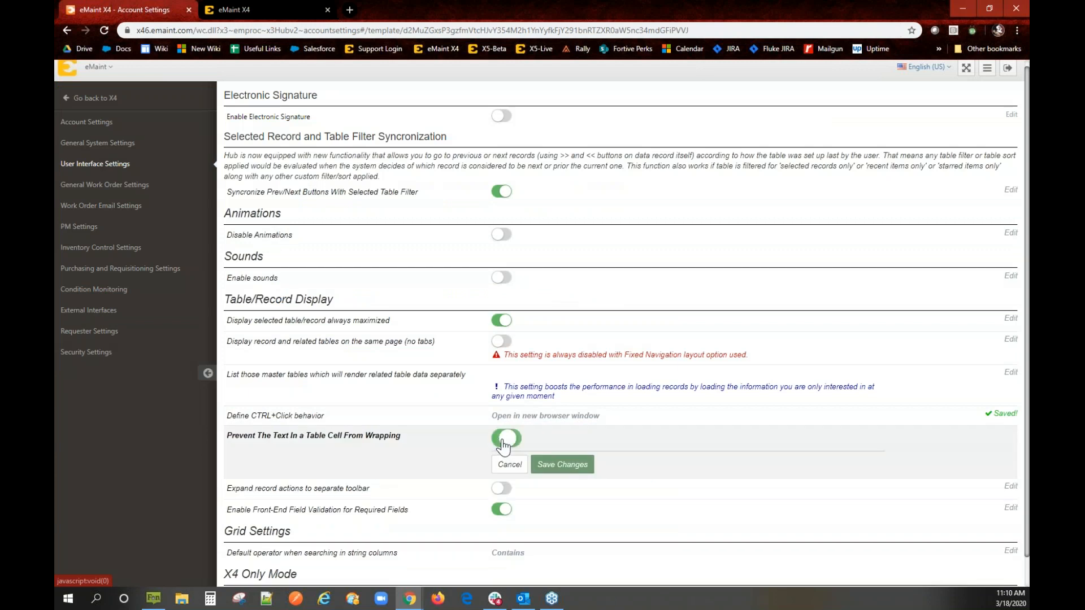
pyautogui.click(552, 471)
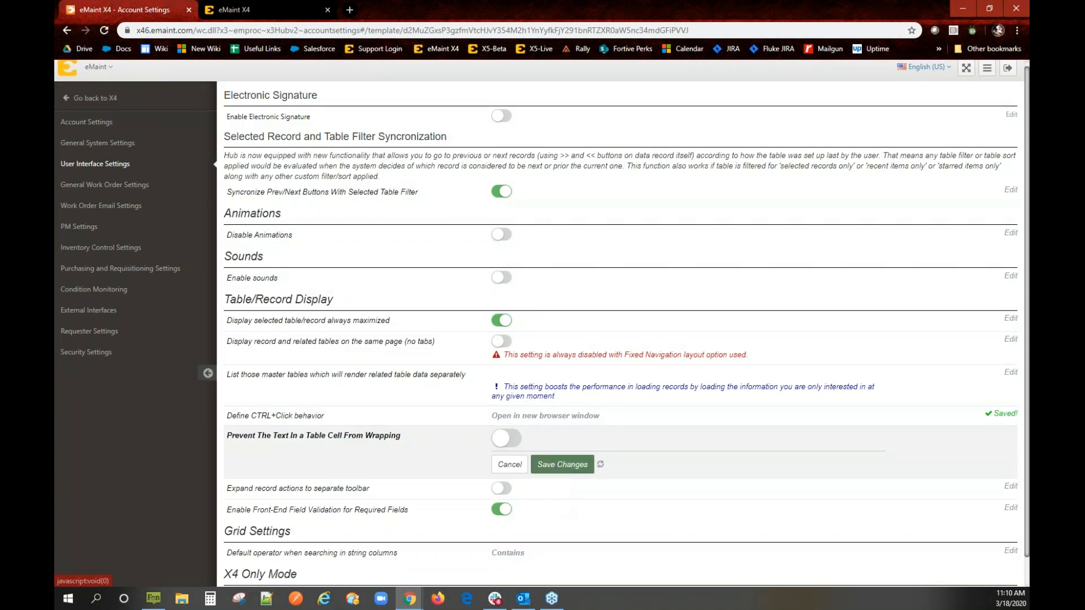
pyautogui.click(271, 12)
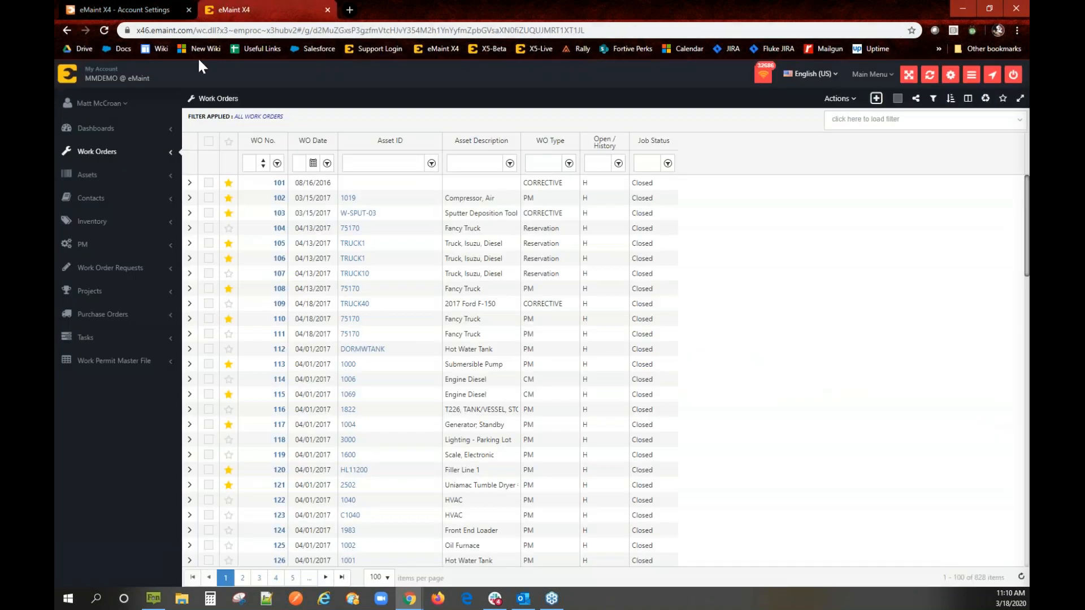
pyautogui.click(99, 31)
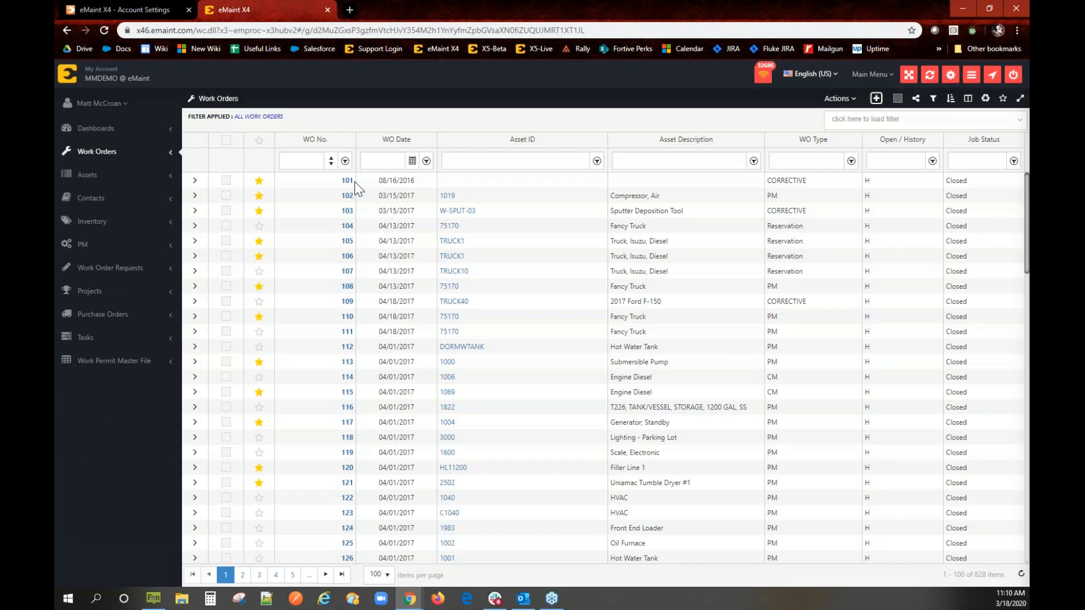
# Narrow the Asset Description column until long descriptions wrap, look through the list, and widen the column again
pyautogui.doubleClick(761, 141)
pyautogui.moveTo(707, 170); pyautogui.dragTo(600, 405)
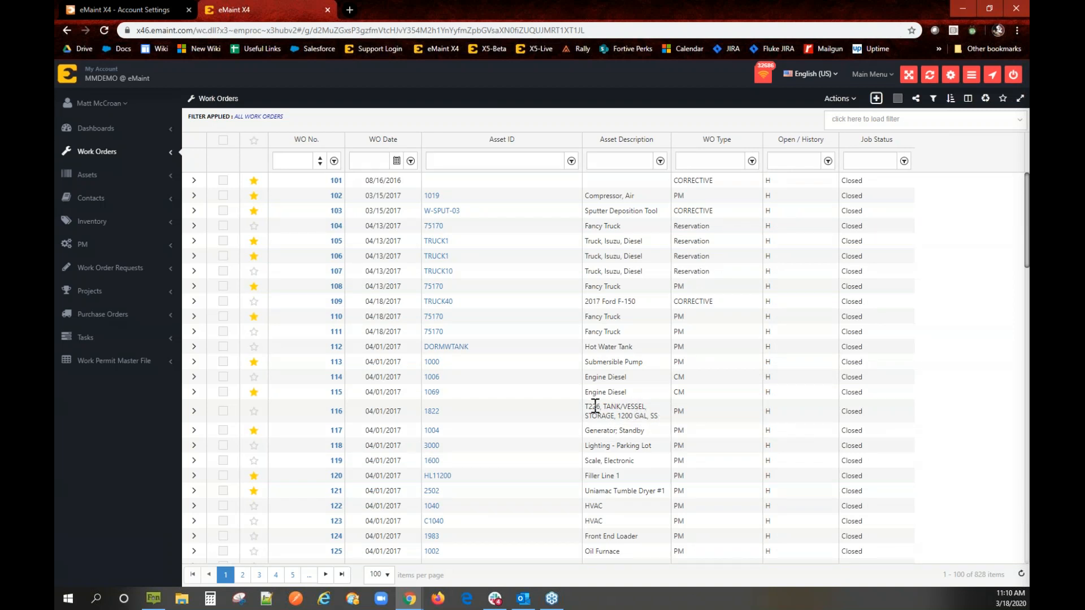
pyautogui.scroll(-10, 605, 435)
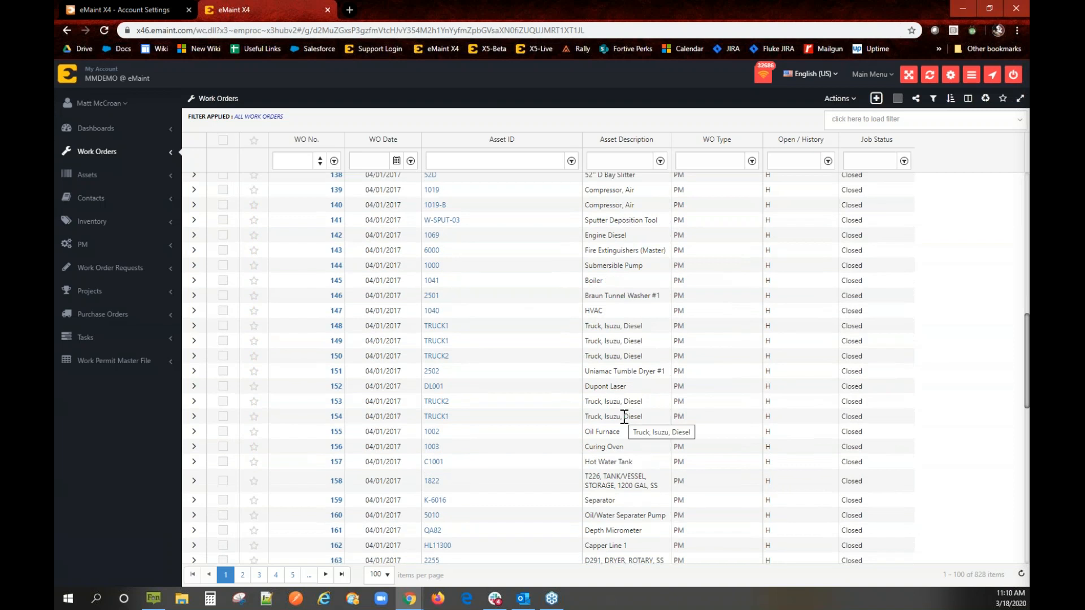
pyautogui.scroll(10, 624, 417)
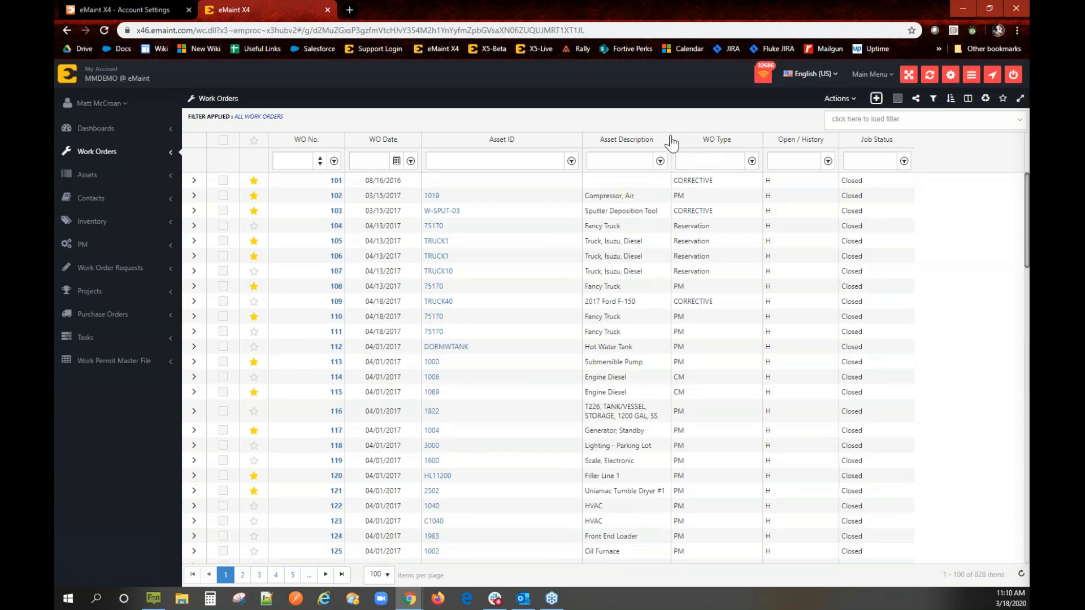
pyautogui.moveTo(689, 139); pyautogui.dragTo(727, 139)
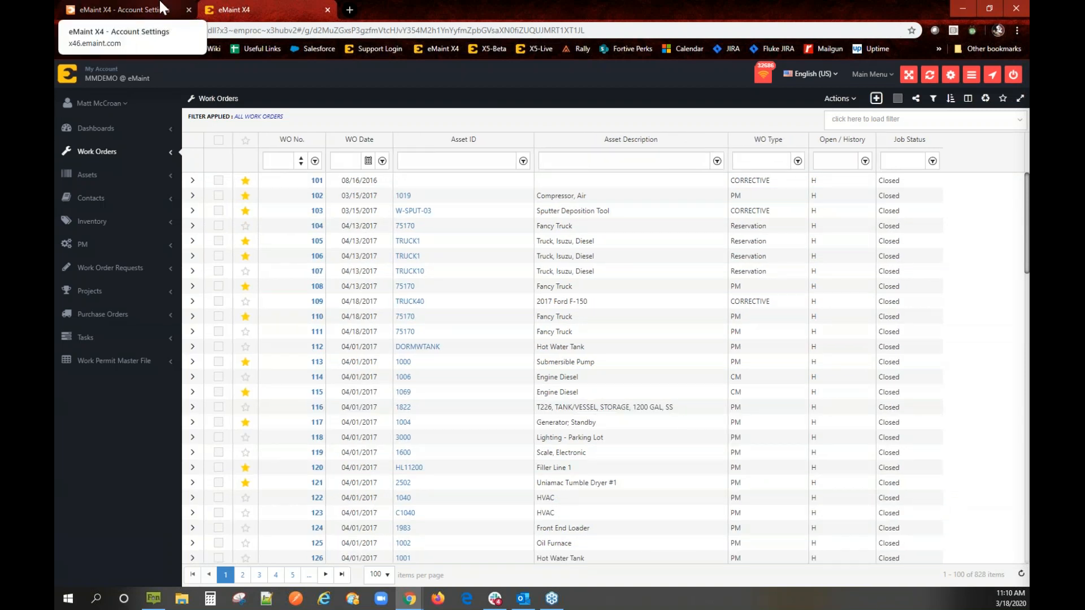
# Examine the choices for the default operator when searching in string columns in the User Interface Settings, and cancel the edit
pyautogui.click(160, 1)
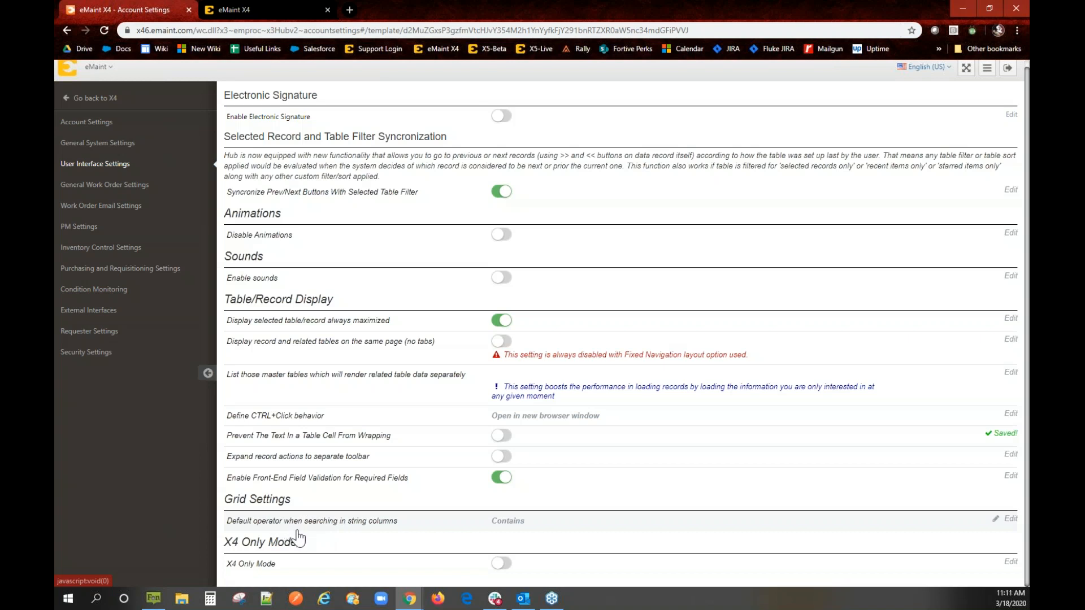
pyautogui.click(526, 525)
pyautogui.click(535, 522)
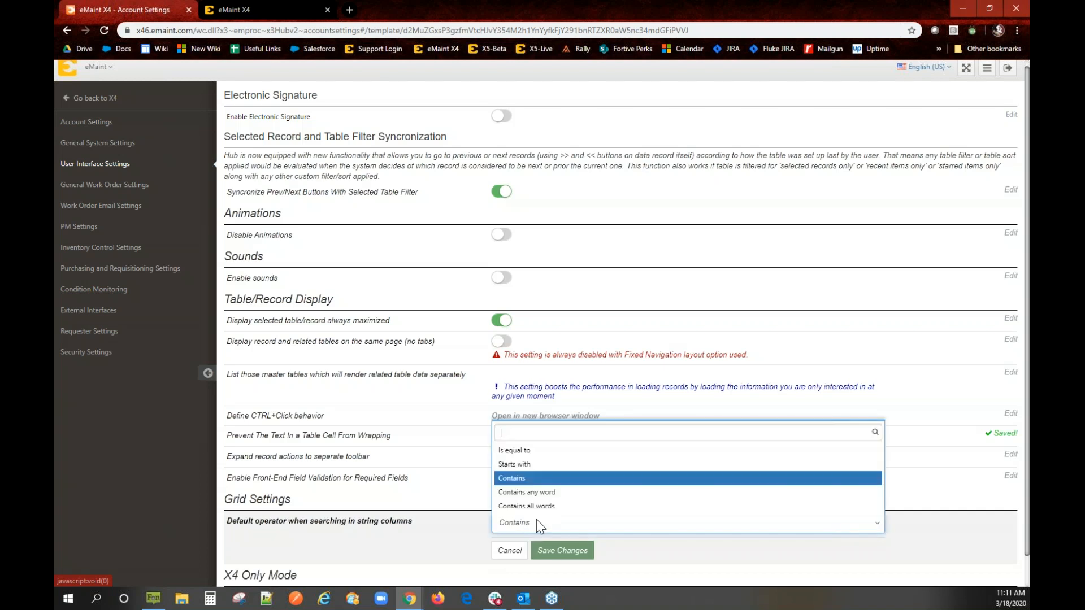
pyautogui.click(531, 478)
pyautogui.click(510, 550)
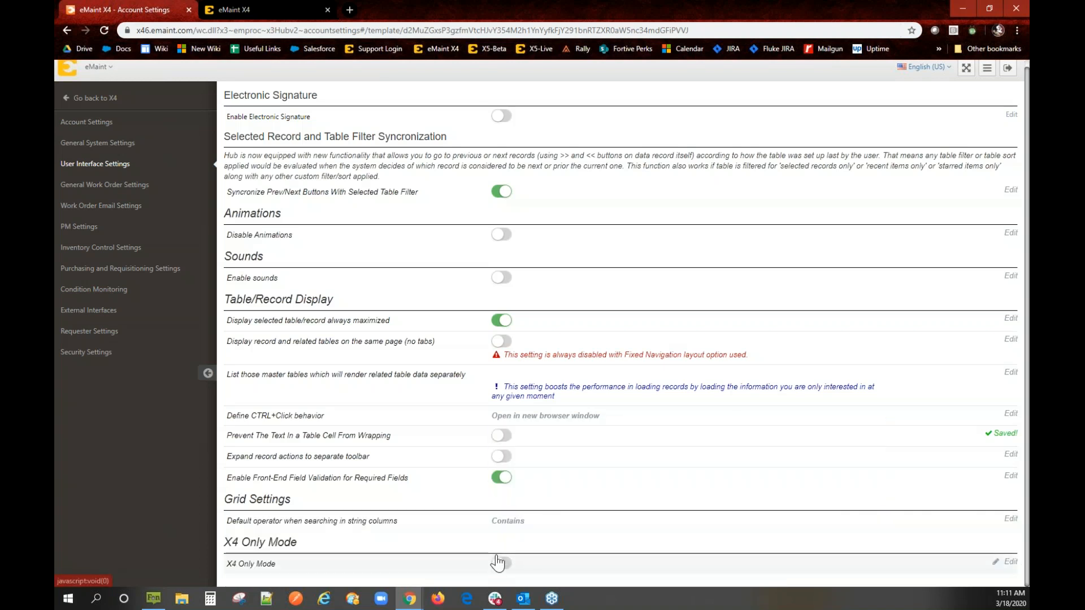
# Examine the filter operators available for the WO Date and WO No. columns in the Work Orders list
pyautogui.click(254, 10)
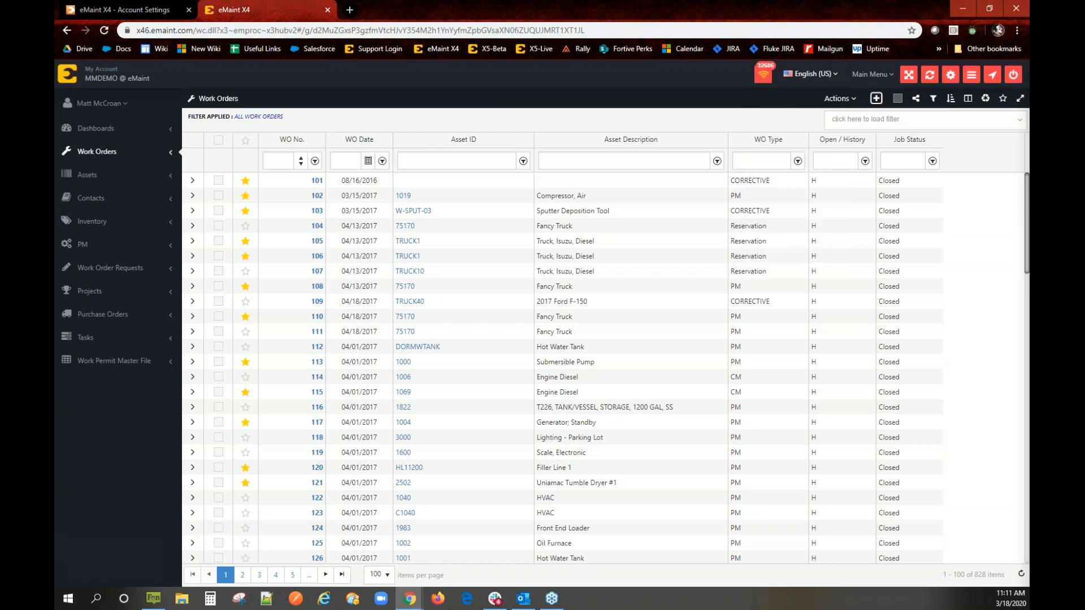
pyautogui.click(382, 162)
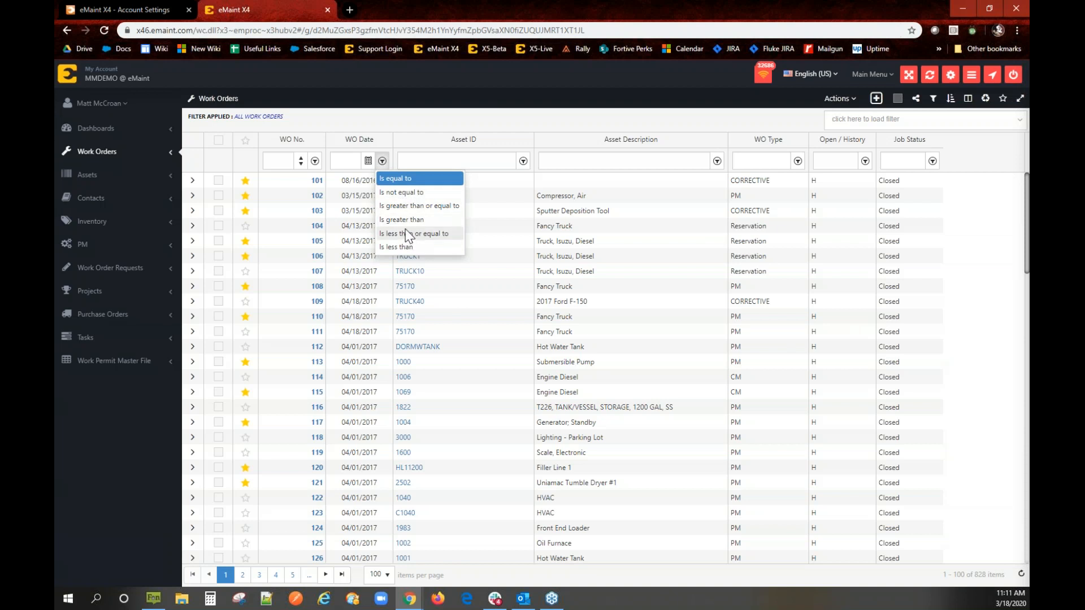
pyautogui.click(422, 119)
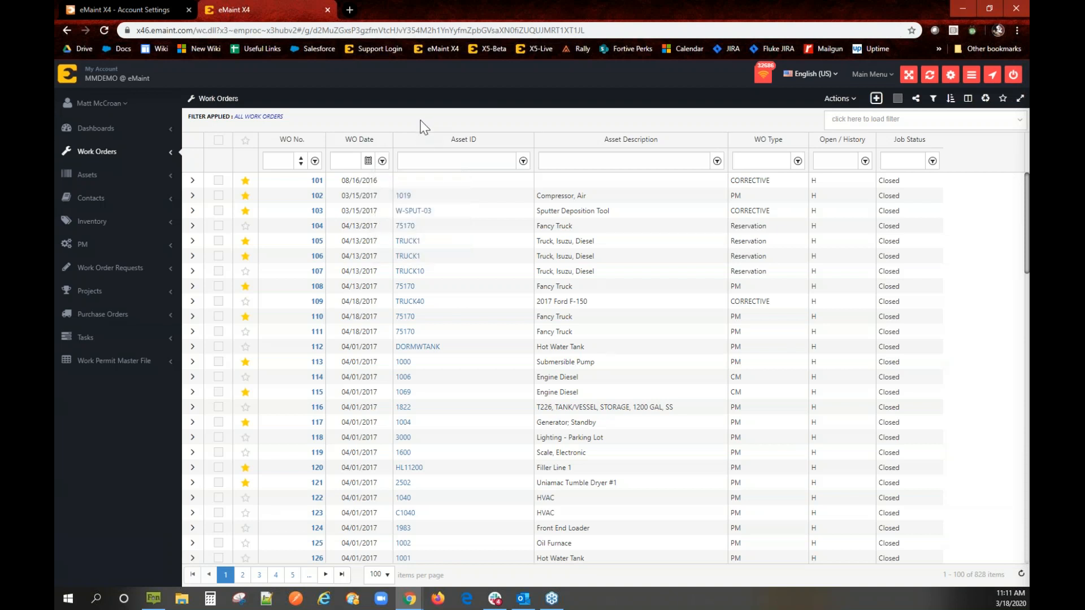
pyautogui.click(382, 163)
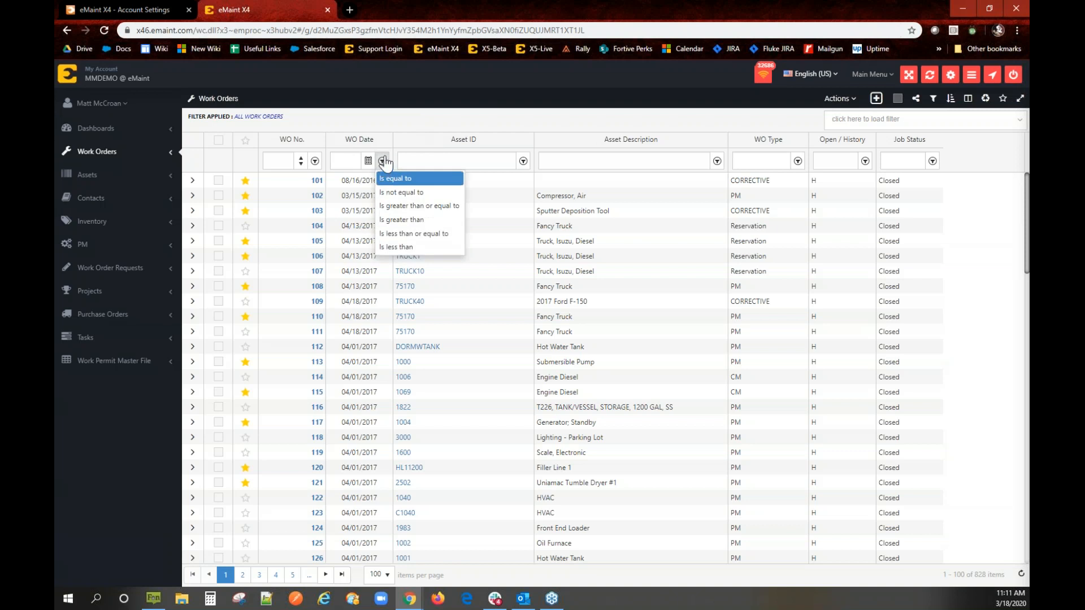
pyautogui.click(402, 129)
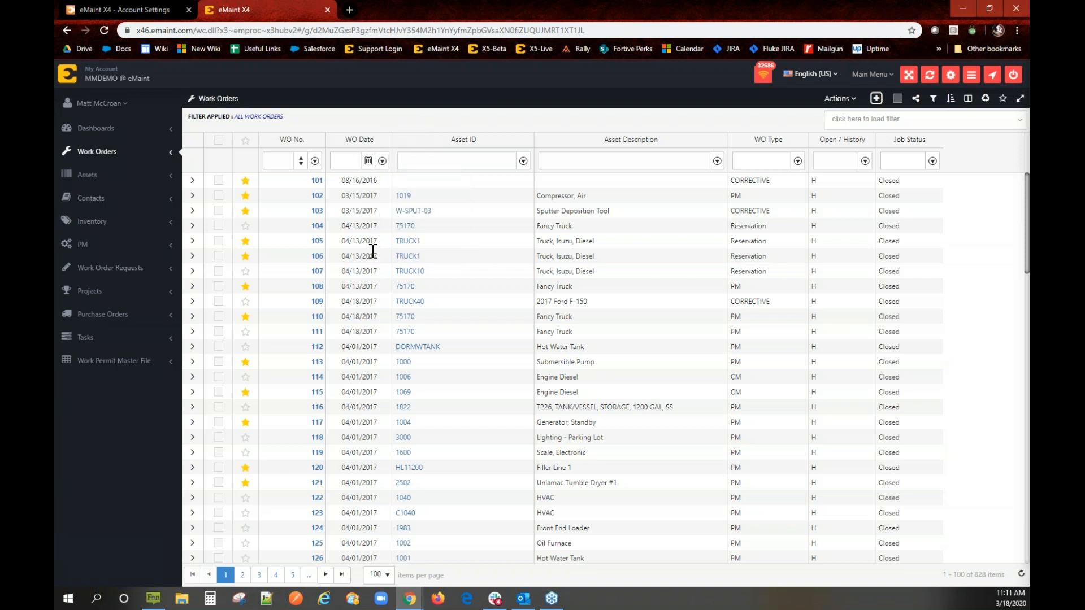
pyautogui.click(314, 161)
pyautogui.rightClick(315, 162)
pyautogui.click(331, 121)
pyautogui.click(315, 162)
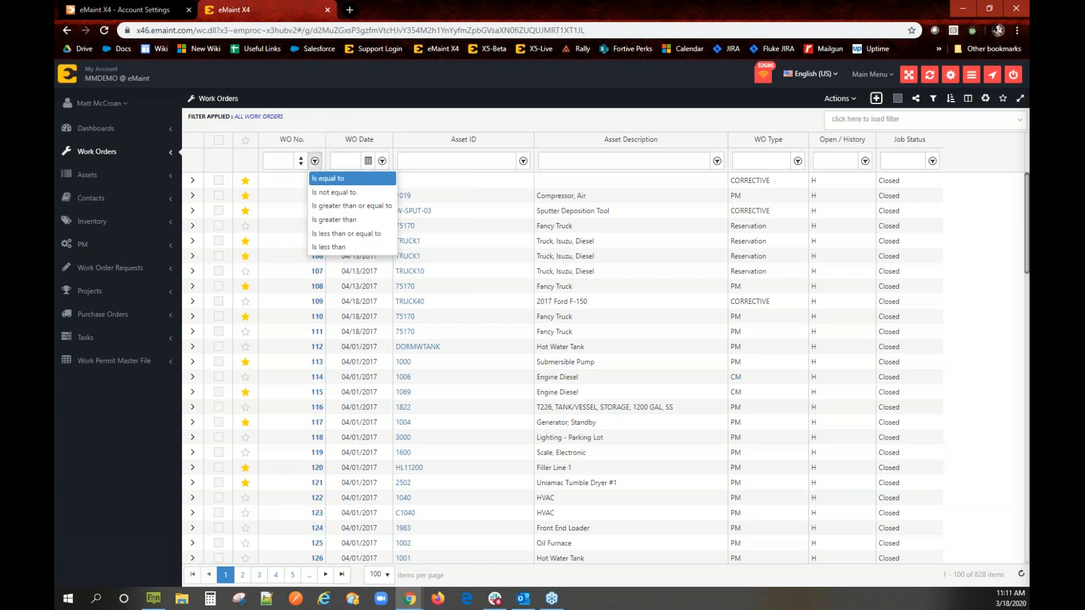
pyautogui.click(323, 121)
# Check the default search operator setting, and filter the Work Orders list to Asset IDs containing "truck"
pyautogui.click(106, 9)
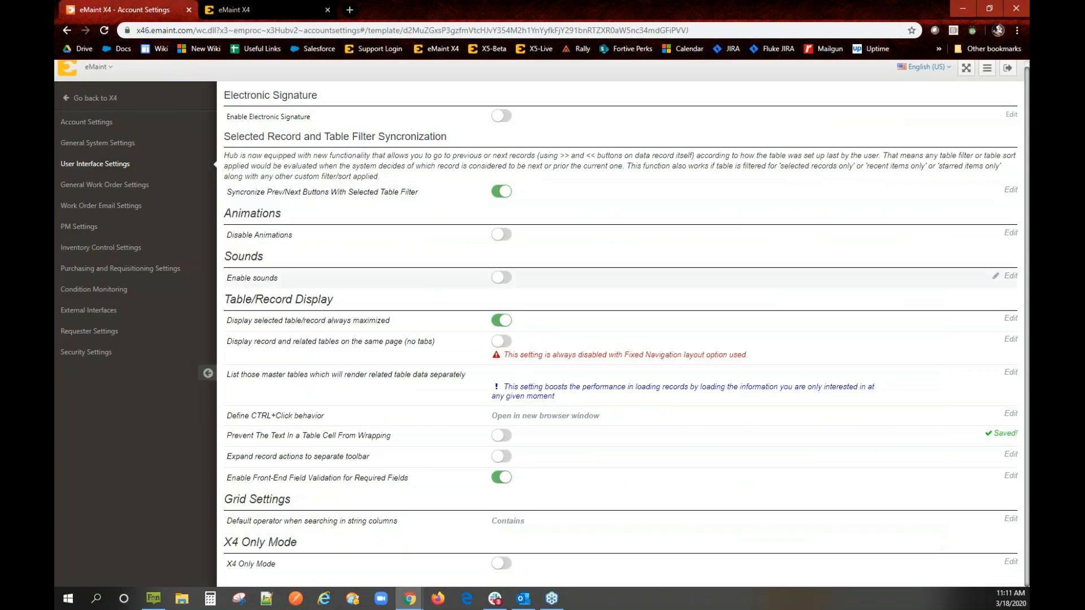
pyautogui.click(265, 9)
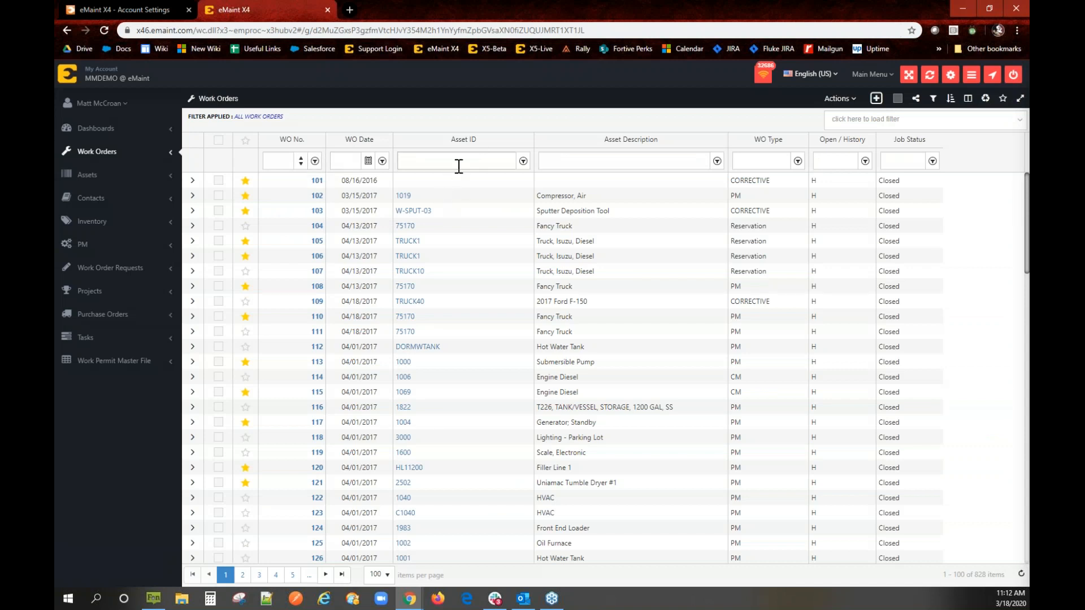
pyautogui.click(492, 163)
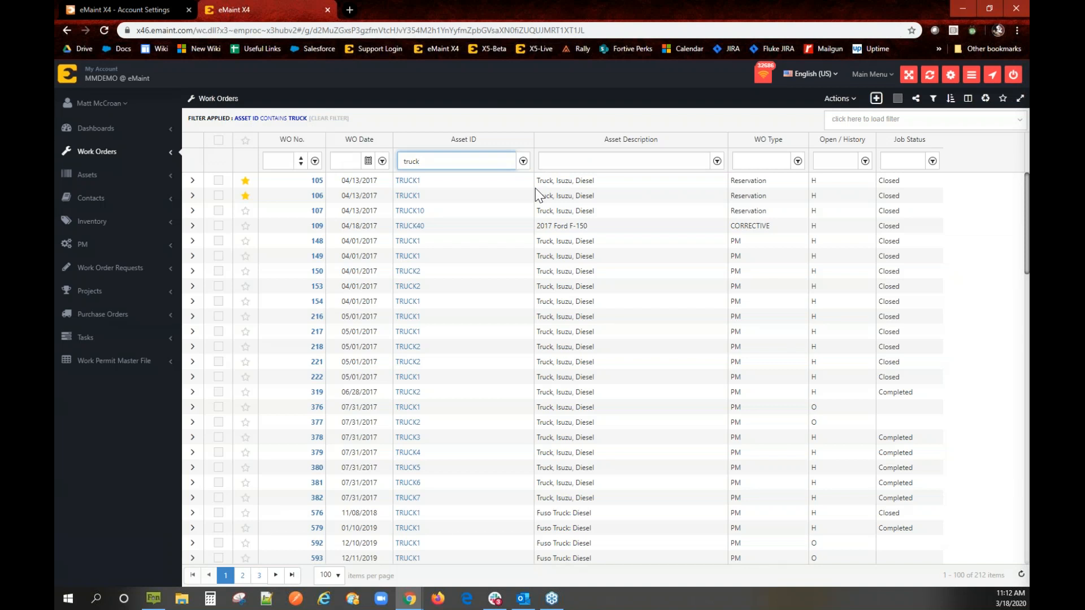
# Set the Asset ID filter operator to Is equal to and filter the work orders for "truck1"
pyautogui.click(523, 161)
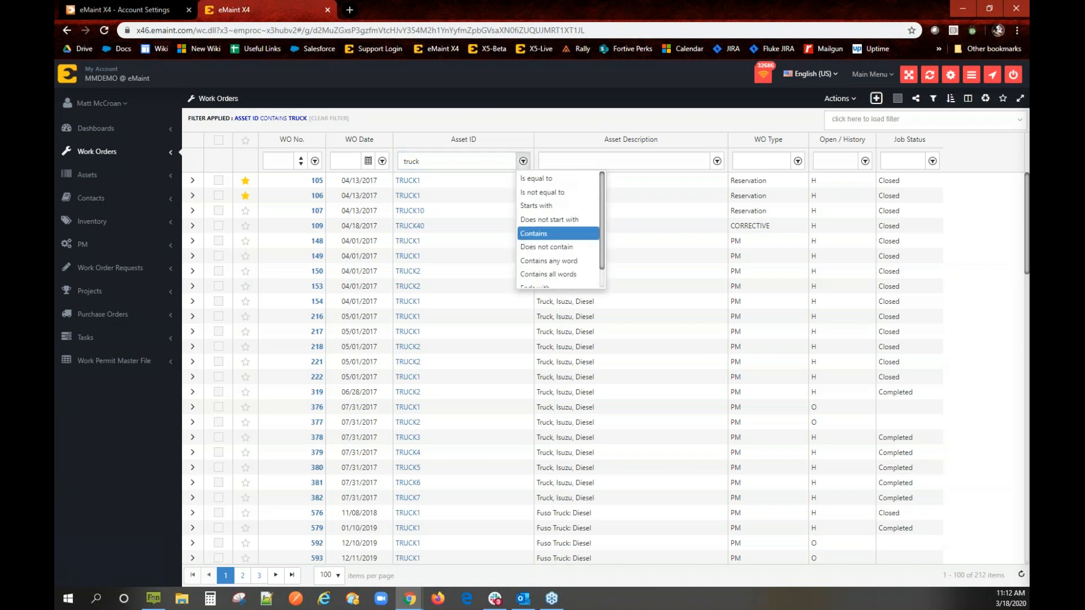
pyautogui.click(523, 179)
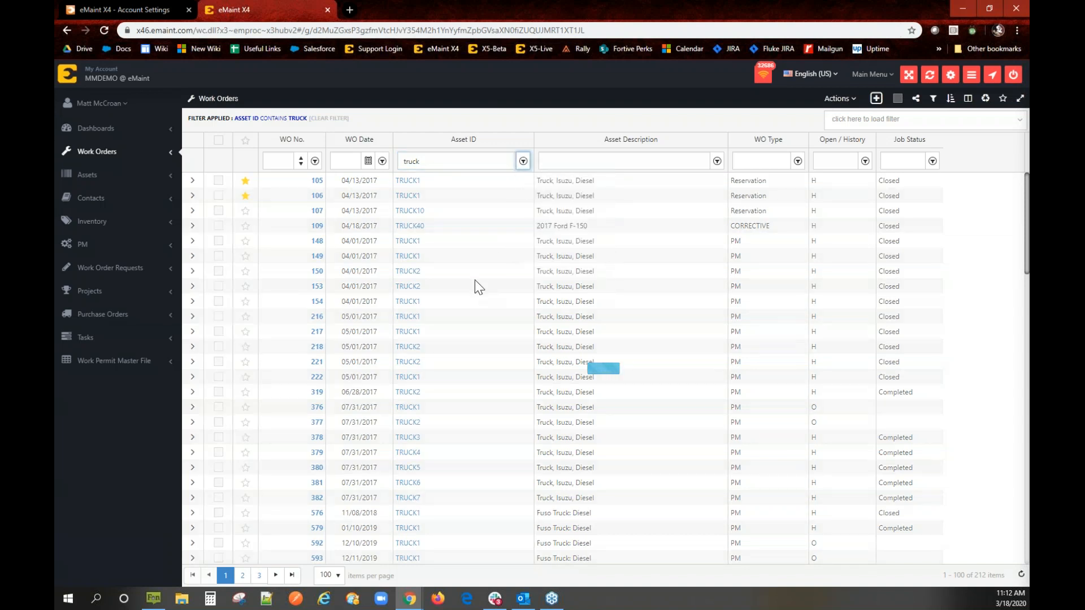
pyautogui.click(478, 163)
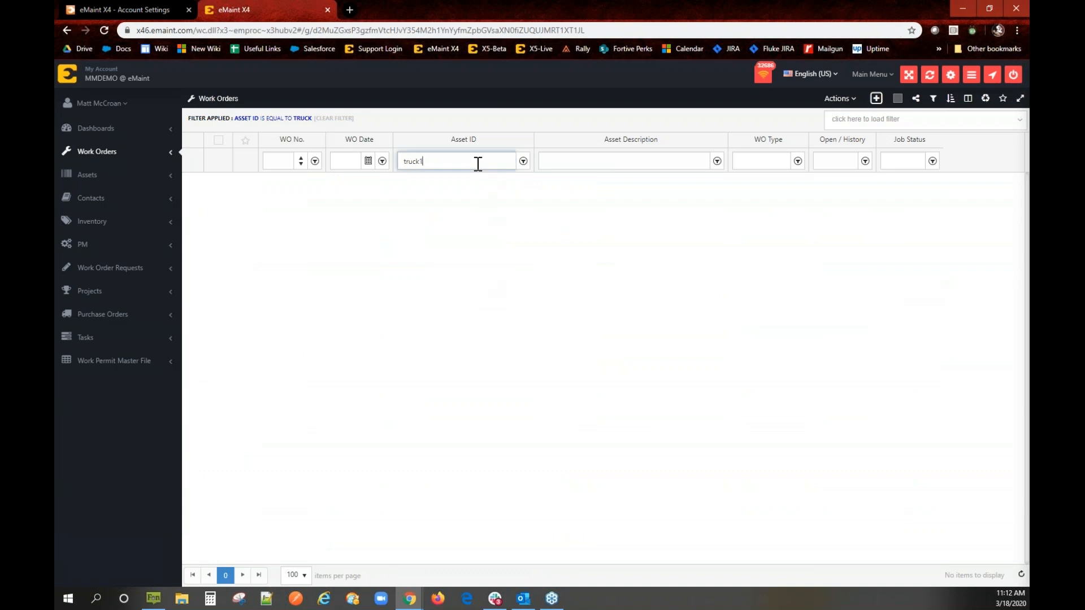
pyautogui.press('Return')
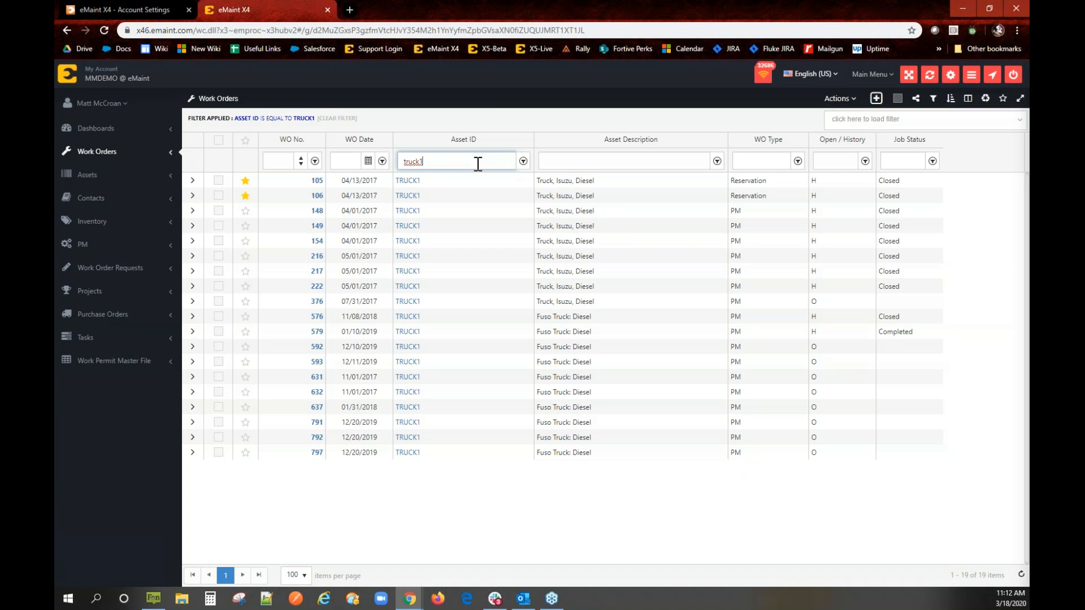
# Reopen the default string-column search operator in the User Interface Settings, review its choices, and cancel the edit with Contains selected
pyautogui.click(170, 10)
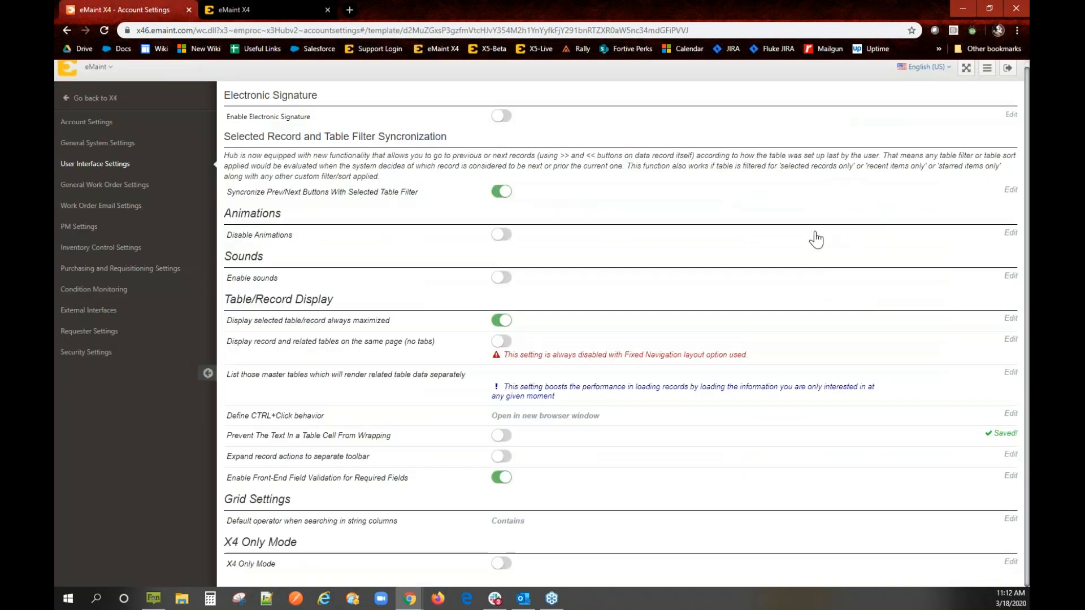
pyautogui.click(541, 531)
pyautogui.click(541, 532)
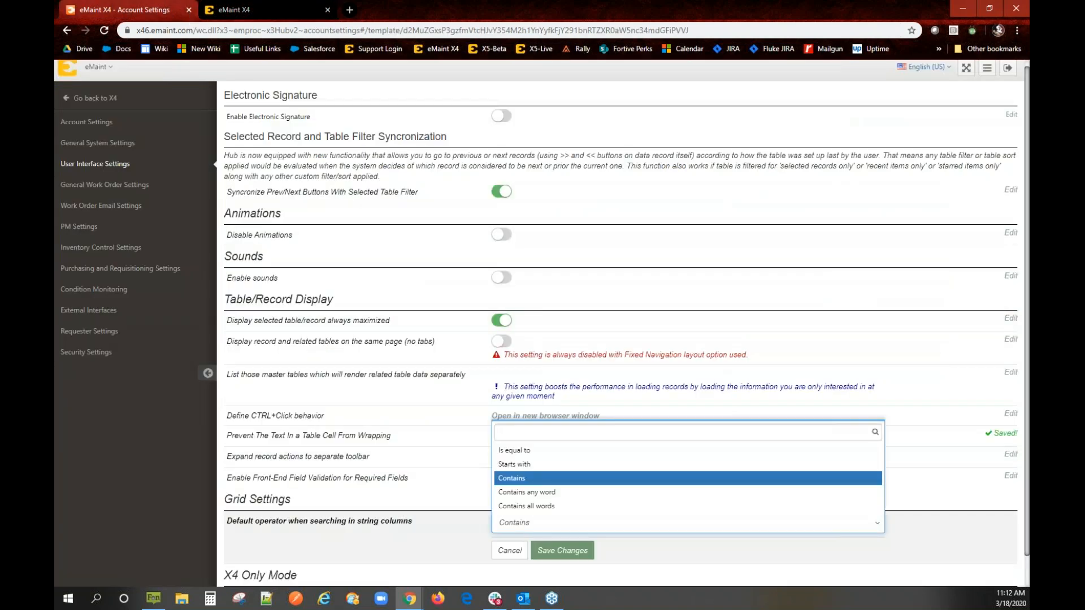
pyautogui.scroll(-1, 553, 494)
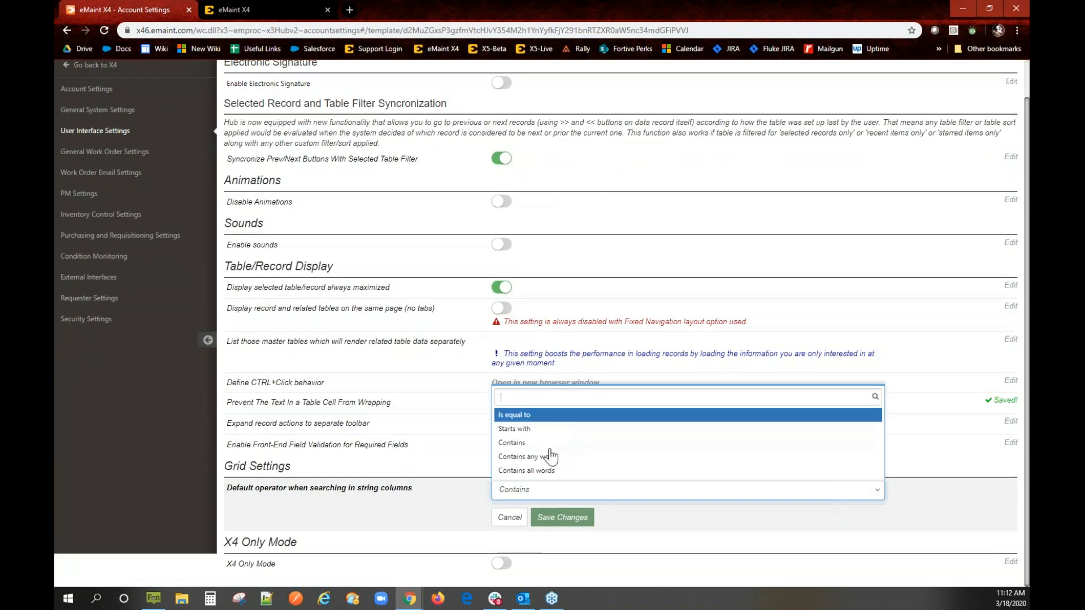
pyautogui.click(554, 443)
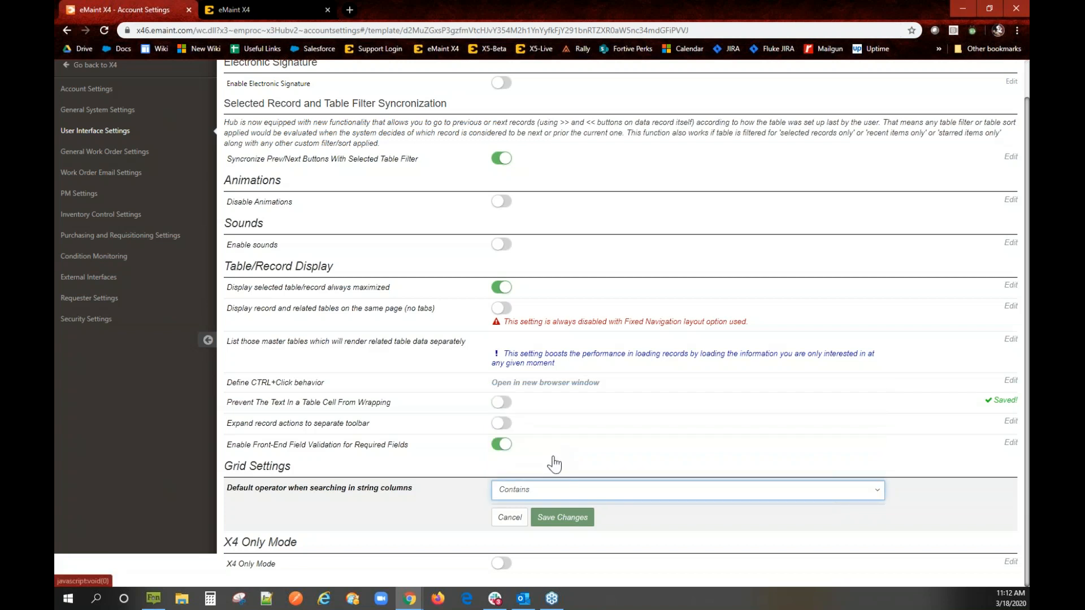
pyautogui.click(512, 521)
pyautogui.scroll(2, 119, 125)
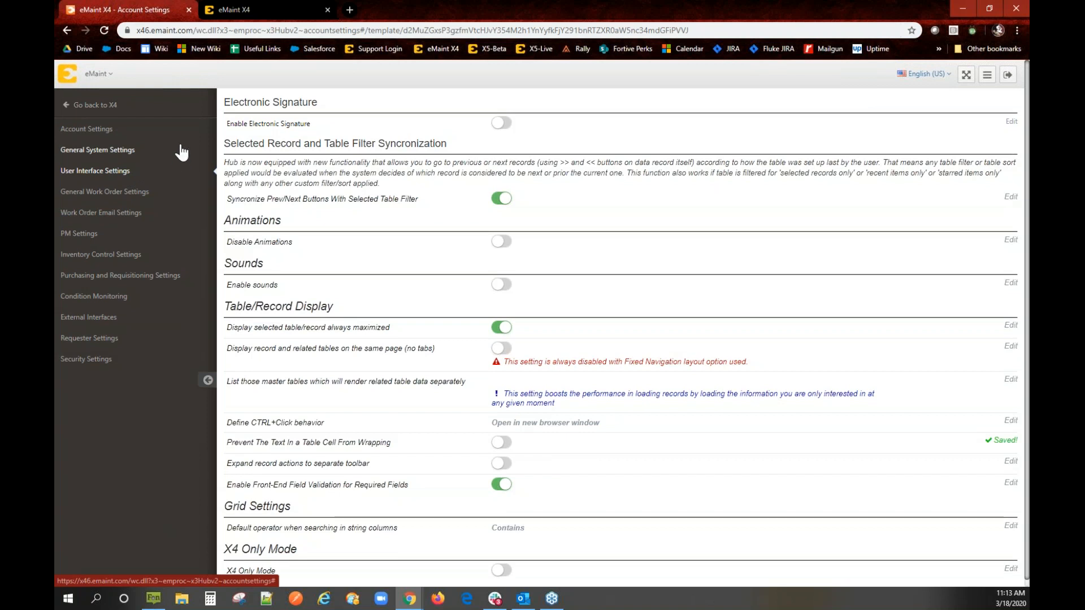
pyautogui.scroll(-1, 373, 248)
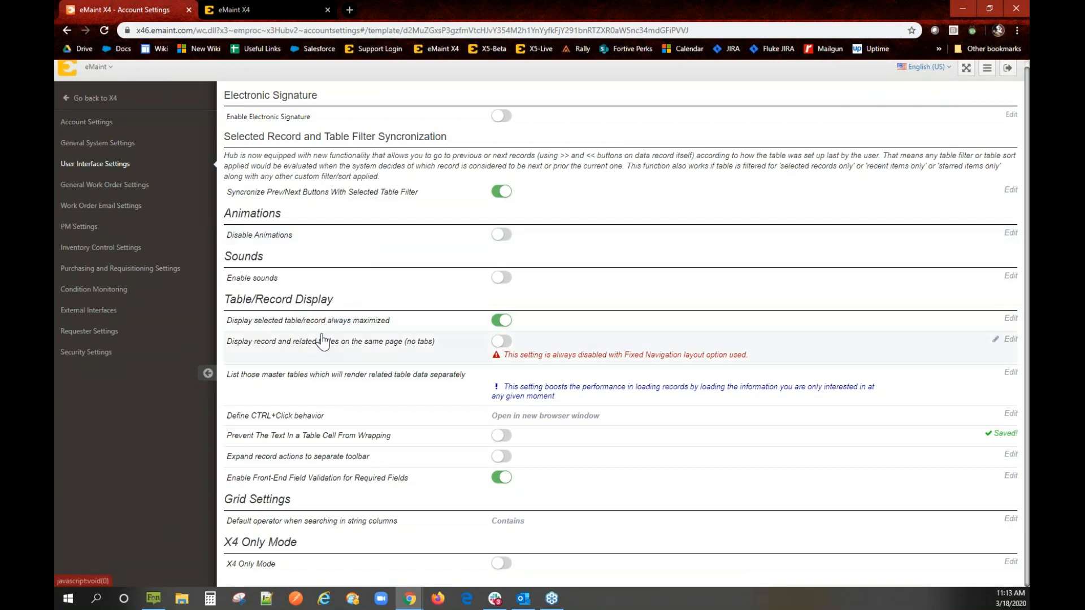
# Leave the account settings, return to the Work Orders list, and clear the Asset ID filter
pyautogui.click(73, 99)
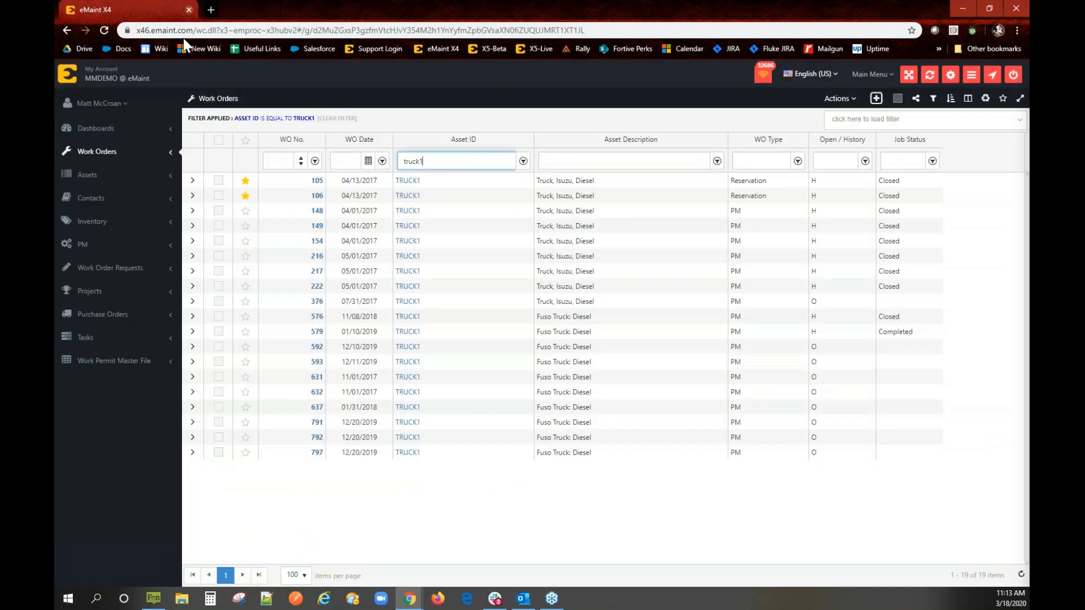
pyautogui.click(346, 119)
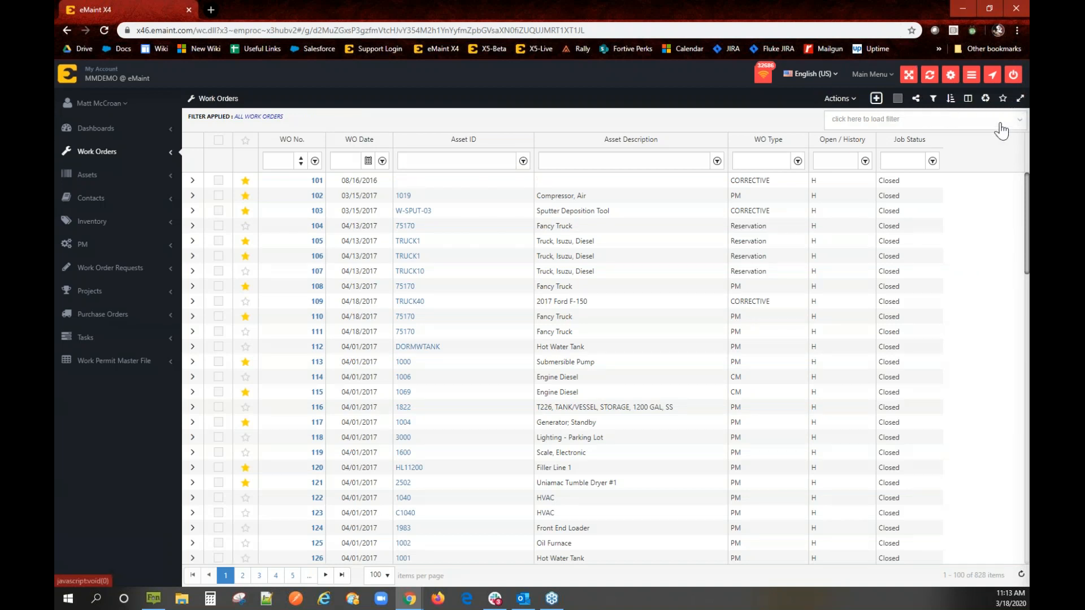
# Examine the actions available for the Work Orders list and the option for adding a new record
pyautogui.click(841, 102)
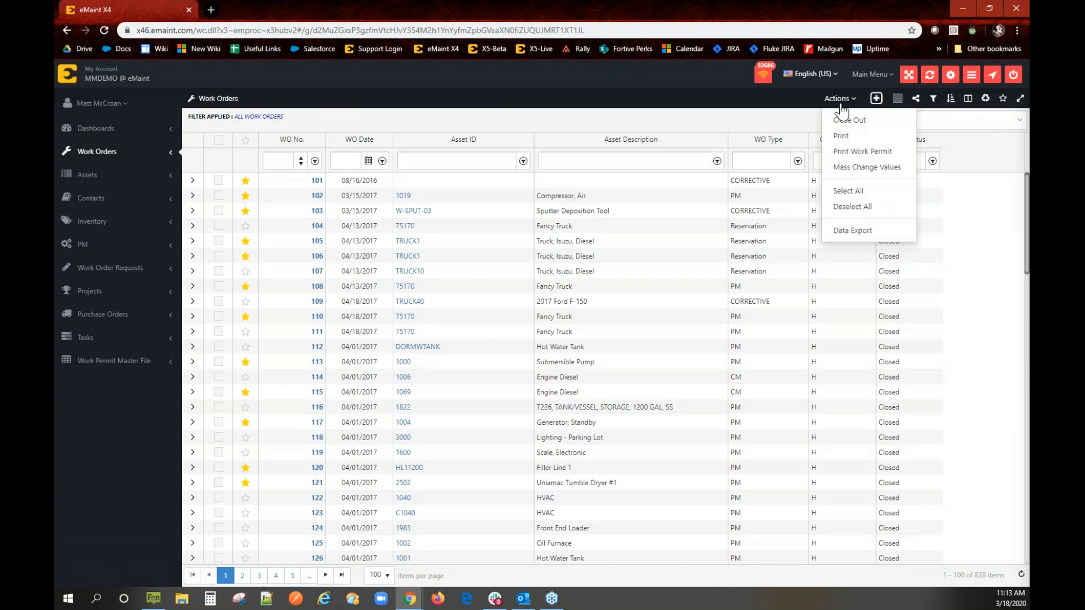
pyautogui.click(875, 99)
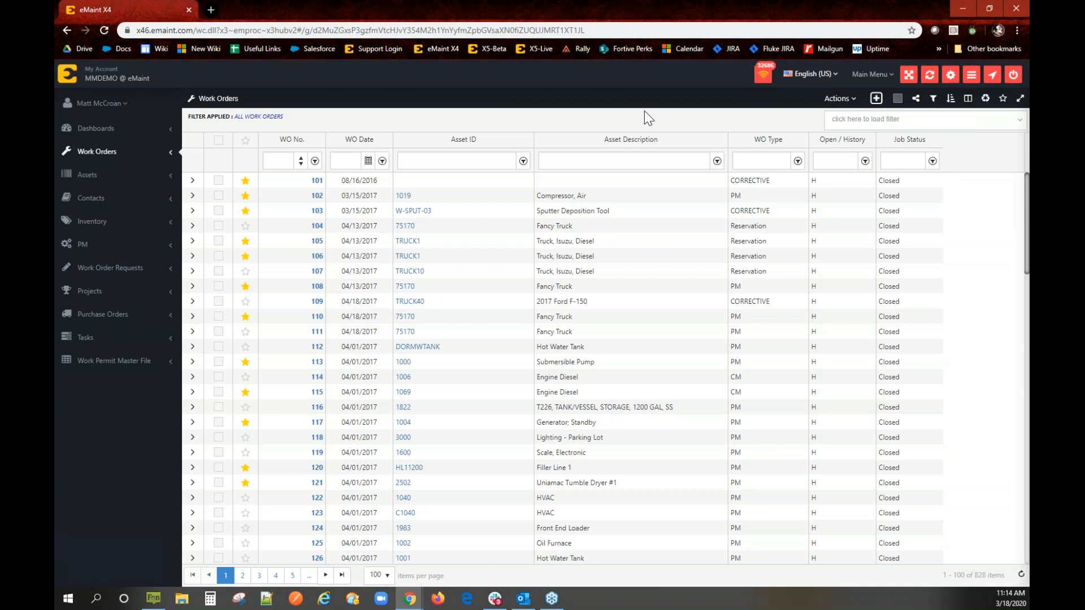
pyautogui.click(877, 99)
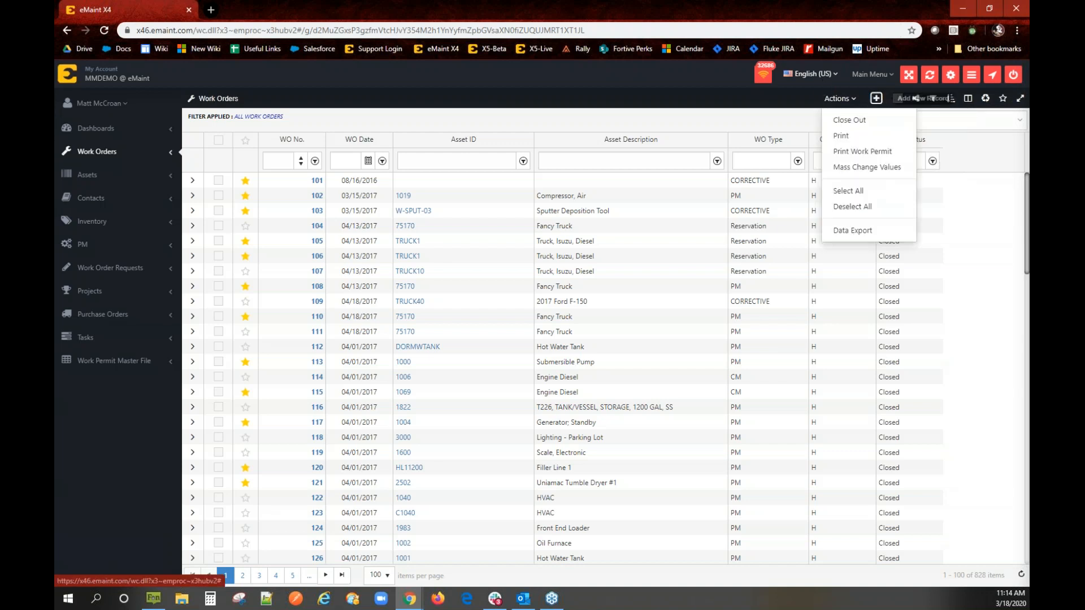
# Change the Work Orders title bar color to dark green, and compare it with the Assets list's title bar
pyautogui.moveTo(897, 107)
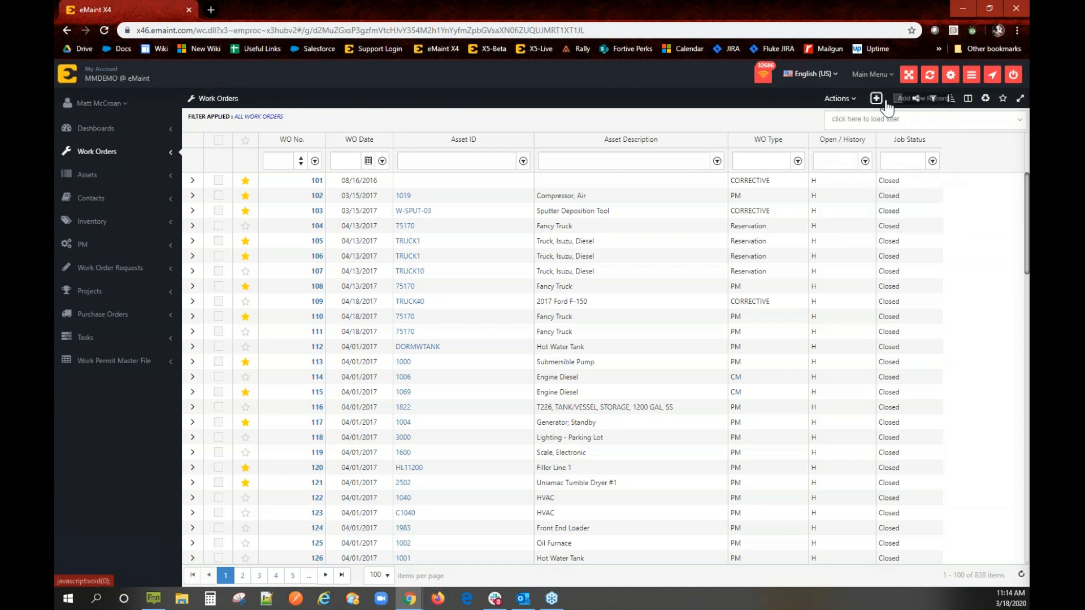
pyautogui.click(821, 119)
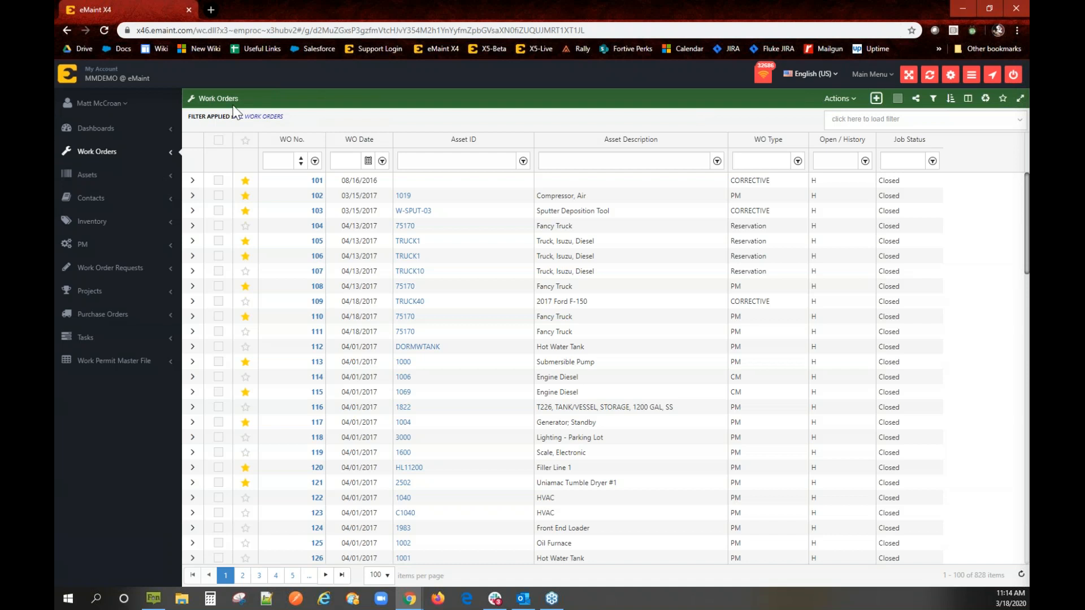
pyautogui.click(68, 180)
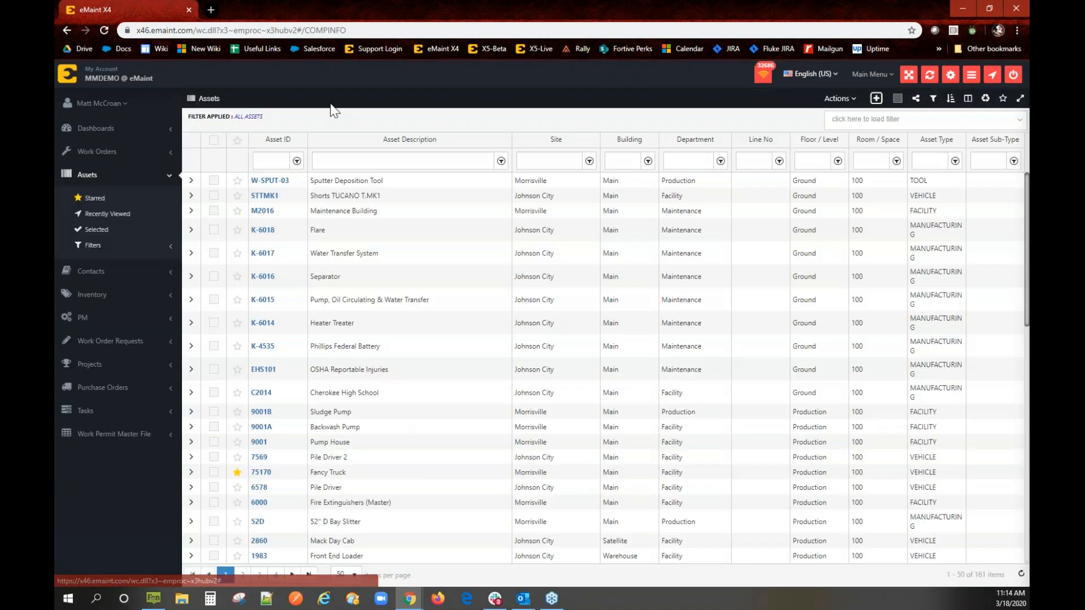
pyautogui.click(67, 152)
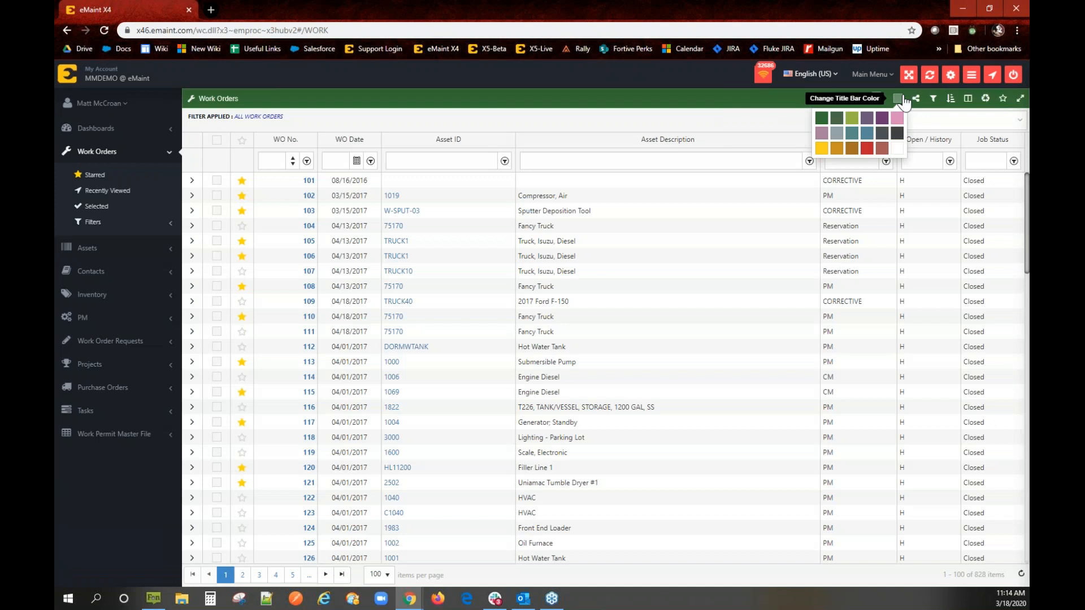
# Review the available and selected table relations for Work Orders, and close the dialog without changing them
pyautogui.moveTo(897, 102)
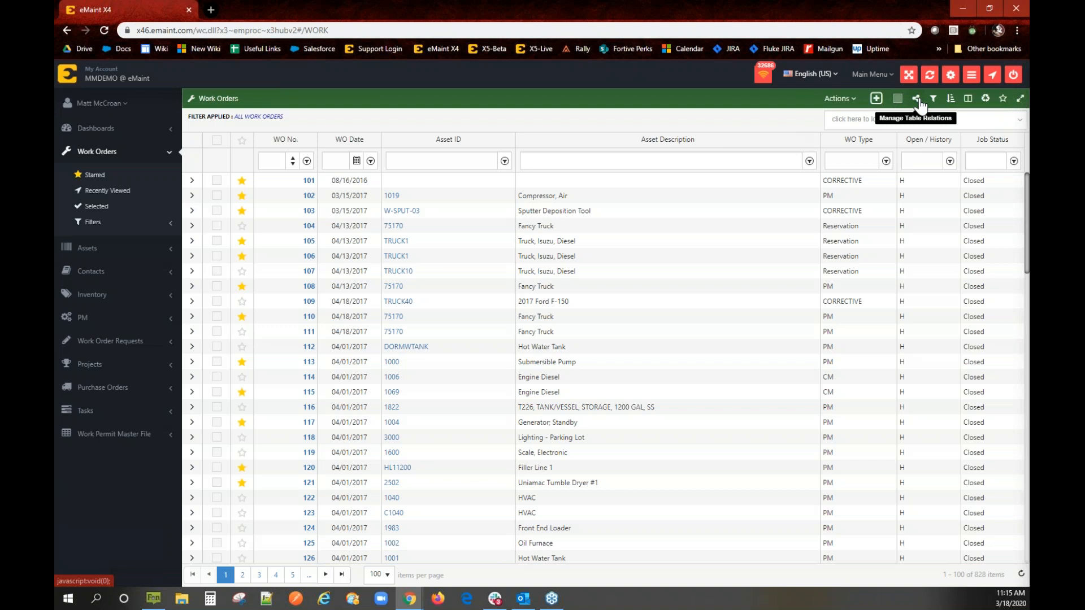
pyautogui.click(917, 100)
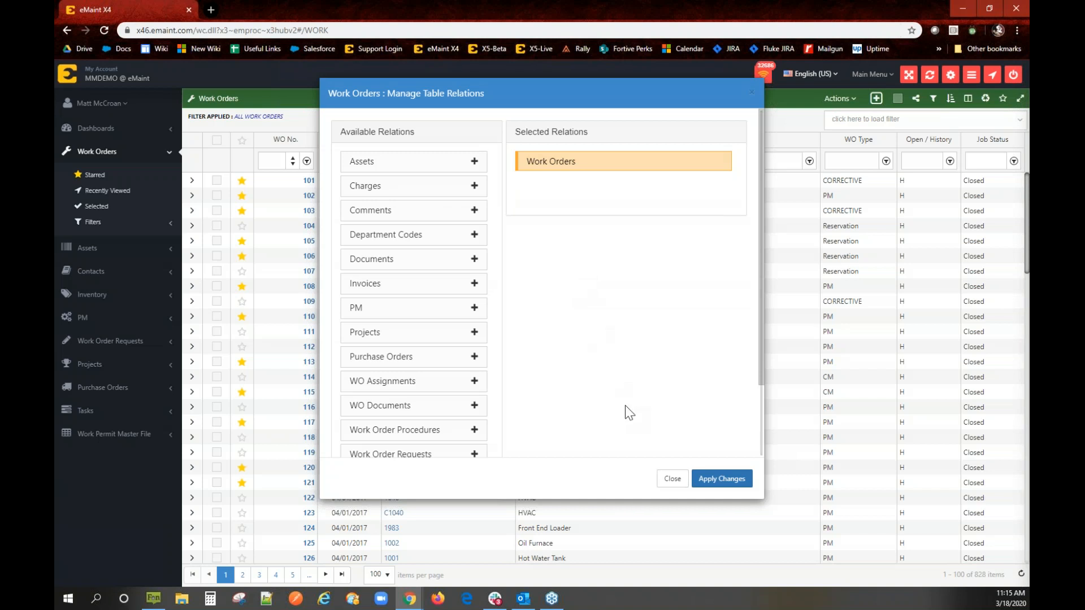
pyautogui.click(673, 479)
# Look through the filter management options, and filter the Work Orders list to Asset IDs containing "truck"
pyautogui.moveTo(935, 101)
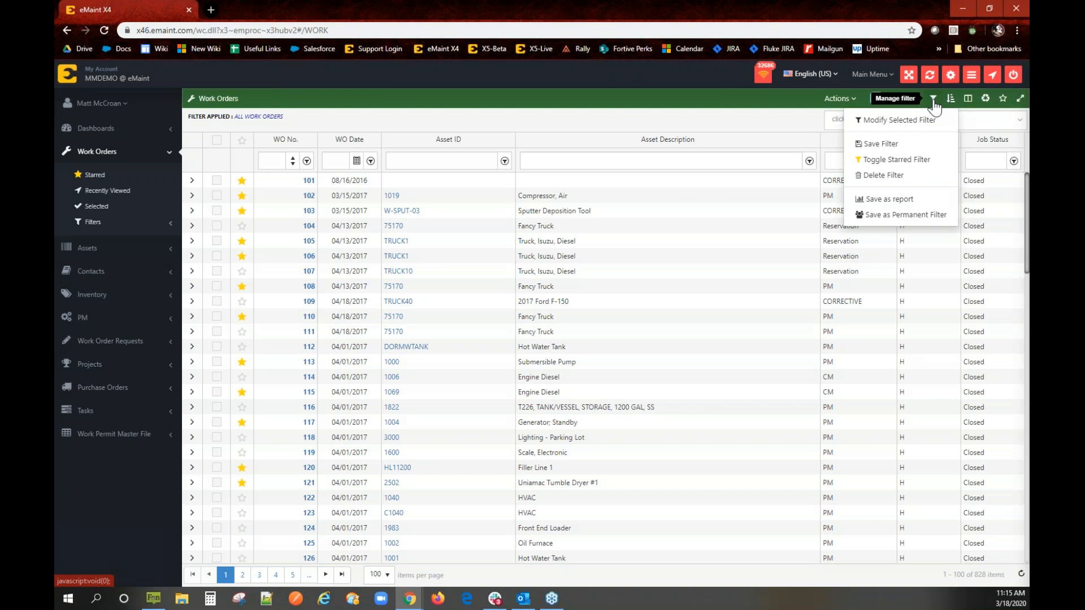
pyautogui.click(896, 159)
pyautogui.click(459, 165)
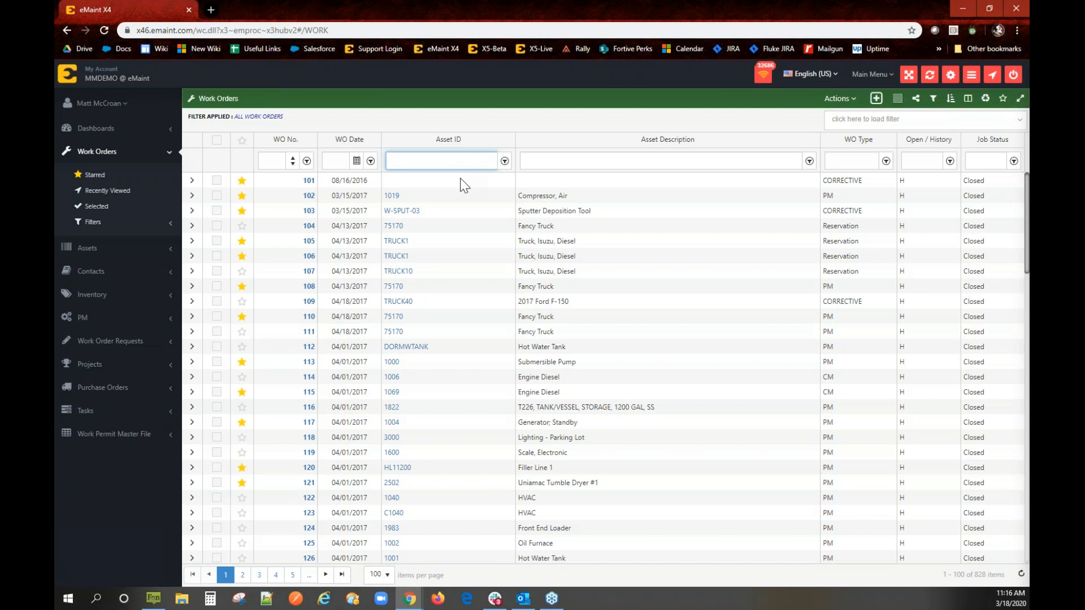
pyautogui.write('truck')
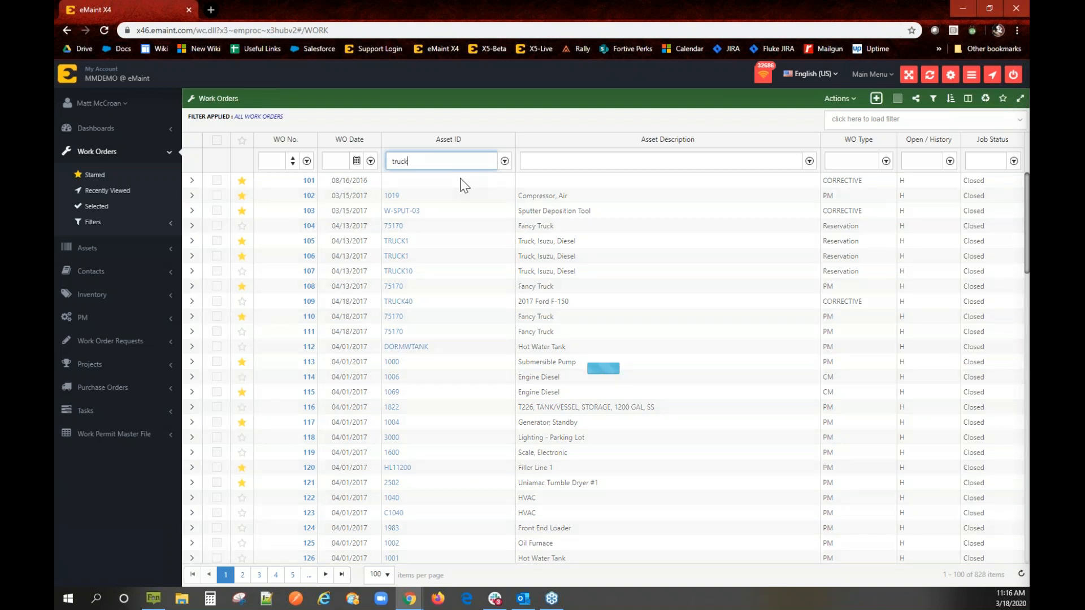
# Examine the full range of filter operators offered for the Asset ID column
pyautogui.click(504, 161)
pyautogui.scroll(-1, 529, 243)
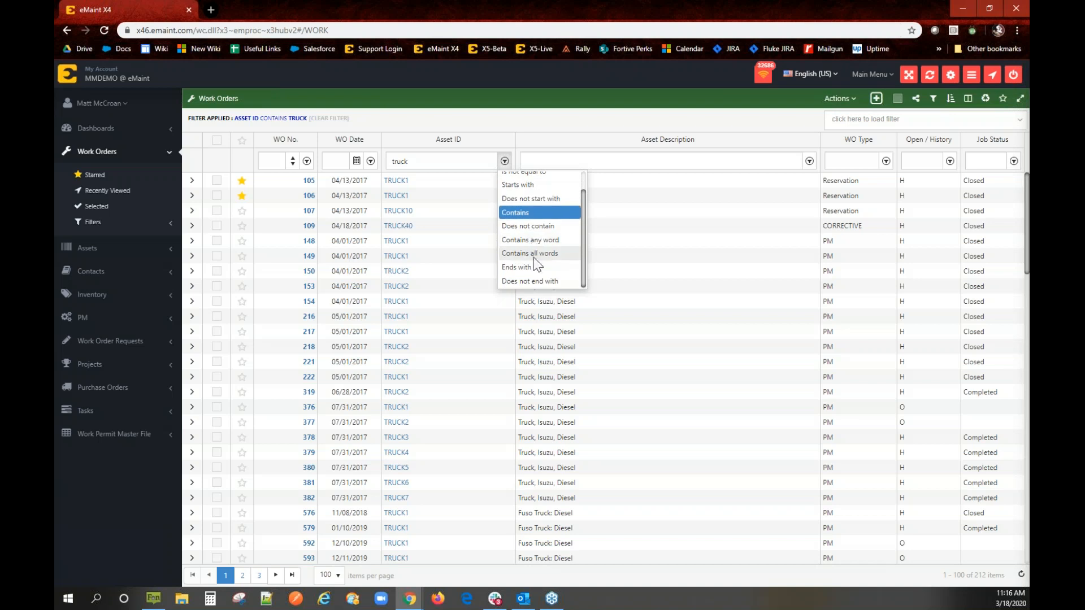
pyautogui.scroll(1, 534, 266)
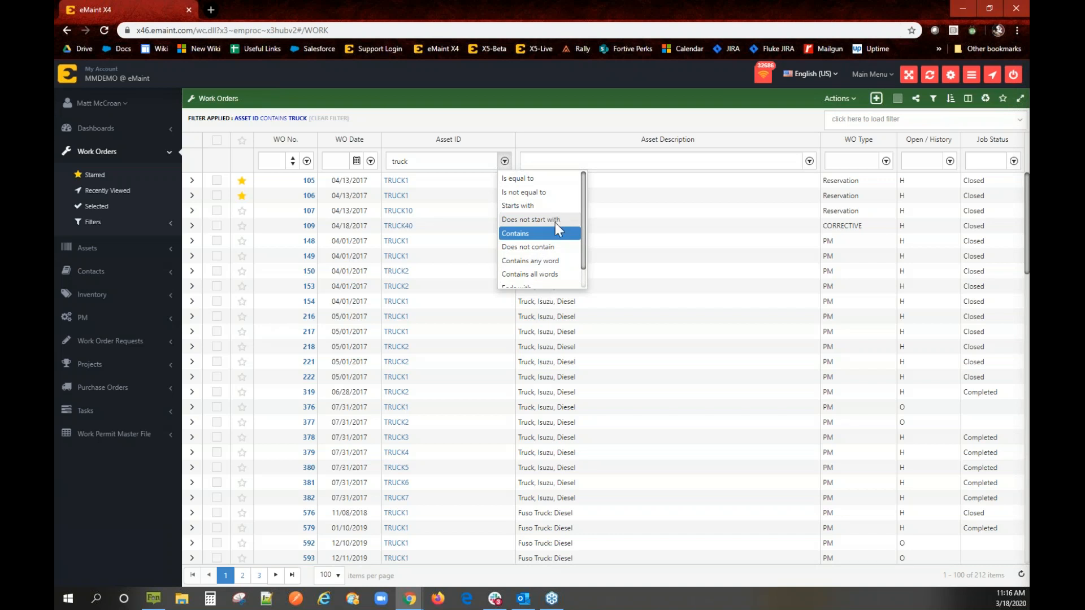
# Change the Asset ID filter for "truck" to Does not start with, and look through the filtered work orders
pyautogui.scroll(-1, 557, 261)
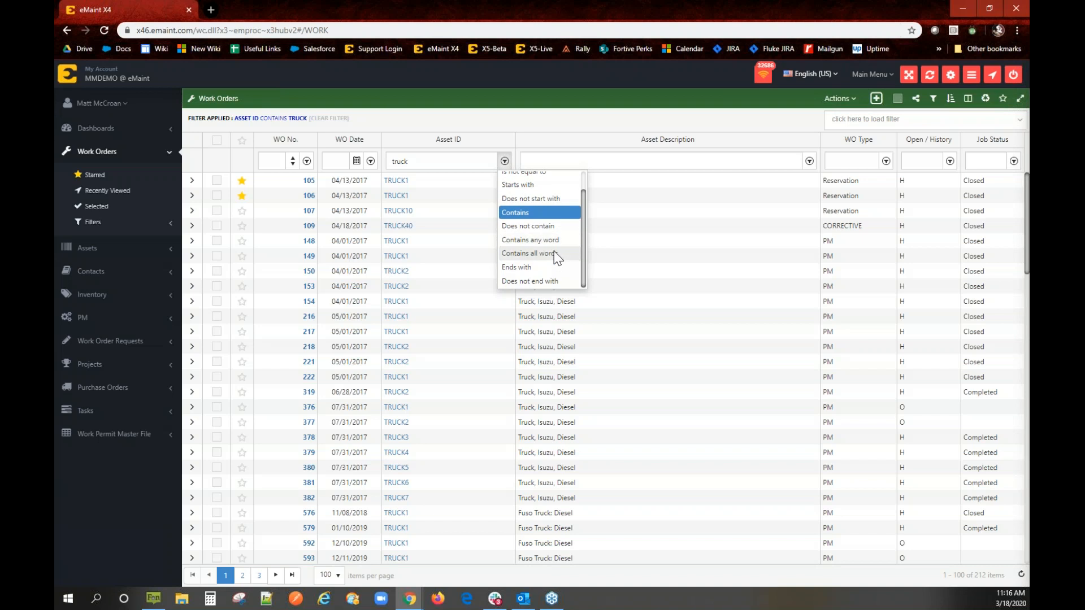
pyautogui.scroll(1, 553, 254)
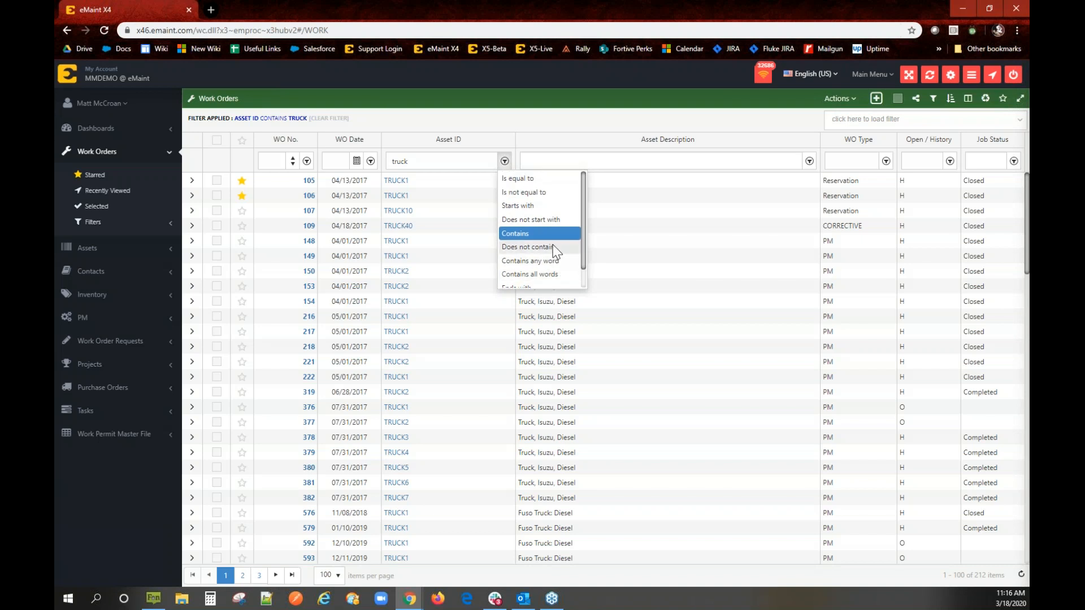
pyautogui.click(554, 223)
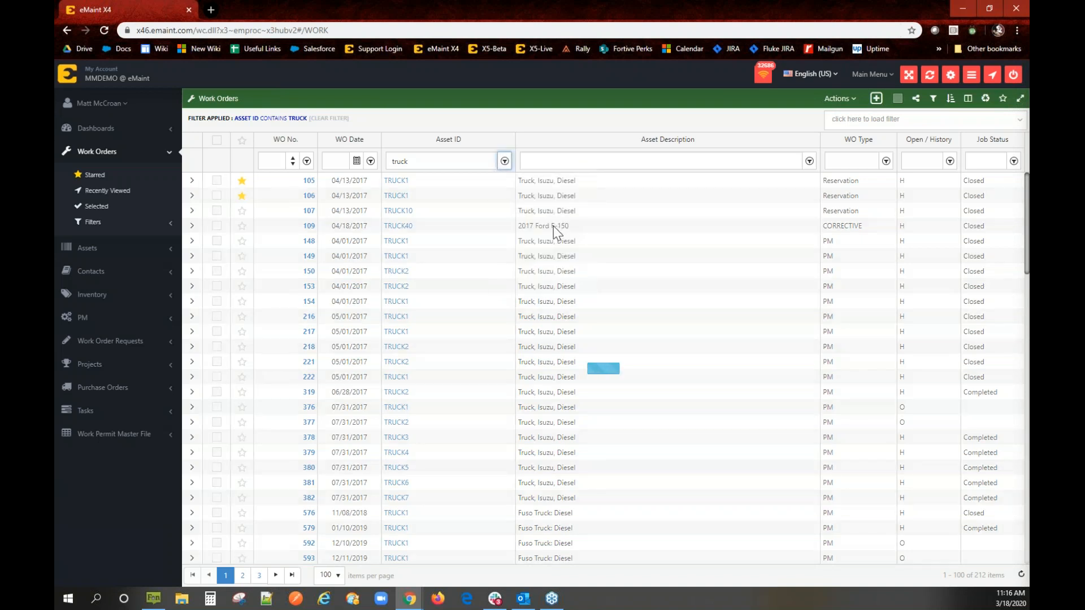
pyautogui.scroll(-17, 528, 230)
pyautogui.scroll(17, 528, 235)
# Review the remaining Asset ID filter operators, and clear the filter from the Work Orders list
pyautogui.click(504, 161)
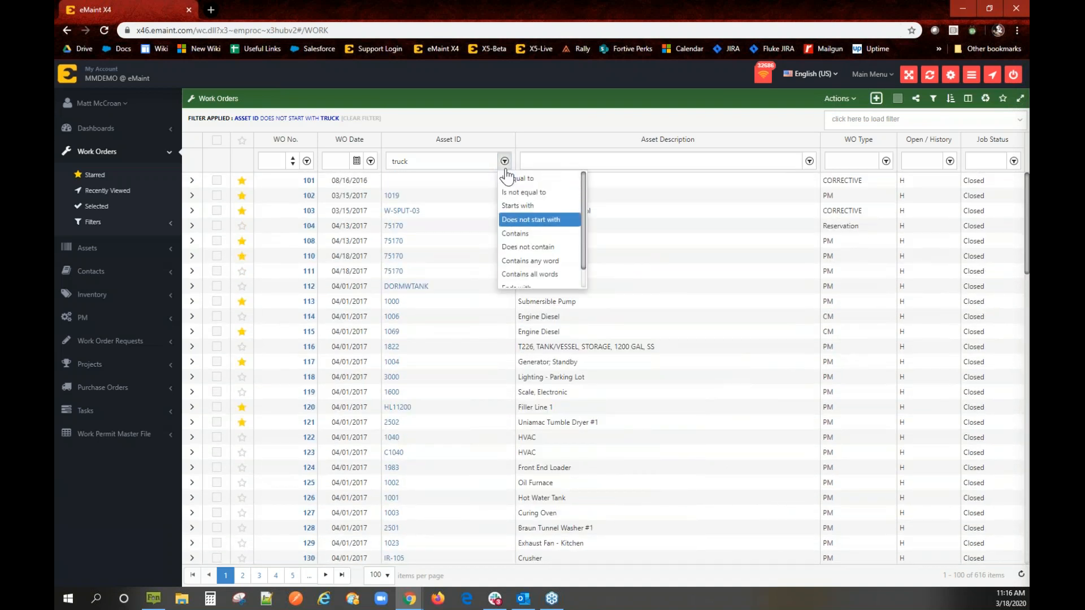
pyautogui.scroll(-1, 543, 213)
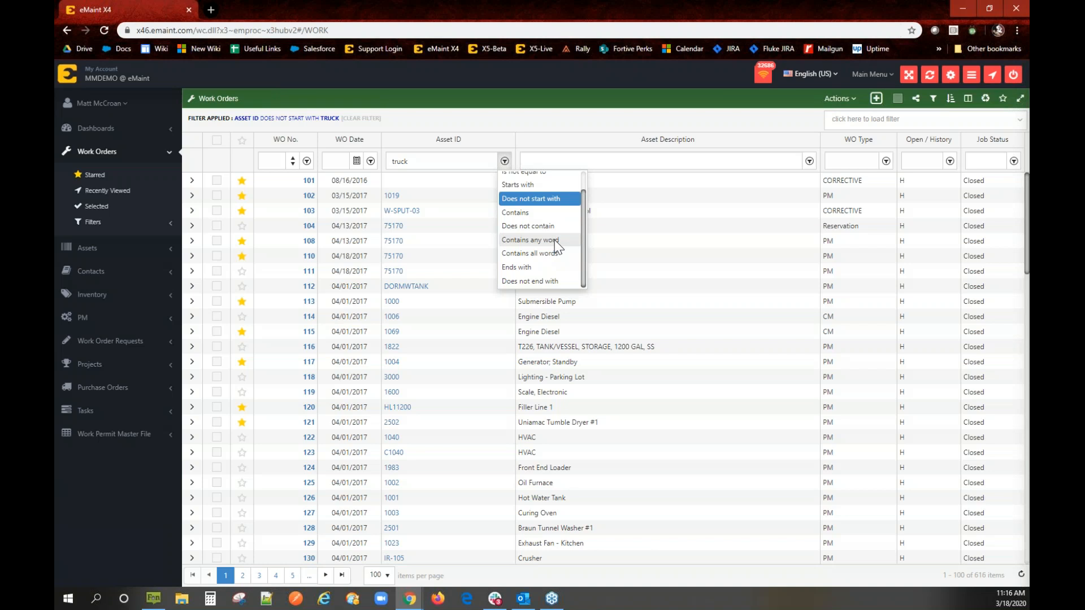
pyautogui.click(368, 120)
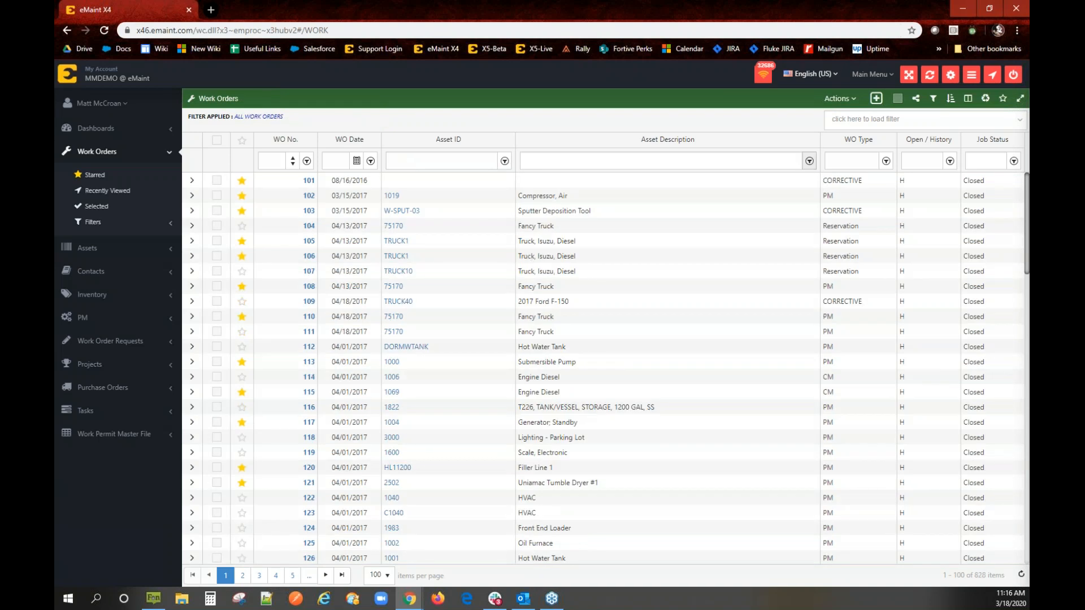
# Filter the Work Orders list to Asset Descriptions that contain any word of "truck diesel"
pyautogui.click(809, 161)
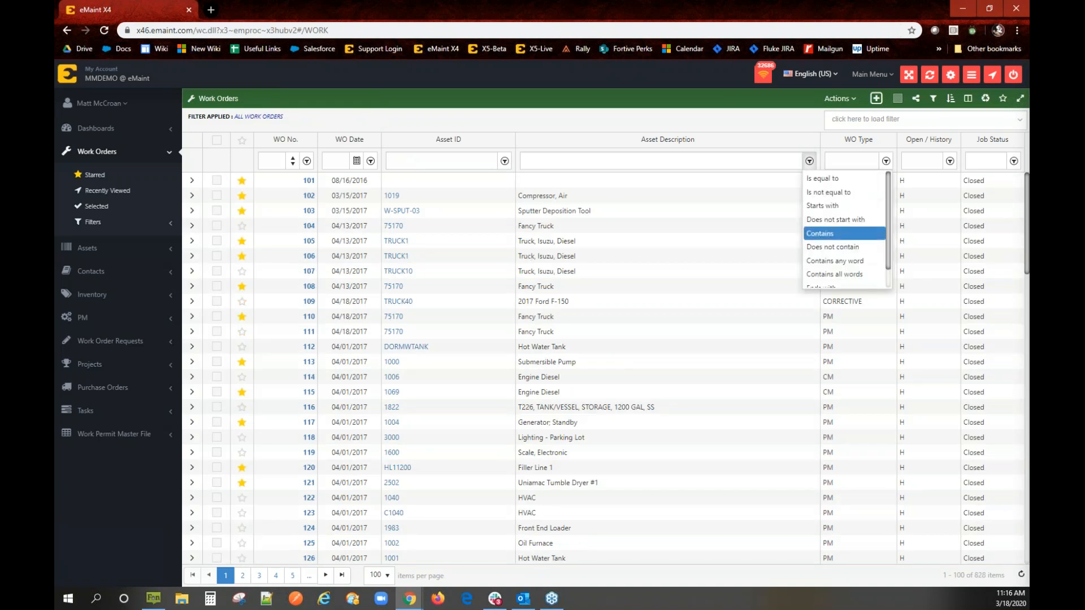
pyautogui.click(852, 262)
pyautogui.click(654, 158)
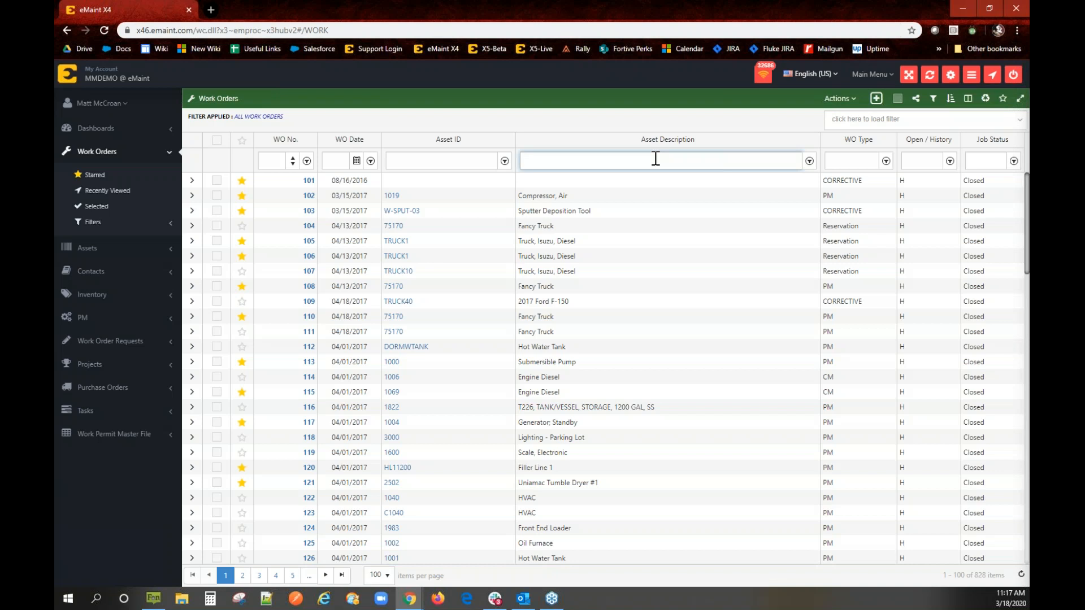
pyautogui.write('truck diesel')
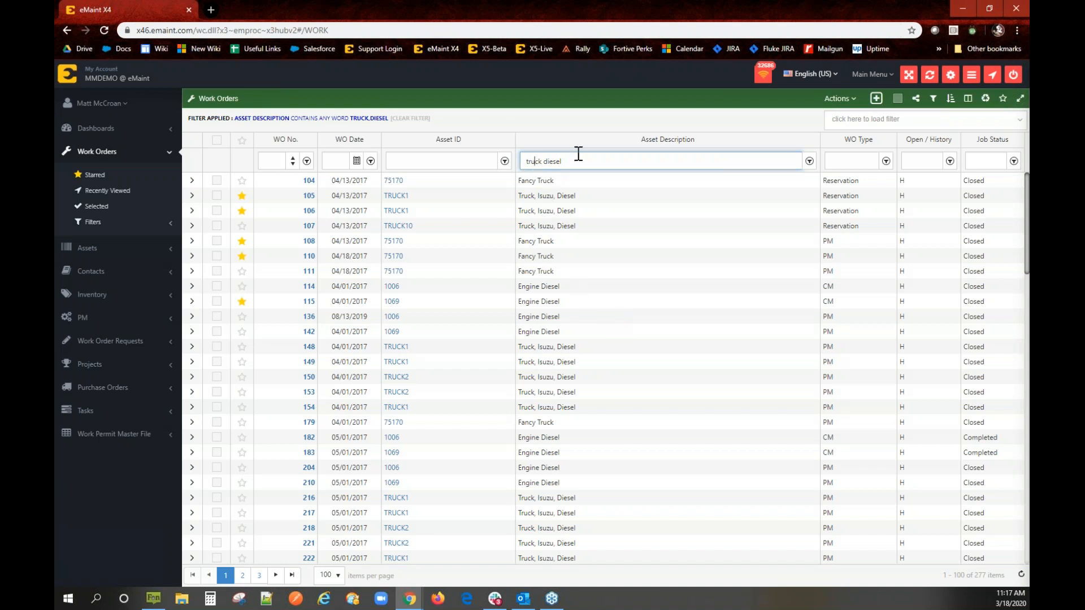
# Compare the search words with the matching words in the first listed asset descriptions
pyautogui.click(557, 162)
pyautogui.click(530, 196)
pyautogui.doubleClick(565, 195)
pyautogui.doubleClick(546, 181)
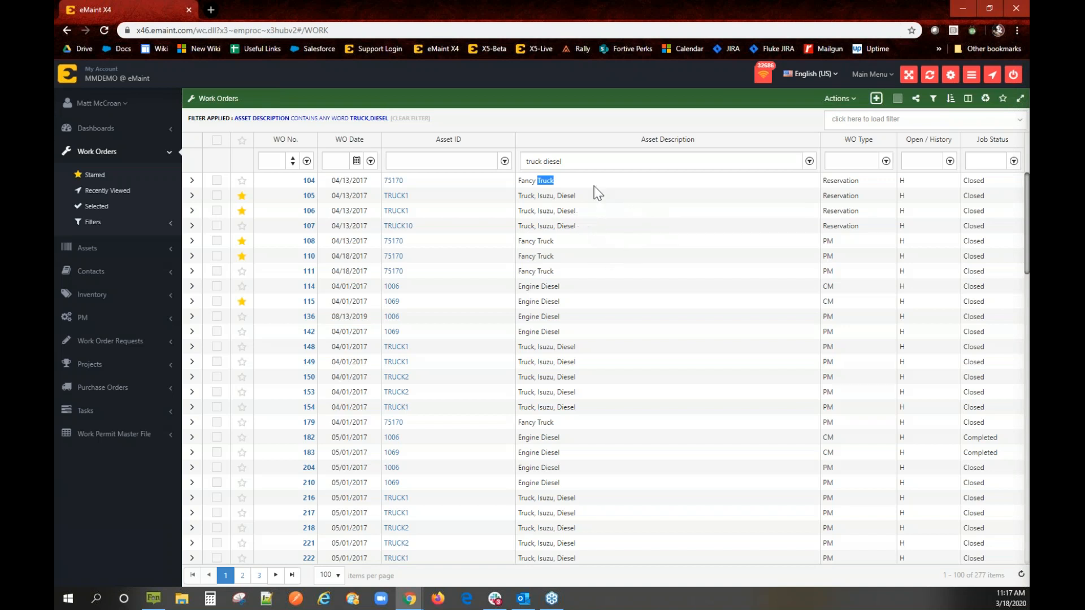
pyautogui.click(620, 161)
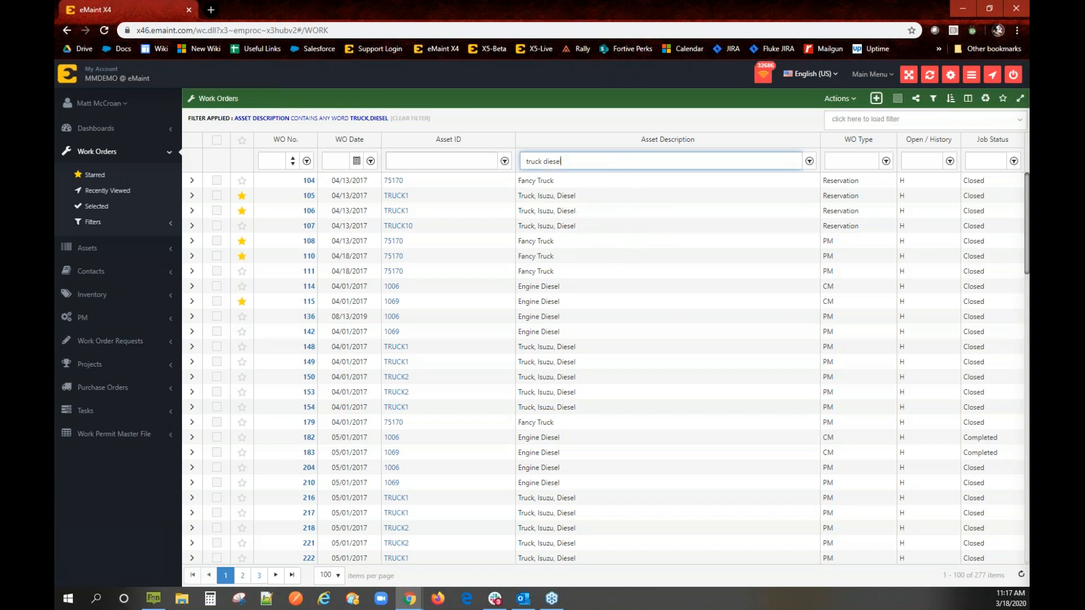
# Add a WO Date filter for dates less than 03/18/2020, and review the other date operators without changing the choice
pyautogui.click(347, 161)
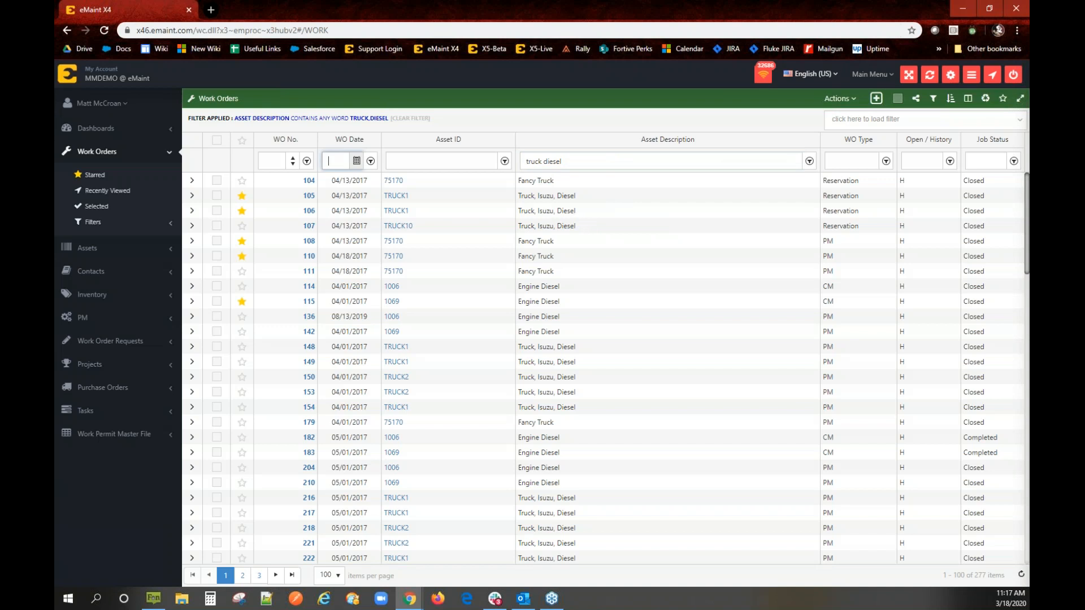
pyautogui.click(357, 162)
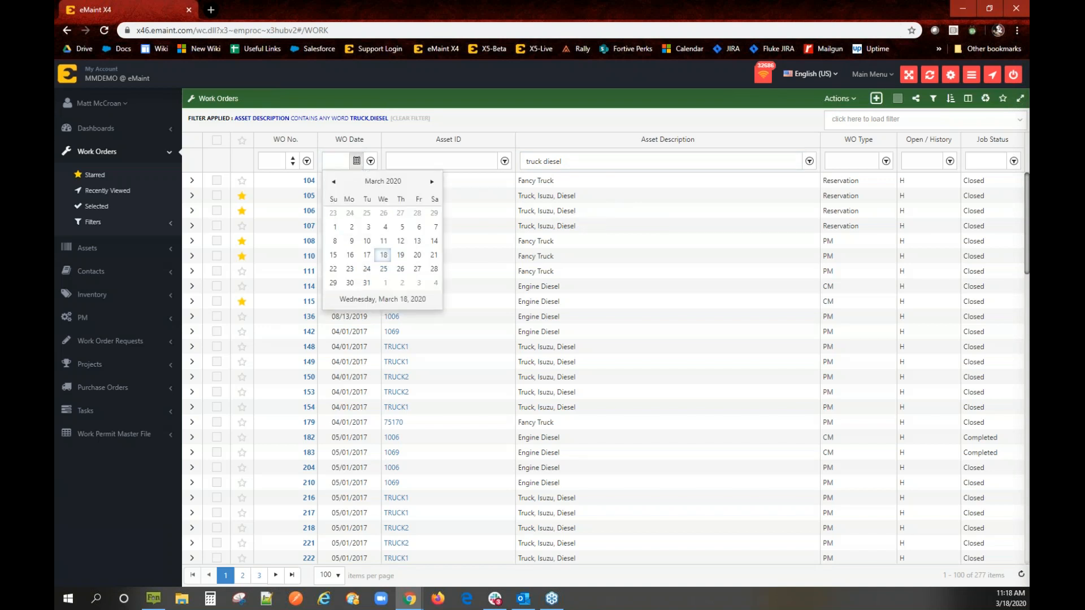
pyautogui.click(383, 255)
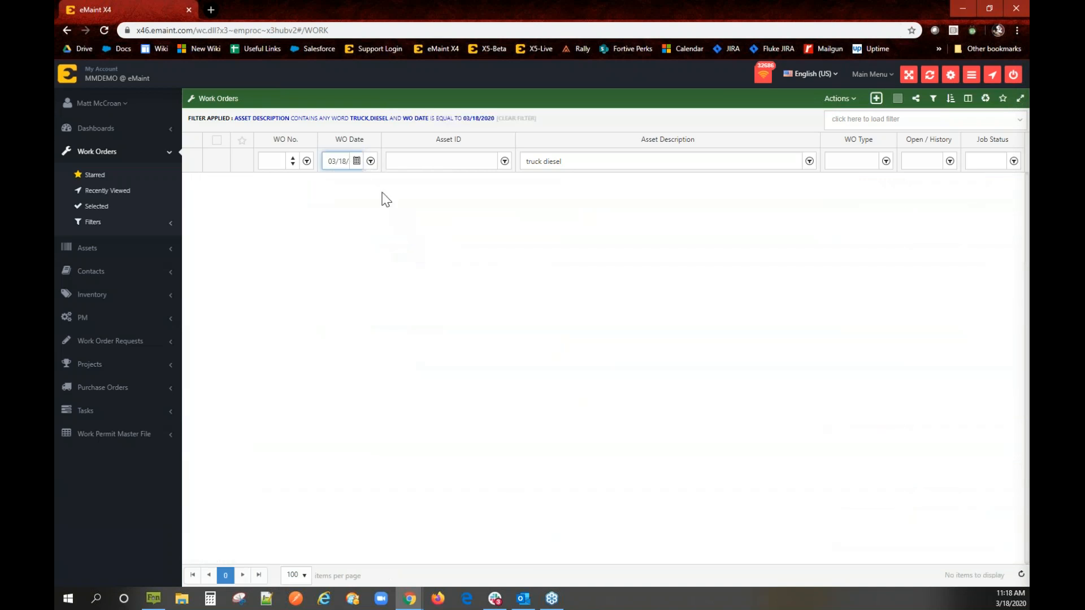
pyautogui.click(356, 161)
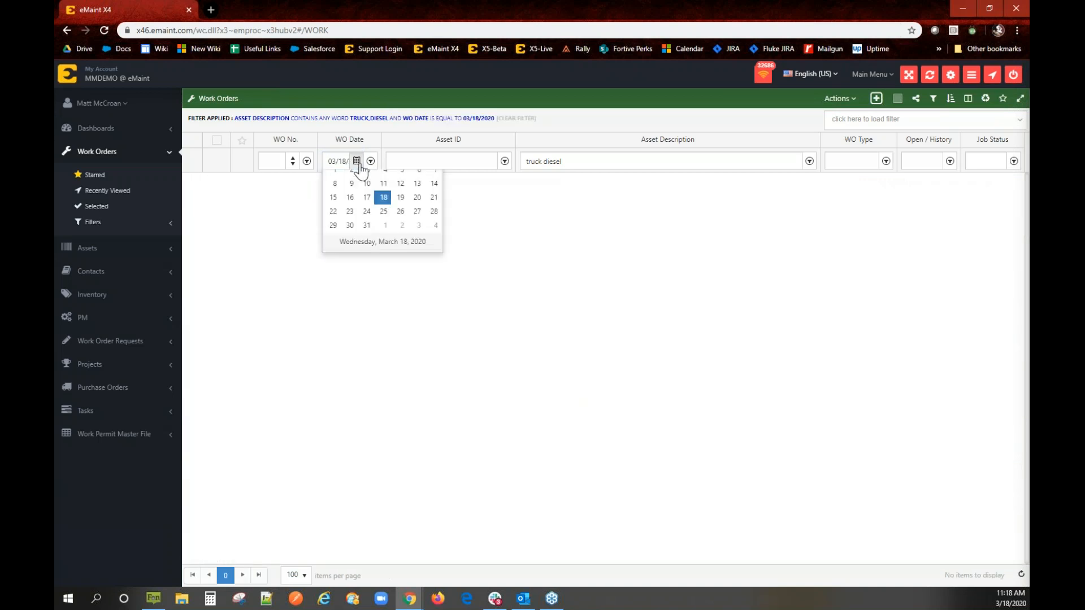
pyautogui.click(370, 162)
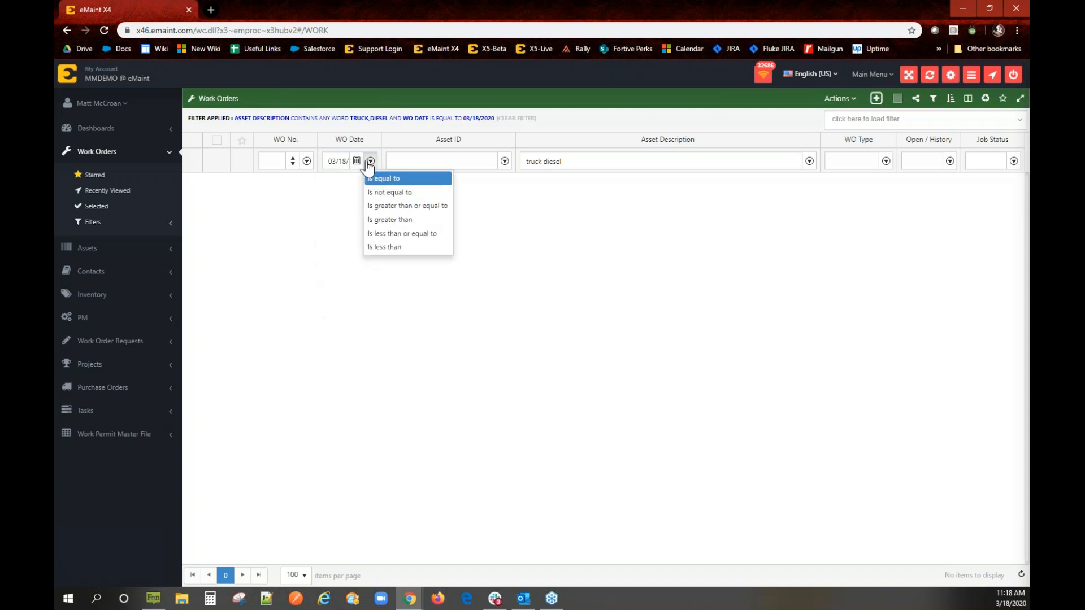
pyautogui.click(431, 247)
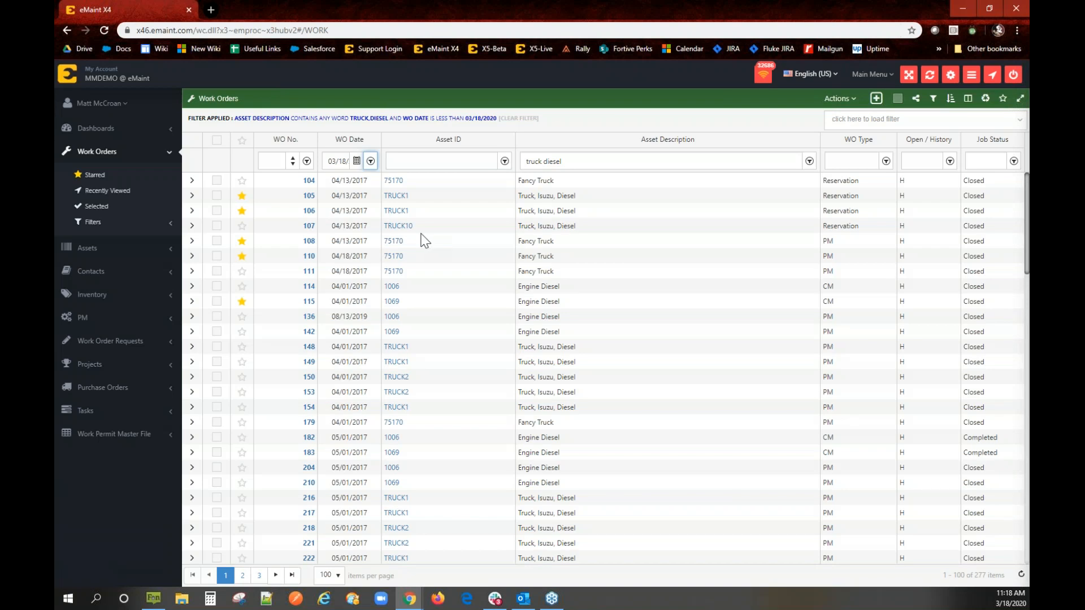
pyautogui.click(371, 161)
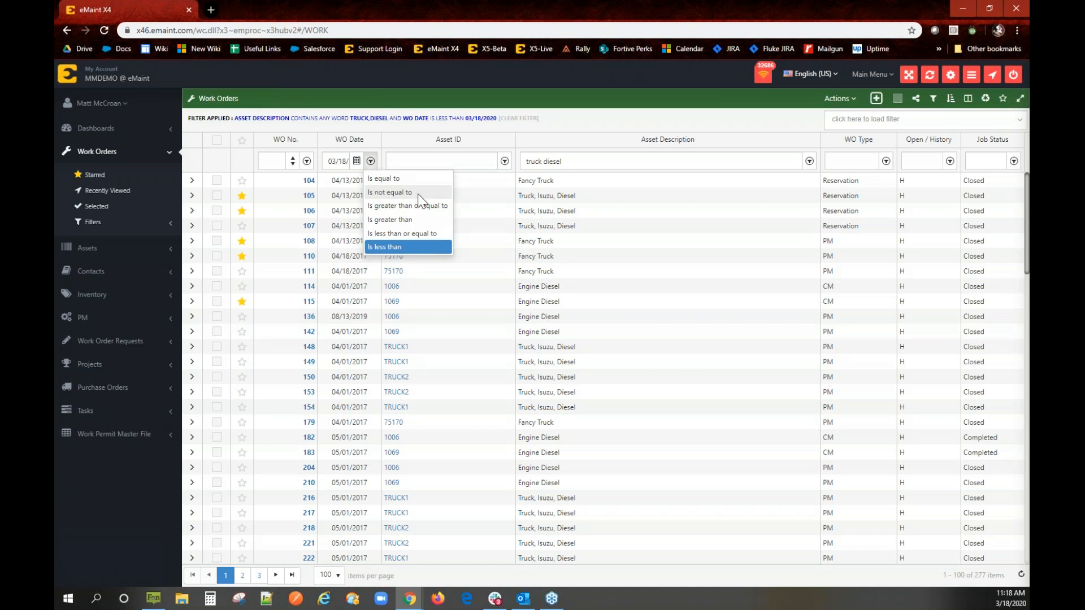
pyautogui.click(568, 119)
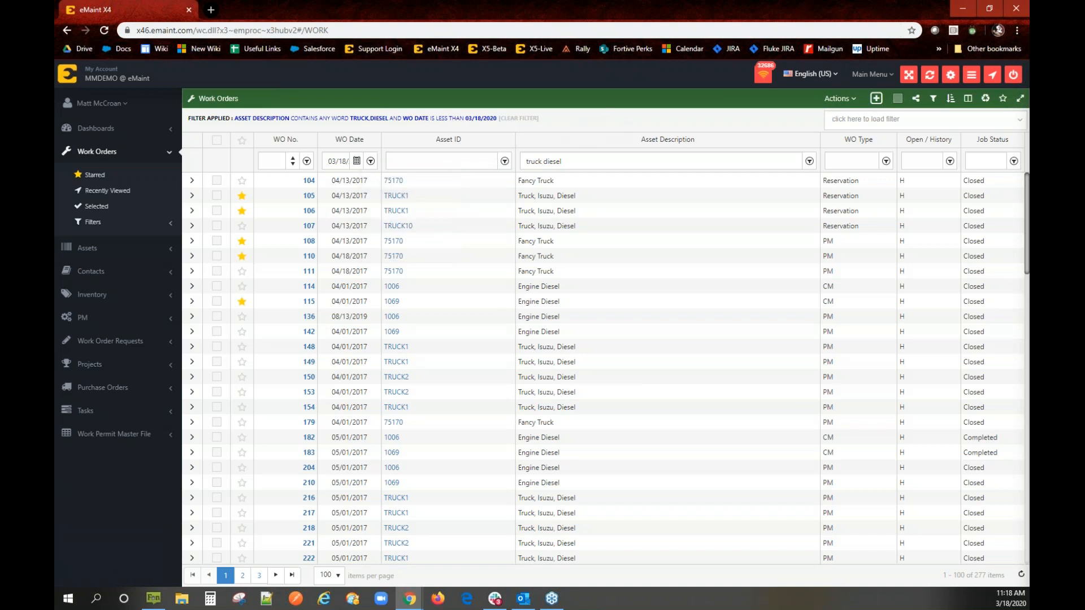
# Open the applied filter for modification, and set the WO Date rule's operator to Is in range
pyautogui.click(933, 100)
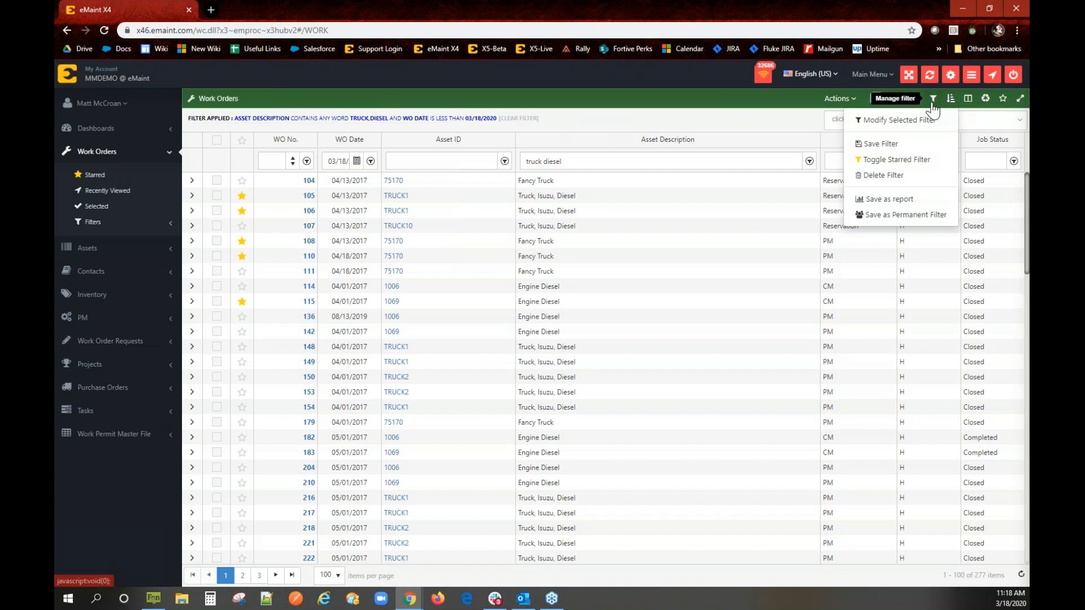
pyautogui.click(931, 120)
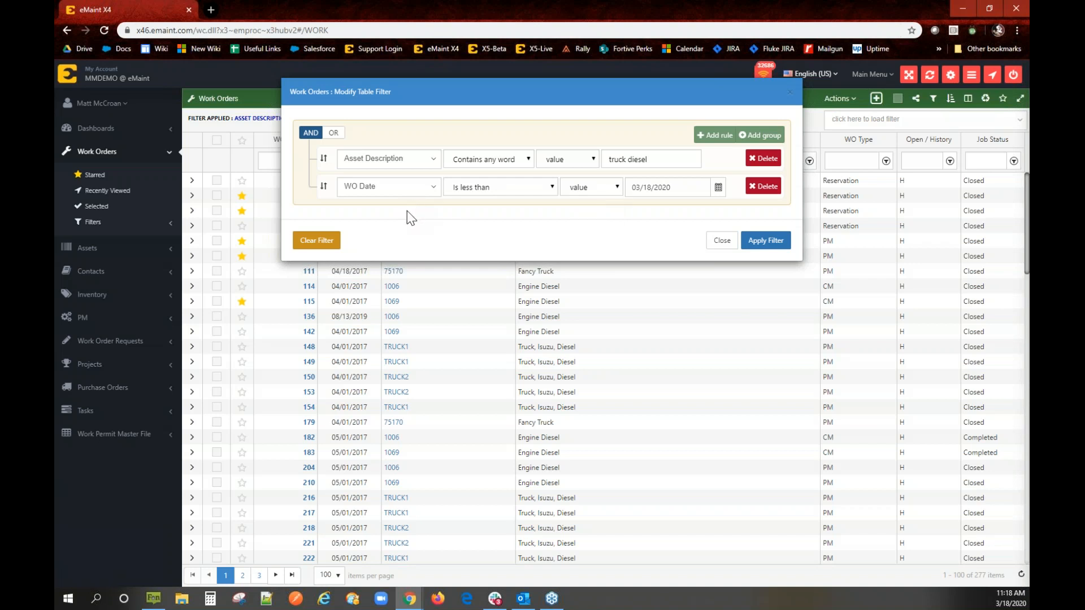
pyautogui.click(496, 186)
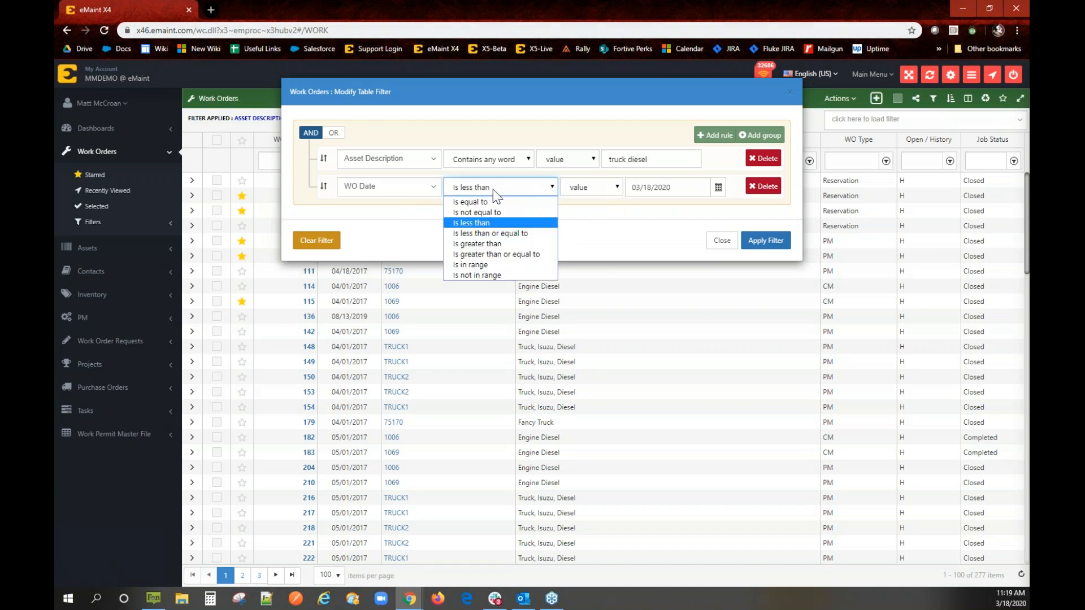
pyautogui.click(513, 266)
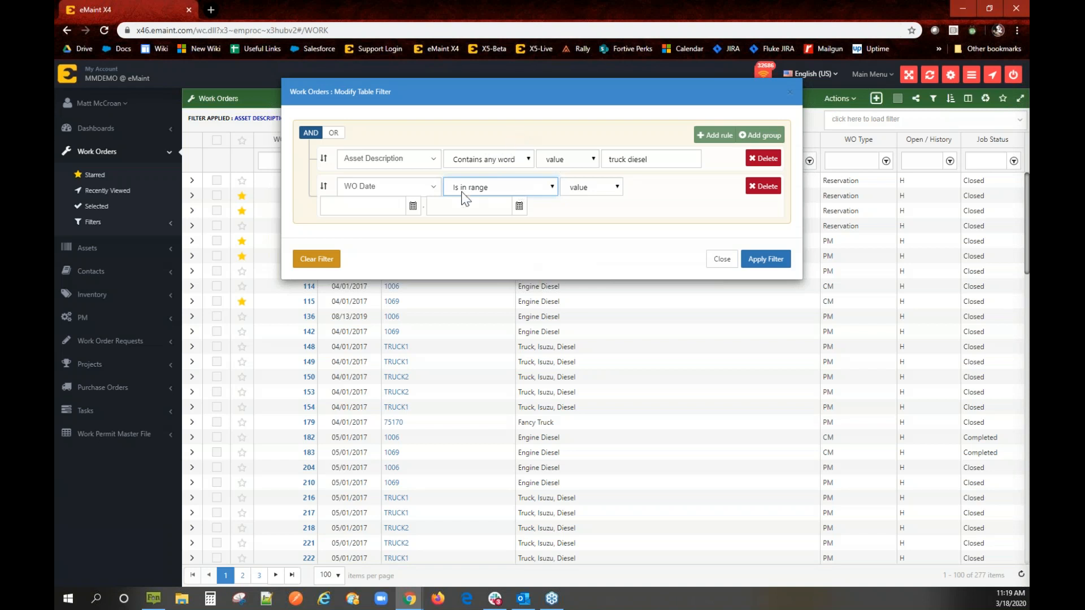
# Set the WO Date range from 02/01/2020 to 02/28/2020, and apply the filter
pyautogui.click(412, 206)
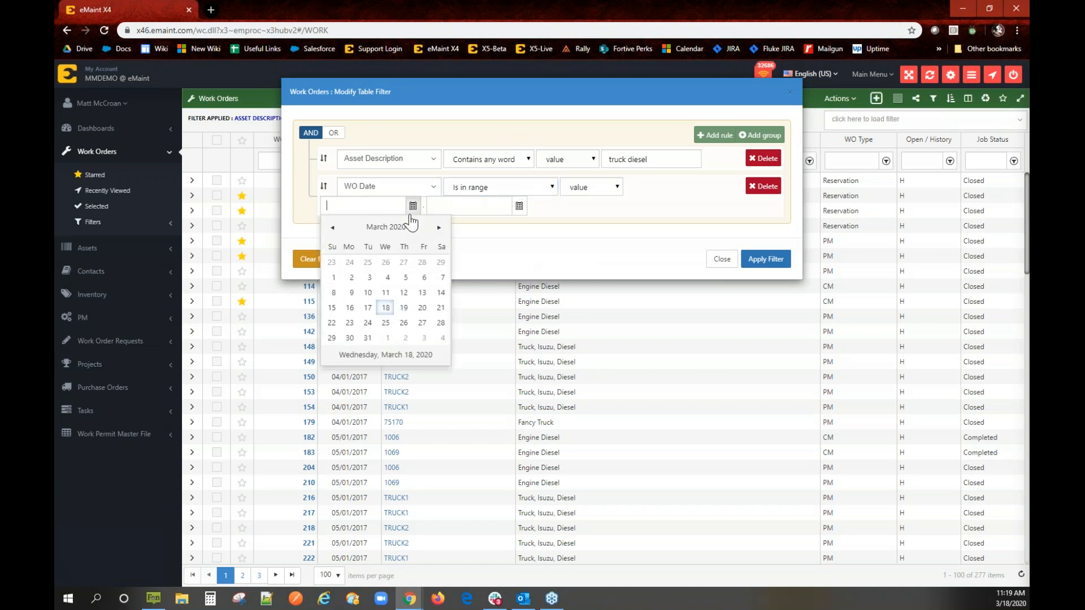
pyautogui.click(332, 227)
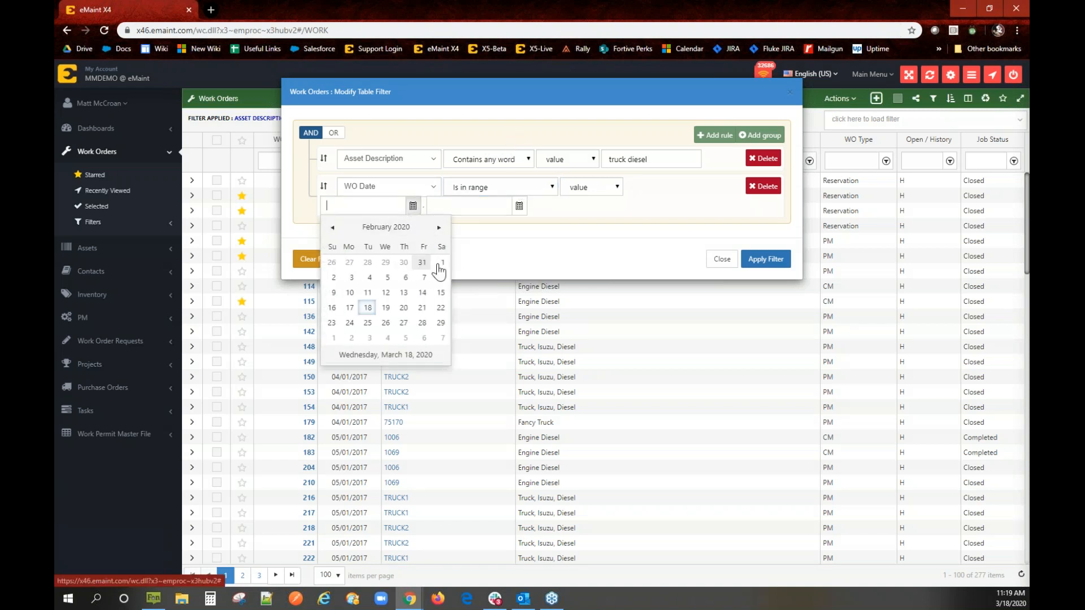
pyautogui.click(440, 264)
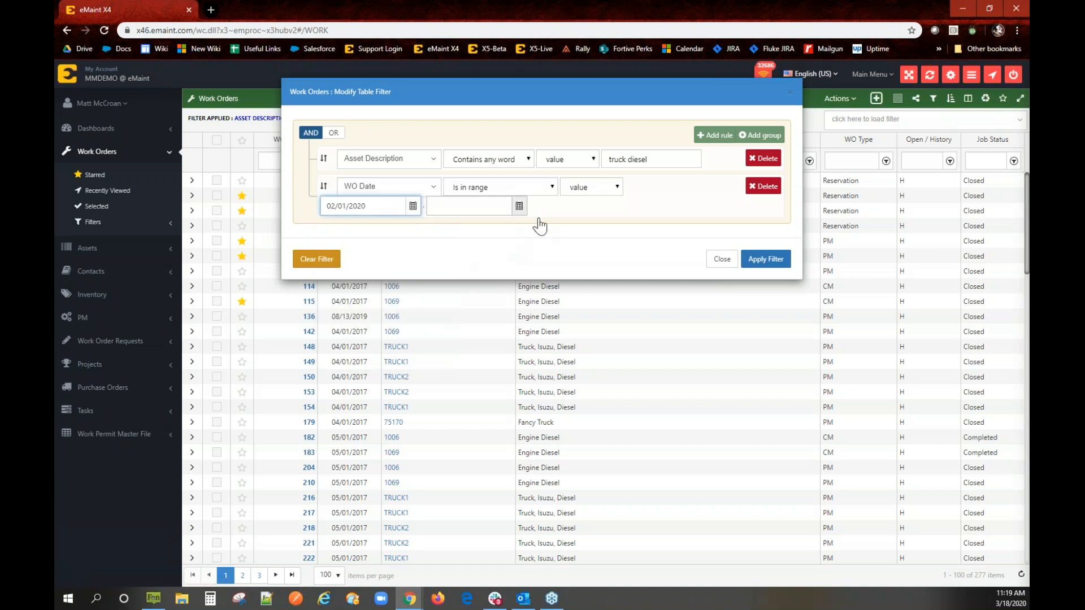
pyautogui.click(518, 206)
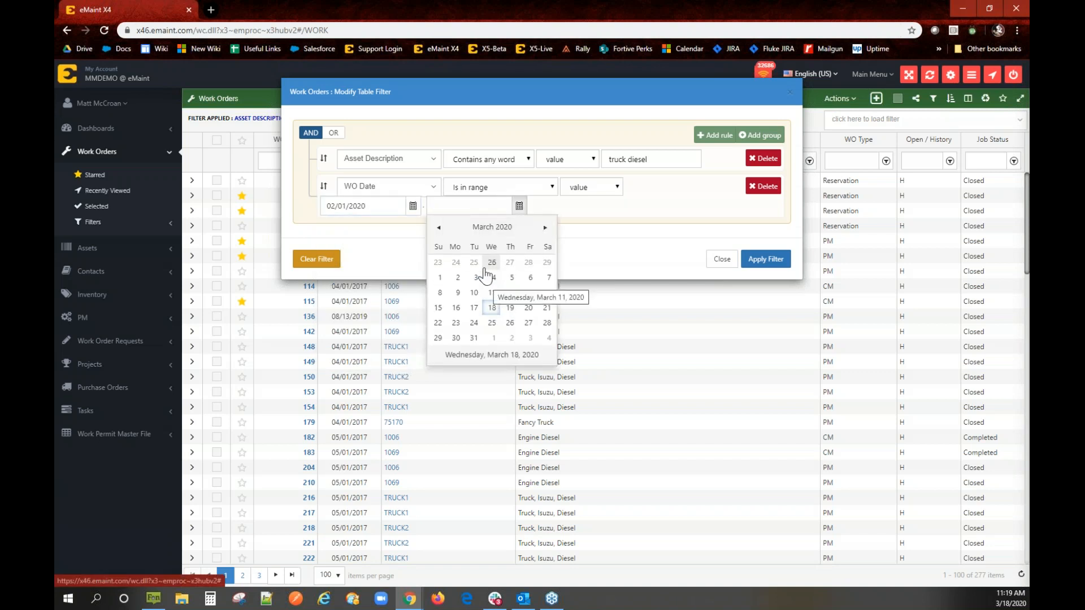
pyautogui.click(525, 263)
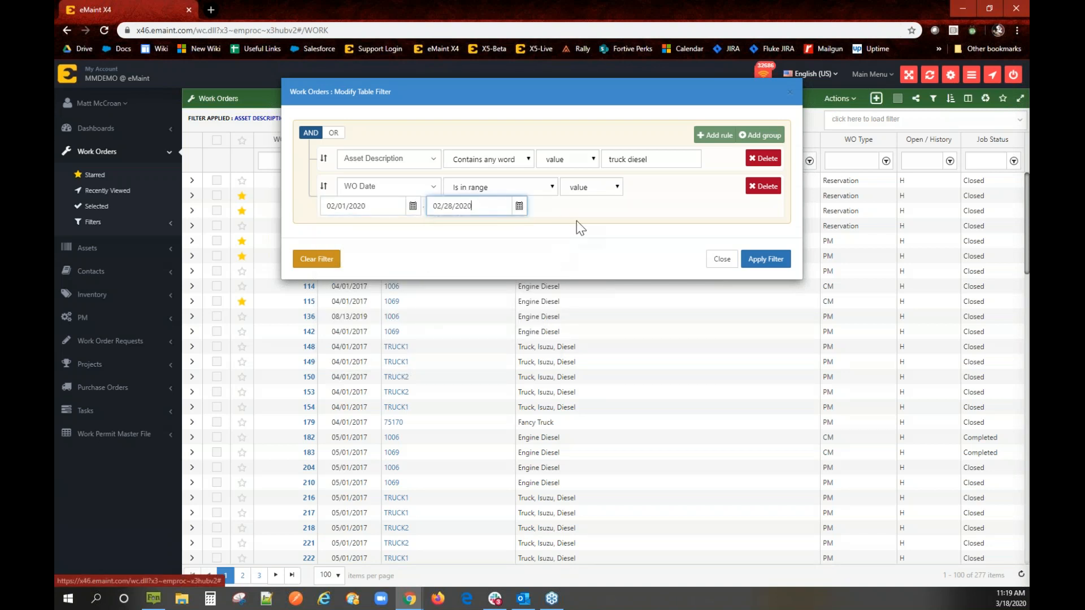
pyautogui.click(768, 262)
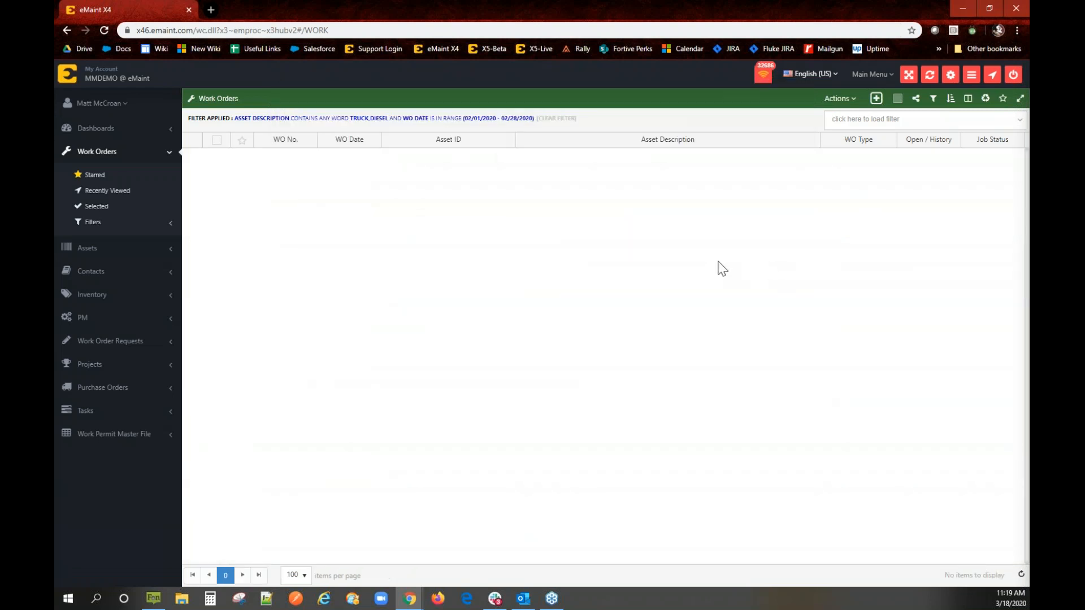
# Delete the Asset Description rule from the applied filter, and reapply the filter
pyautogui.click(423, 119)
pyautogui.click(764, 158)
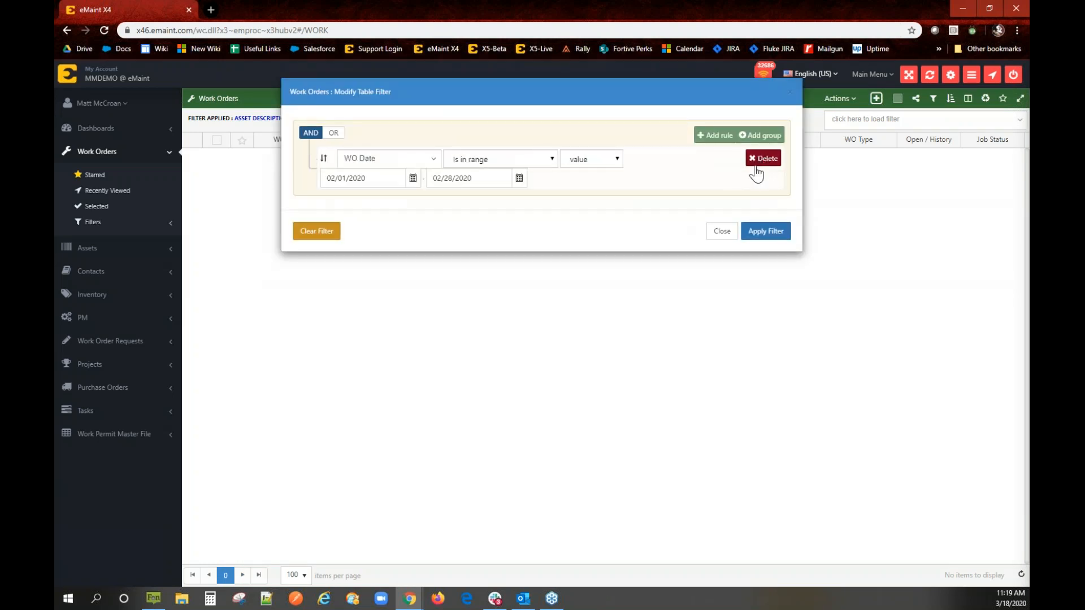
pyautogui.click(764, 259)
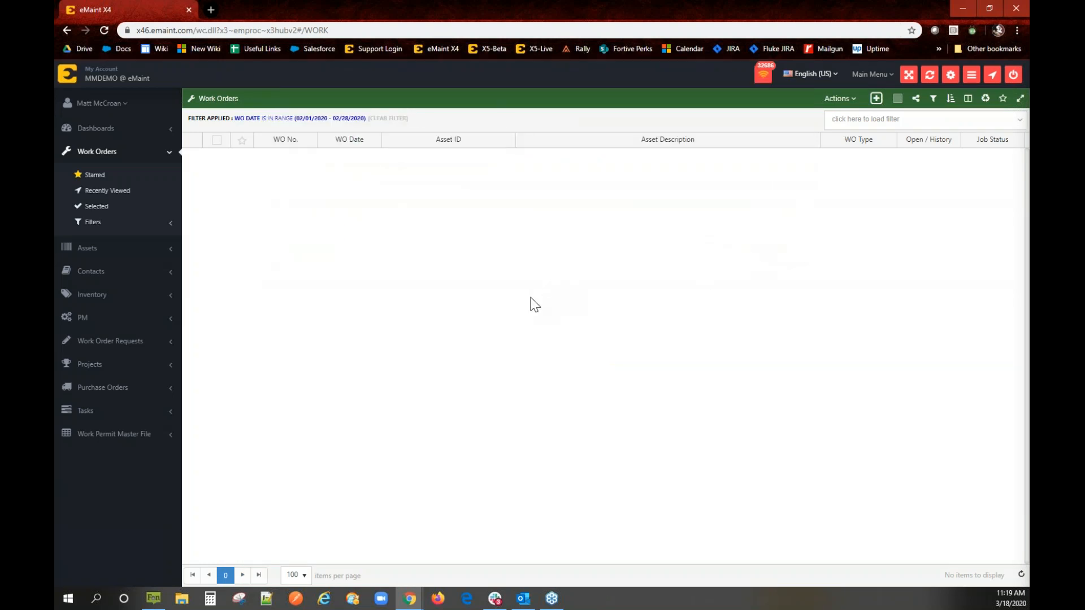
# Set the start of the WO Date range to 01/01/2020, and apply the filter
pyautogui.click(325, 120)
pyautogui.click(414, 177)
pyautogui.click(332, 199)
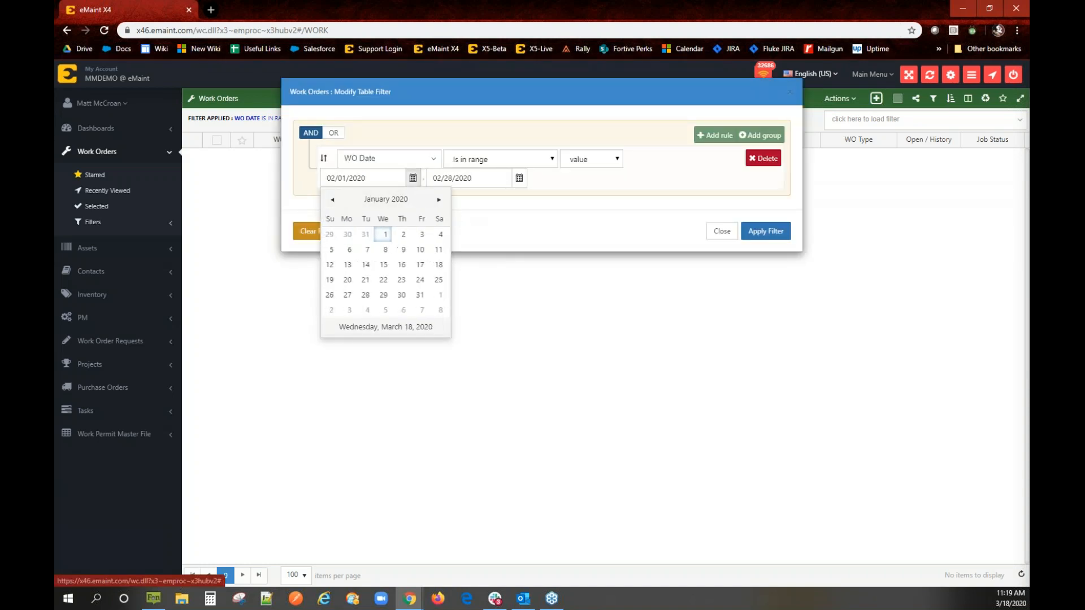
pyautogui.click(764, 231)
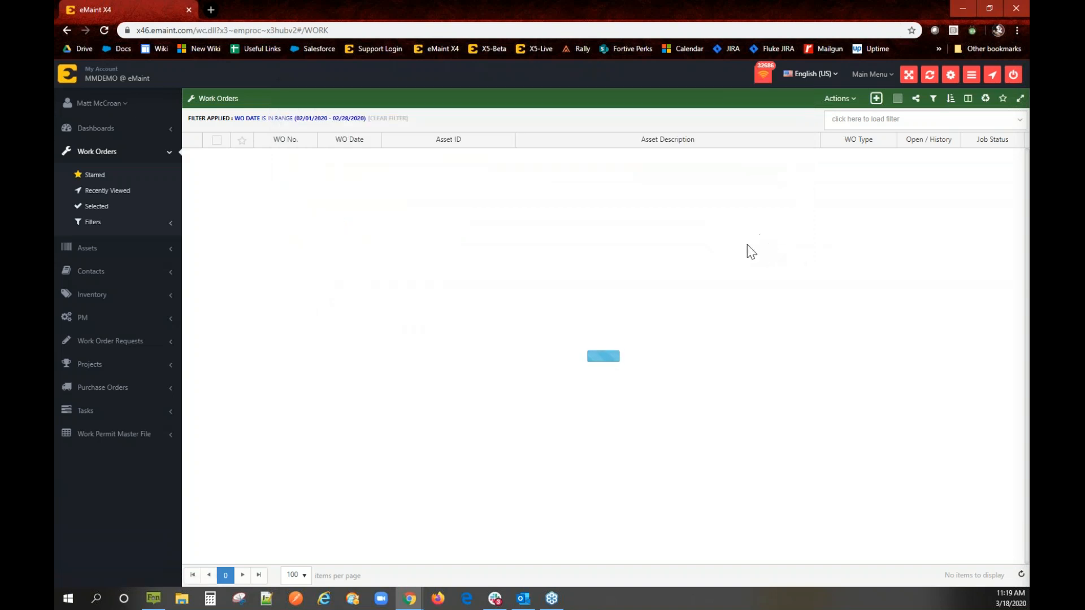
# Set the start of the applied filter's WO Date range to 10/01/2019, apply the filter, and browse the filtered work orders
pyautogui.click(352, 119)
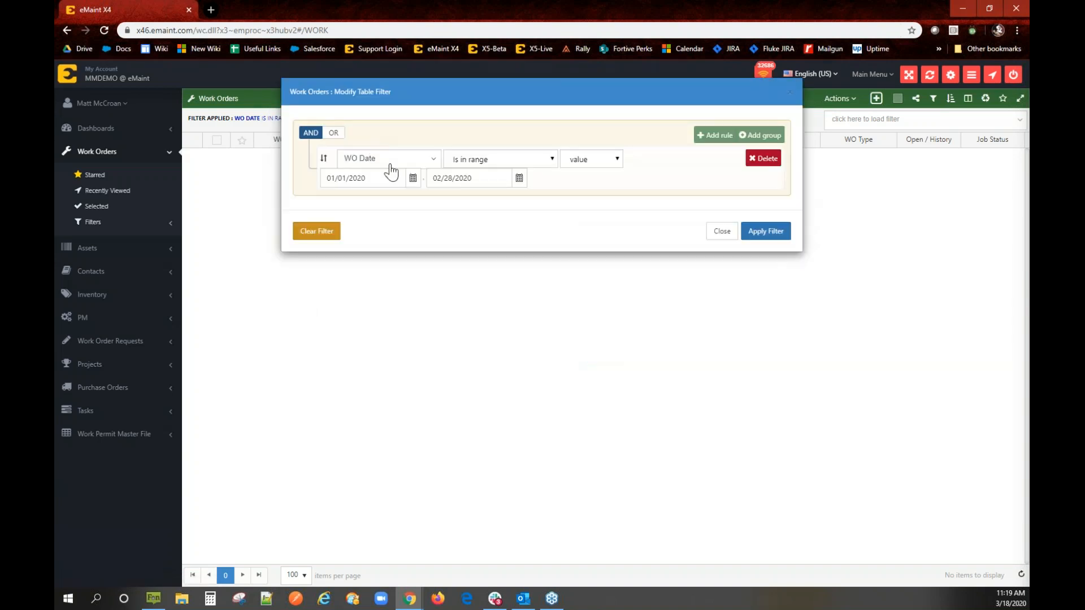
pyautogui.click(412, 178)
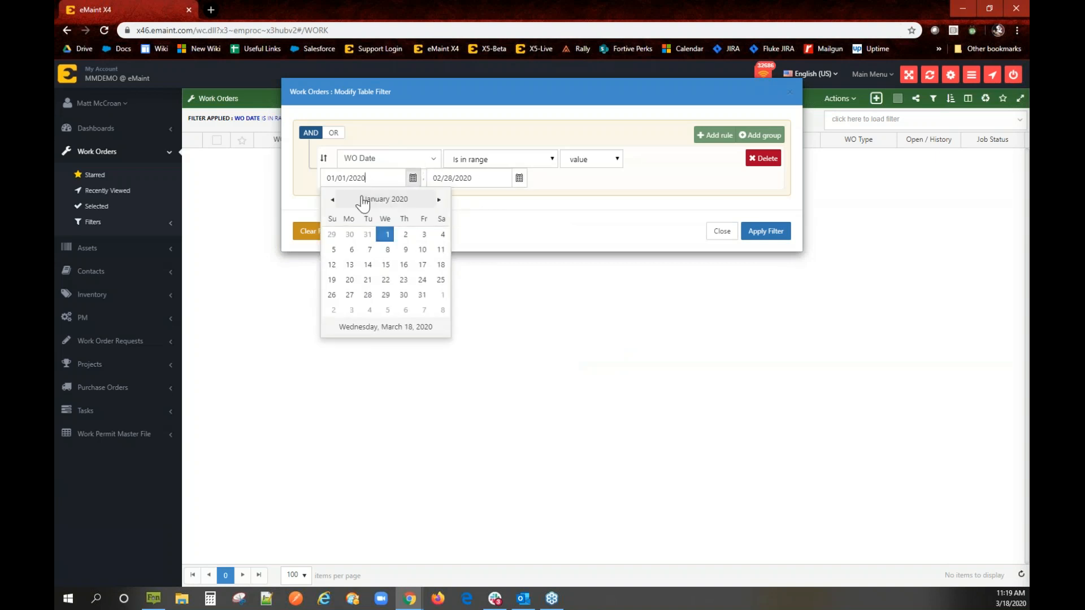
pyautogui.click(333, 200)
pyautogui.click(332, 201)
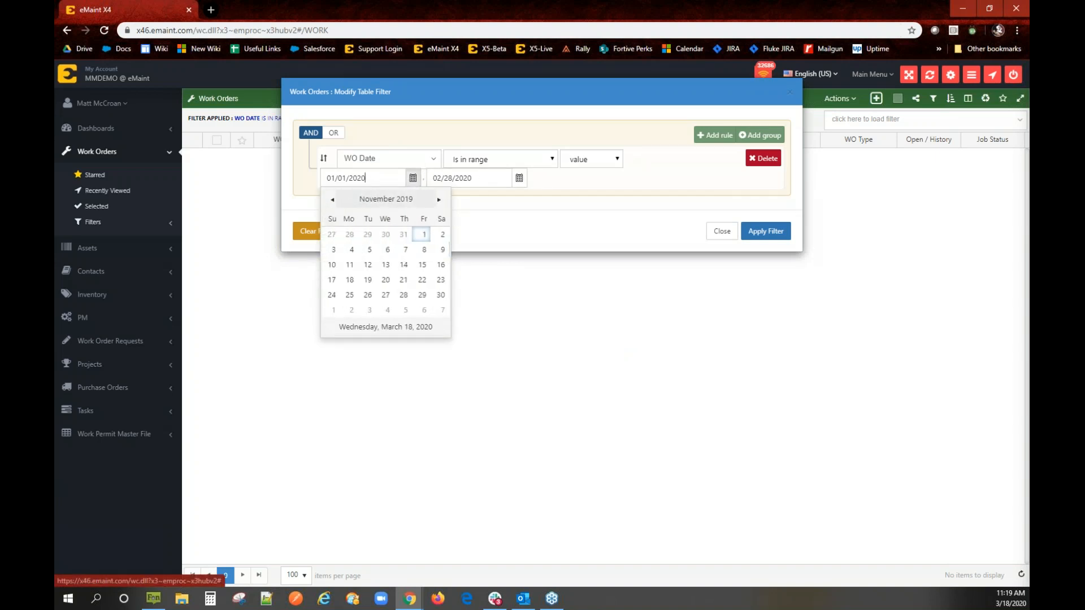
pyautogui.click(320, 202)
pyautogui.click(412, 180)
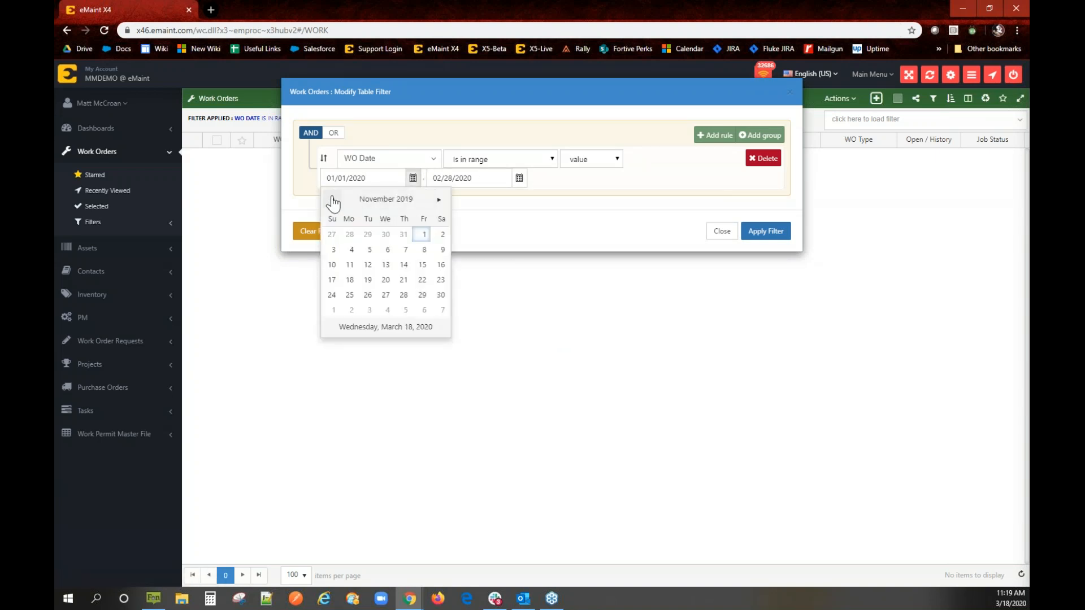
pyautogui.click(332, 199)
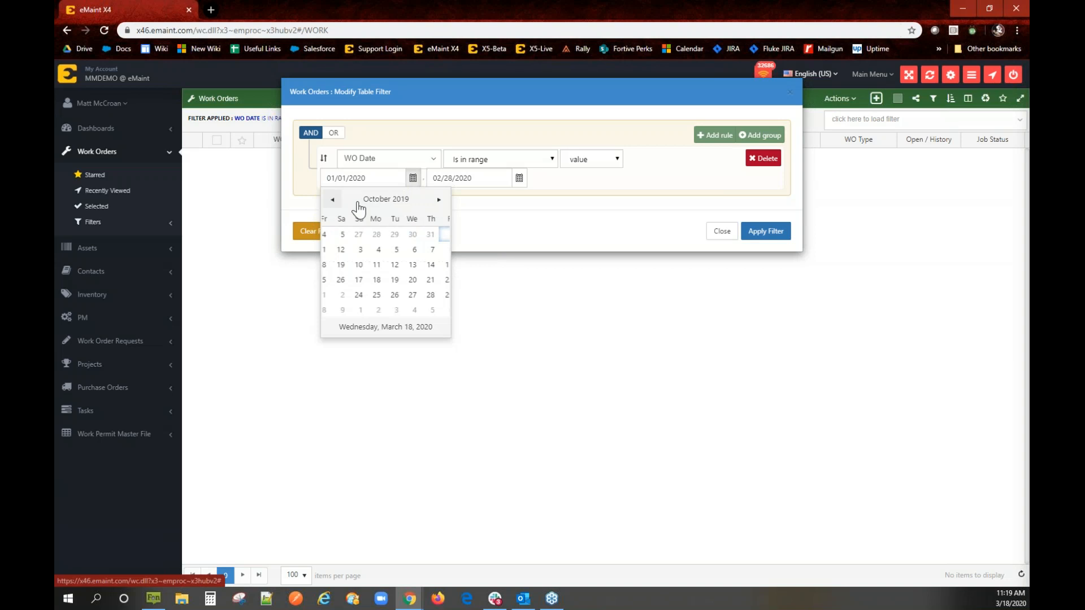
pyautogui.click(770, 233)
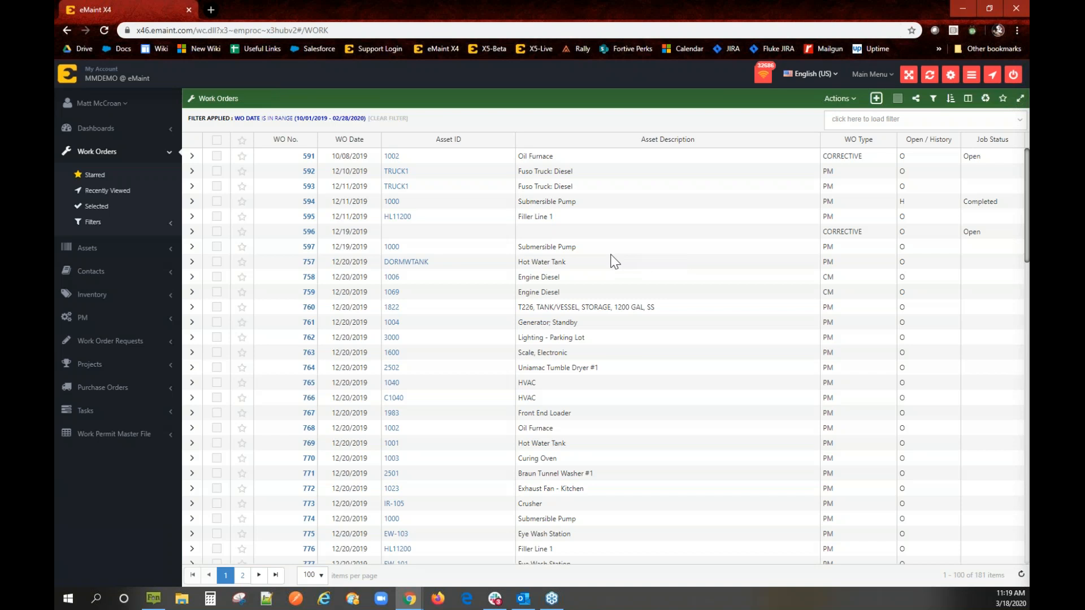
pyautogui.scroll(-15, 615, 261)
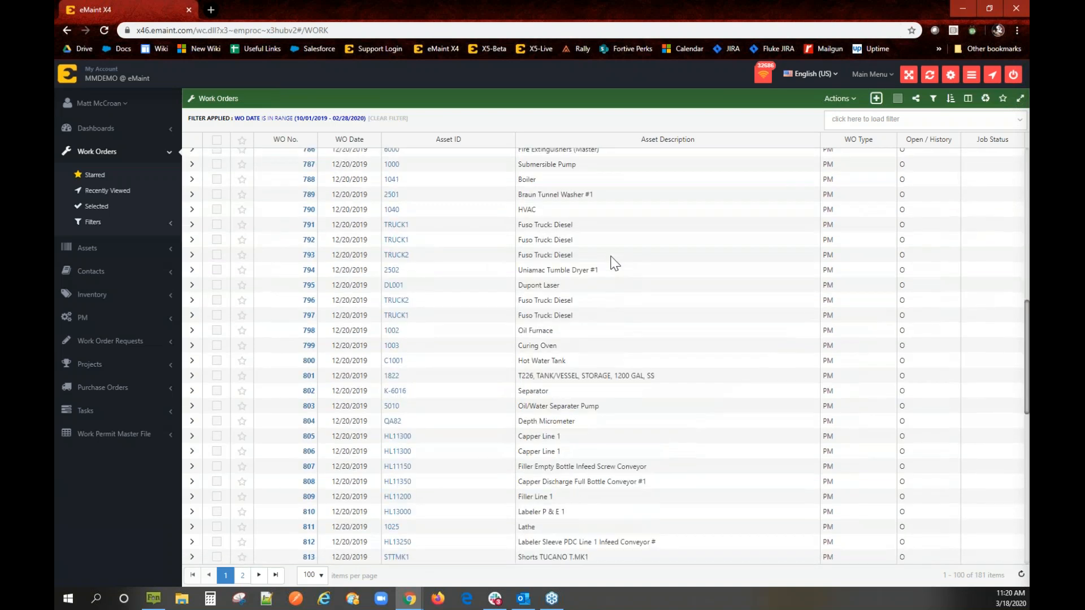
pyautogui.scroll(-5, 611, 271)
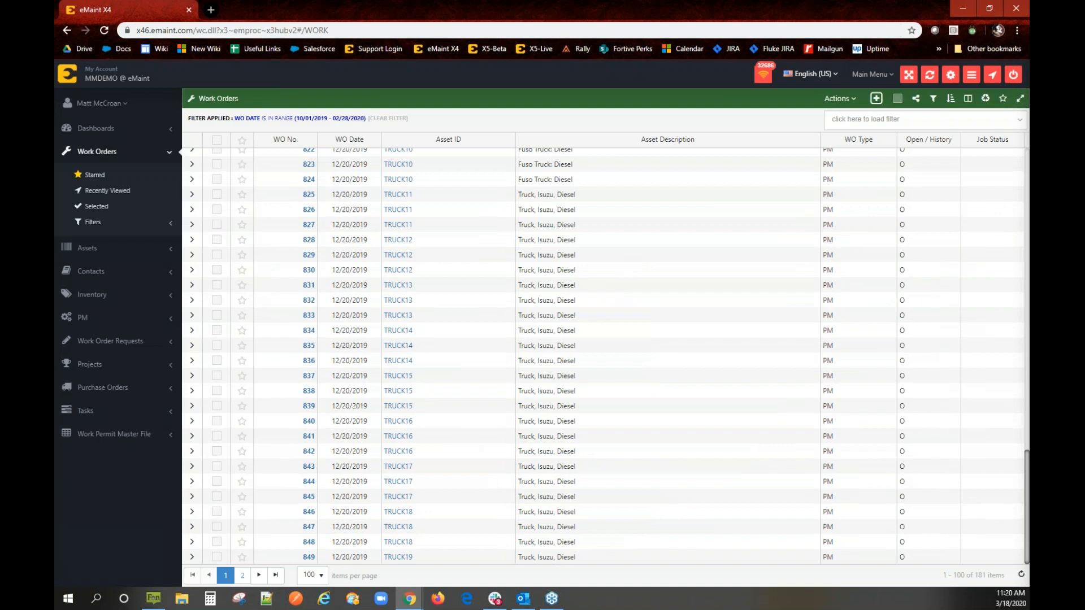
pyautogui.scroll(15, 557, 390)
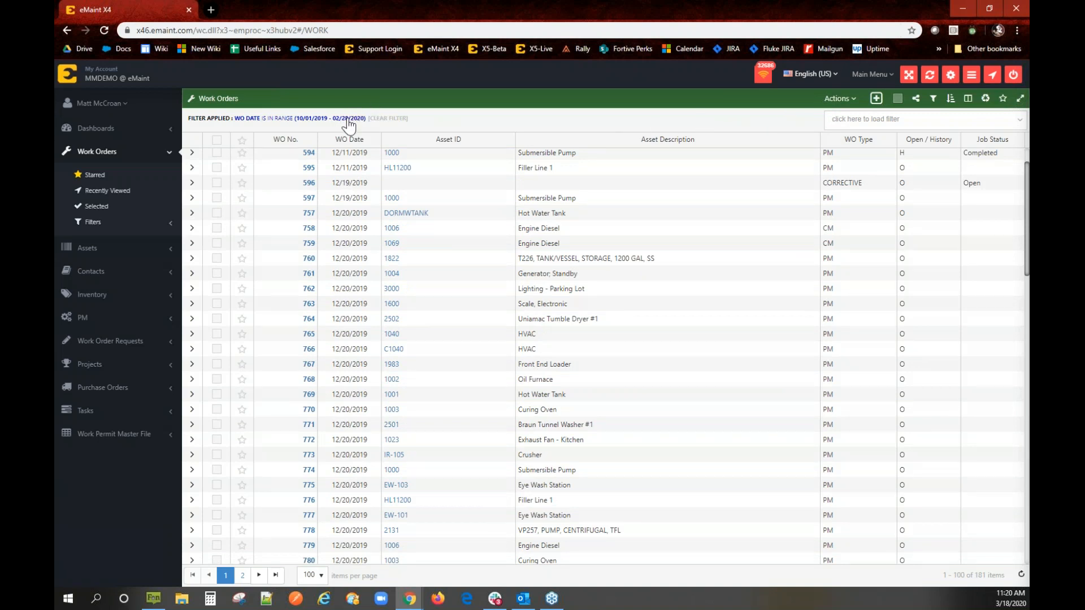
# Open the applied work order filter for modification, and delete its WO Date rule
pyautogui.click(933, 103)
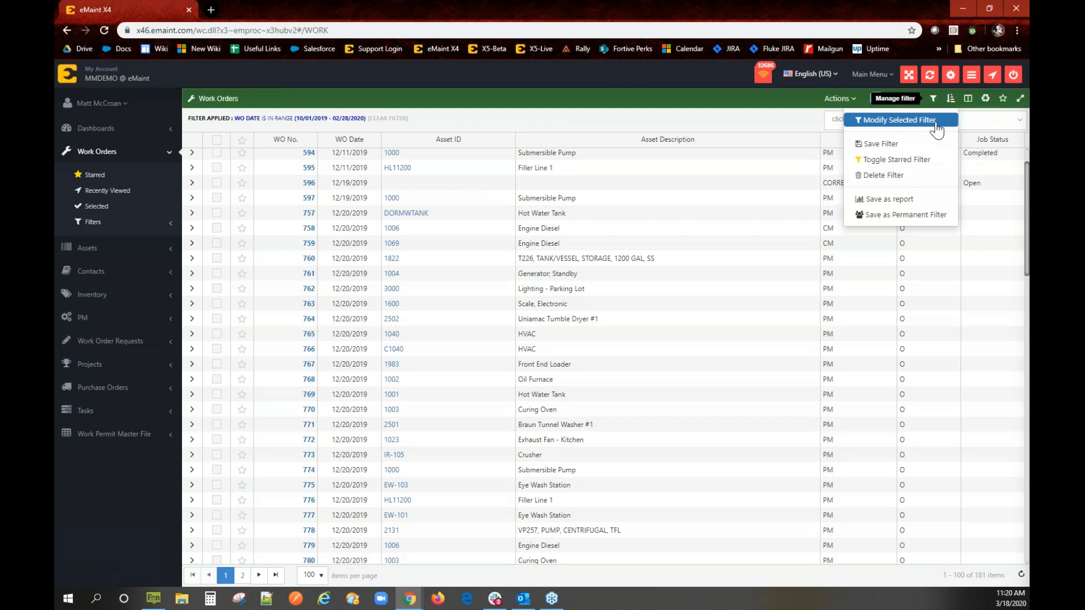
pyautogui.click(935, 121)
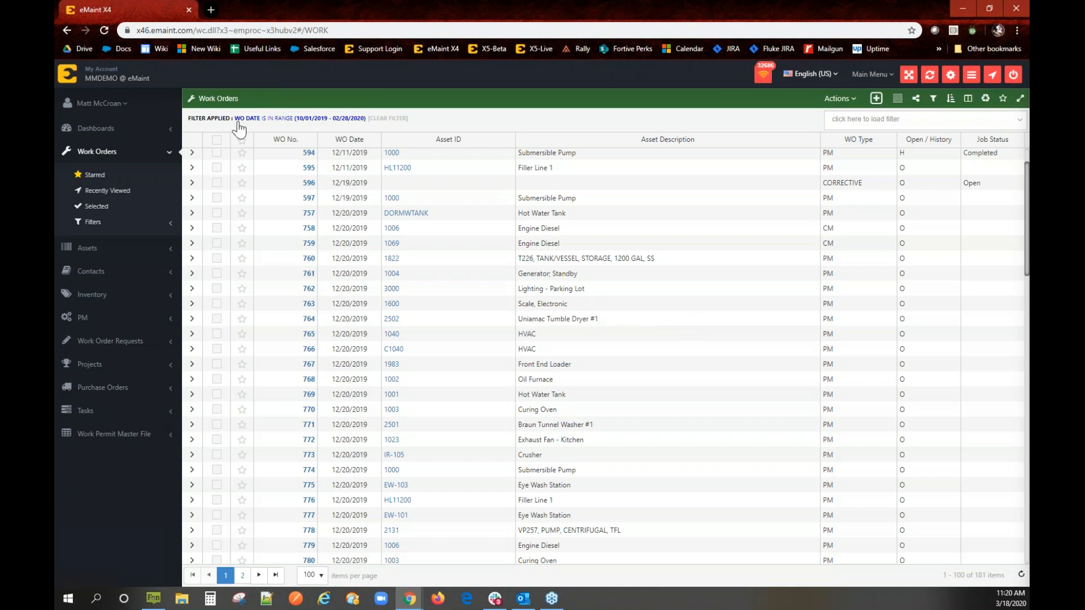
pyautogui.click(276, 121)
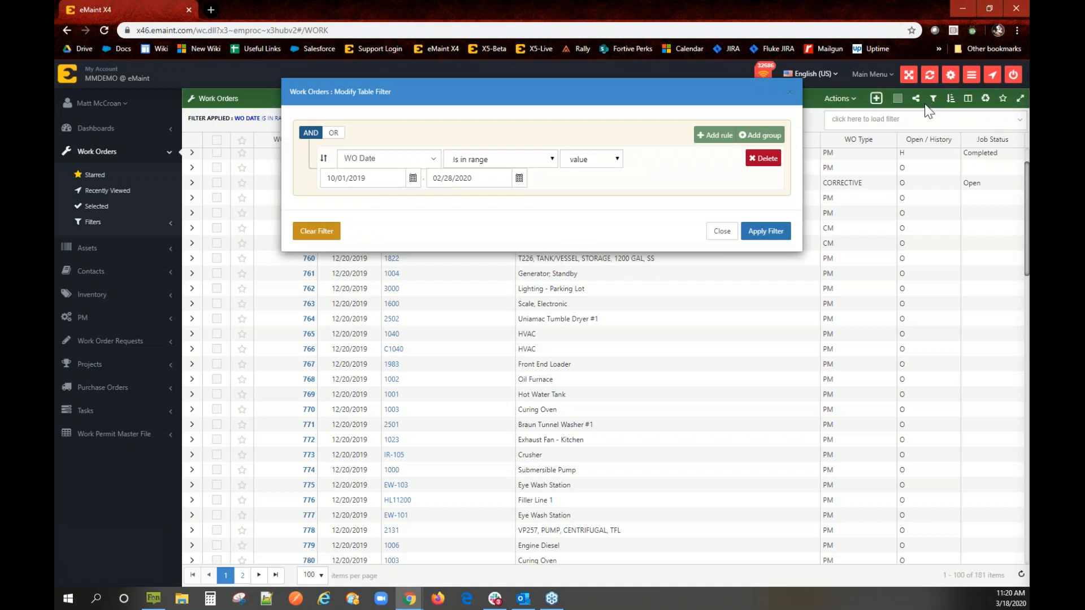
pyautogui.click(760, 159)
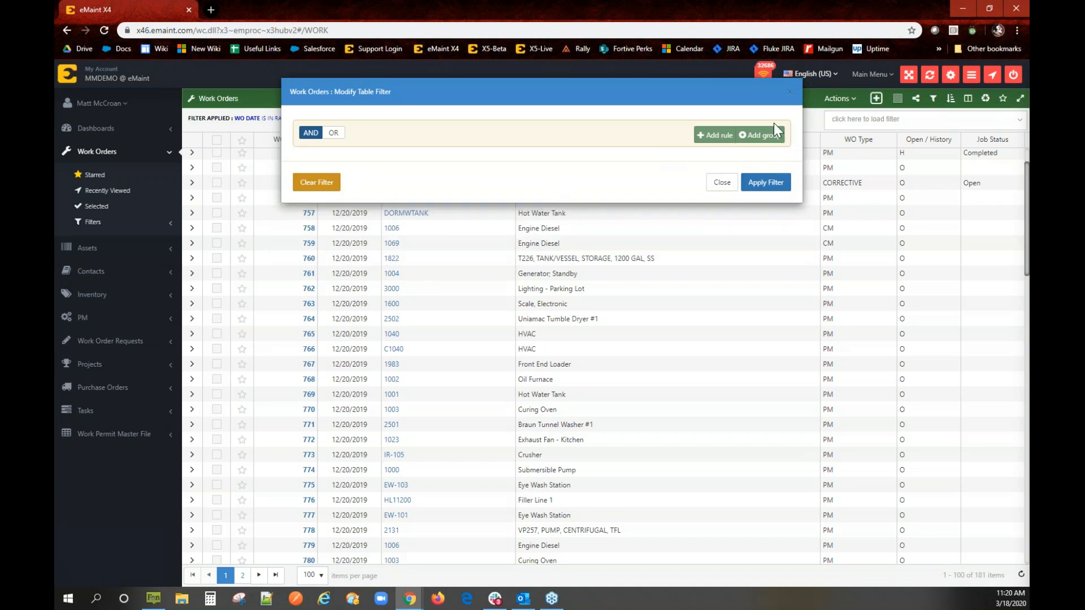
pyautogui.click(325, 188)
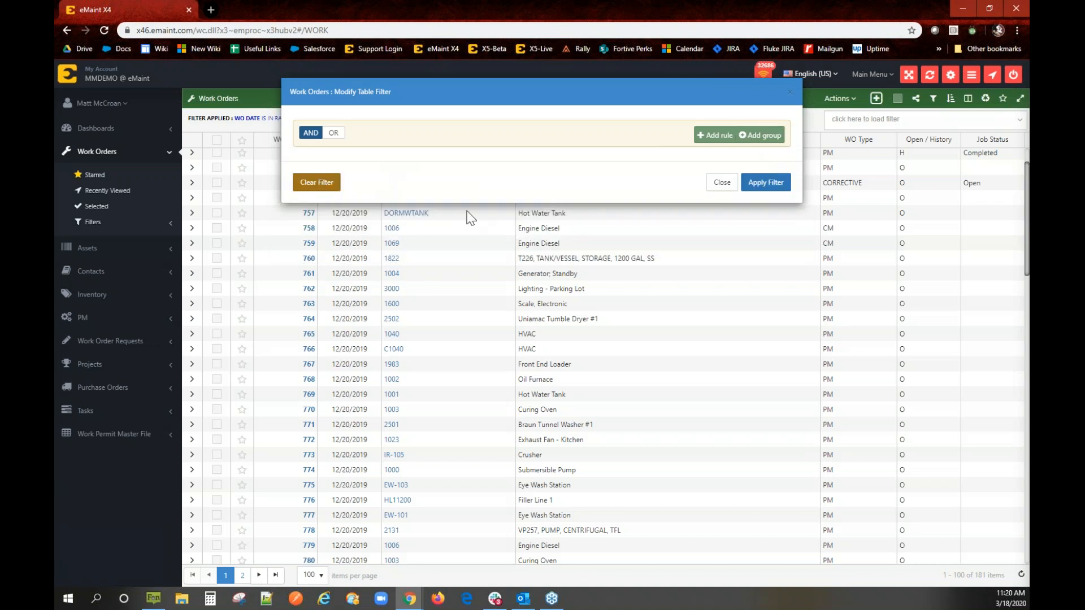
# Add three blank rules to the filter, clear them all at once, and apply the empty filter
pyautogui.click(711, 137)
pyautogui.click(710, 138)
pyautogui.click(710, 137)
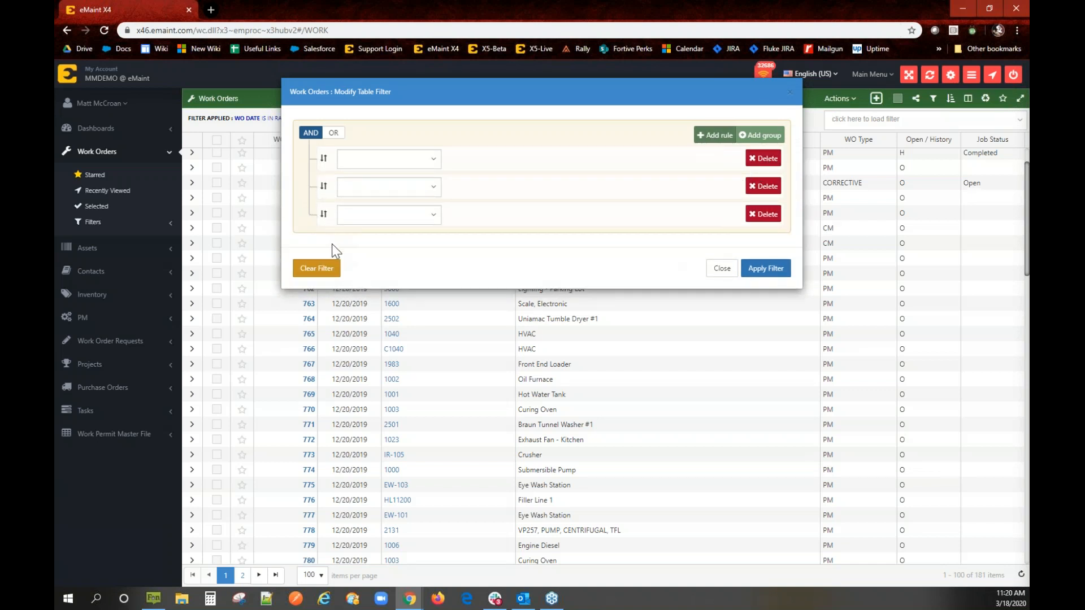
pyautogui.click(335, 268)
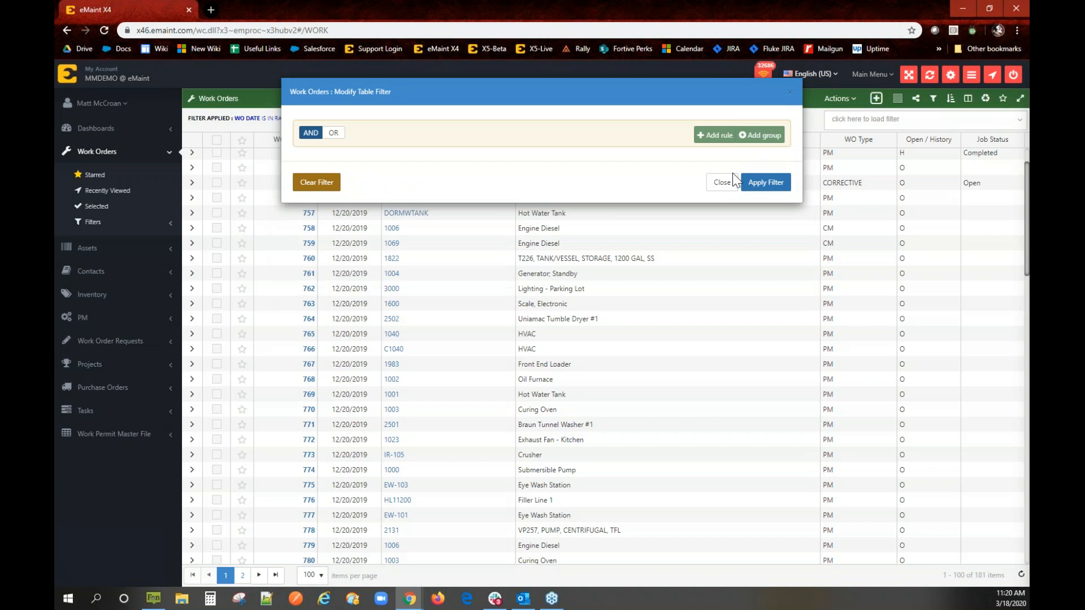
pyautogui.click(767, 187)
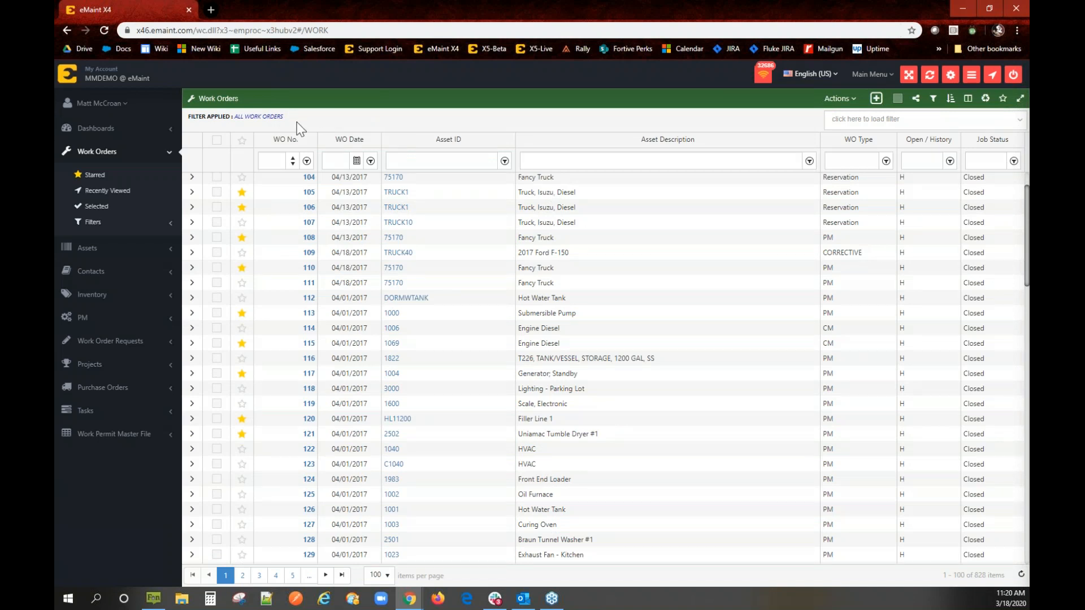
# Open and close the filter editor for All Work Orders, and look over the filter management options
pyautogui.click(292, 140)
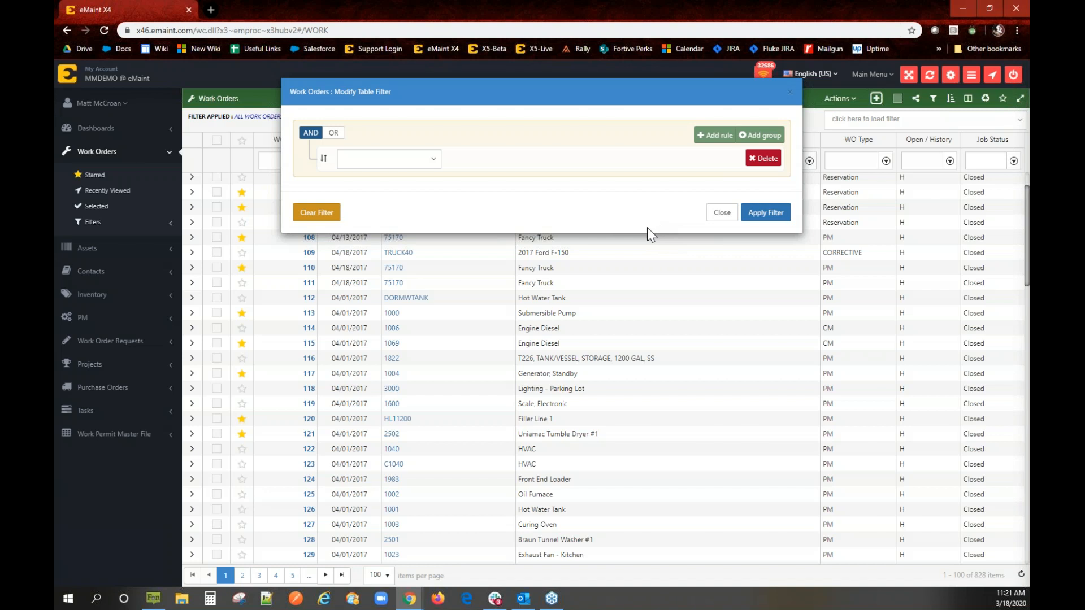
pyautogui.click(713, 220)
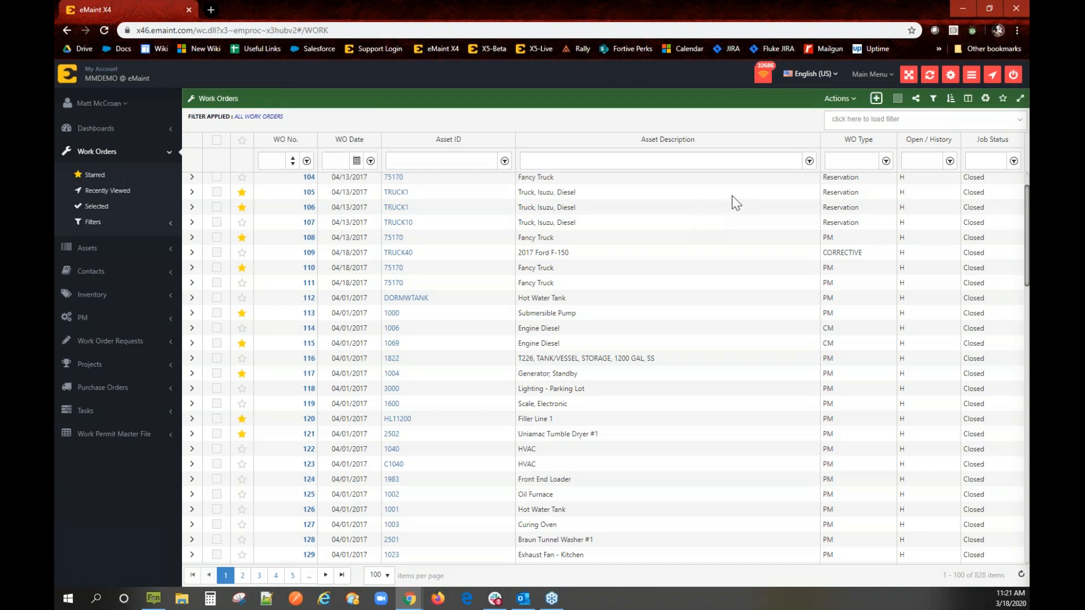
pyautogui.click(928, 102)
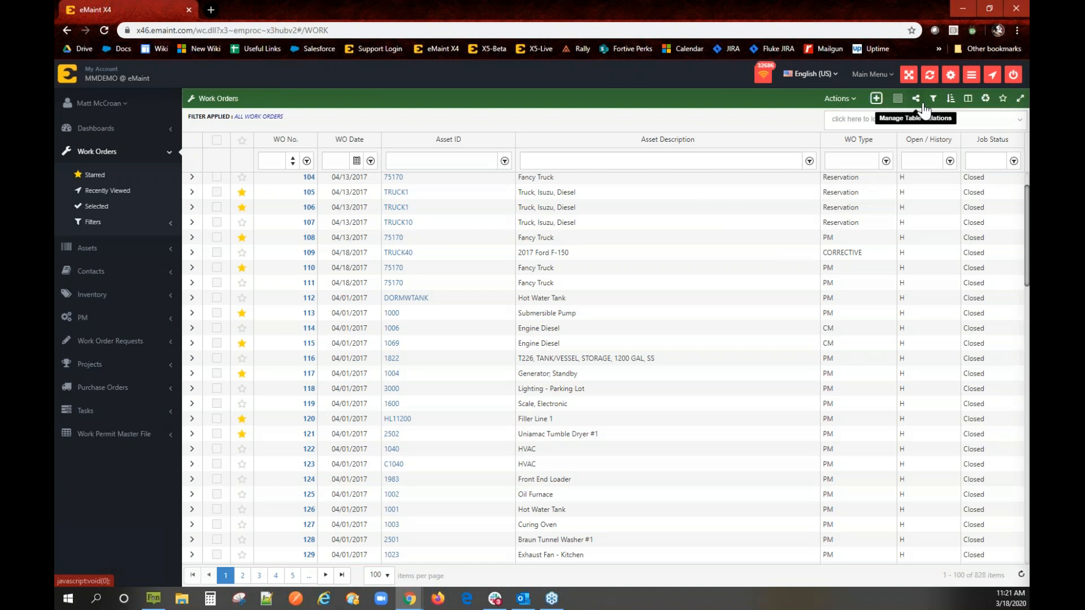
pyautogui.click(934, 103)
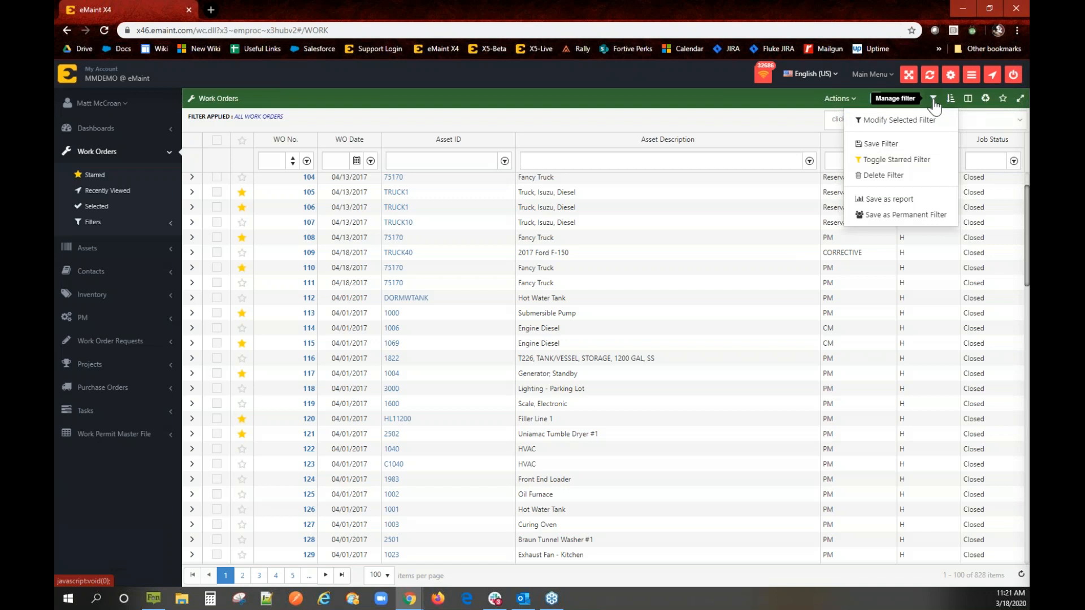
pyautogui.click(934, 102)
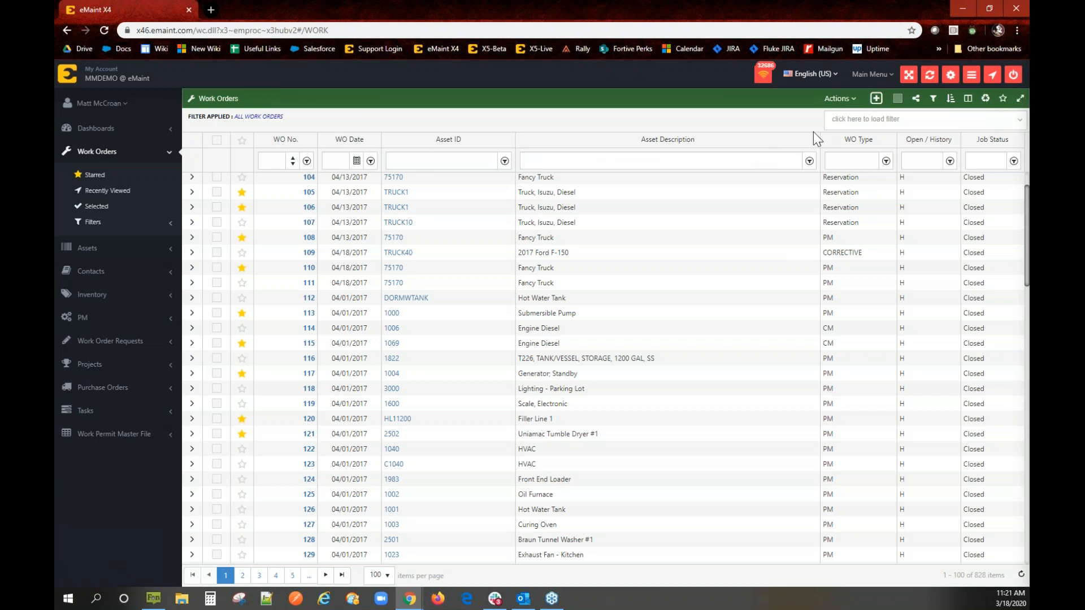
# Cycle the WO No. column through ascending, descending and unsorted order, finishing with the work orders sorted ascending
pyautogui.click(281, 142)
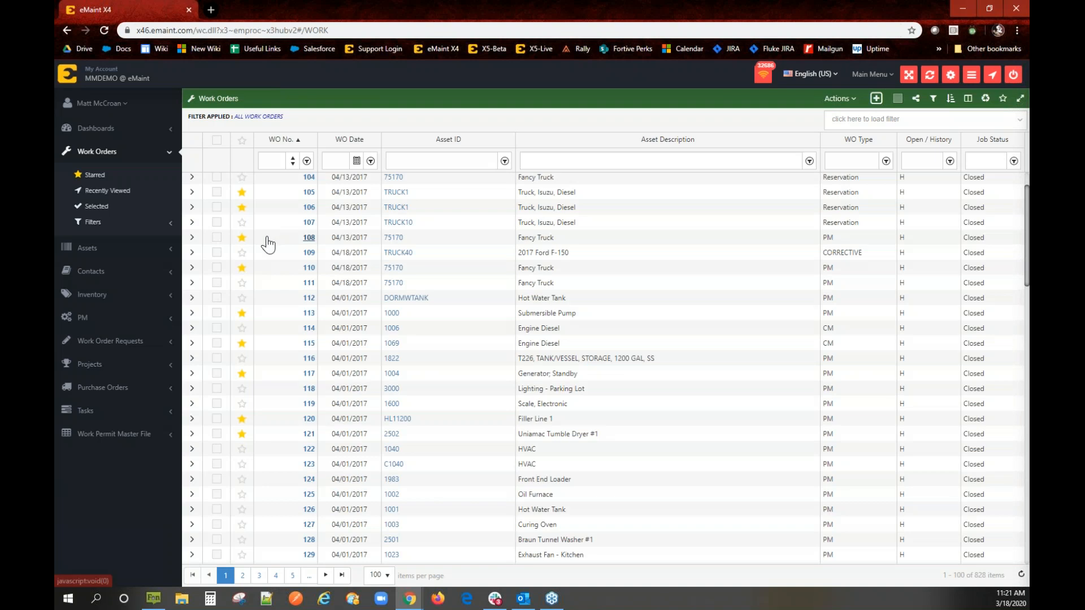
pyautogui.scroll(2, 294, 254)
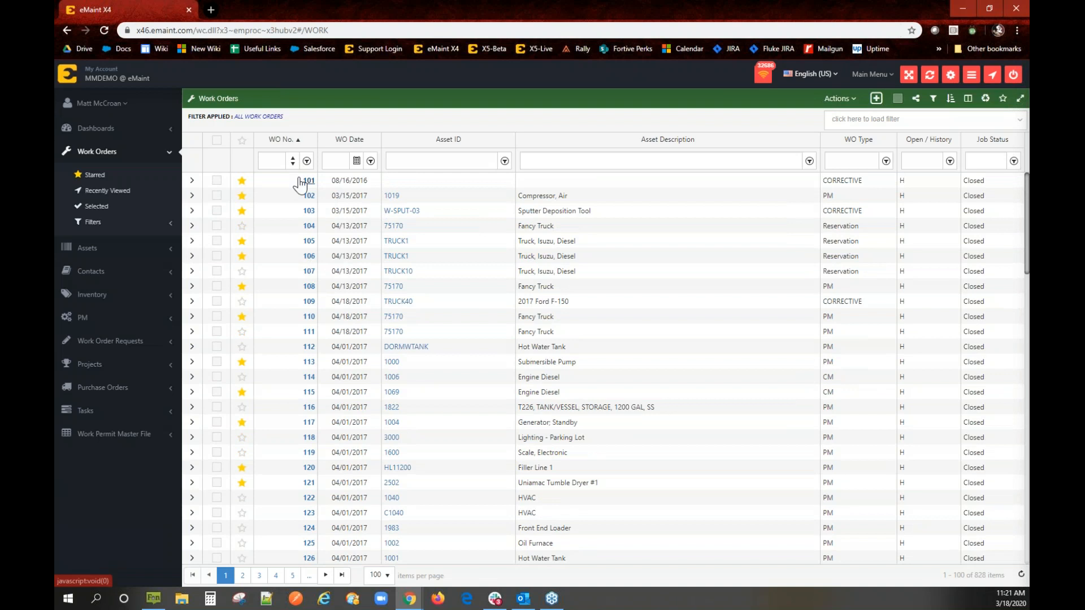
pyautogui.click(298, 141)
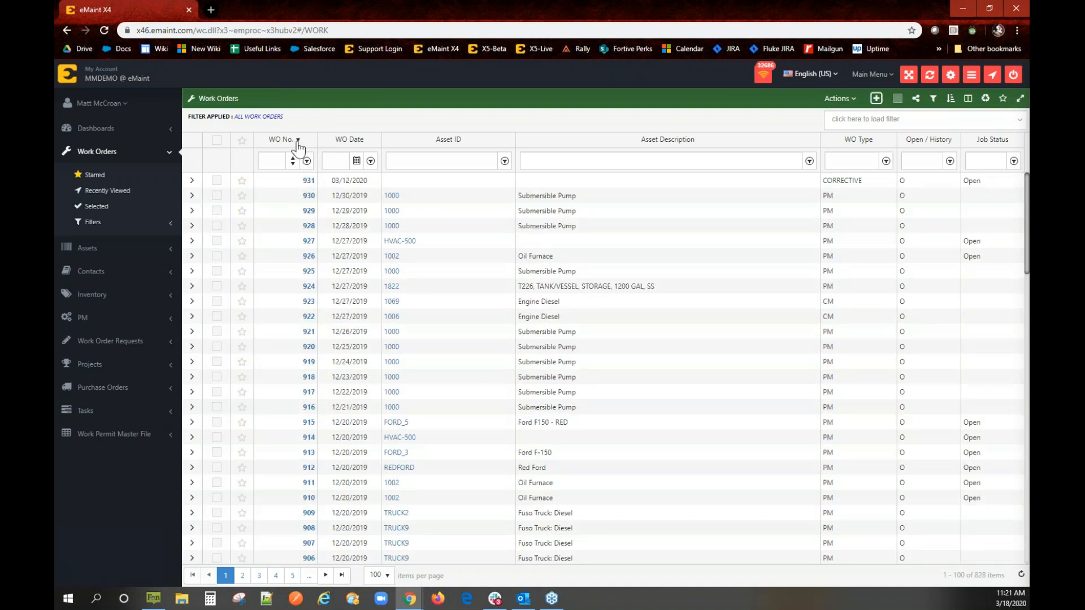
pyautogui.click(299, 142)
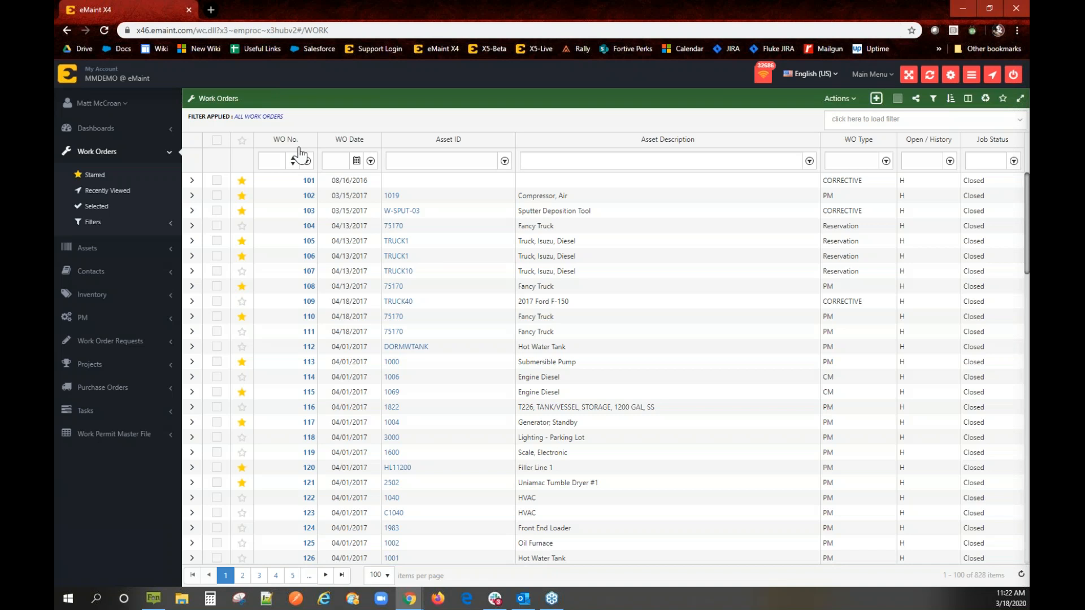
pyautogui.click(300, 144)
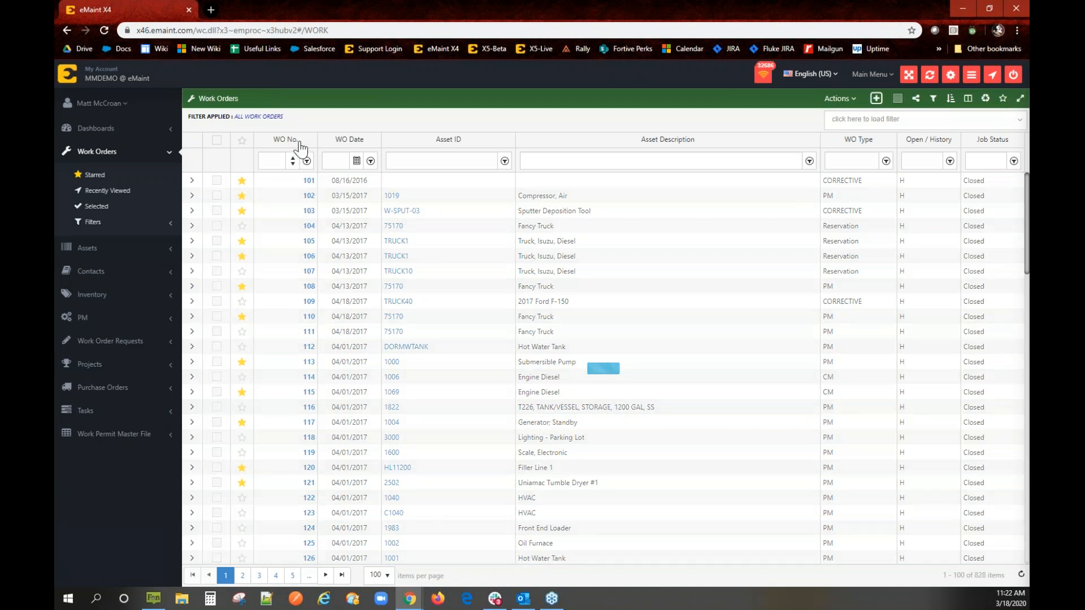
pyautogui.click(299, 144)
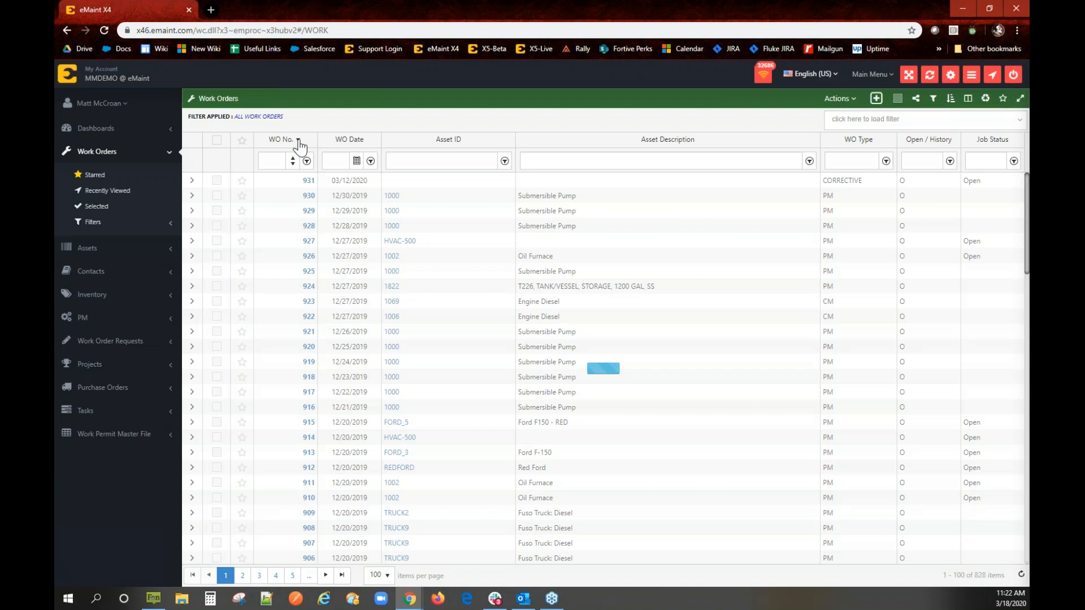
pyautogui.click(303, 148)
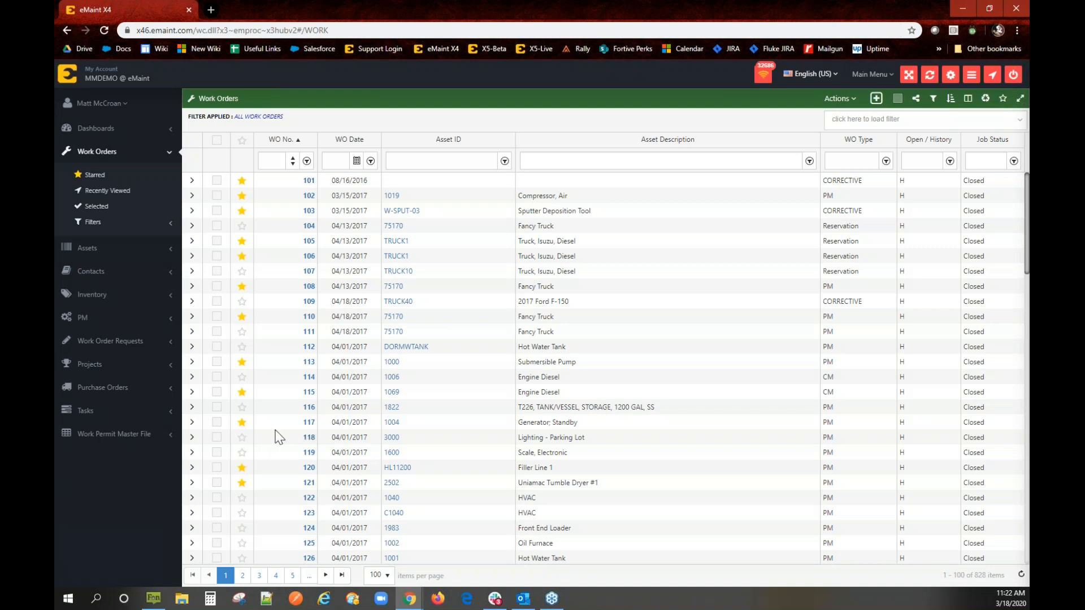
# Add Closed By as a second sort column after WO No. for the work orders, and apply the changes
pyautogui.click(950, 99)
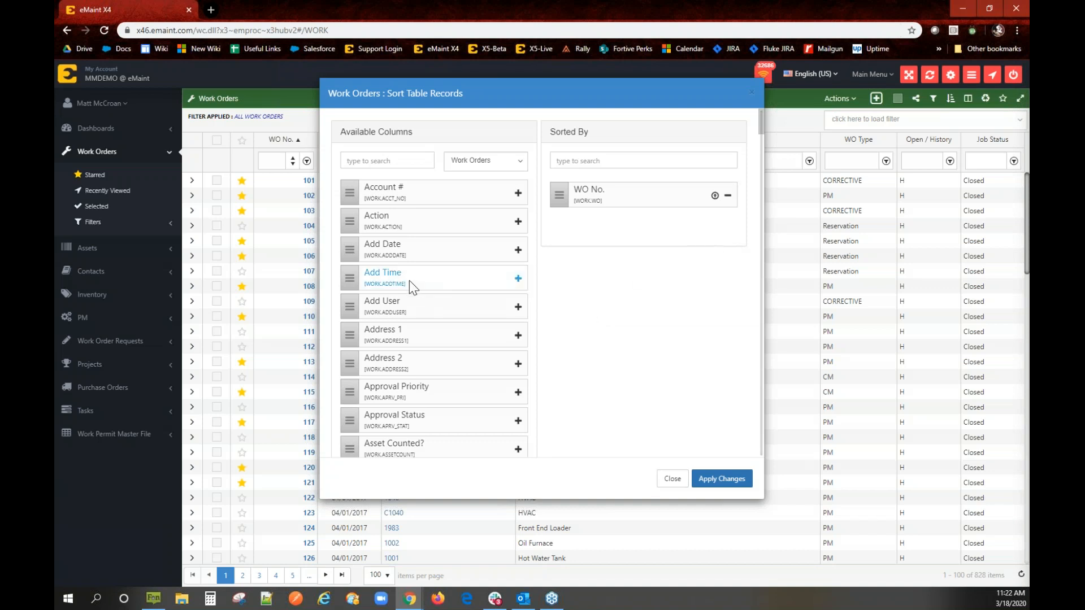
pyautogui.scroll(-5, 409, 280)
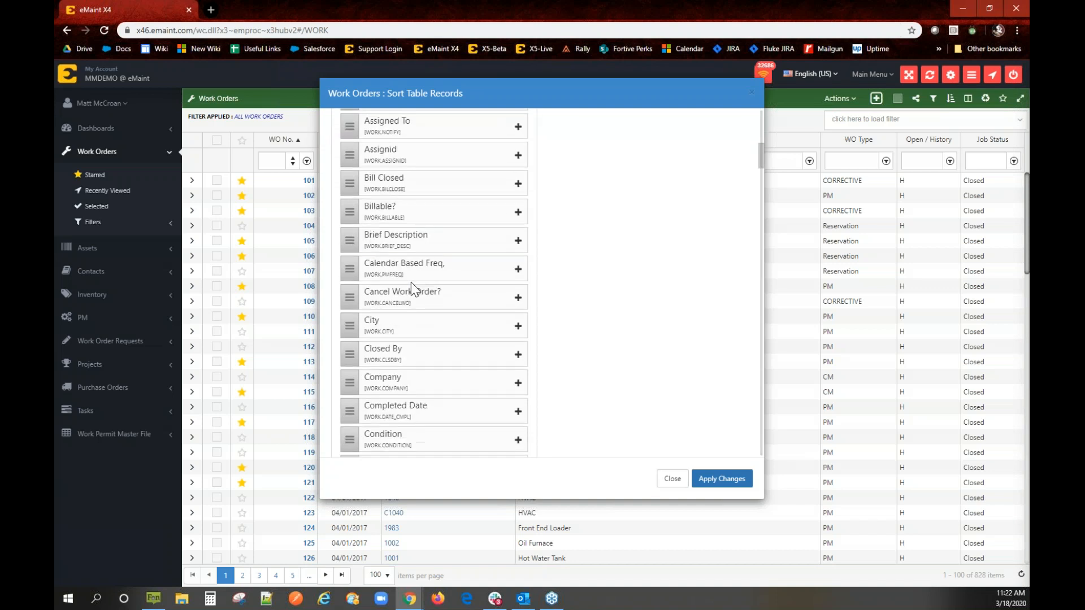
pyautogui.click(517, 355)
pyautogui.scroll(5, 595, 322)
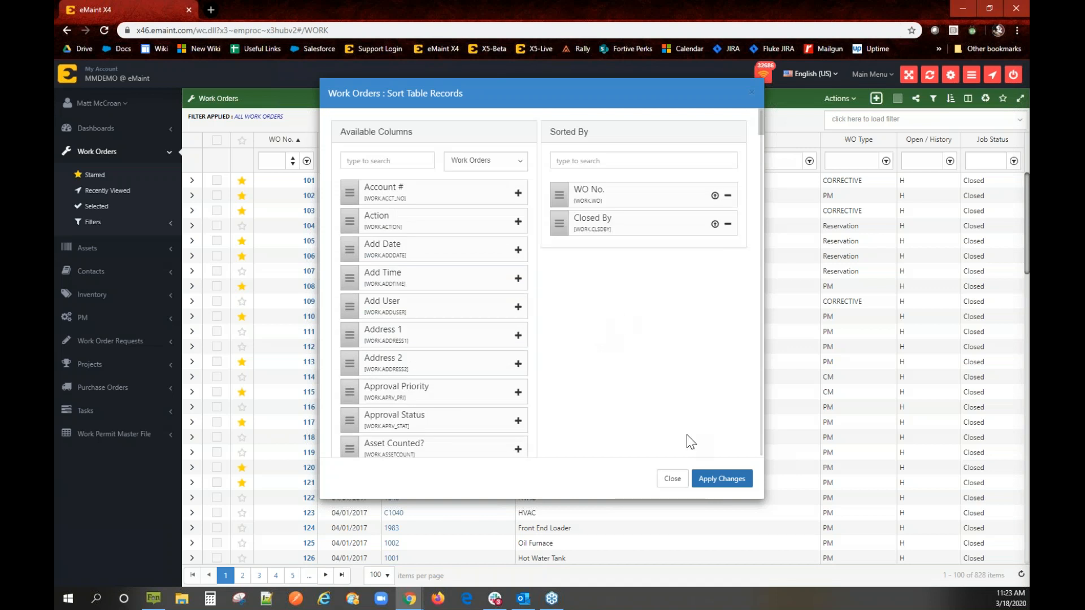
pyautogui.click(722, 479)
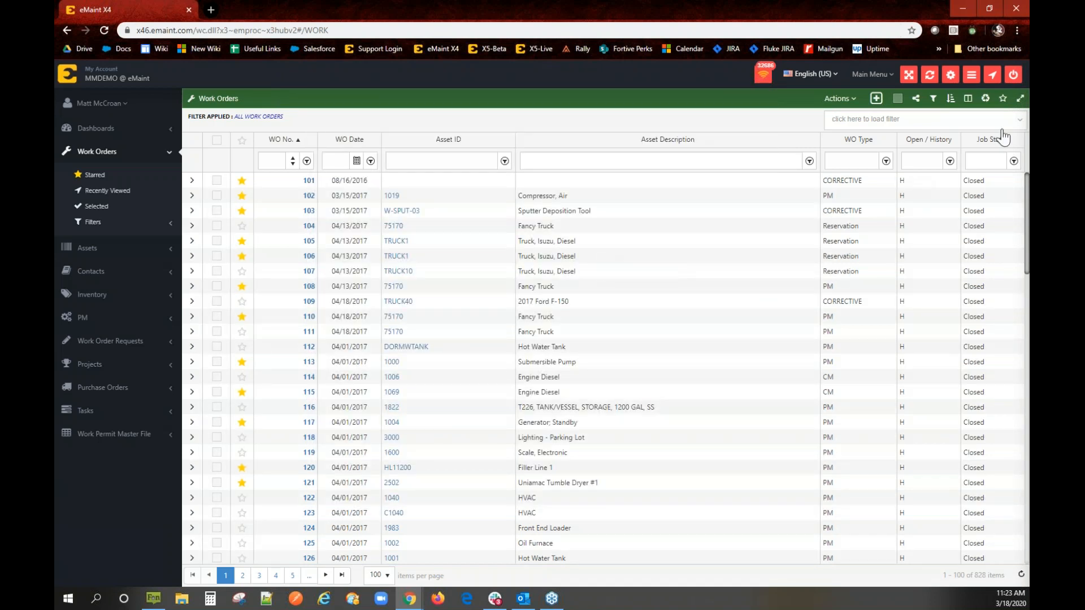
# Move Closed By ahead of WO No. in the work orders' sort order, apply the changes, and look through the sorted list
pyautogui.click(953, 106)
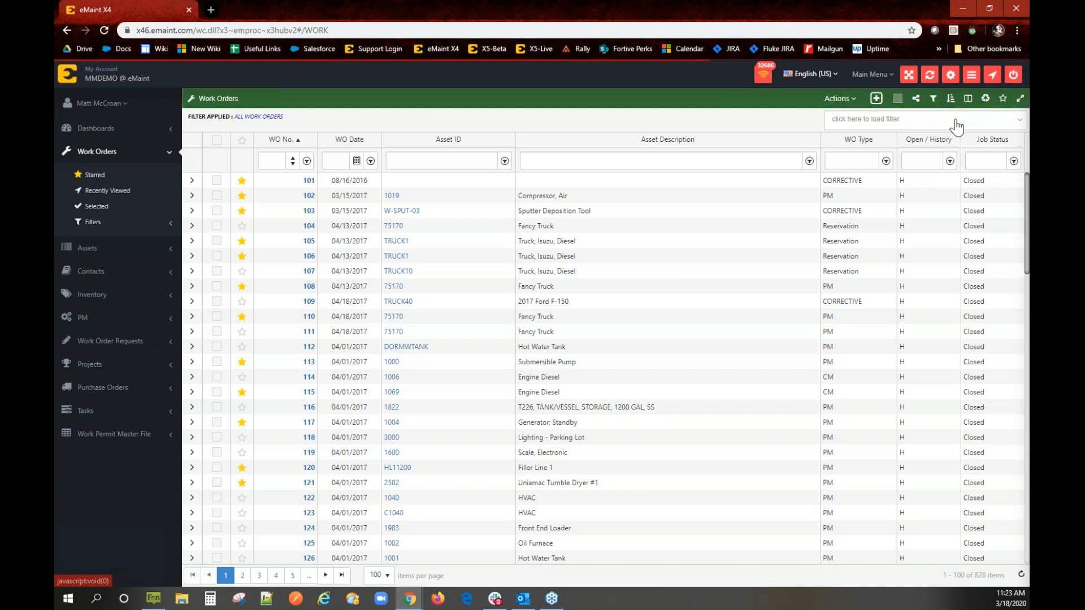
pyautogui.moveTo(559, 223); pyautogui.dragTo(559, 194)
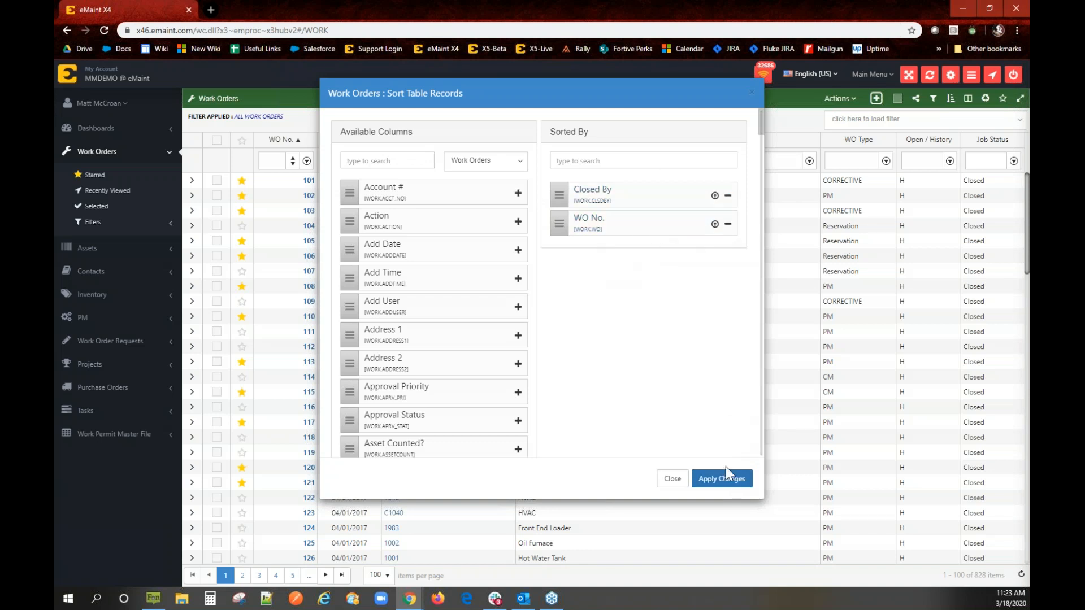
pyautogui.click(734, 496)
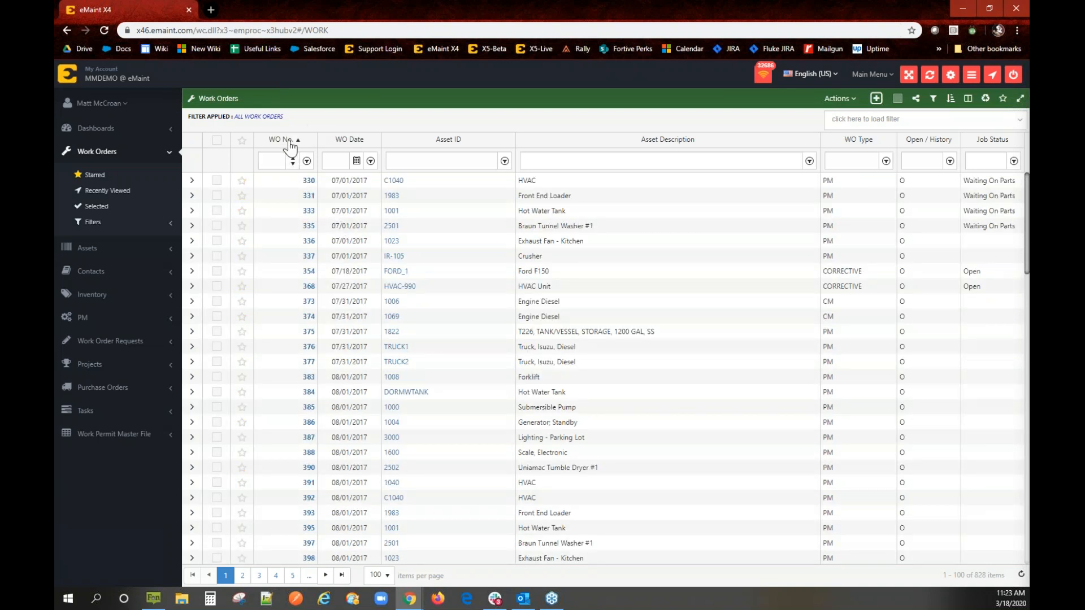
pyautogui.click(291, 145)
pyautogui.scroll(-4, 298, 260)
pyautogui.scroll(-14, 298, 261)
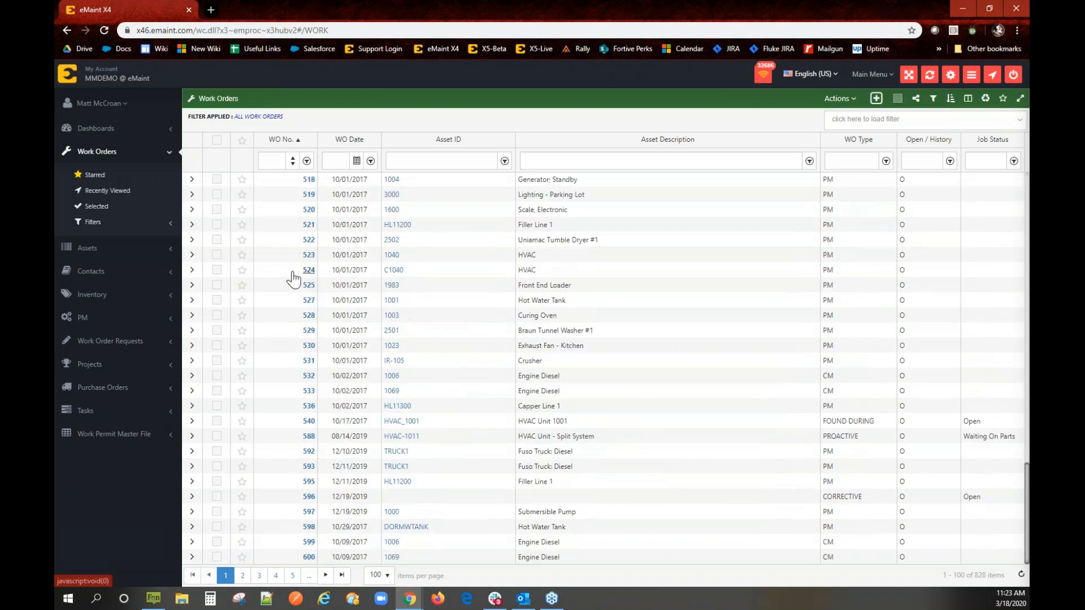
pyautogui.scroll(18, 292, 277)
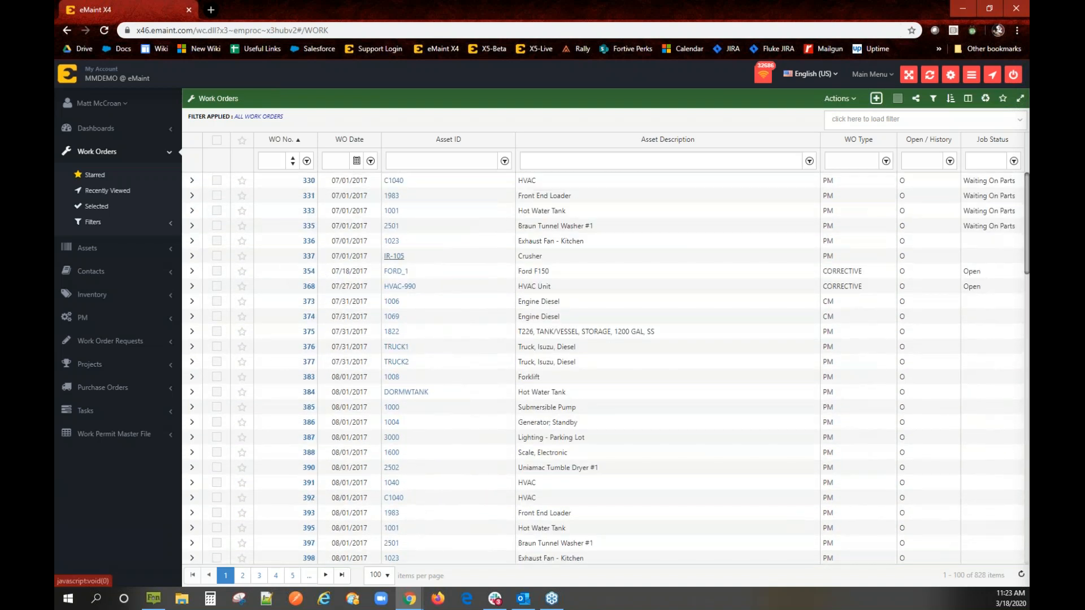
# Remove Closed By from the work orders' sort columns
pyautogui.click(952, 100)
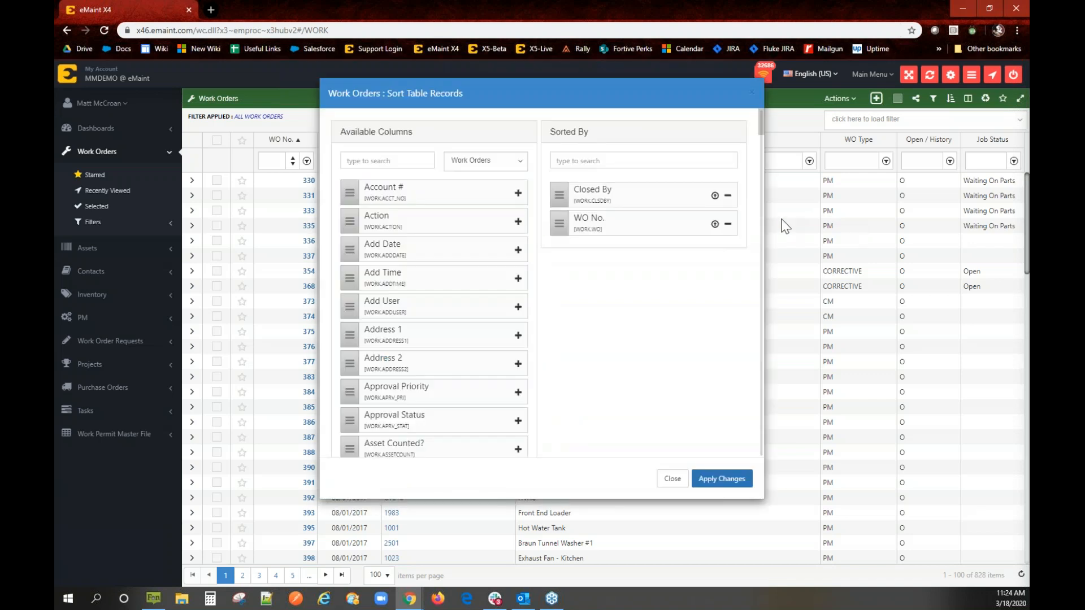
pyautogui.click(728, 196)
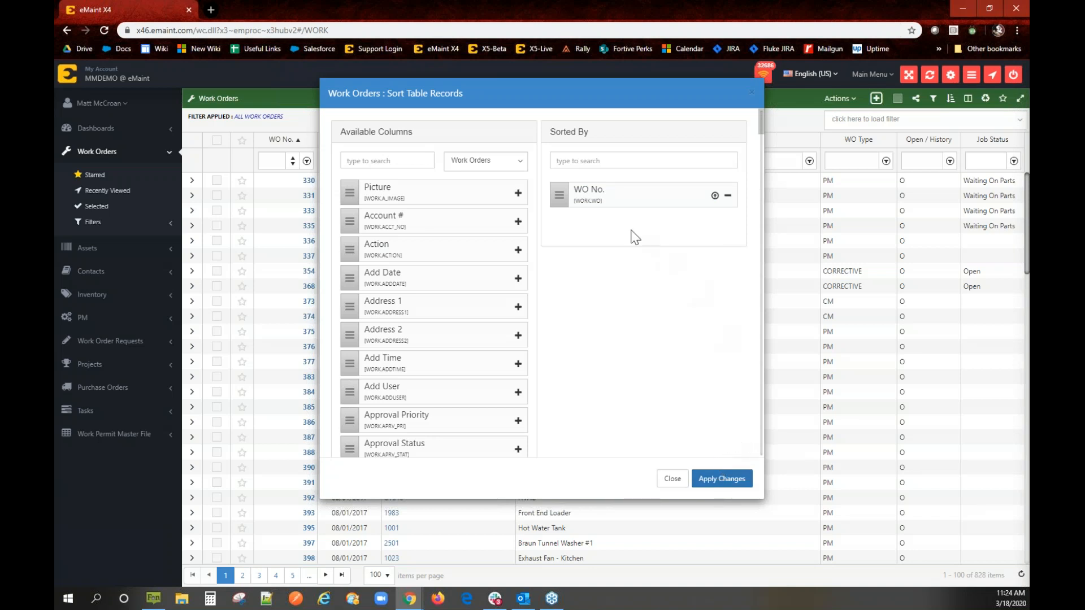
# Add Picture, Account #, and Action as further sort columns, and remove all three again
pyautogui.click(517, 193)
pyautogui.click(518, 192)
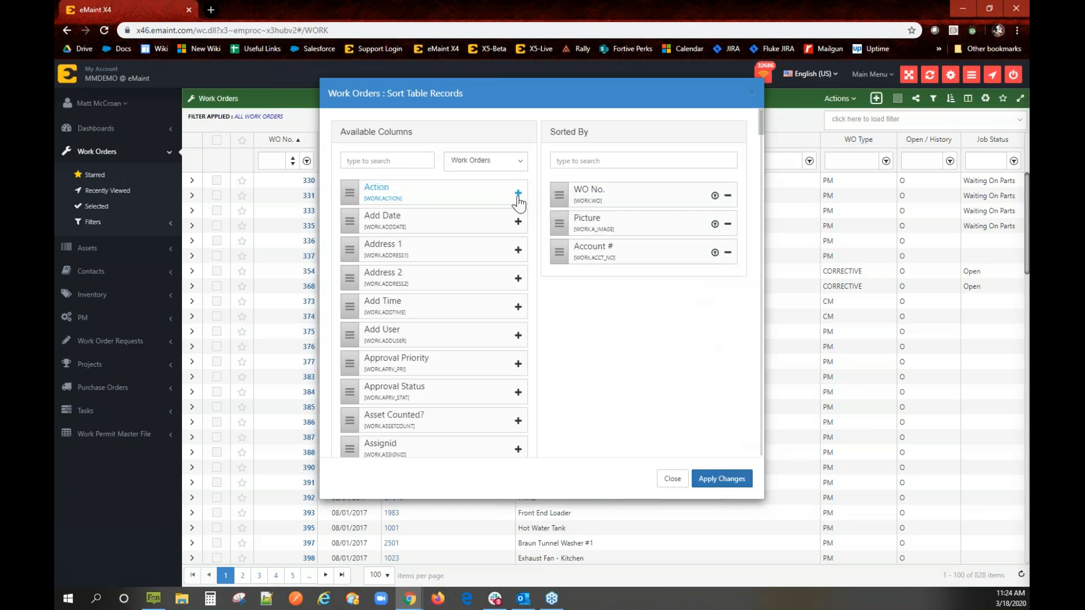
pyautogui.click(517, 193)
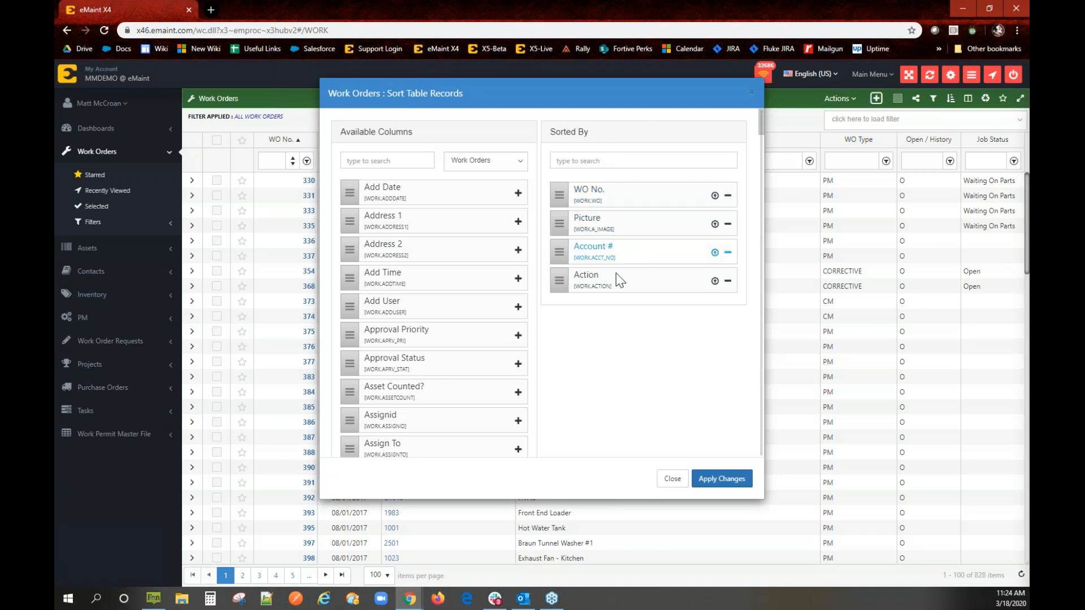
pyautogui.moveTo(560, 281); pyautogui.dragTo(347, 270)
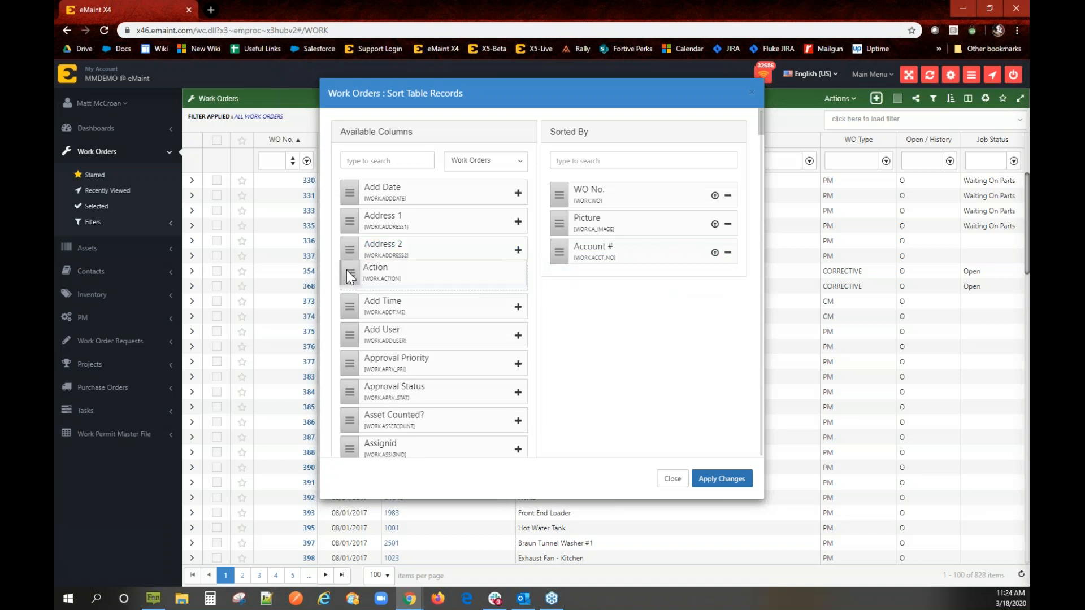
pyautogui.click(728, 253)
pyautogui.click(728, 225)
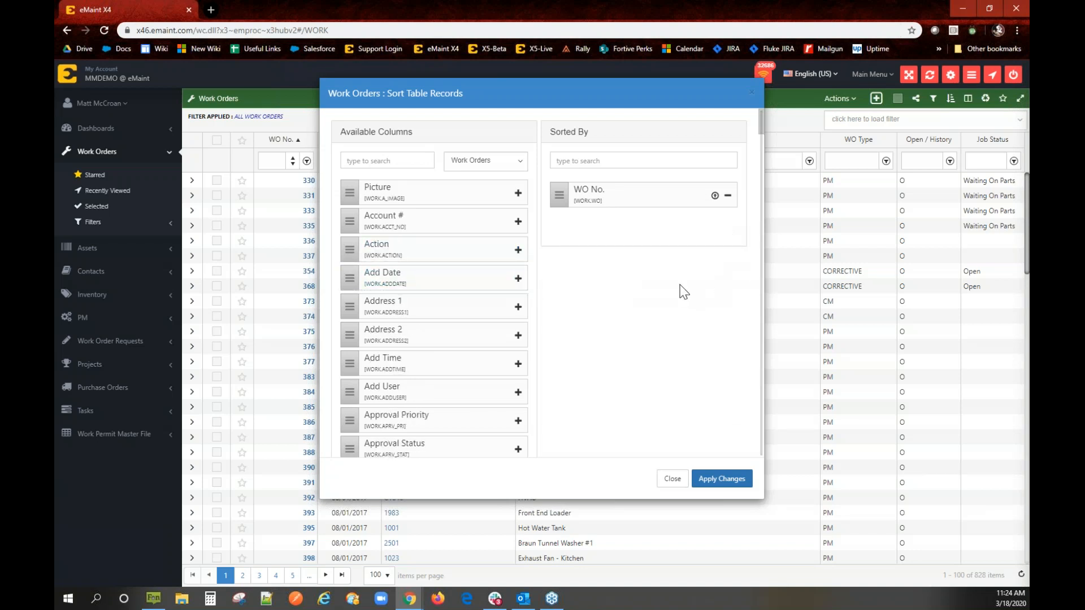
# Remove WO No. from the sort columns and apply the empty sort to the work orders
pyautogui.rightClick(714, 197)
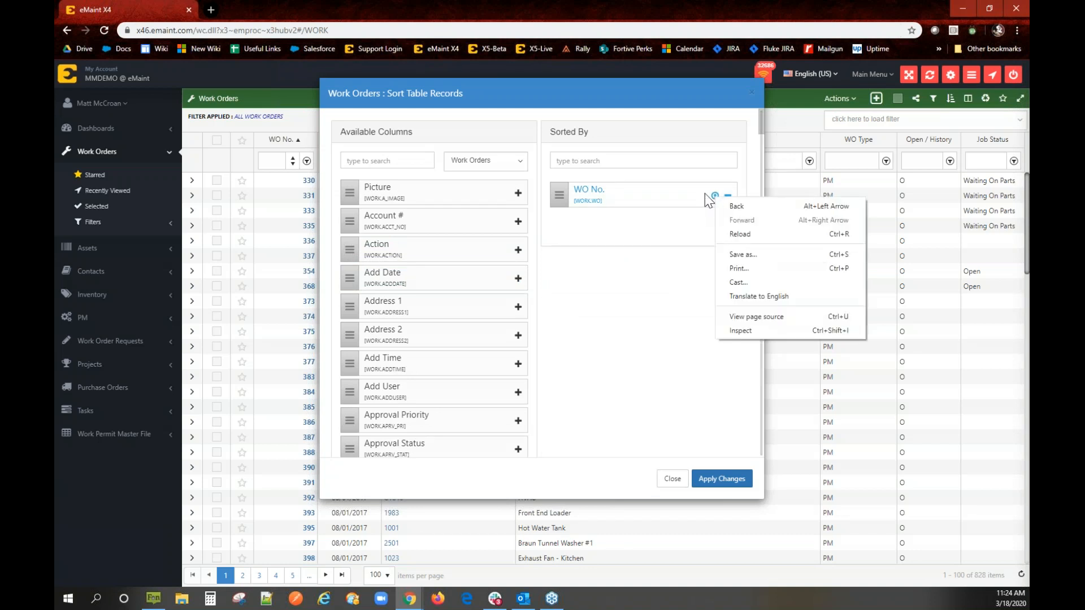
pyautogui.click(704, 193)
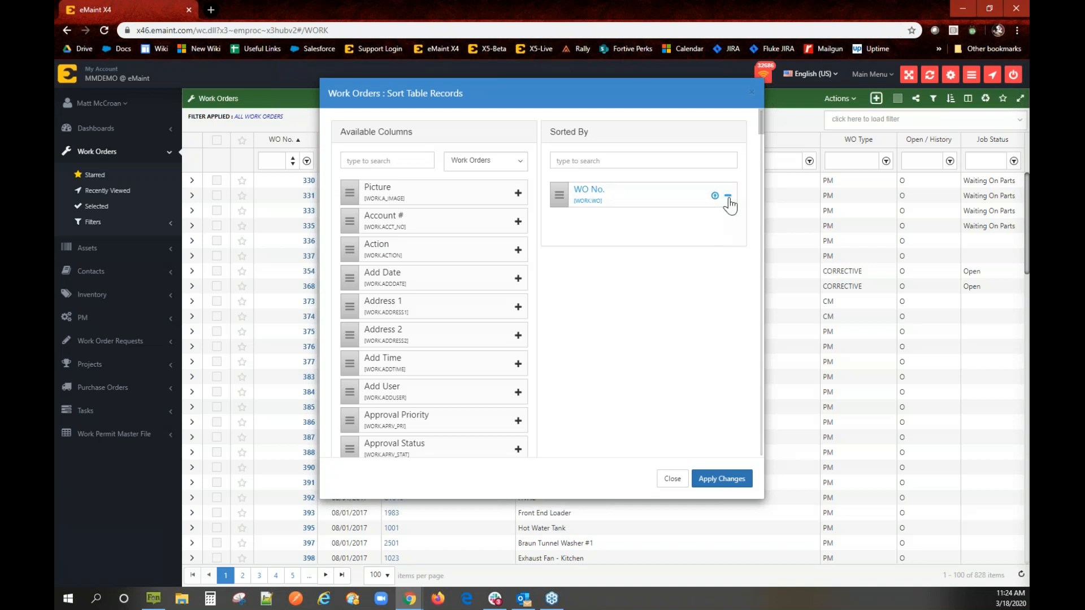
pyautogui.click(728, 196)
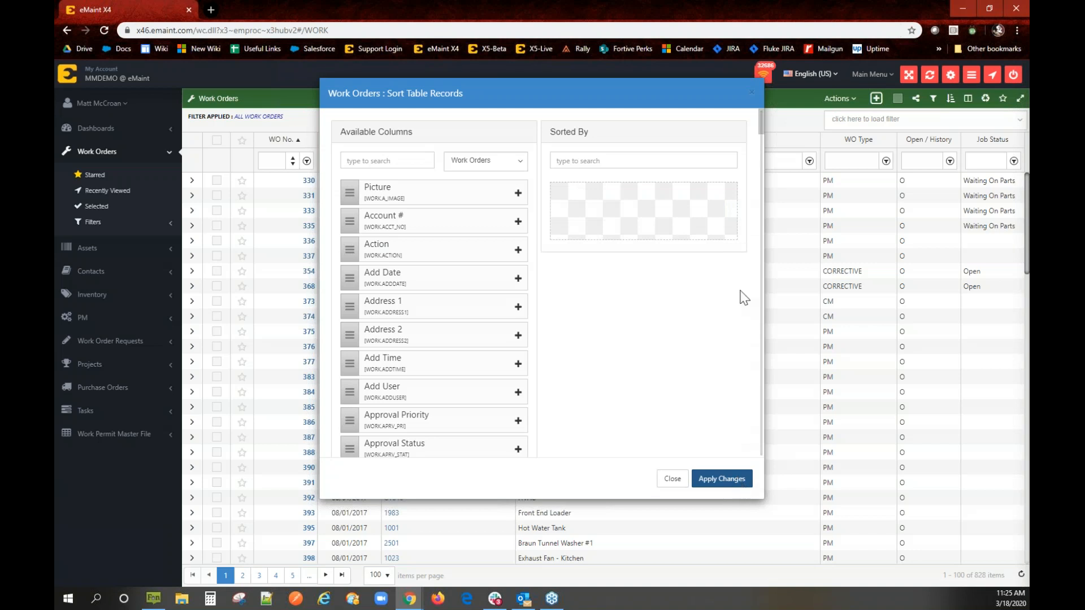
pyautogui.click(723, 484)
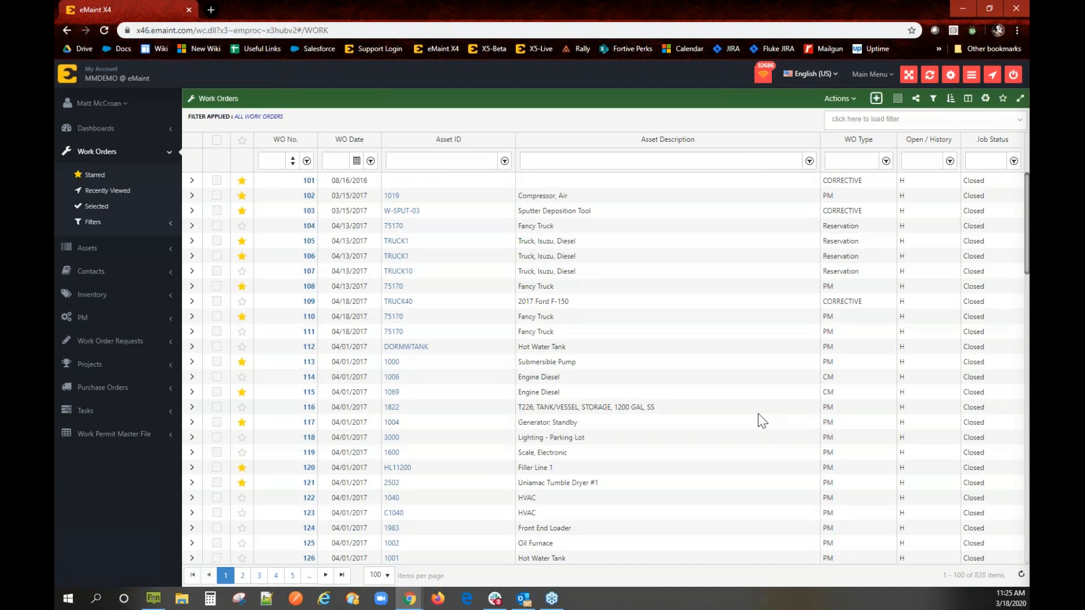
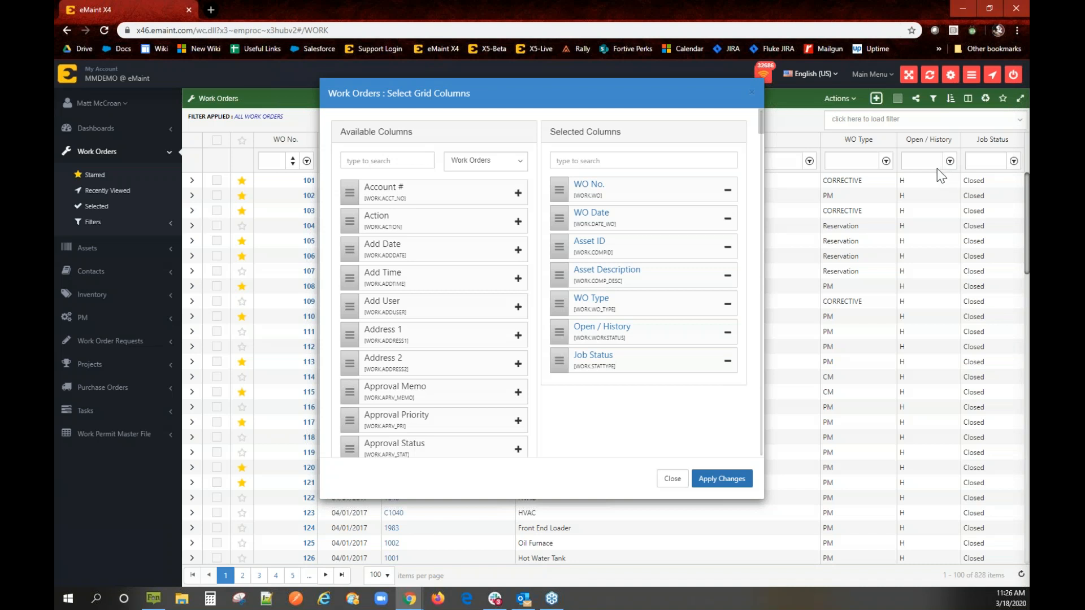
# Reorder the selected grid columns so Job Status comes before Open / History and WO Type comes last
pyautogui.moveTo(557, 348)
pyautogui.mouseDown()
pyautogui.moveTo(562, 306)
pyautogui.moveTo(564, 359)
pyautogui.moveTo(562, 328)
pyautogui.mouseUp()
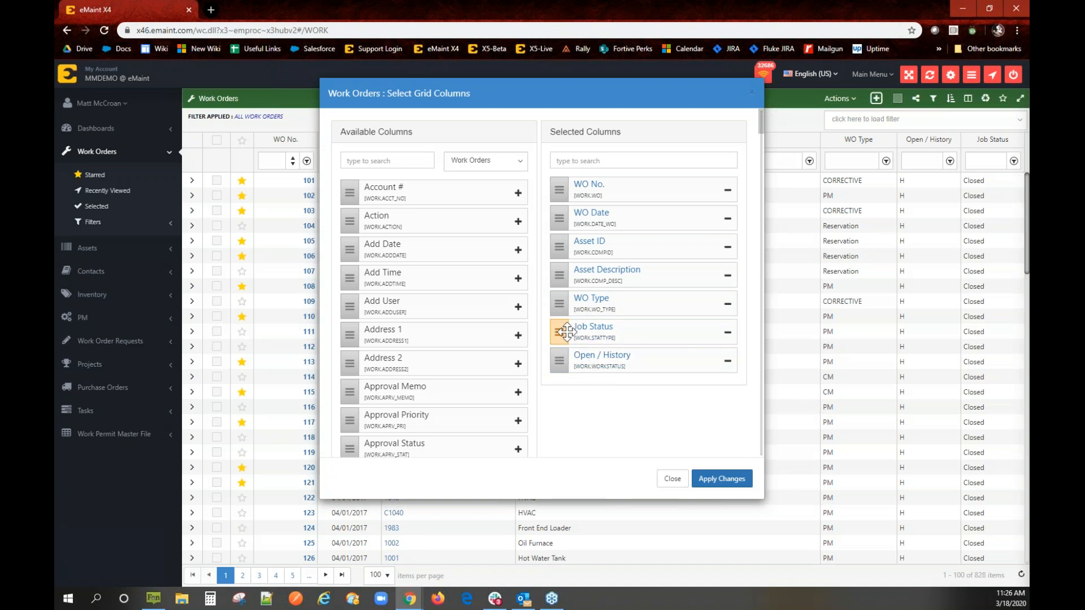
pyautogui.moveTo(566, 332); pyautogui.dragTo(566, 329)
pyautogui.moveTo(559, 303); pyautogui.dragTo(561, 374)
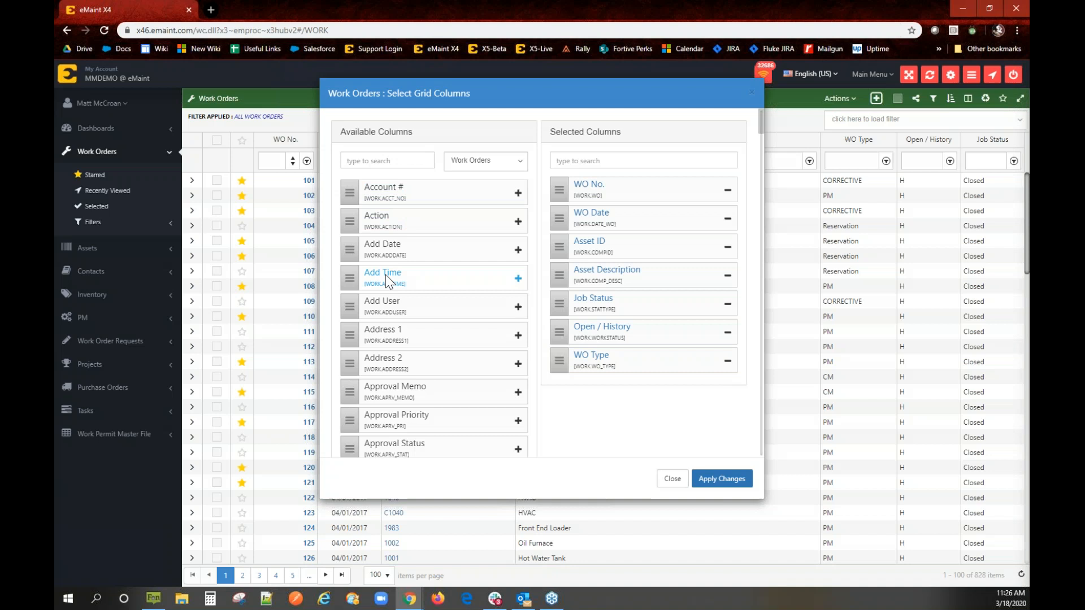
# Browse the available grid columns, search them for "com", and try adding Comments to the selected columns and removing it
pyautogui.scroll(-20, 385, 276)
pyautogui.scroll(-15, 386, 277)
pyautogui.scroll(10, 385, 277)
pyautogui.scroll(20, 399, 263)
pyautogui.scroll(6, 411, 245)
pyautogui.click(416, 162)
pyautogui.write('com')
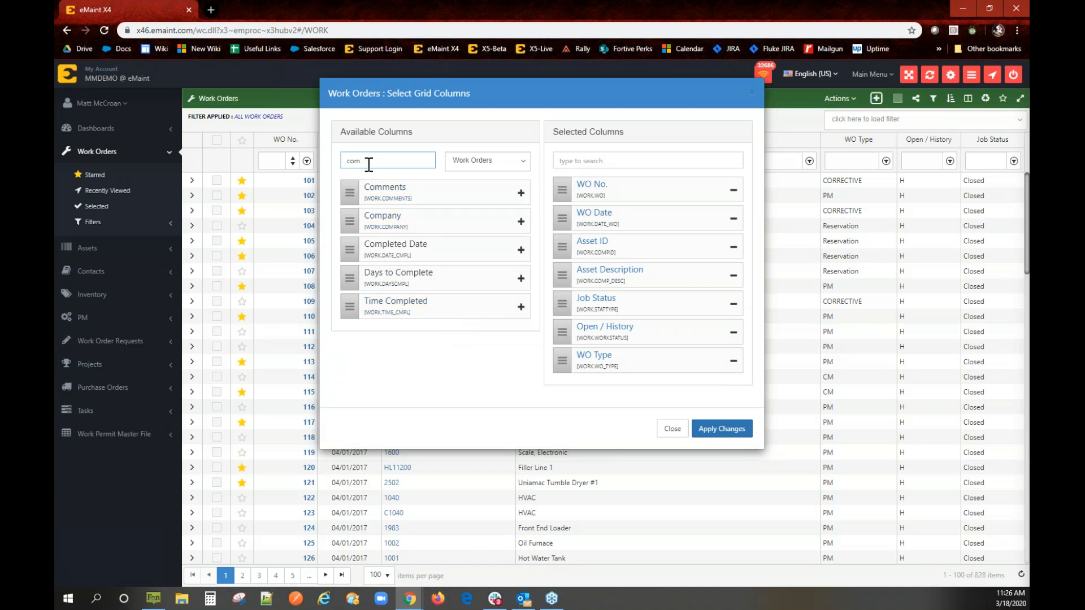
pyautogui.click(520, 194)
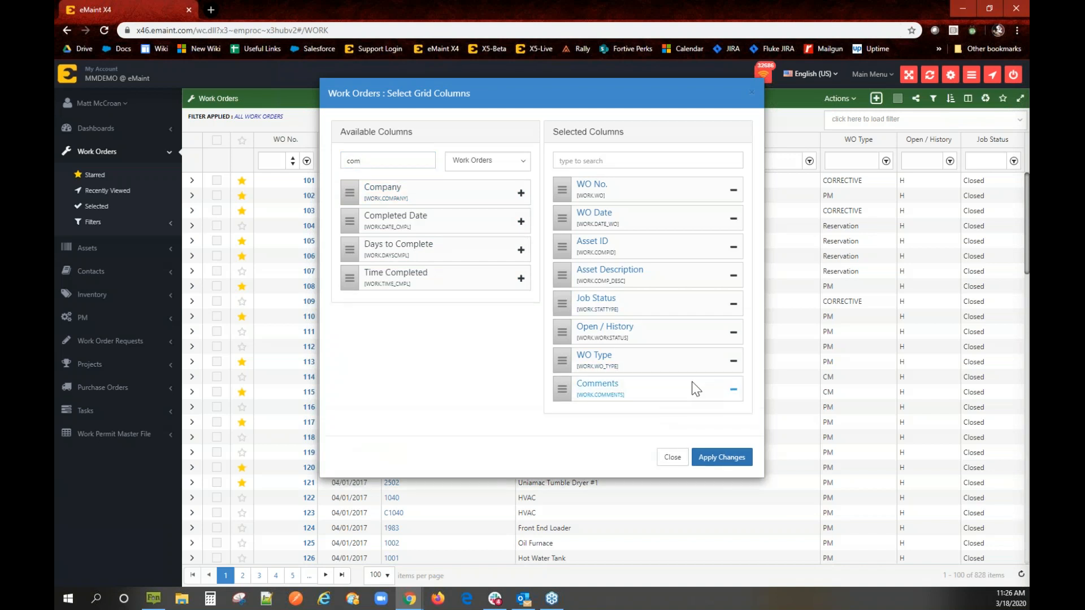
pyautogui.click(733, 391)
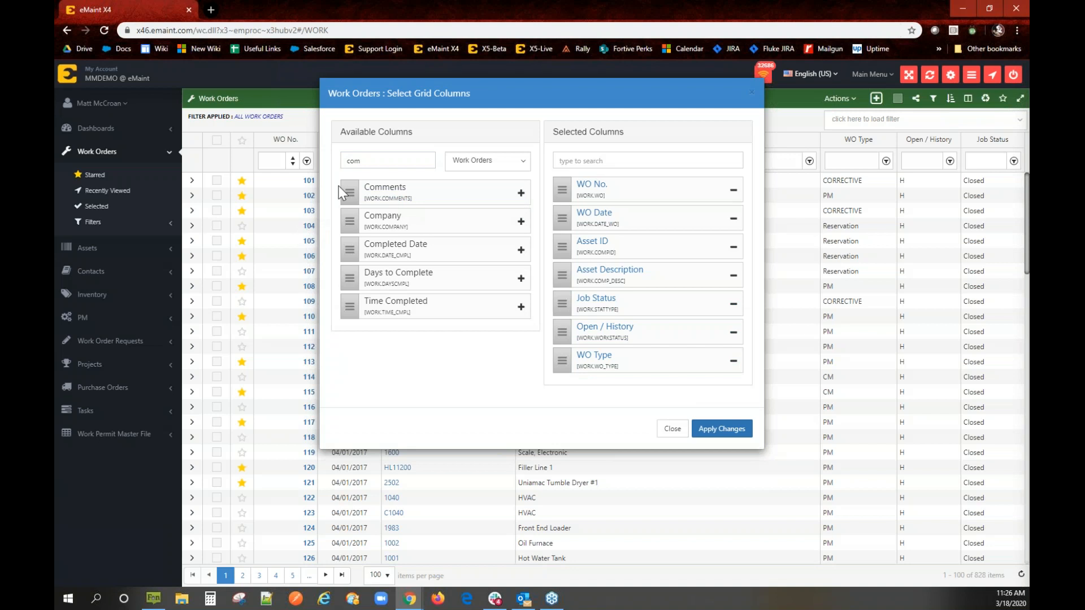
# Place Comments between WO Date and Asset ID in the selected grid columns, and apply the changes
pyautogui.moveTo(357, 193); pyautogui.dragTo(565, 218)
pyautogui.rightClick(569, 165)
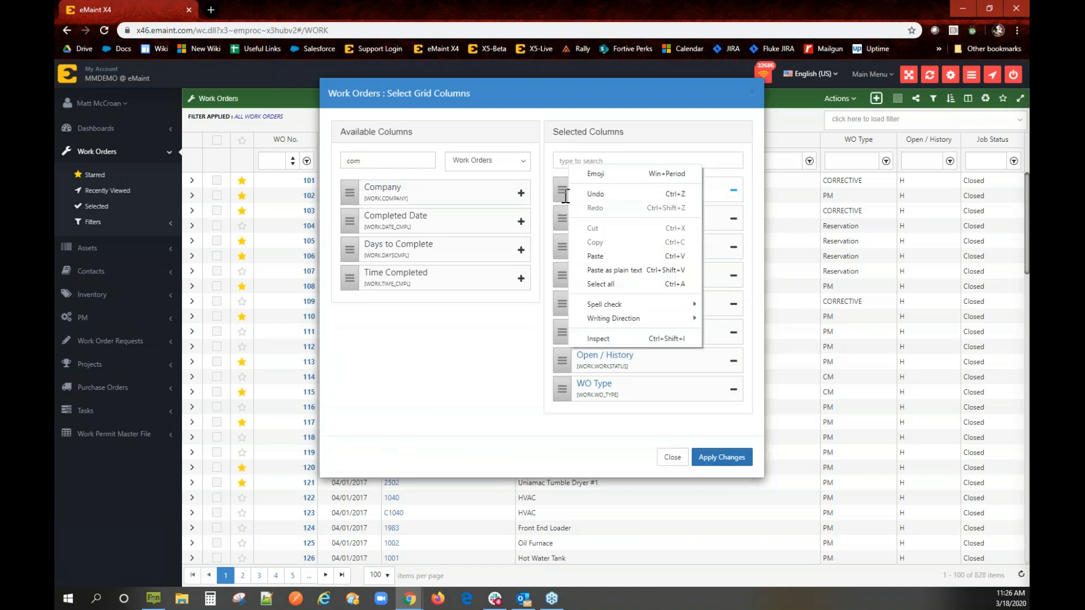
pyautogui.click(451, 172)
pyautogui.moveTo(562, 218); pyautogui.dragTo(565, 258)
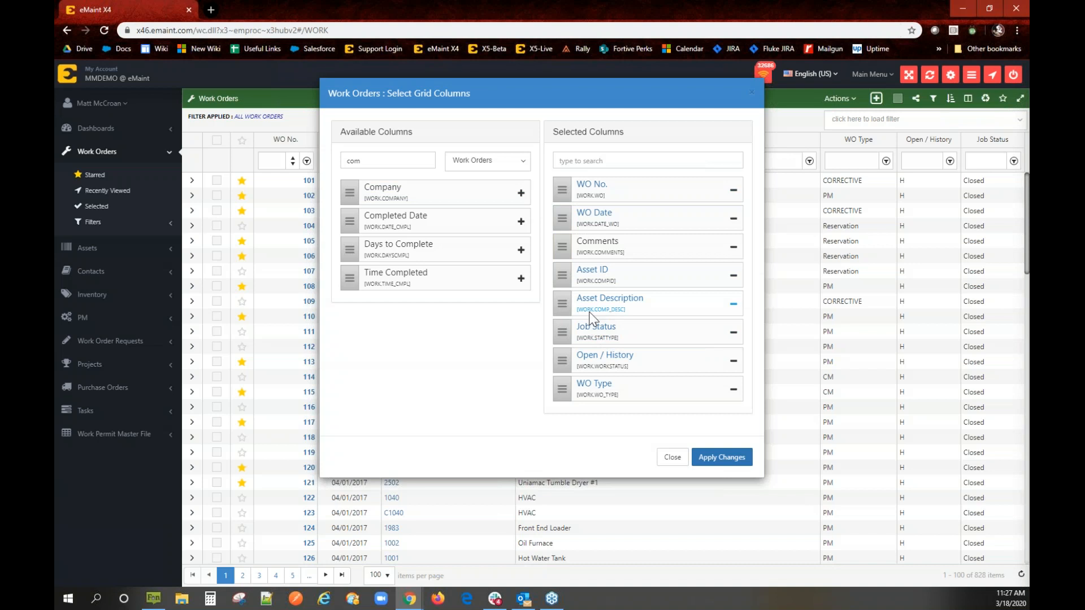
pyautogui.click(713, 460)
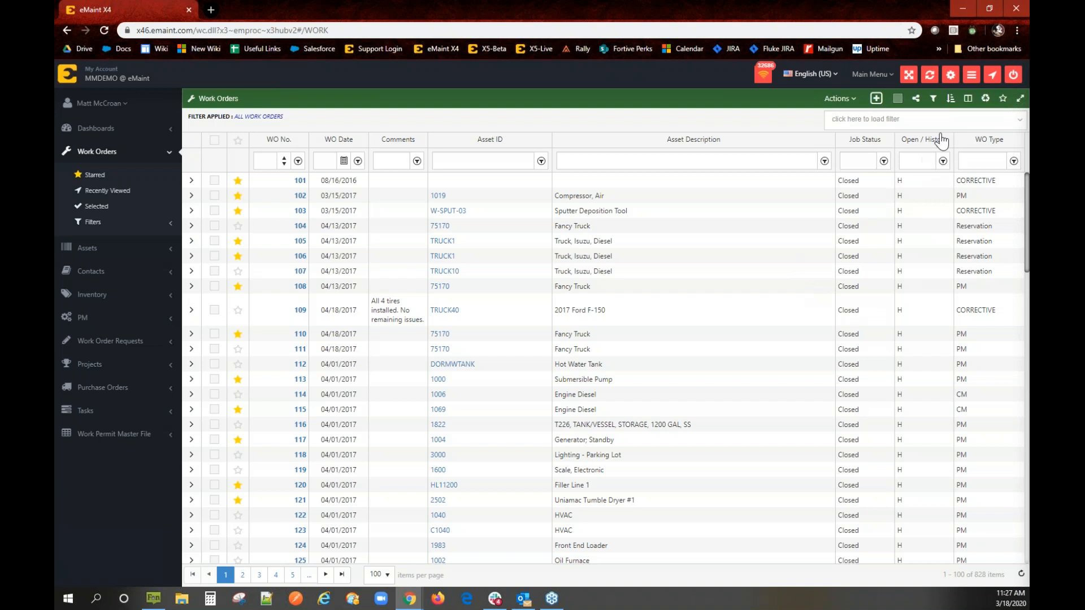
# Reset all saved grid preferences for the work orders list and confirm the reset
pyautogui.click(986, 100)
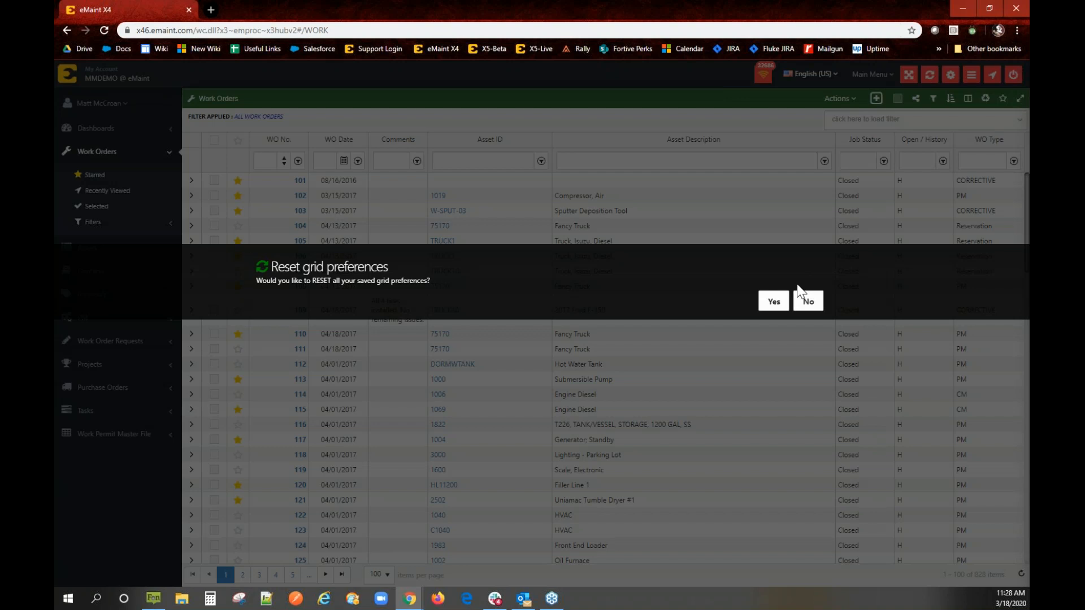
pyautogui.click(770, 306)
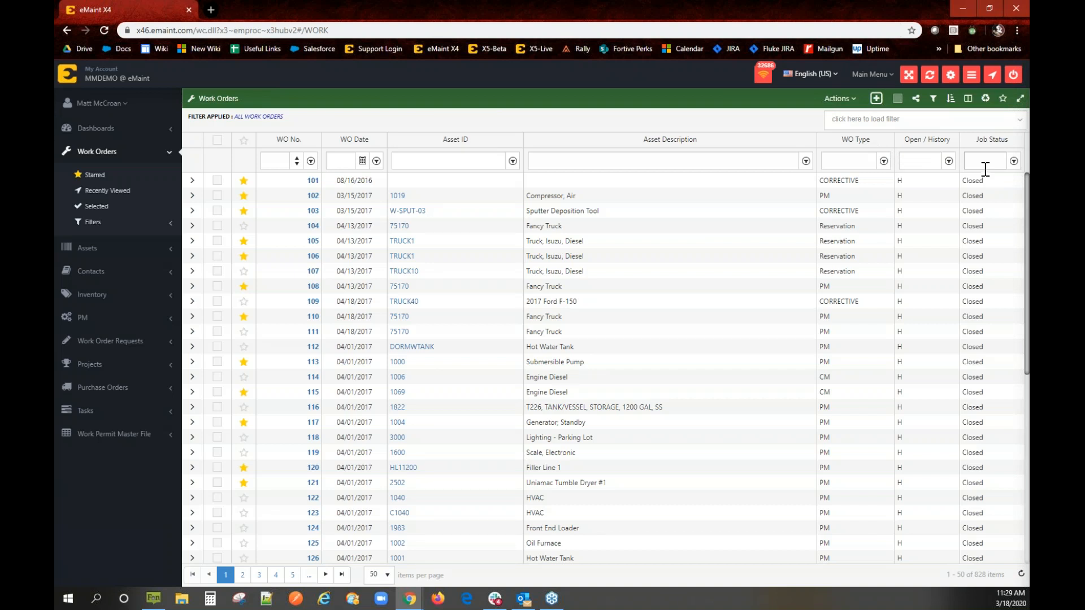
# Show only the starred work orders, view and close the side bar's Wall, and return to all work orders
pyautogui.click(997, 105)
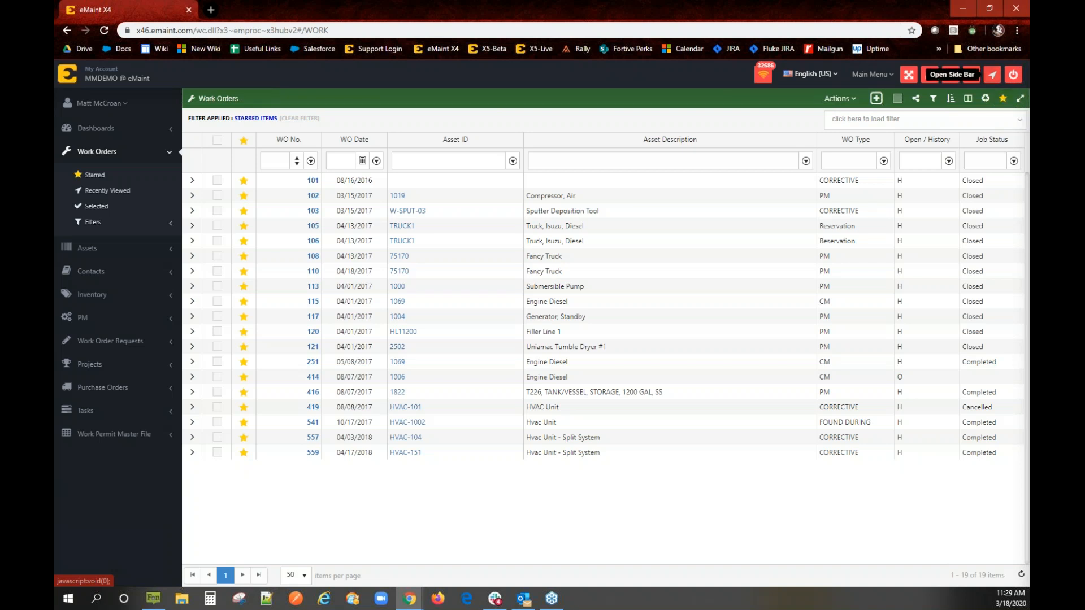
pyautogui.click(971, 75)
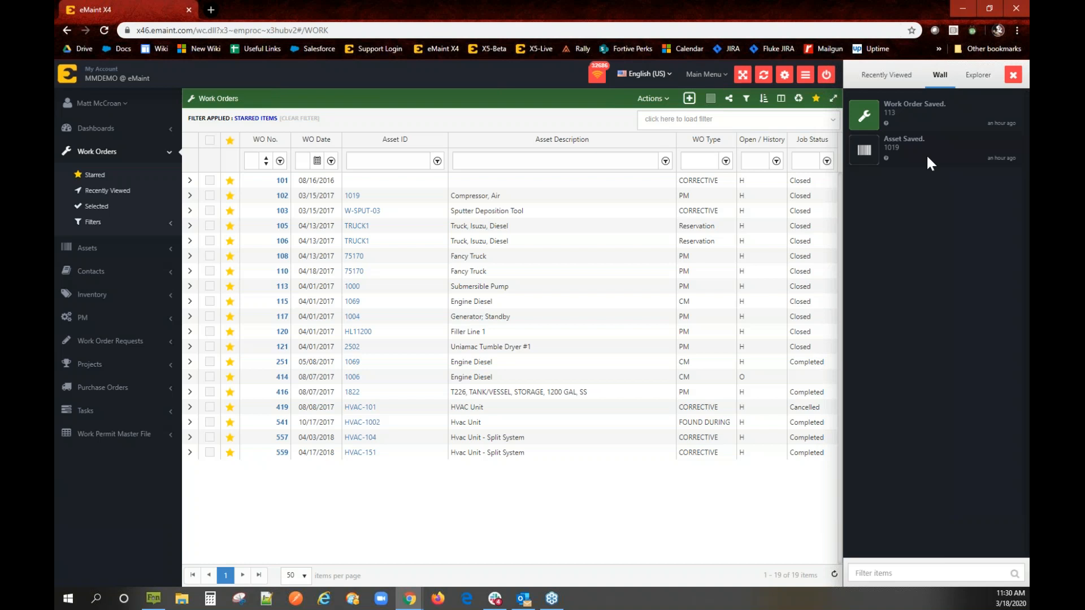
pyautogui.click(1012, 74)
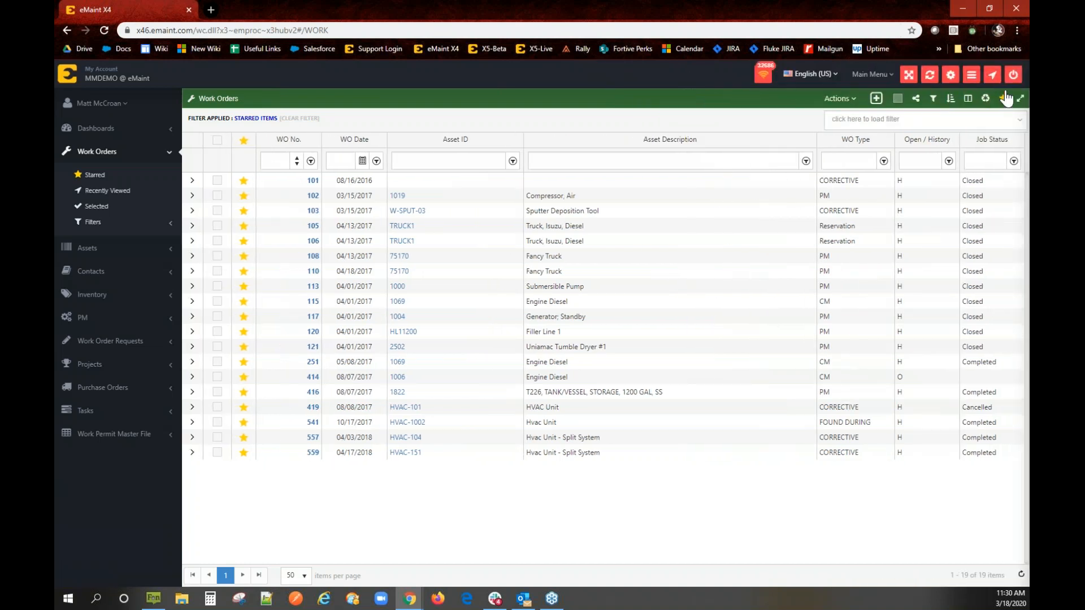
pyautogui.click(1004, 99)
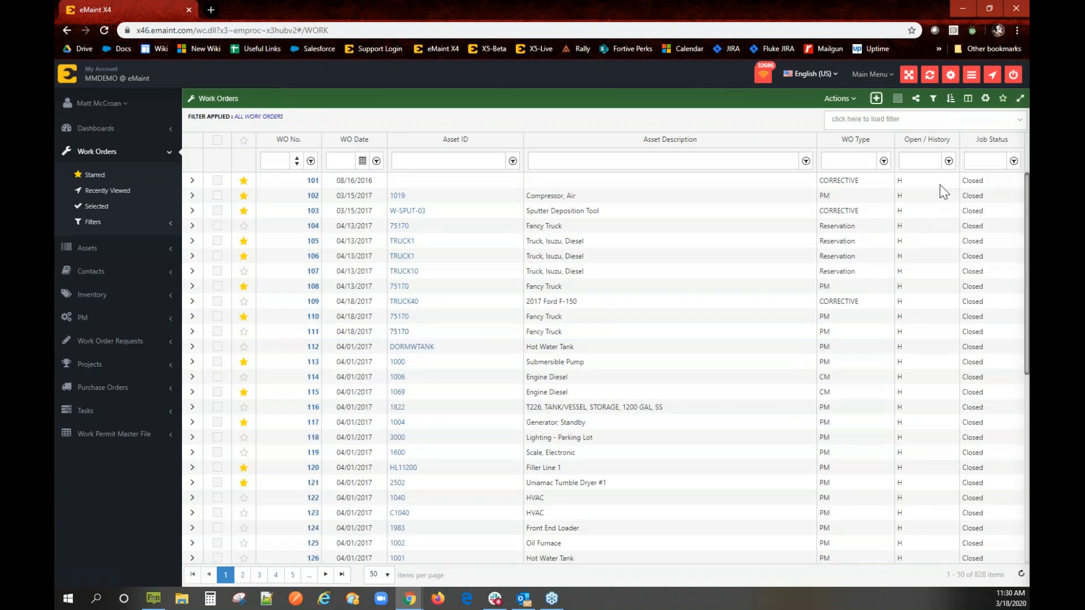
# Expand the work orders list to fill the page, and restore it to its normal size
pyautogui.click(1019, 104)
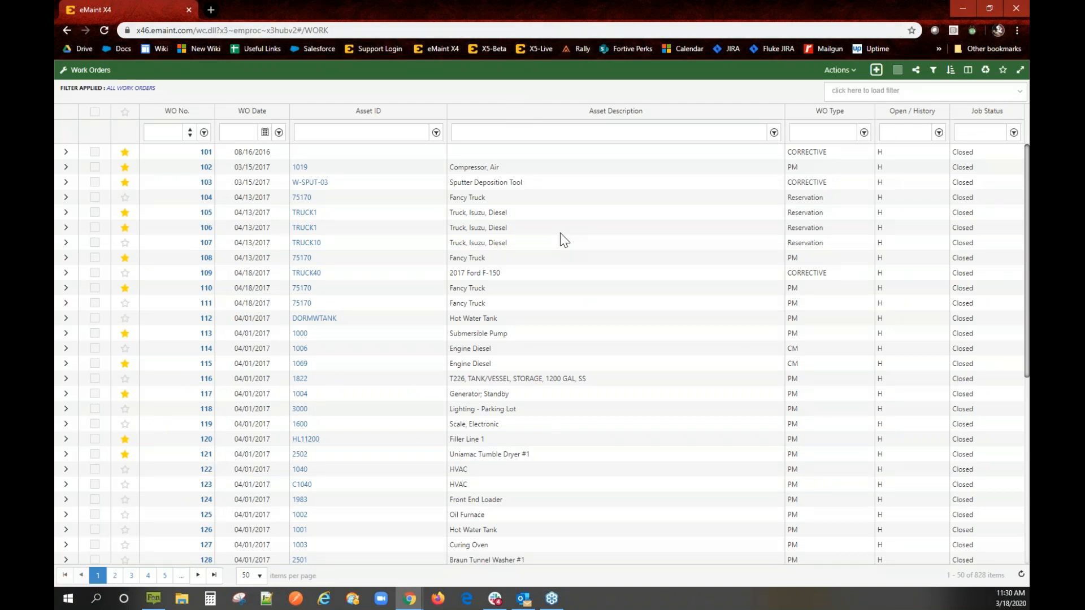
pyautogui.click(1021, 70)
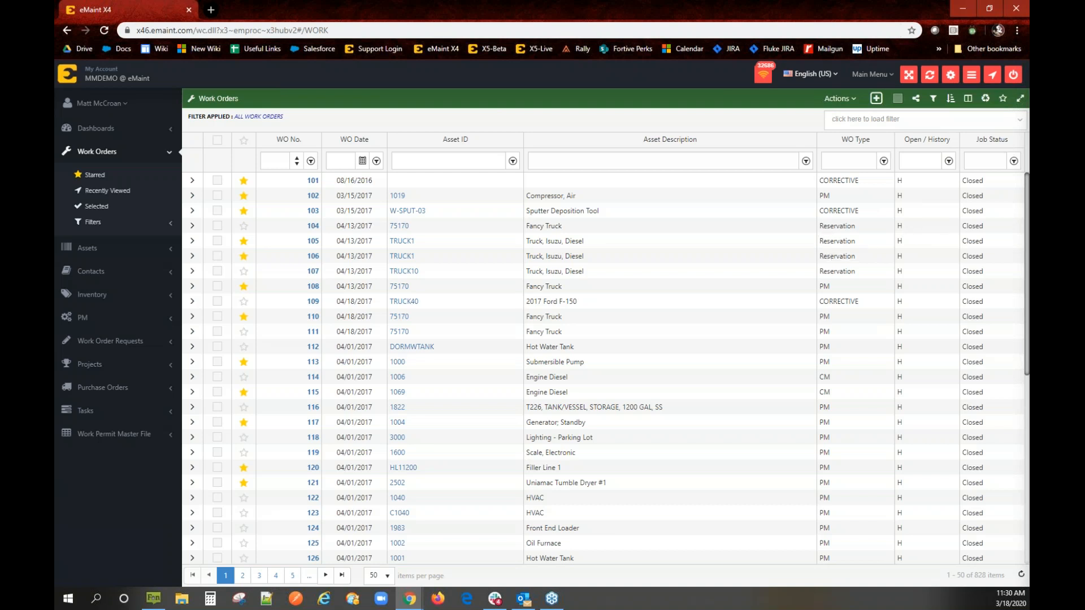
# View the available work order actions, and select and deselect all work orders on the current page
pyautogui.click(851, 101)
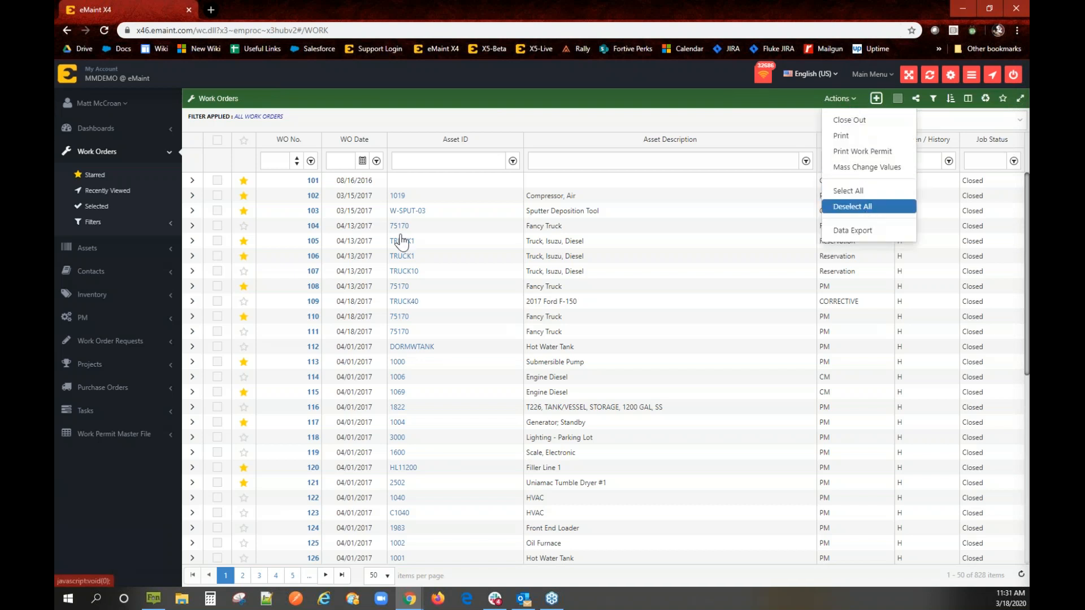
pyautogui.click(217, 142)
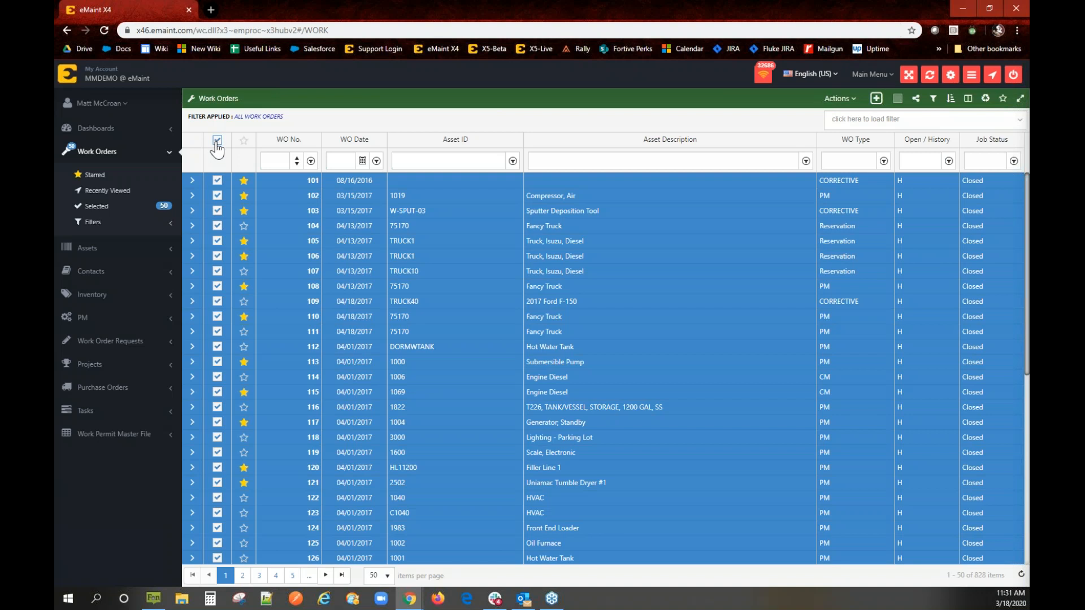
pyautogui.click(217, 143)
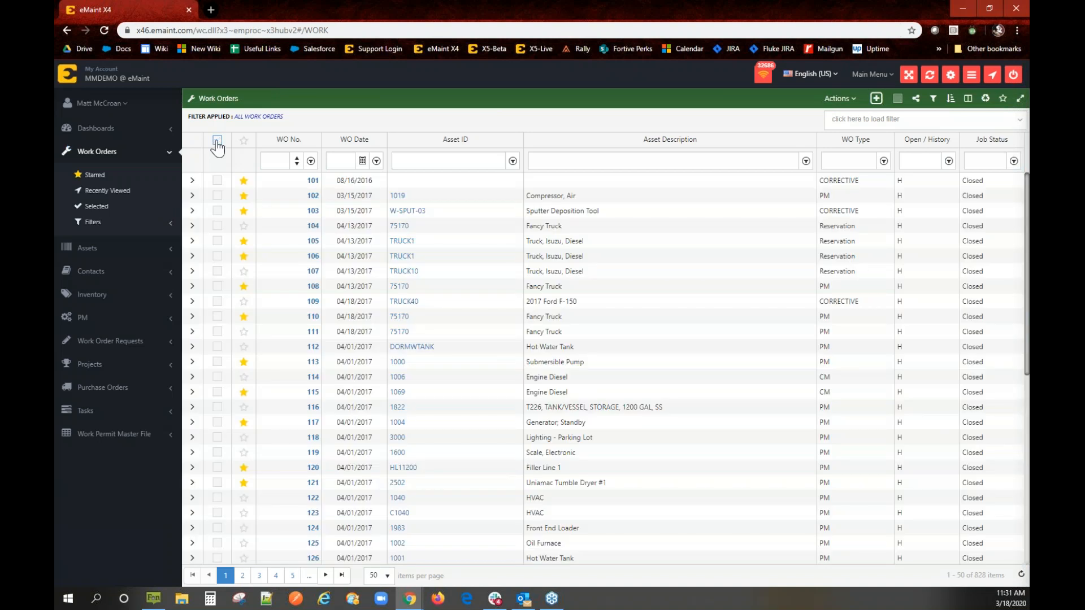
# Remove the stars from all work orders in the list and check the rows on the page
pyautogui.click(244, 146)
pyautogui.scroll(-2, 391, 373)
pyautogui.scroll(-4, 363, 375)
pyautogui.scroll(6, 339, 339)
# Star work orders 101, 103, 105, 107, 109 and 111 individually
pyautogui.click(243, 180)
pyautogui.click(243, 210)
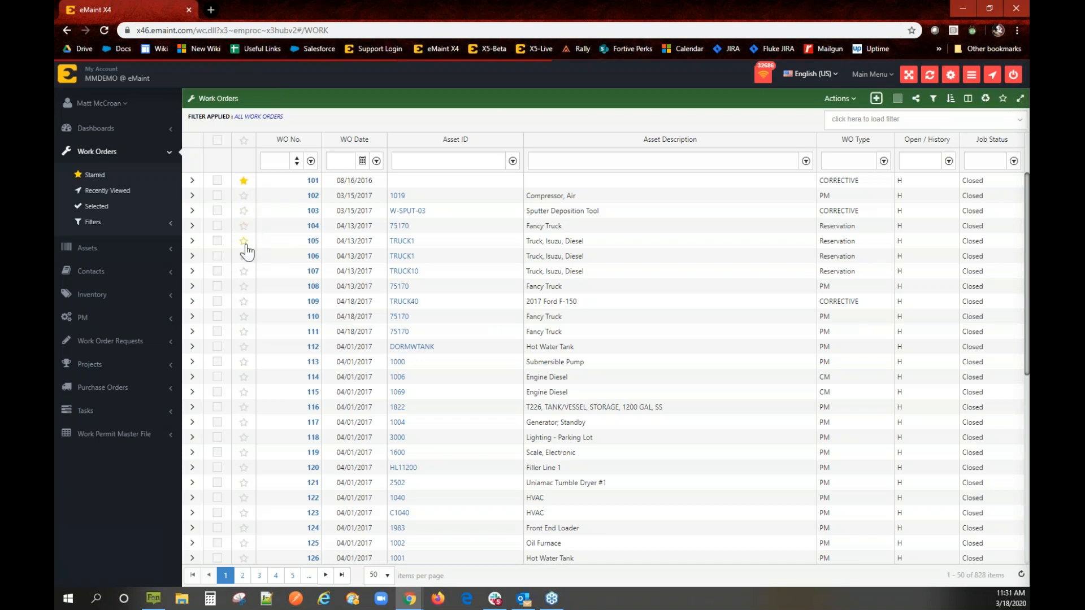
pyautogui.click(245, 243)
pyautogui.click(244, 271)
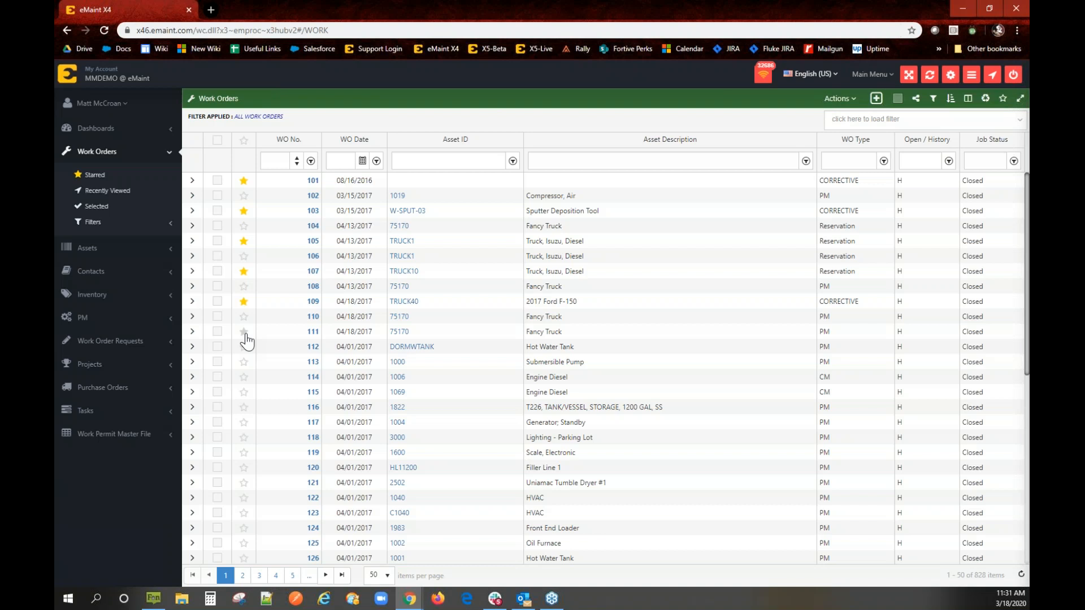
pyautogui.click(243, 333)
# Compare the row actions for work orders 101 and 103 with the actions inside record 101, ending on the work orders list
pyautogui.click(195, 184)
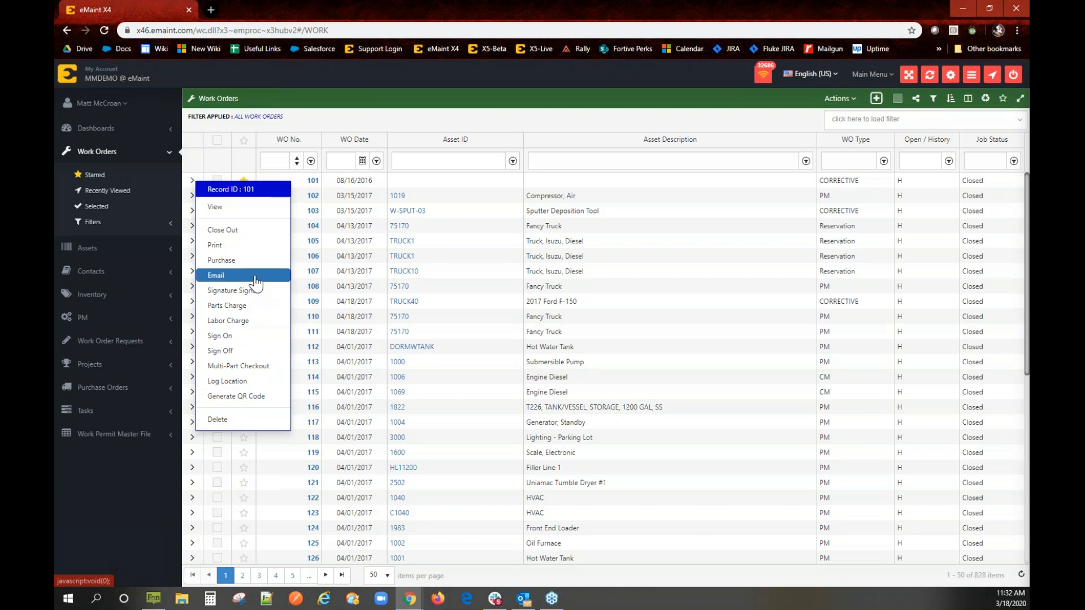
pyautogui.click(313, 181)
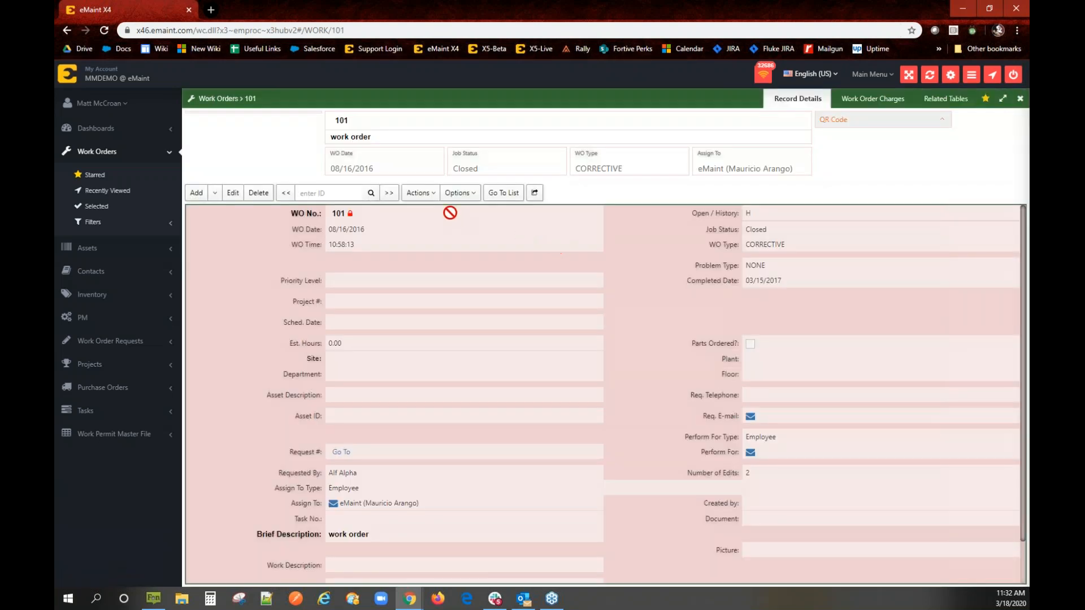
pyautogui.click(423, 194)
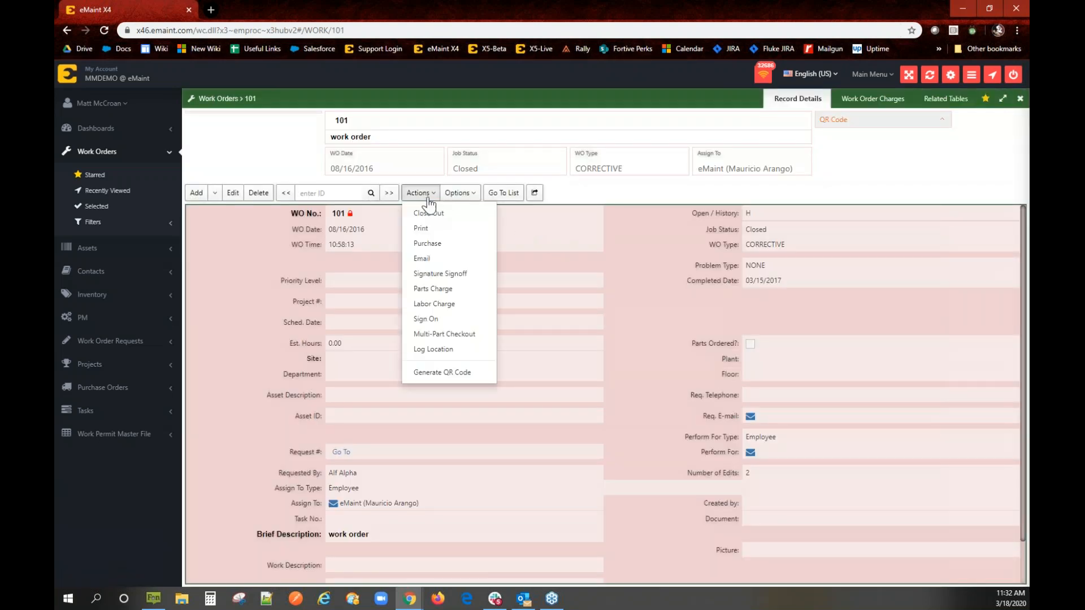
pyautogui.click(509, 193)
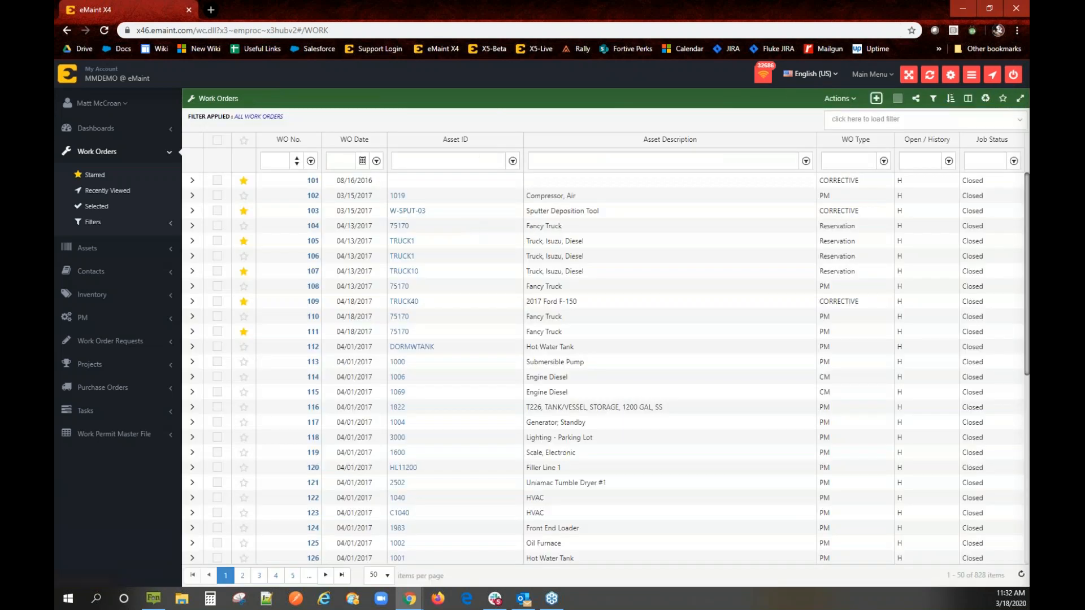
pyautogui.click(192, 210)
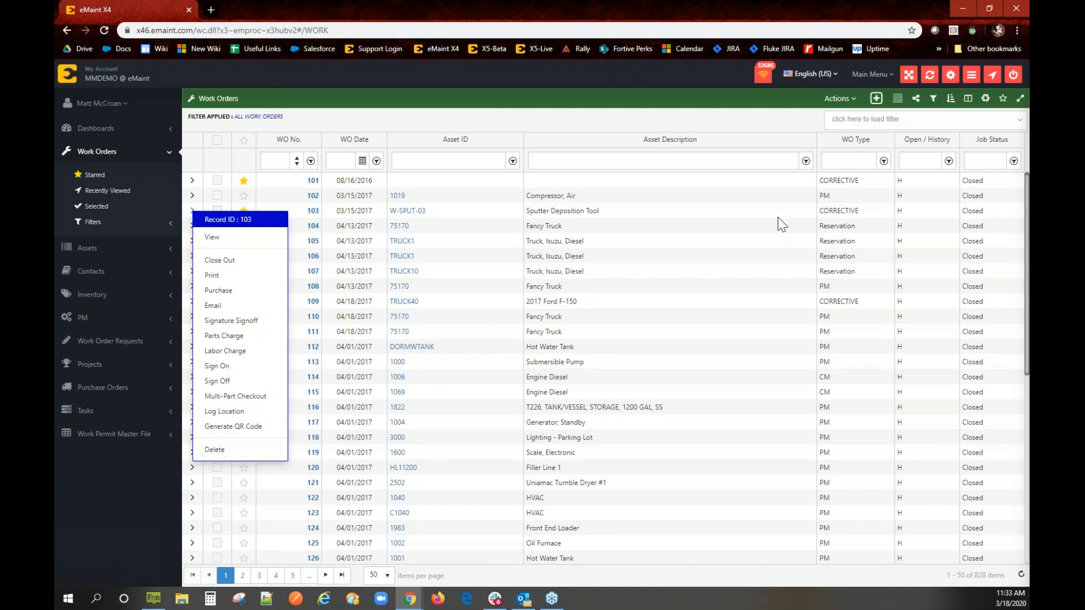
pyautogui.click(445, 111)
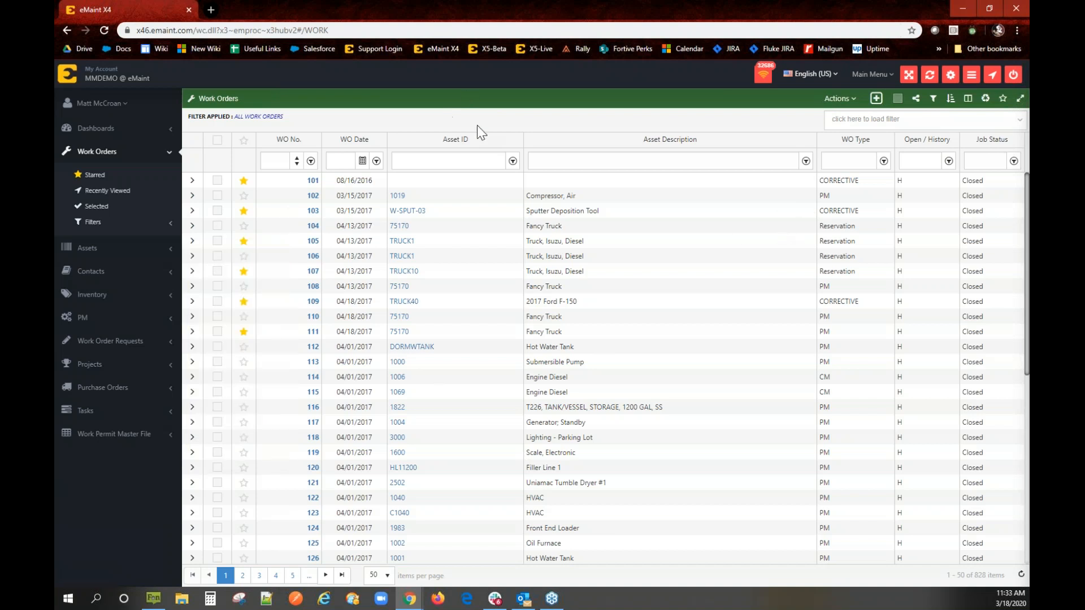
# Add Assets and Charges as related tables in the work orders table relations
pyautogui.click(913, 101)
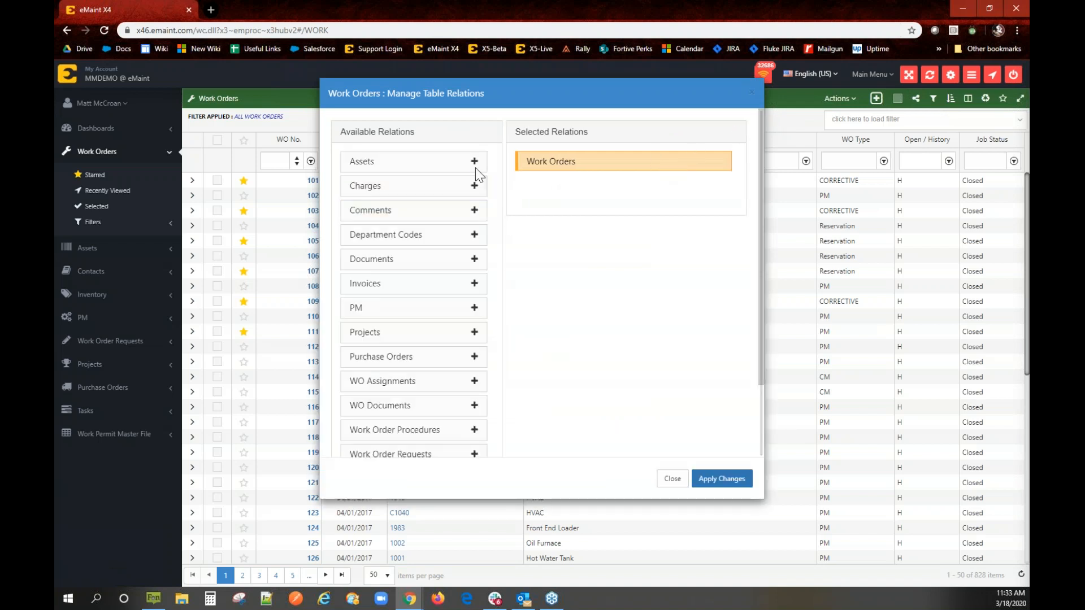
pyautogui.click(474, 164)
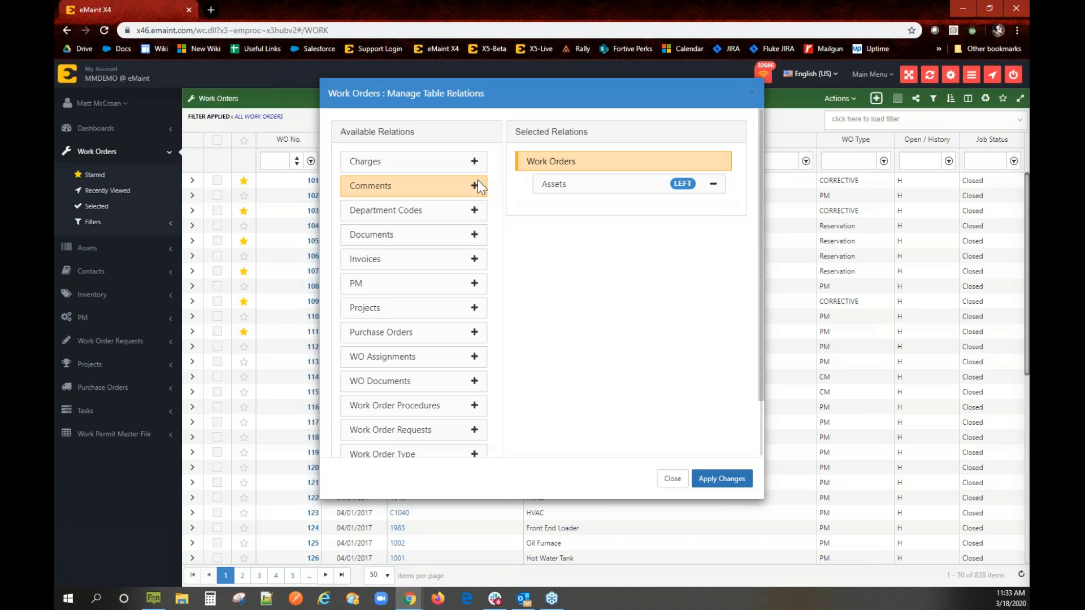
pyautogui.click(474, 162)
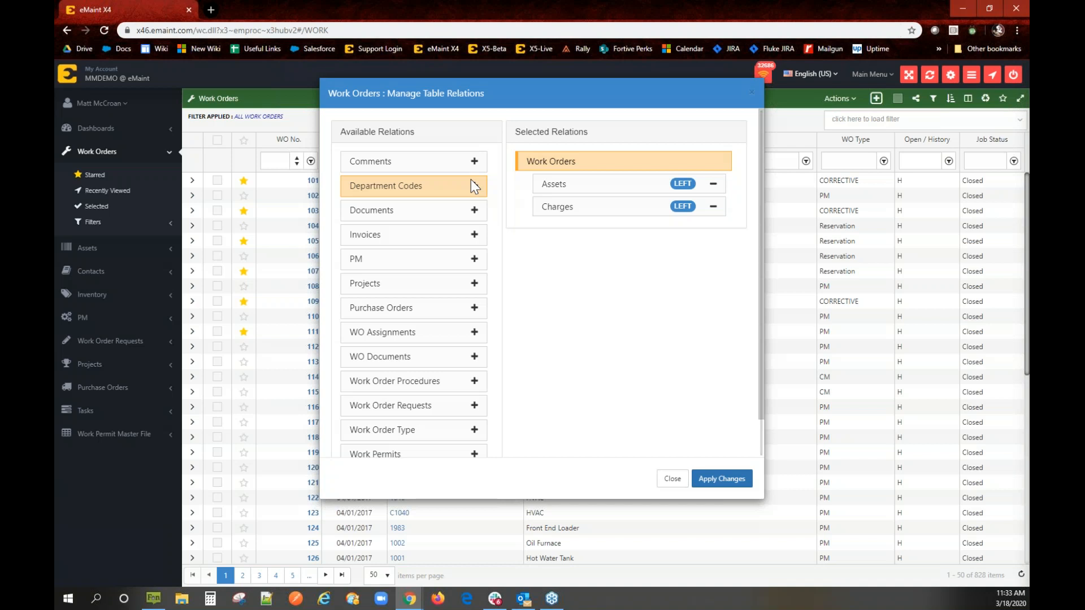
# Try the alternative join types on the Assets and Charges relations, such as INNER and RIGHT, and return both to LEFT
pyautogui.click(680, 184)
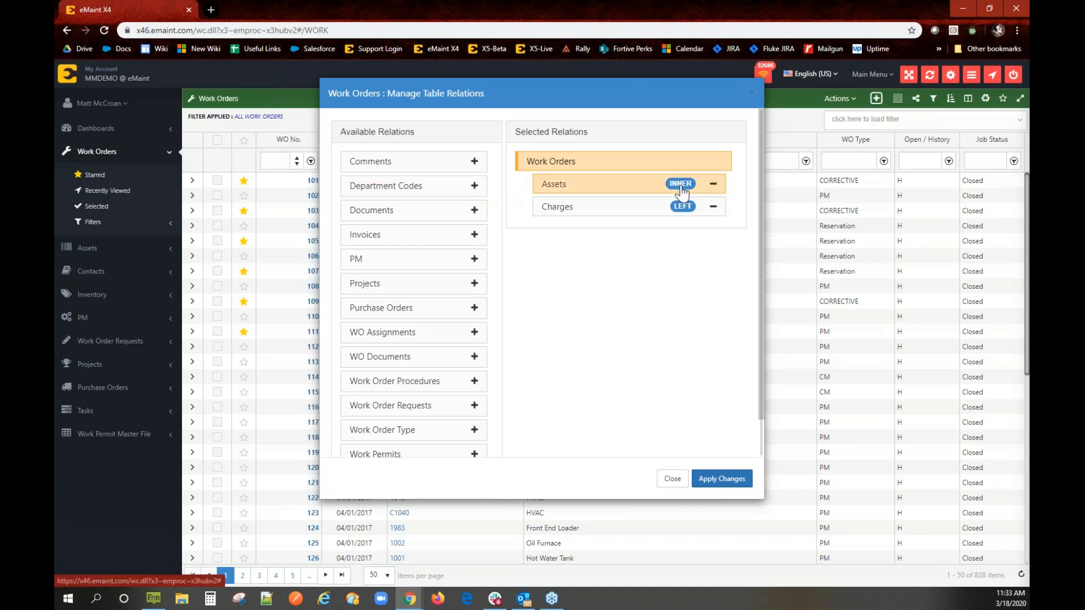
pyautogui.click(682, 189)
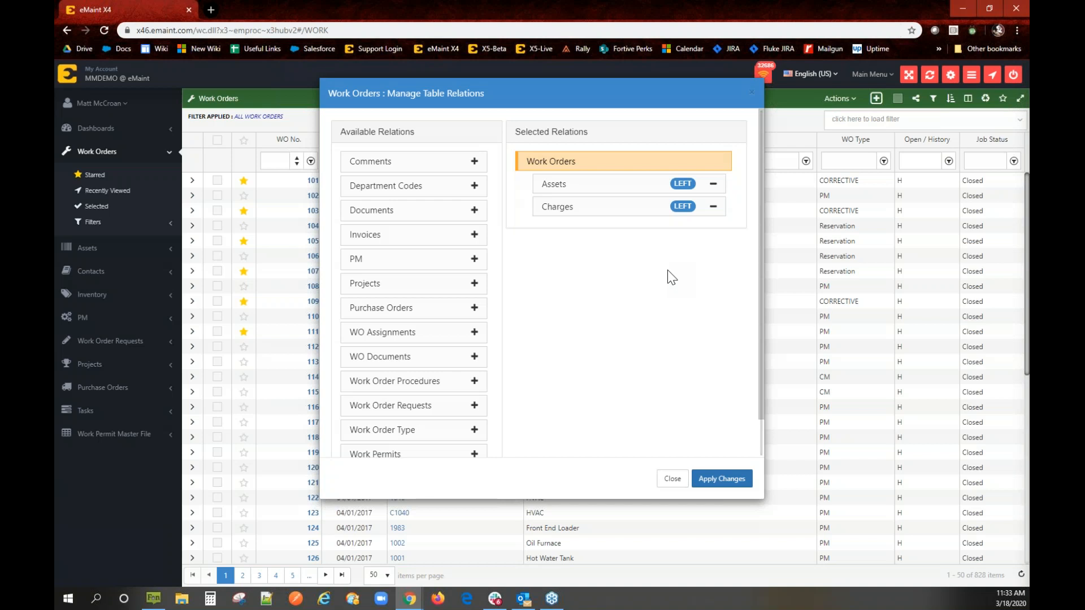
pyautogui.click(677, 186)
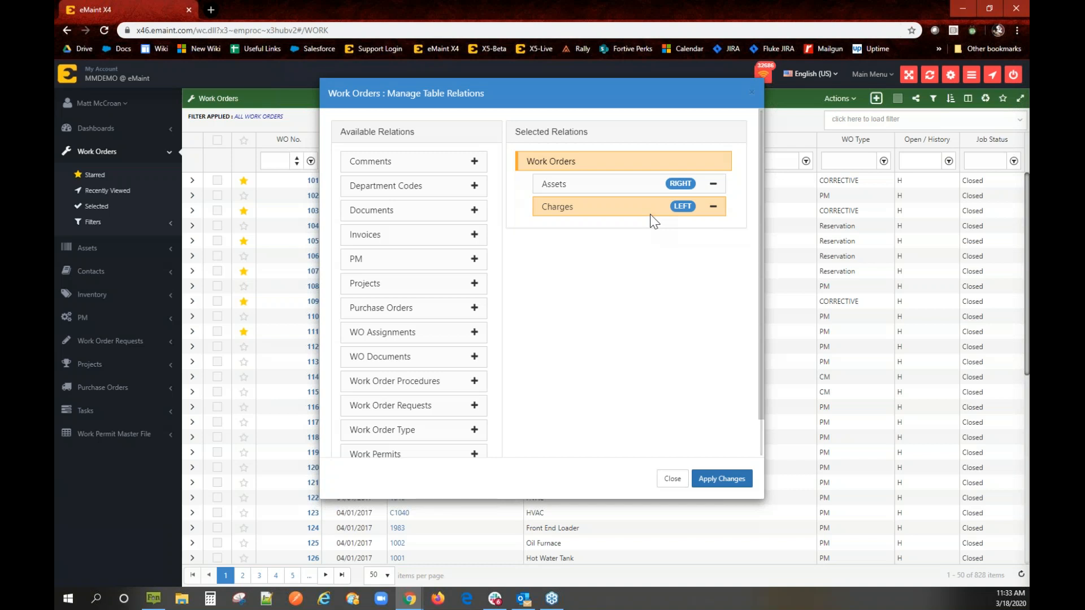
pyautogui.click(679, 206)
pyautogui.click(680, 184)
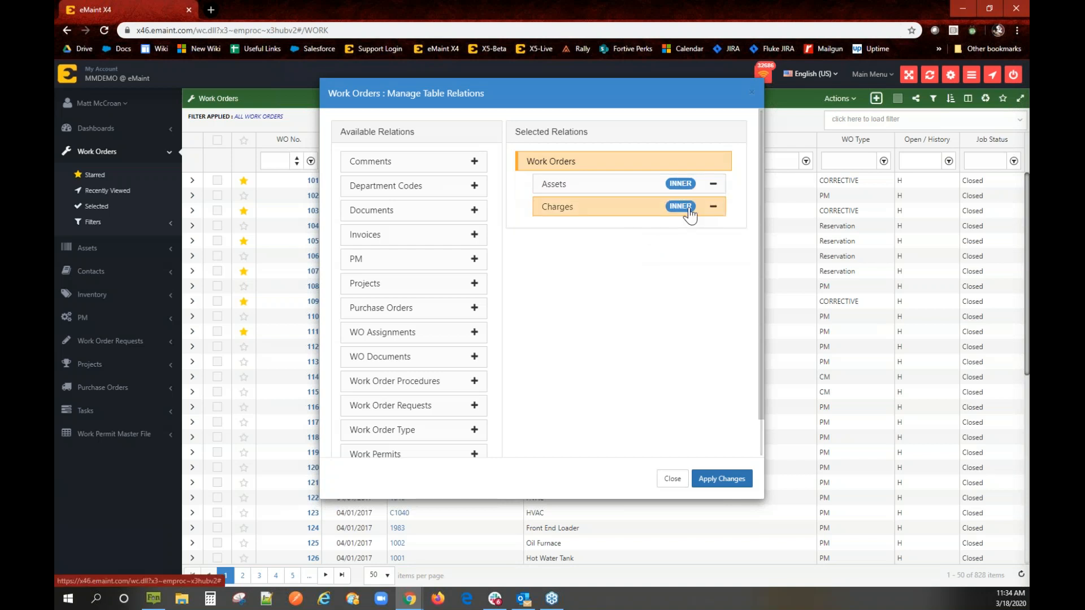
pyautogui.click(682, 208)
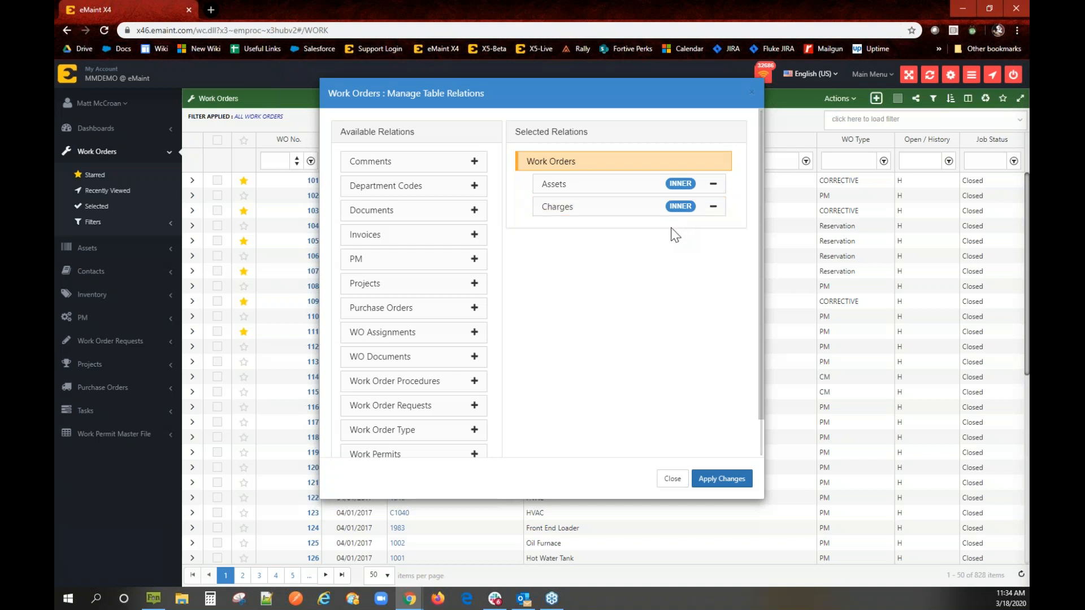
pyautogui.click(684, 186)
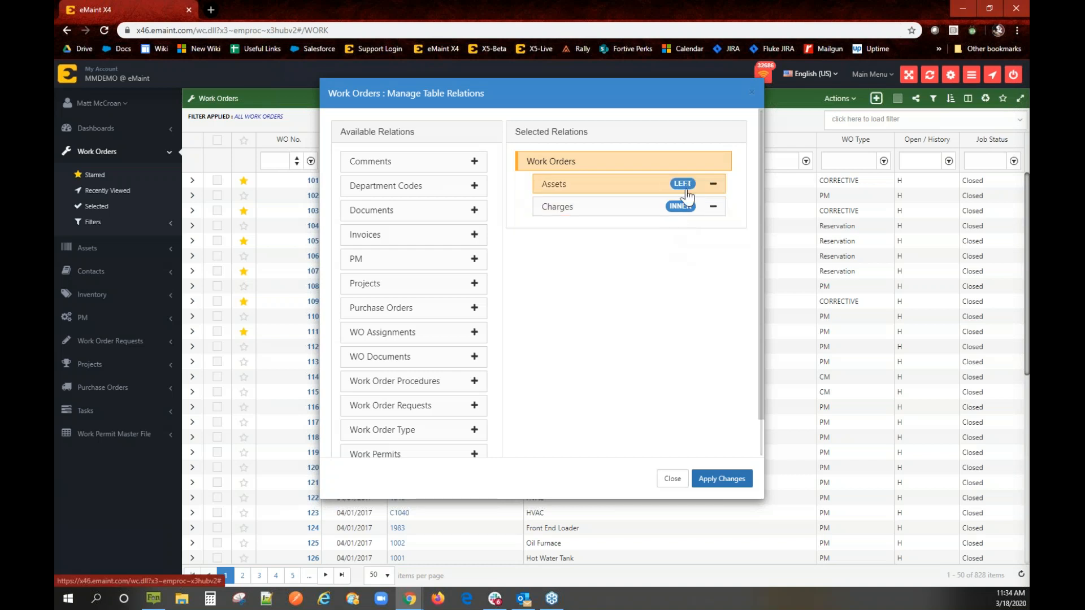
pyautogui.click(683, 206)
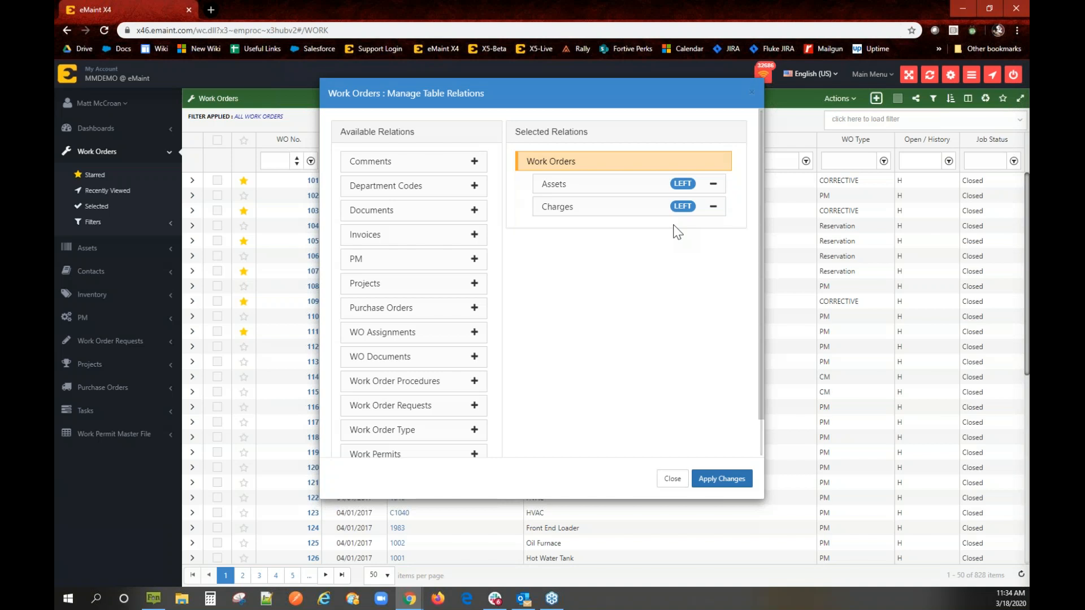
# Apply the table relation changes to the work orders list, and view the filter management options
pyautogui.click(741, 481)
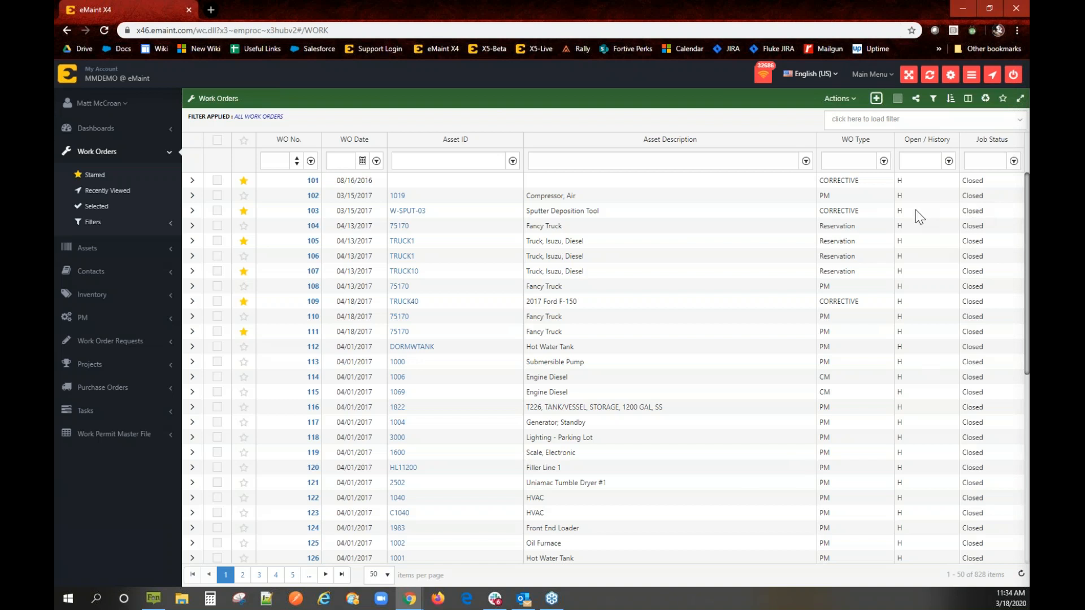
pyautogui.click(932, 99)
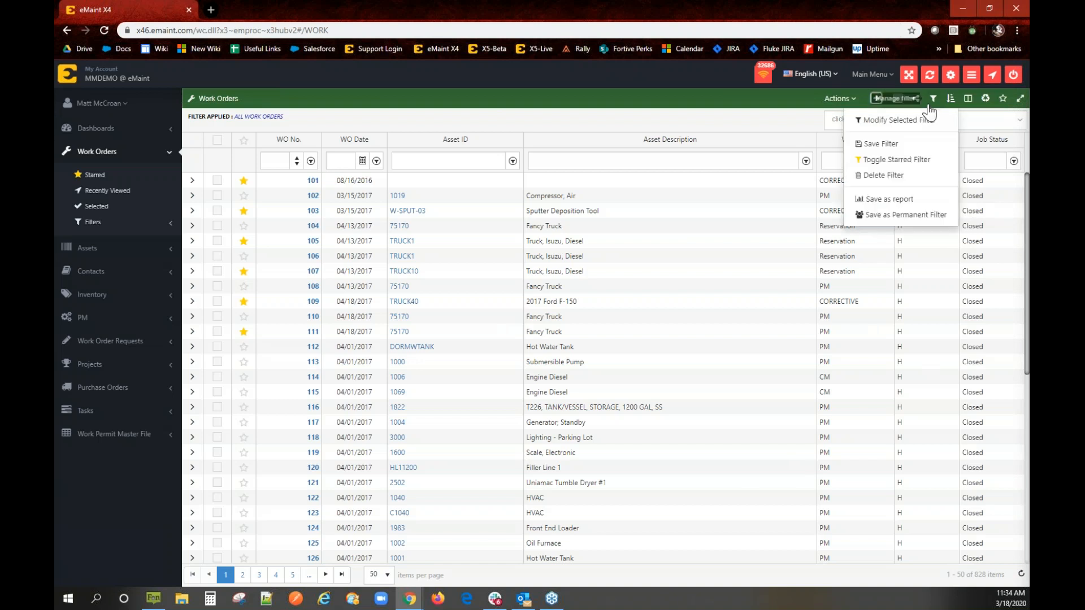
pyautogui.click(930, 105)
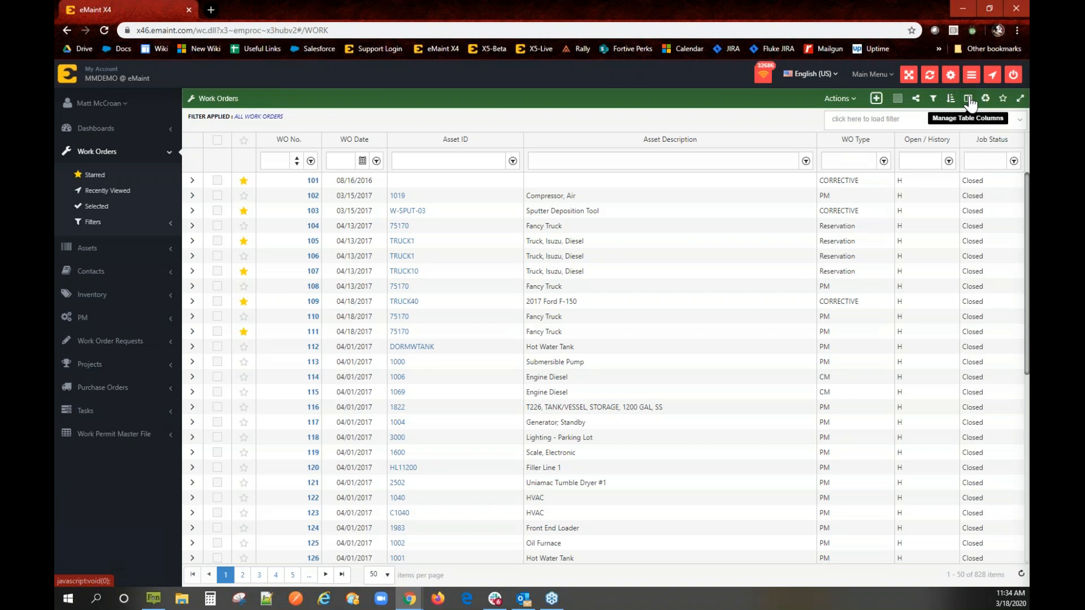
# Add the Available for Service? column from the Assets table to the selected grid columns, and place it directly after Asset ID
pyautogui.click(970, 103)
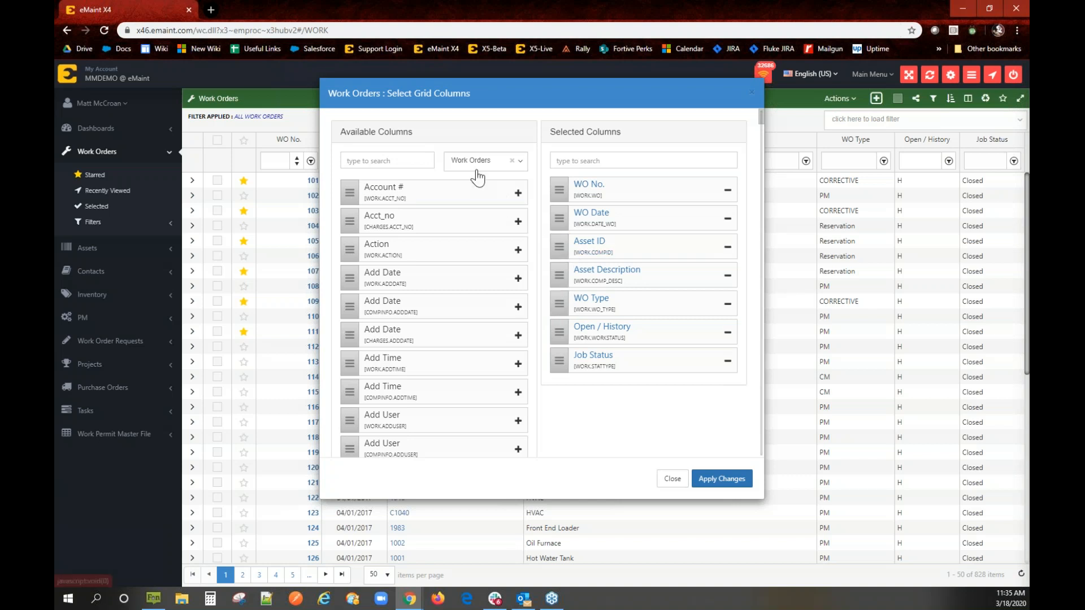
pyautogui.click(406, 160)
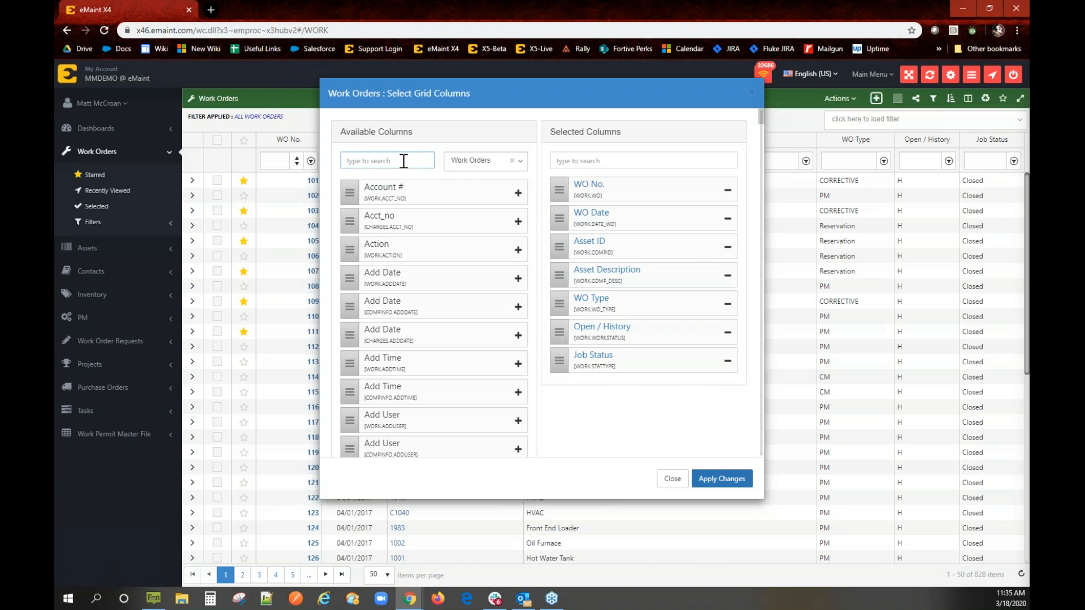
pyautogui.click(459, 163)
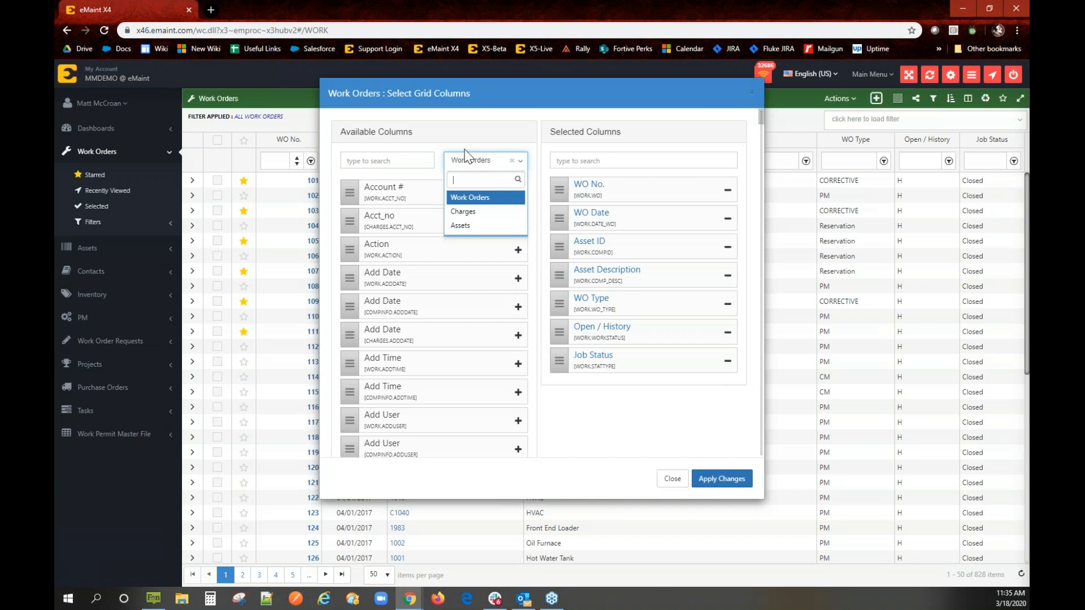
pyautogui.click(504, 228)
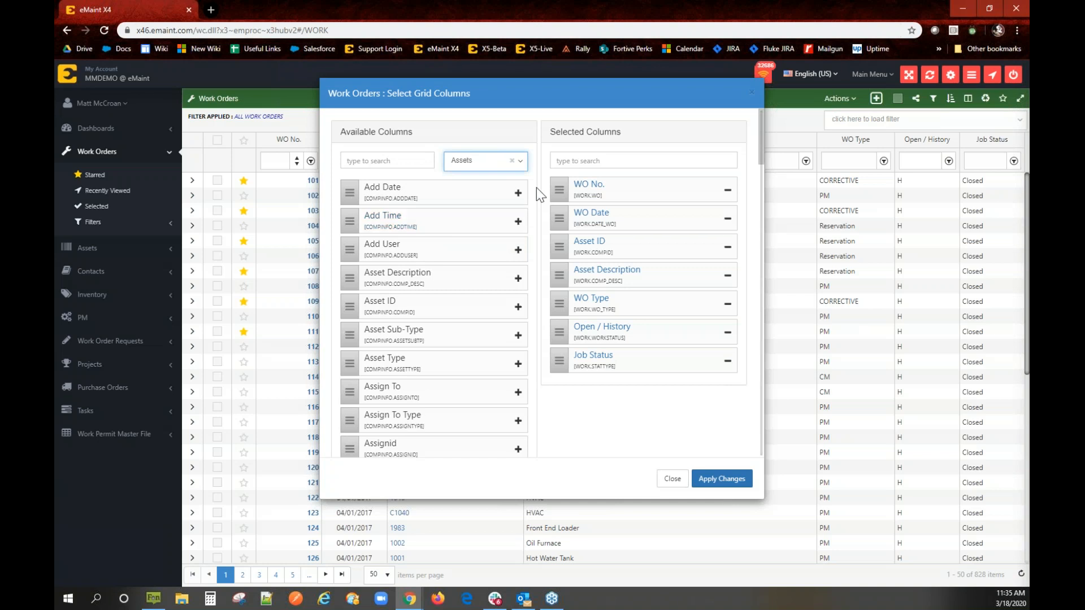
pyautogui.scroll(-15, 478, 259)
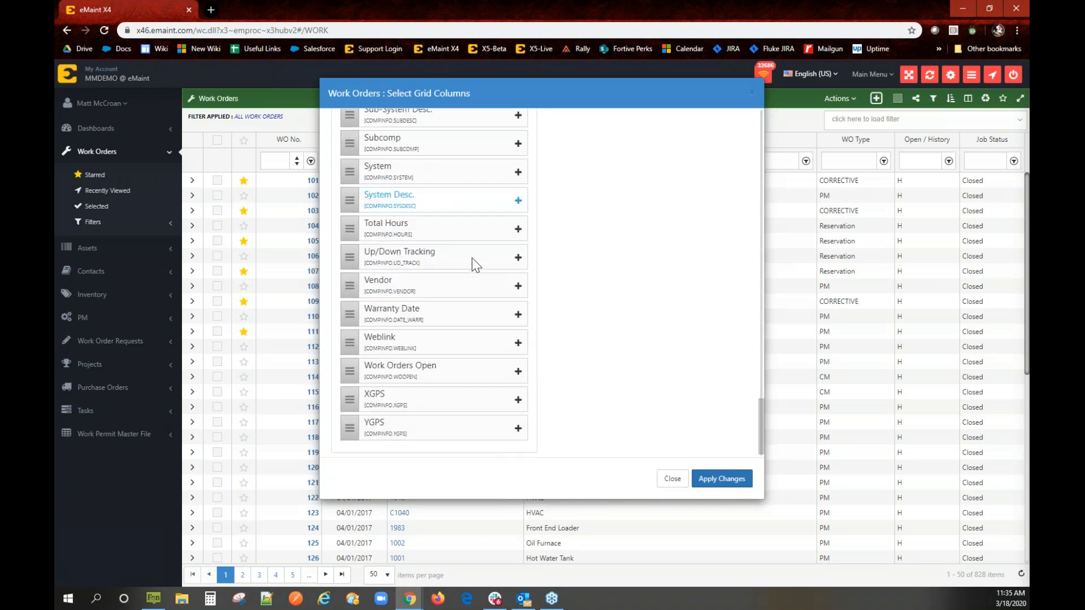
pyautogui.scroll(20, 471, 255)
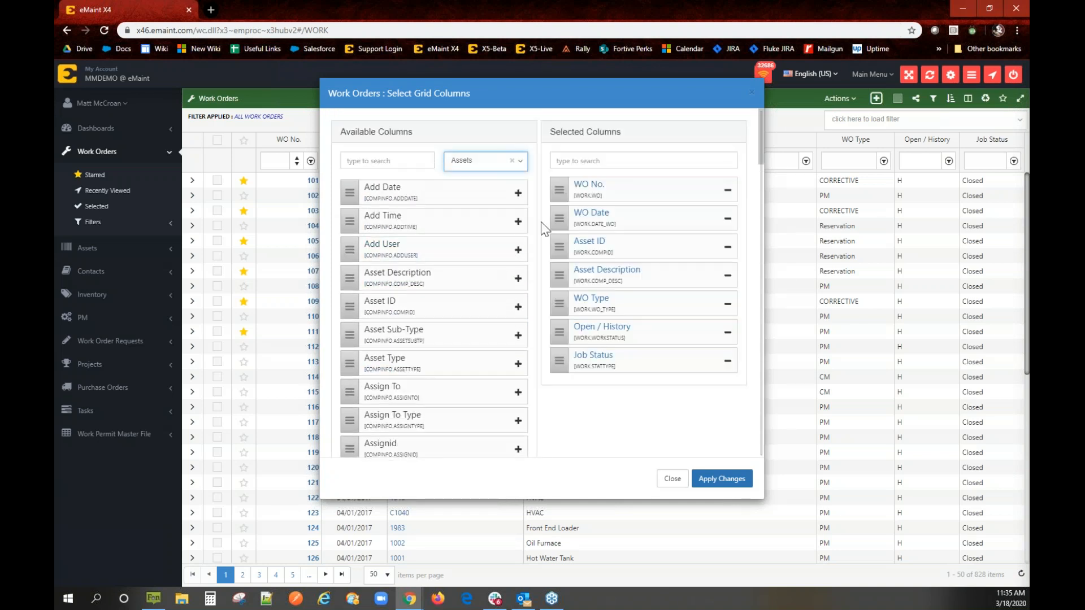
pyautogui.scroll(-3, 513, 305)
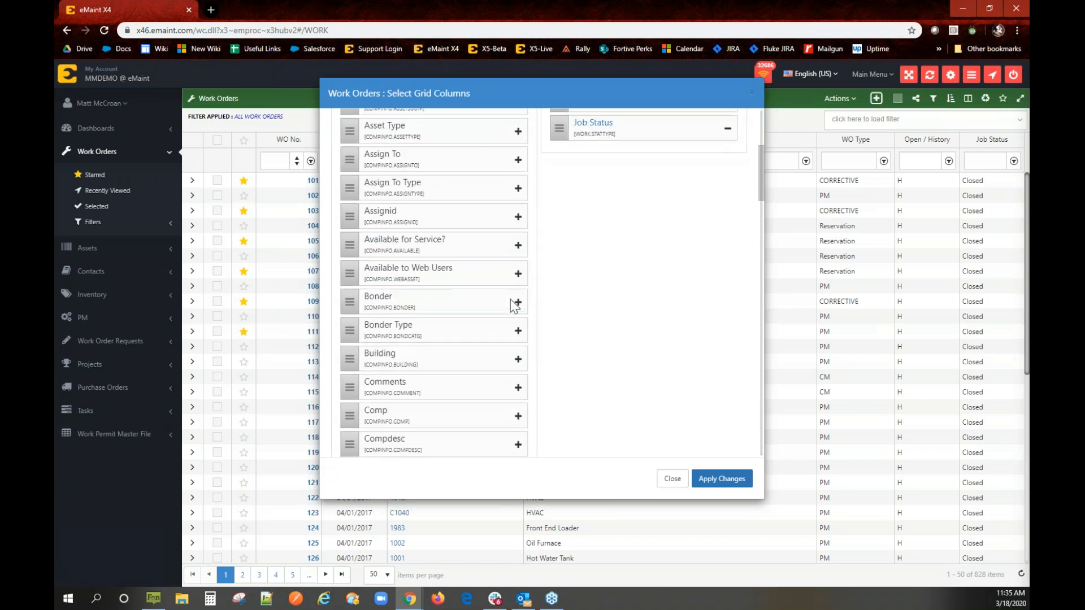
pyautogui.scroll(3, 506, 310)
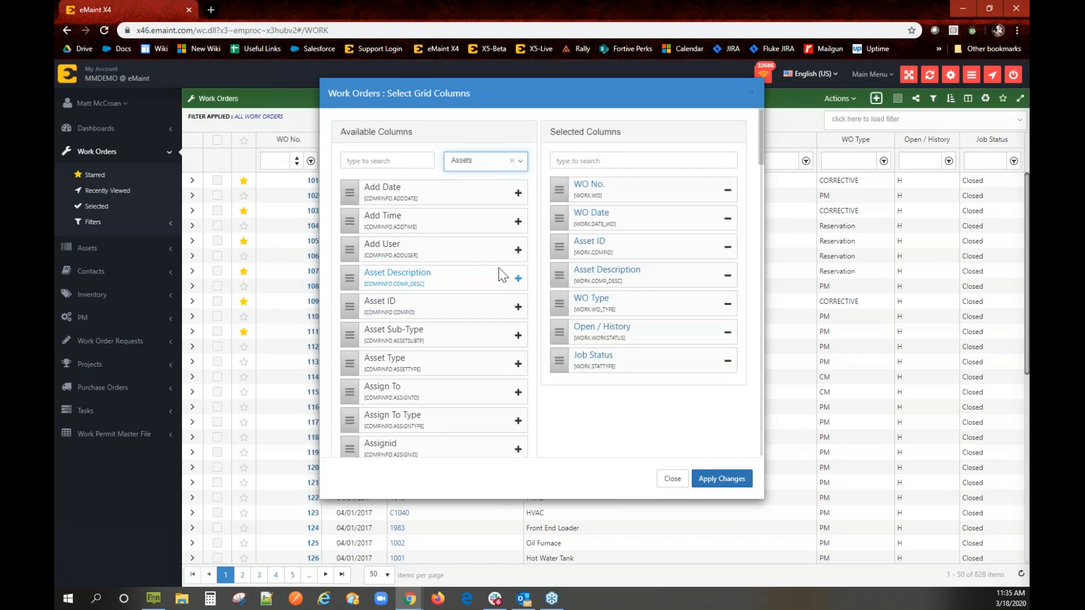
pyautogui.scroll(-4, 500, 274)
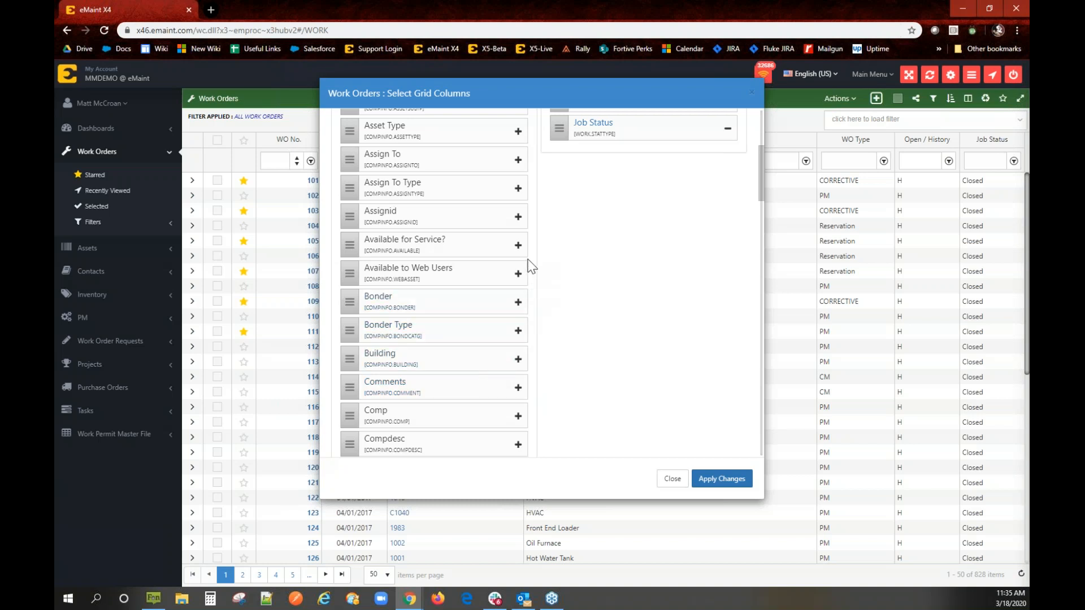
pyautogui.click(518, 246)
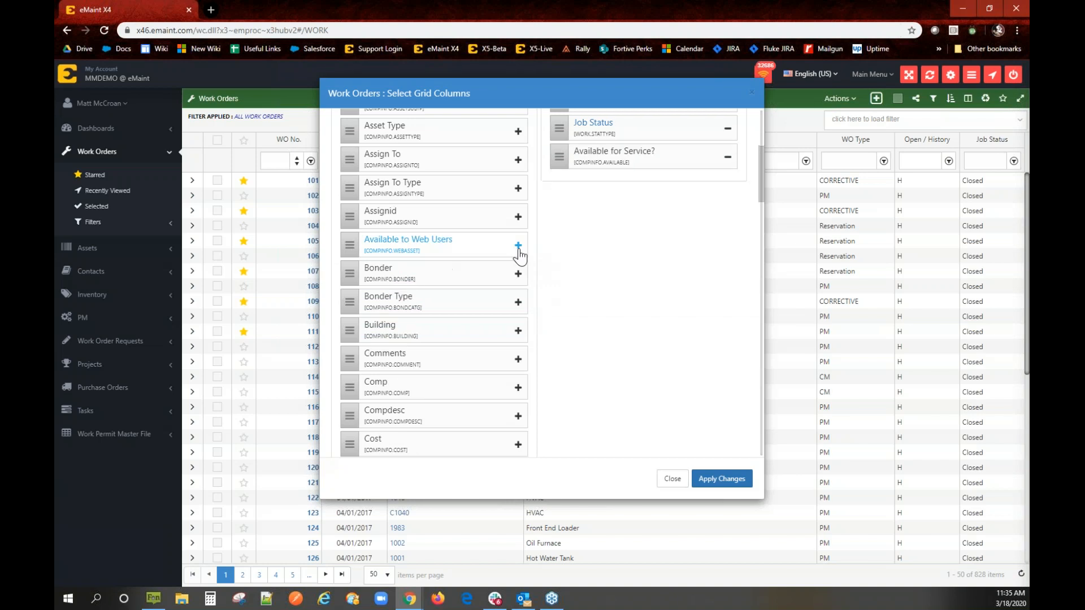
pyautogui.scroll(3, 610, 283)
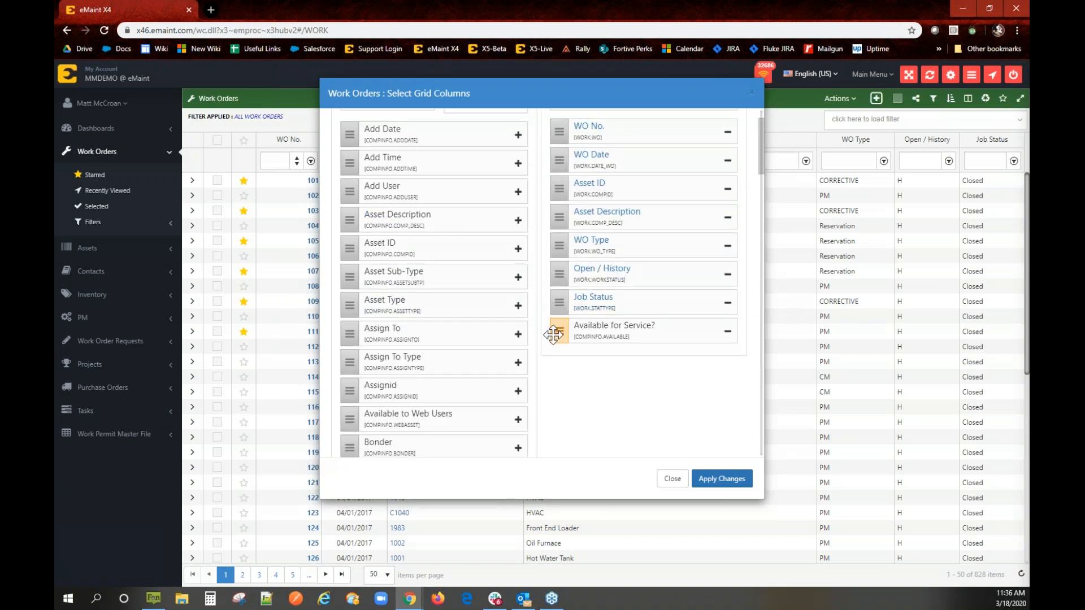
pyautogui.moveTo(556, 334); pyautogui.dragTo(558, 214)
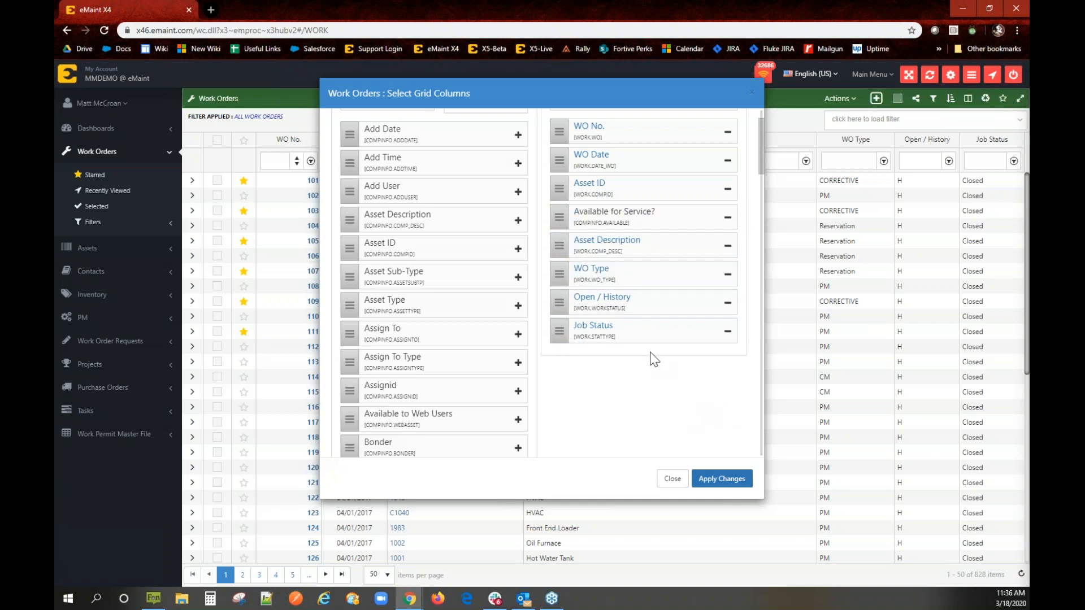
# Search the Charges table's available columns for "ext" and add Extcost to the selected grid columns
pyautogui.scroll(1, 413, 363)
pyautogui.click(491, 160)
pyautogui.click(476, 212)
pyautogui.click(420, 162)
pyautogui.write('ext')
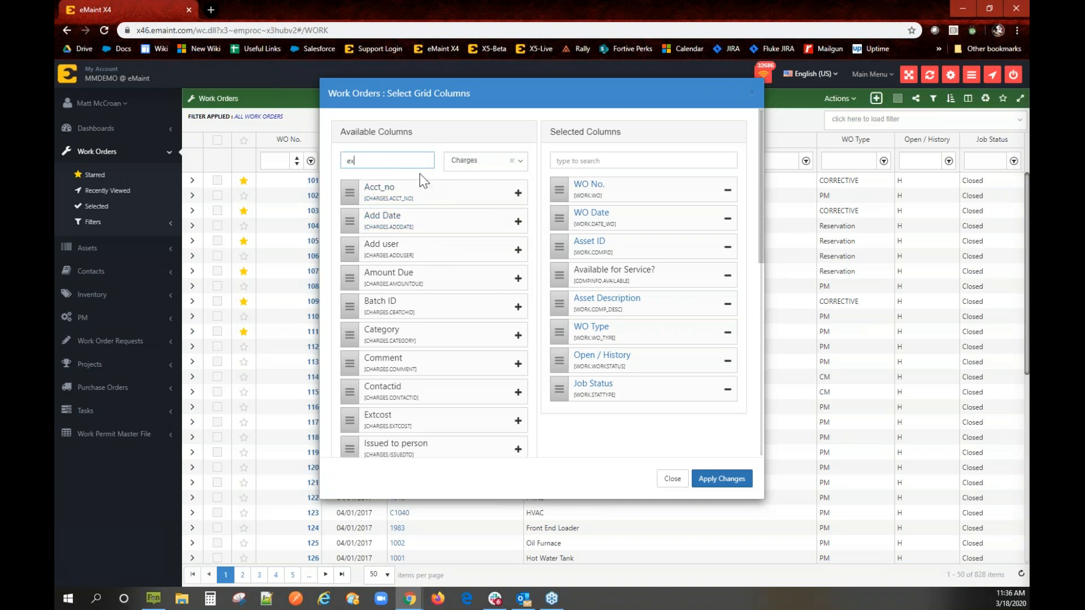
pyautogui.click(520, 194)
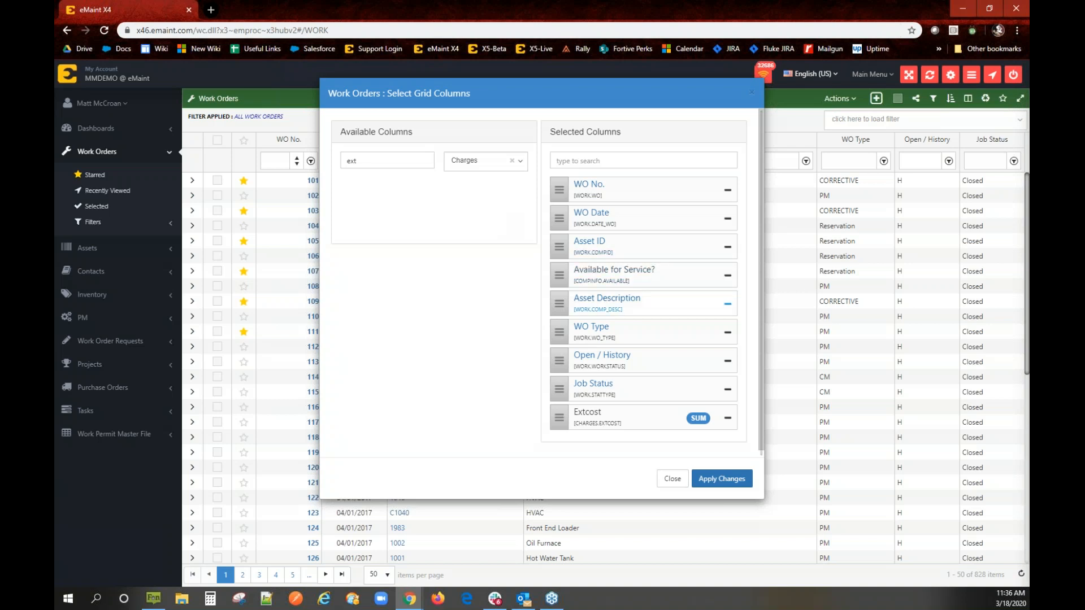
# Cycle the Extcost column's aggregate through options such as COUNT, return it to SUM, and apply the grid column changes
pyautogui.click(700, 421)
pyautogui.click(701, 422)
pyautogui.click(701, 422)
pyautogui.click(703, 425)
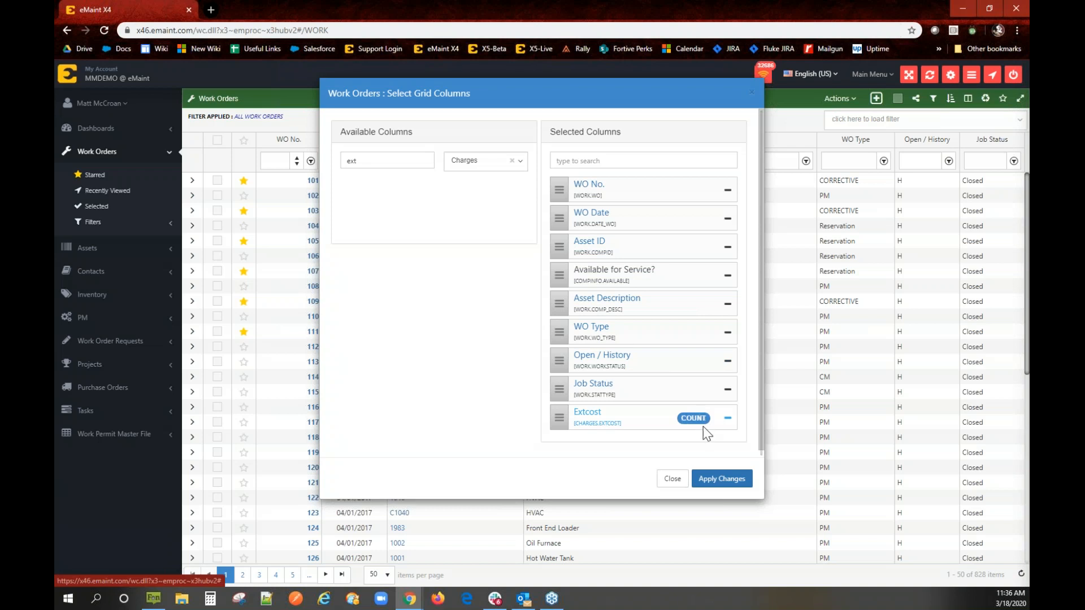
pyautogui.click(701, 424)
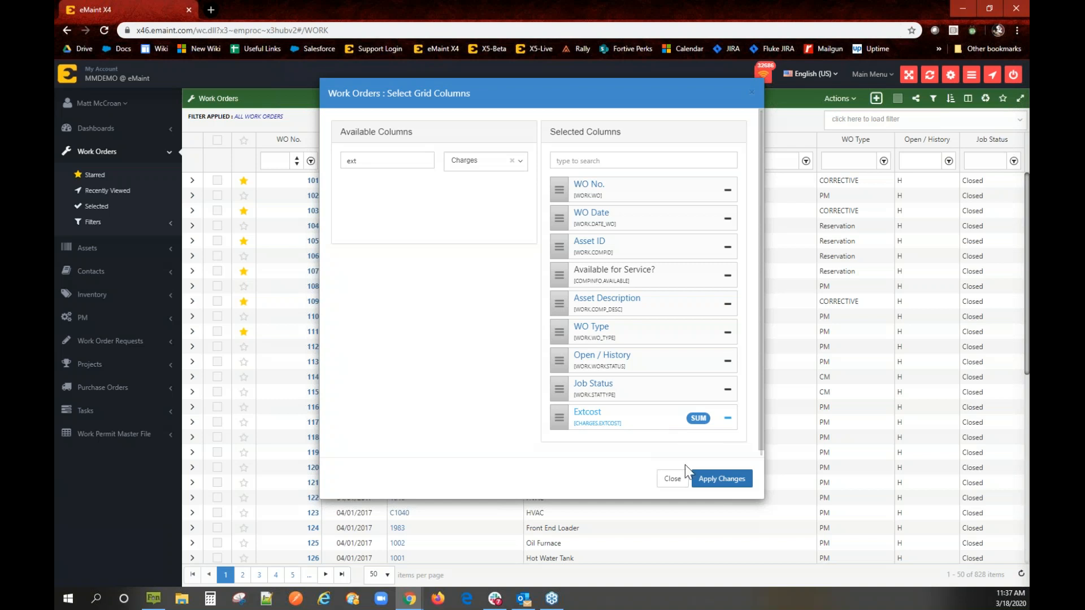
pyautogui.click(710, 484)
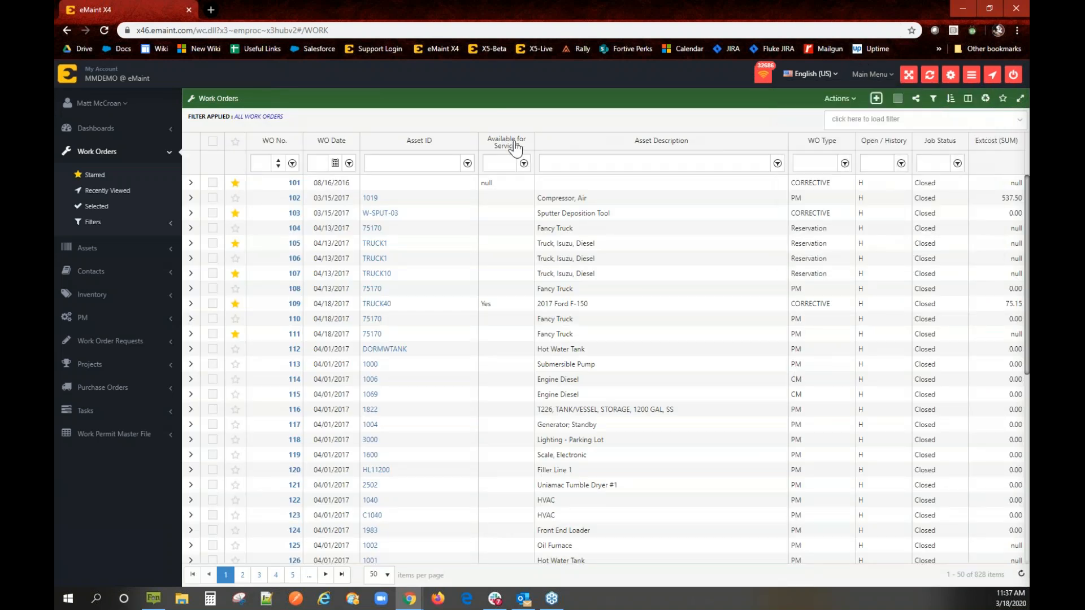
# Examine the Available for Service? values pulled from the Assets table in the work orders list
pyautogui.scroll(-2, 558, 242)
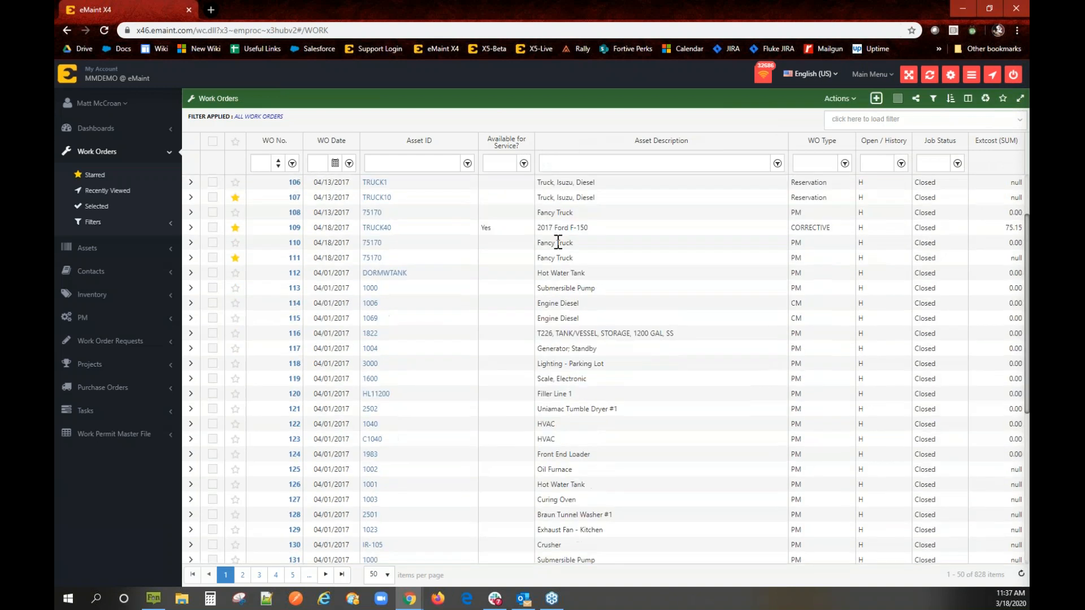
pyautogui.doubleClick(485, 229)
pyautogui.click(503, 214)
pyautogui.doubleClick(501, 212)
pyautogui.click(500, 212)
pyautogui.scroll(2, 498, 232)
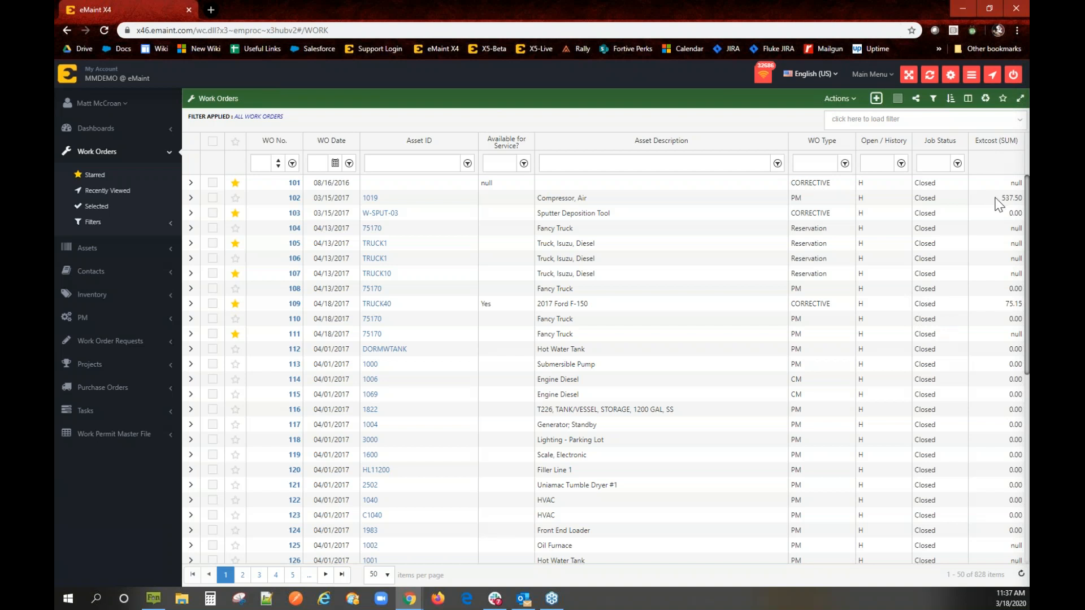
# Compare the Extcost (SUM) of work order 102 with the total in its Work Order Charges, and return to the list
pyautogui.moveTo(995, 197); pyautogui.dragTo(1022, 198)
pyautogui.click(295, 204)
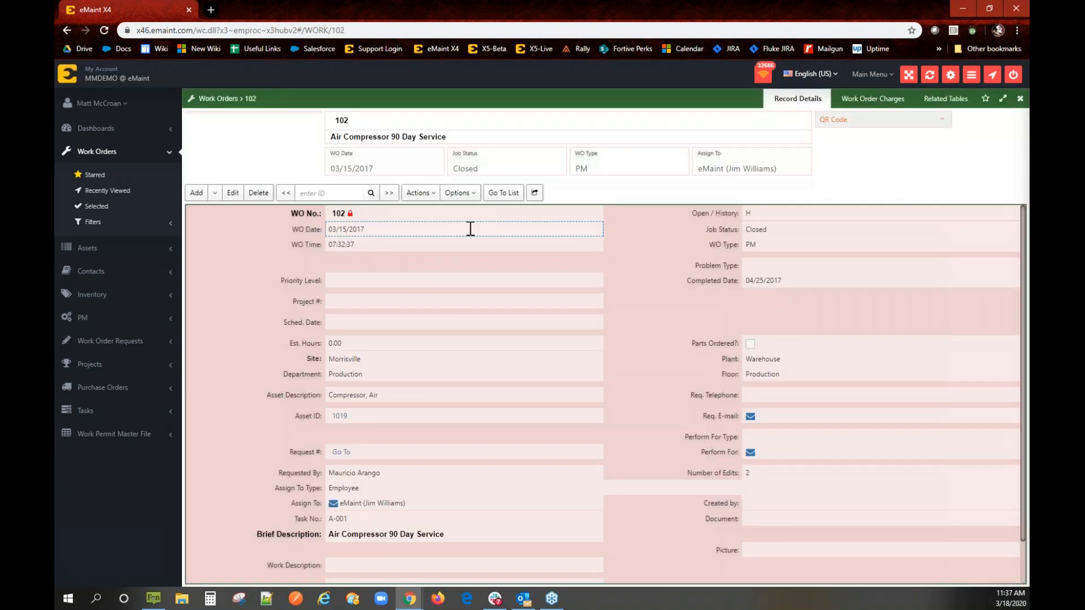
pyautogui.click(870, 99)
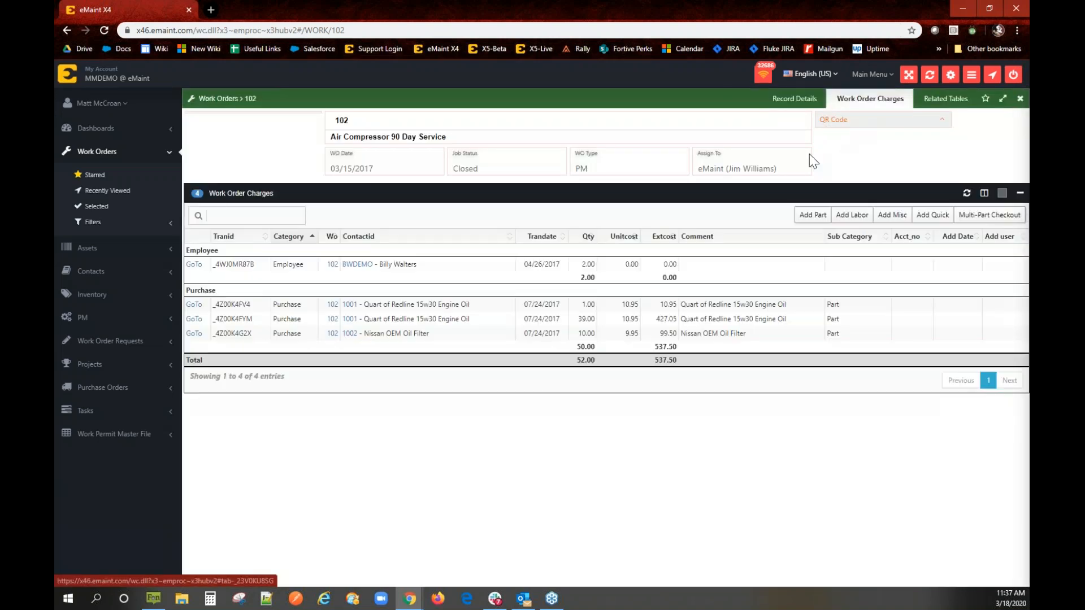
pyautogui.moveTo(684, 364); pyautogui.dragTo(656, 364)
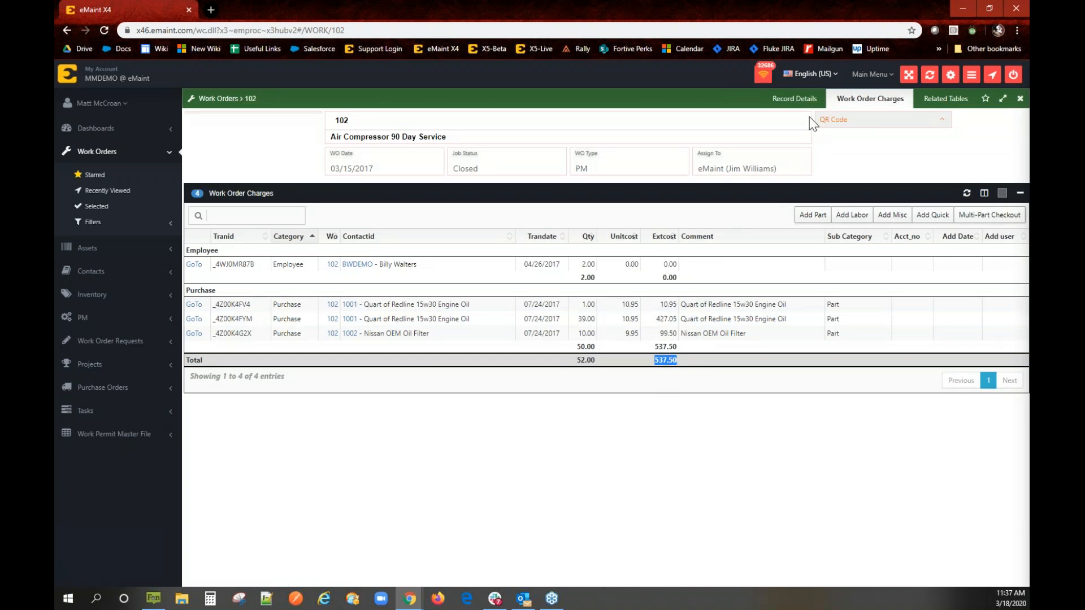
pyautogui.click(796, 98)
pyautogui.click(503, 193)
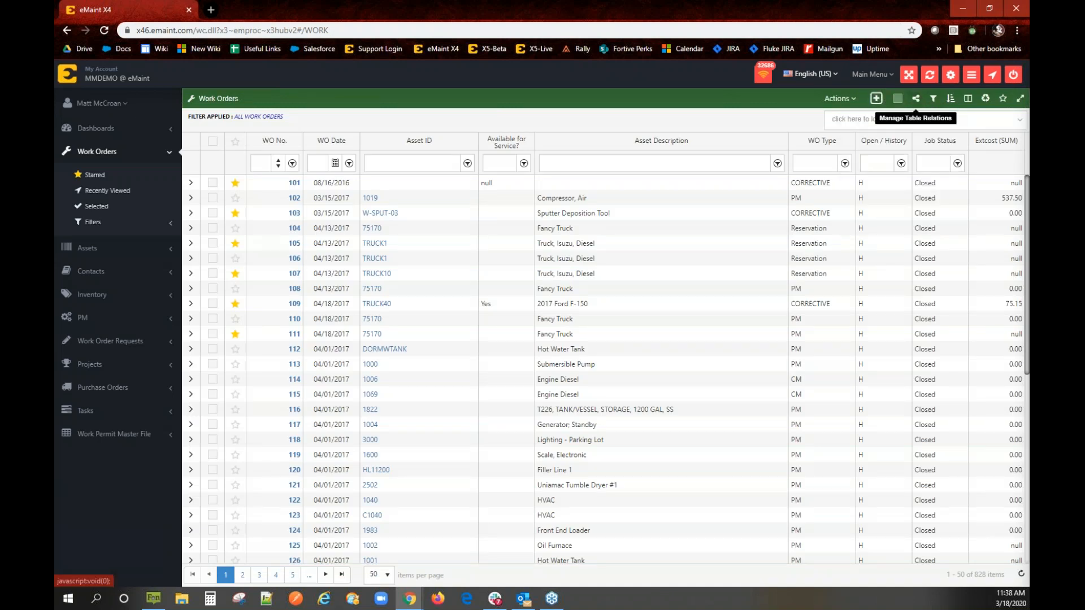
# Remove the Charges relation from the Work Orders table relations and apply the change
pyautogui.click(915, 98)
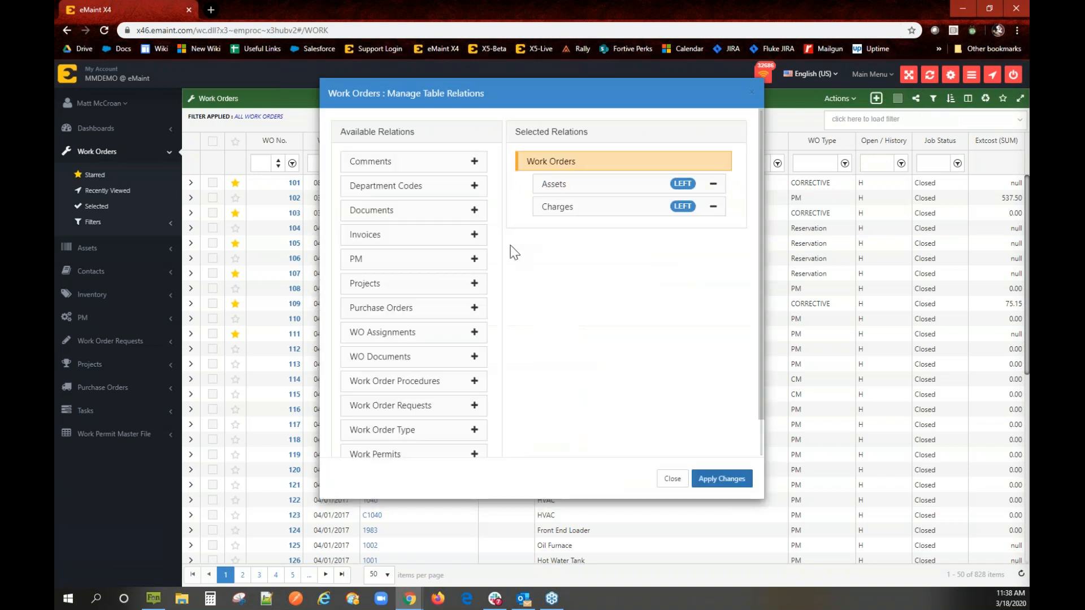
pyautogui.click(712, 207)
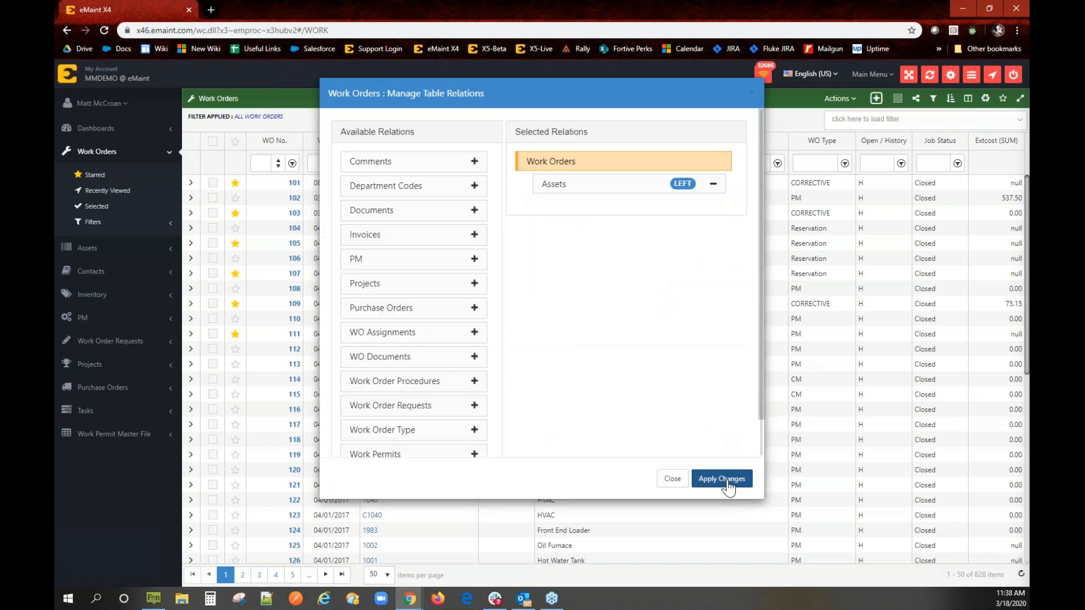
pyautogui.click(728, 484)
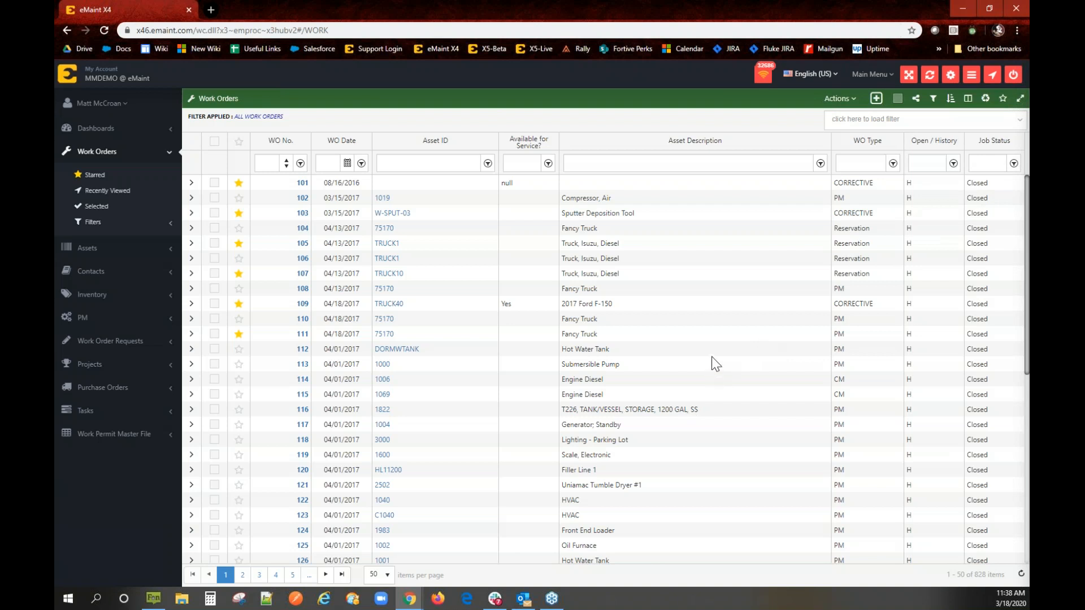
# Filter the work orders list to records whose Asset Description contains "truck"
pyautogui.click(941, 101)
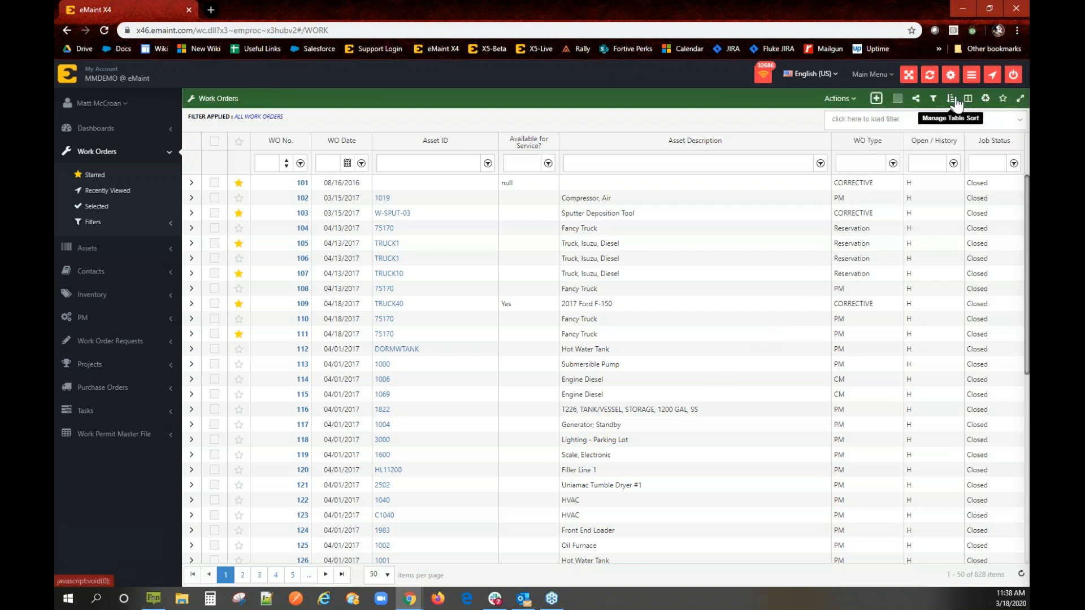
pyautogui.moveTo(935, 101)
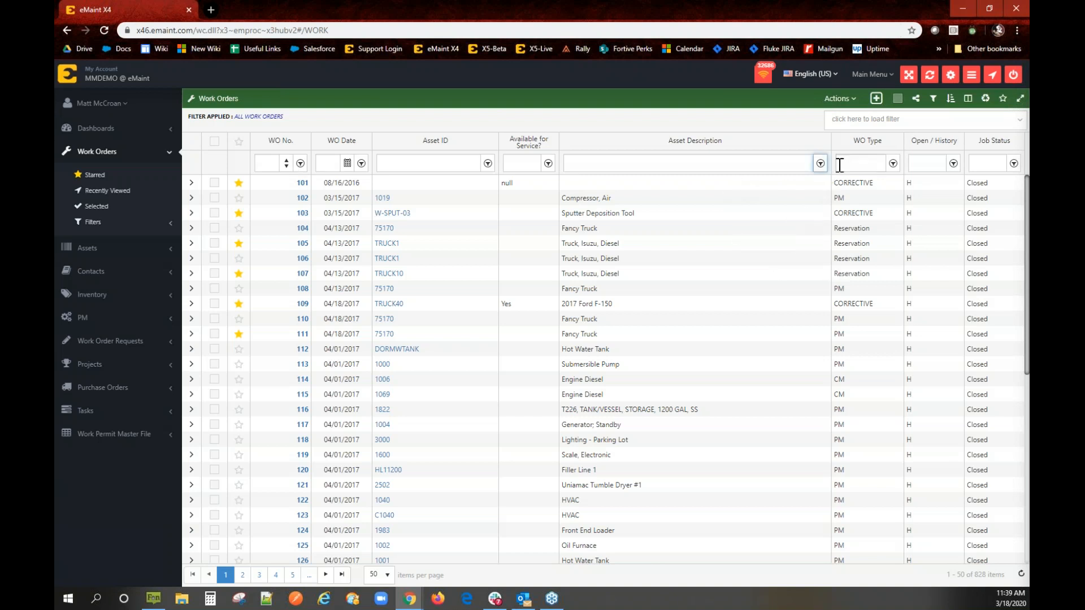
pyautogui.click(820, 164)
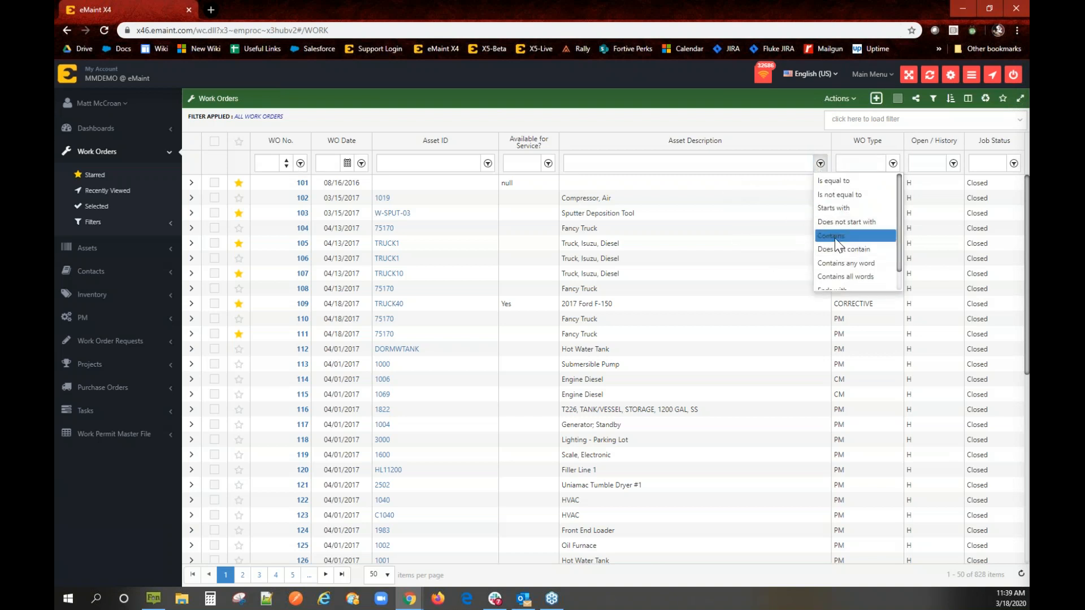
pyautogui.click(835, 238)
pyautogui.click(646, 168)
pyautogui.write('truck')
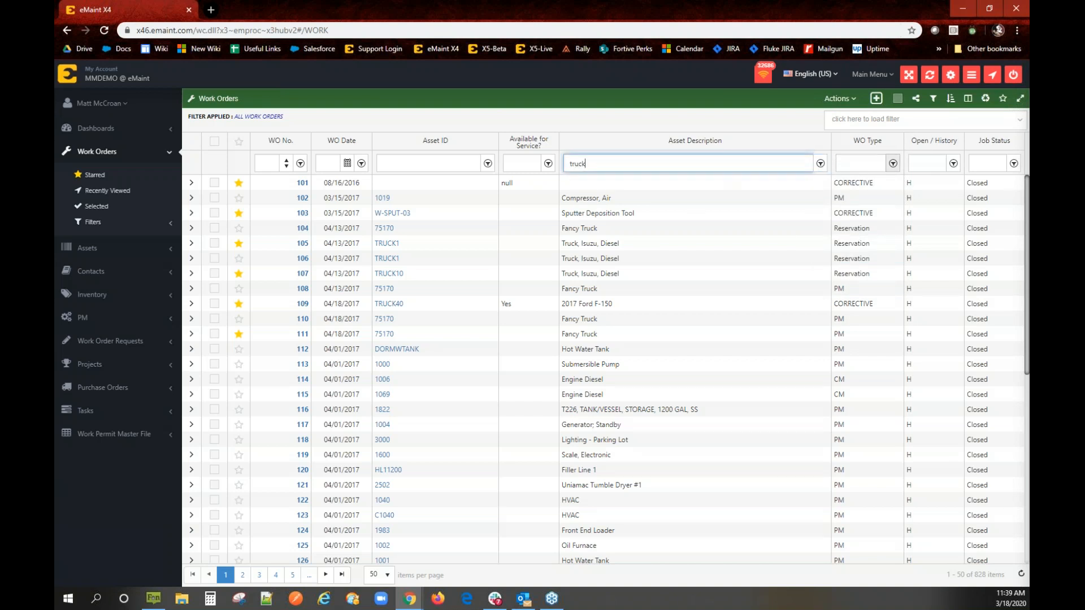
# Narrow the list further to WO Type containing "pm" and Open / History containing "o"
pyautogui.click(877, 163)
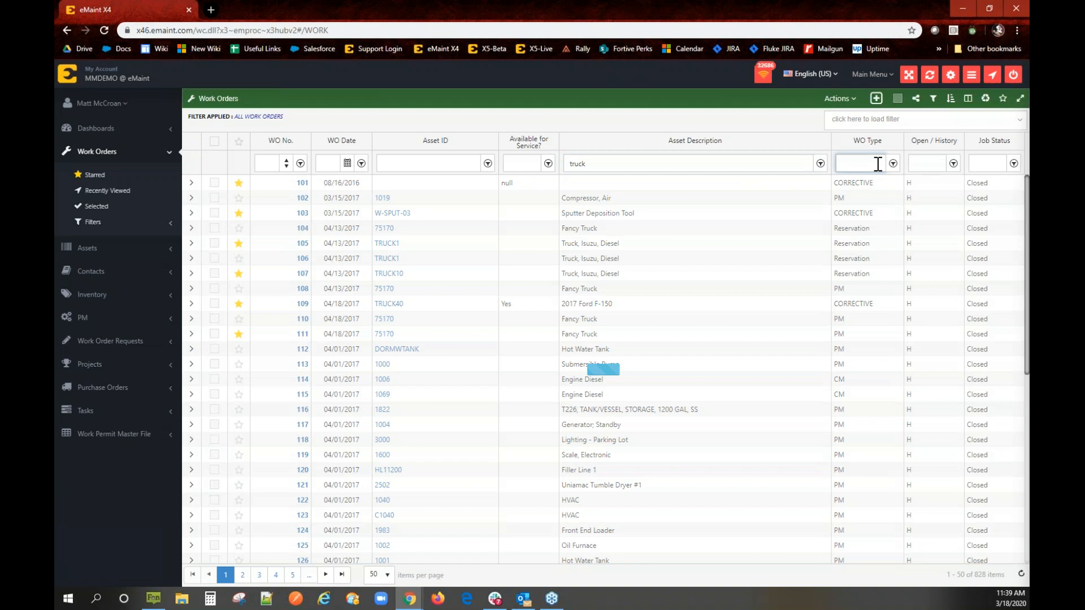
pyautogui.write('pm')
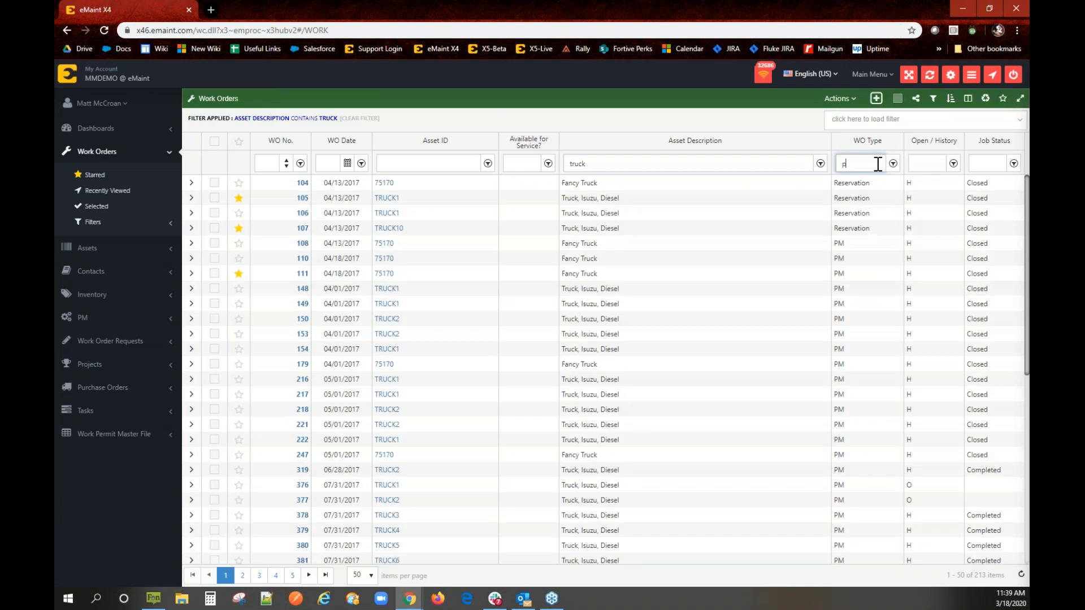
pyautogui.click(916, 164)
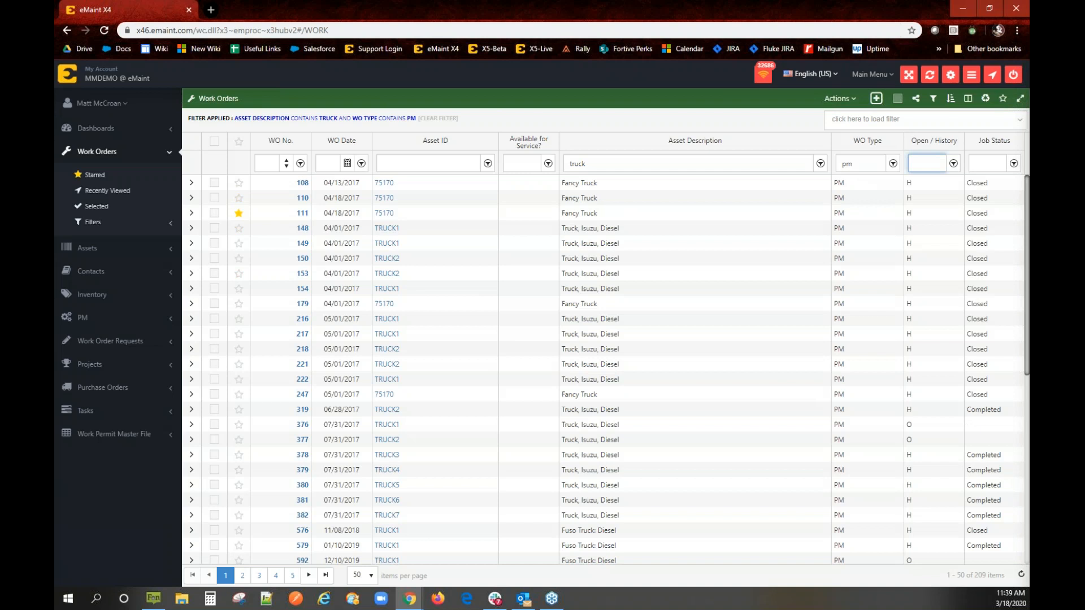
pyautogui.press('Return')
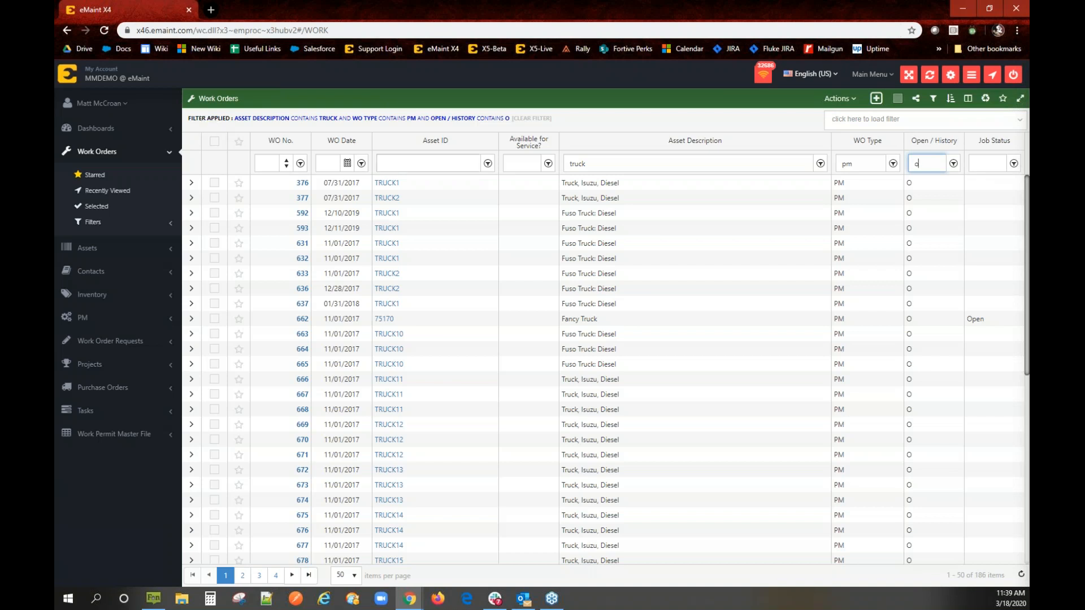
# Save the current filter as a Global filter named "Truck PMs that are Open", and close the save dialog
pyautogui.click(934, 101)
pyautogui.click(935, 107)
pyautogui.click(935, 106)
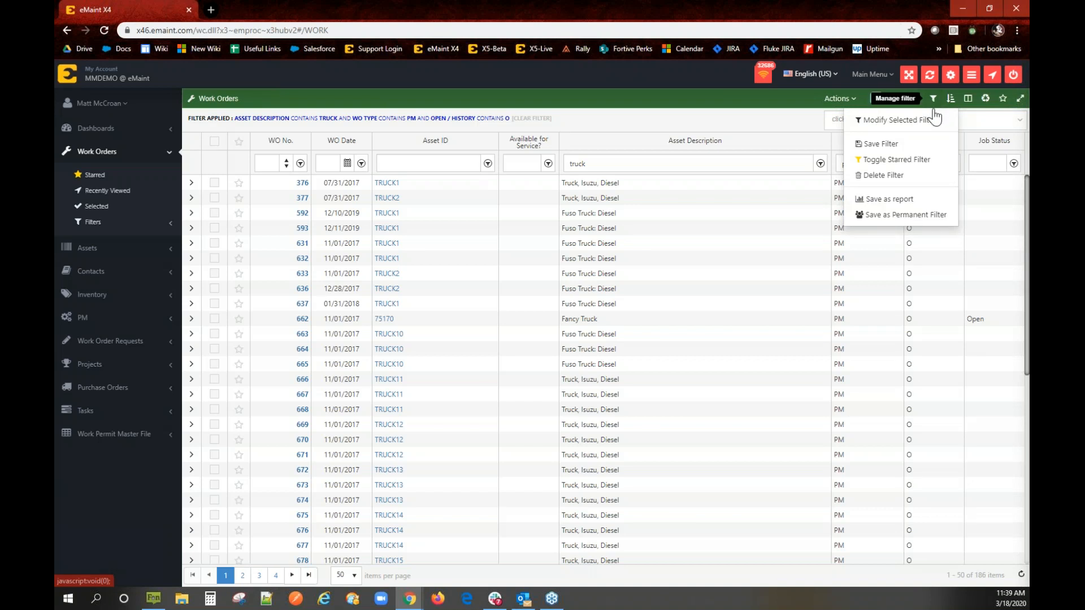
pyautogui.click(914, 145)
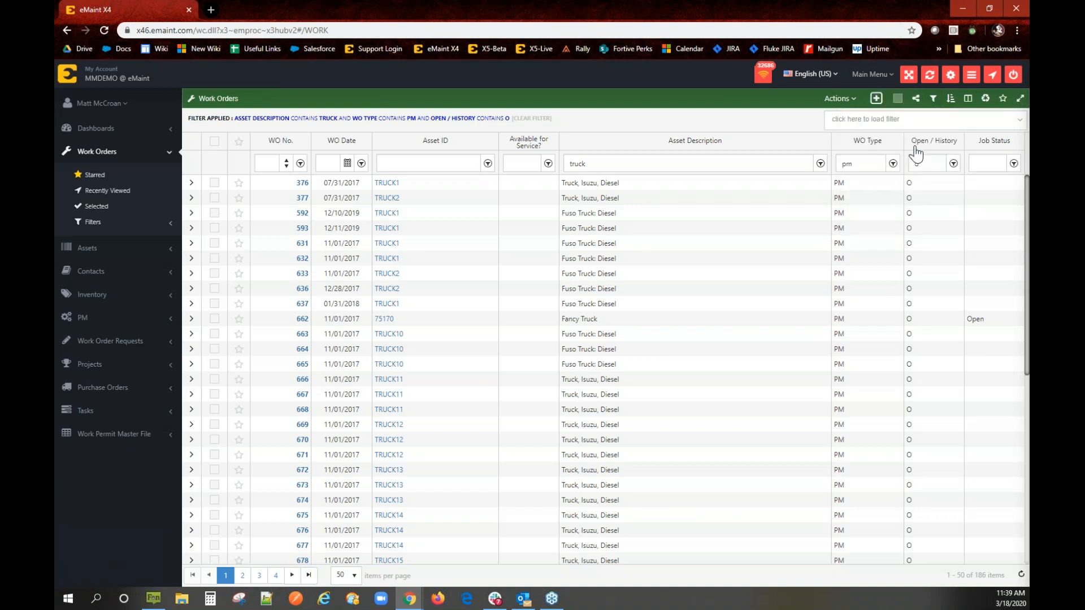
pyautogui.moveTo(486, 162); pyautogui.dragTo(484, 148)
pyautogui.click(496, 146)
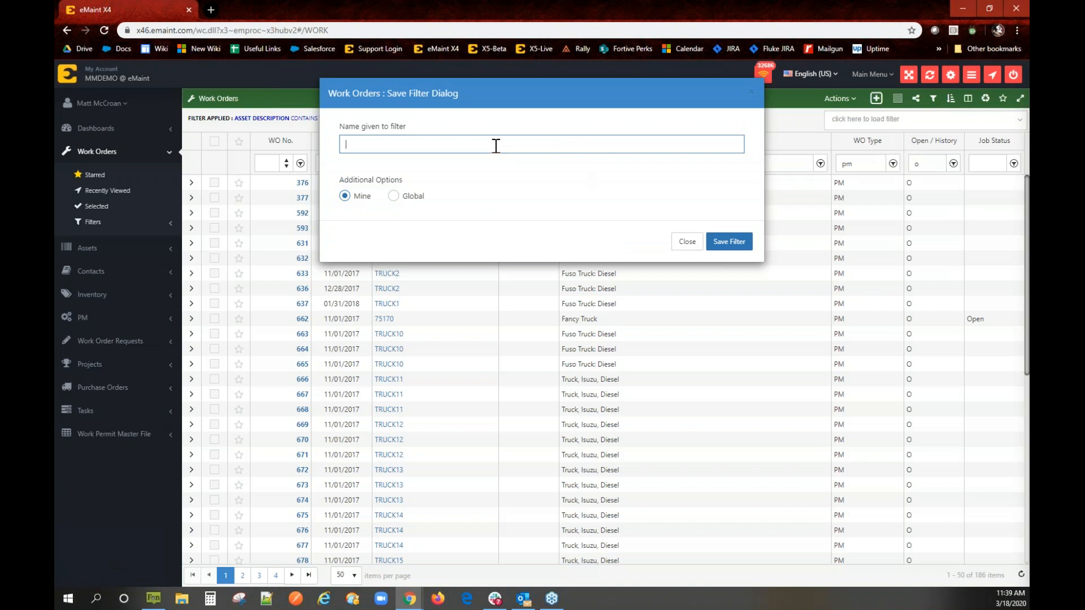
pyautogui.write('Truck PMs that')
pyautogui.press('BackSpace')
pyautogui.press('BackSpace')
pyautogui.press('BackSpace')
pyautogui.click(393, 196)
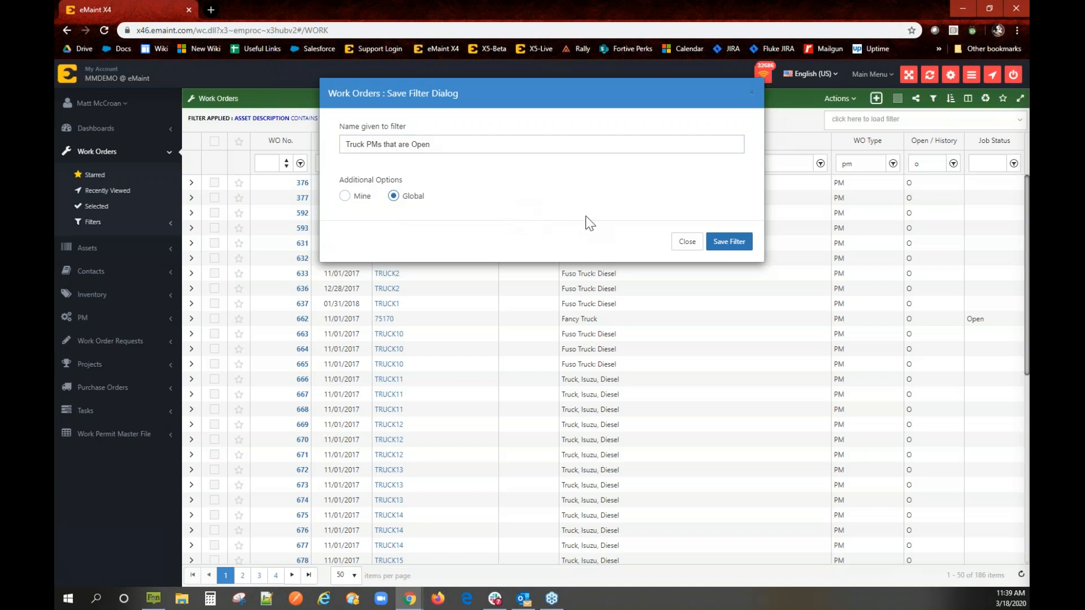
pyautogui.click(730, 243)
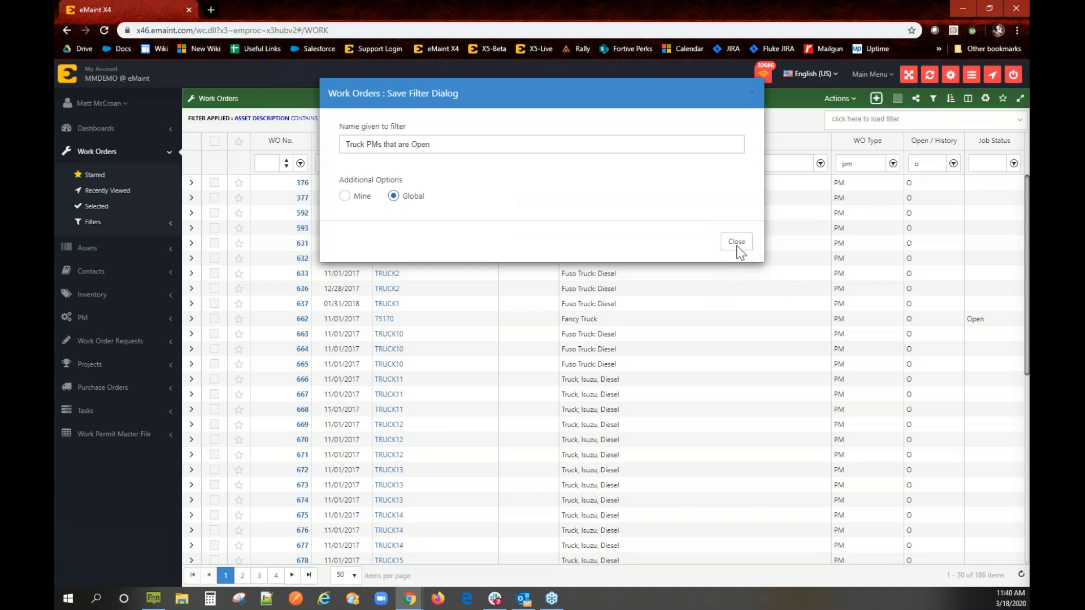
pyautogui.click(737, 243)
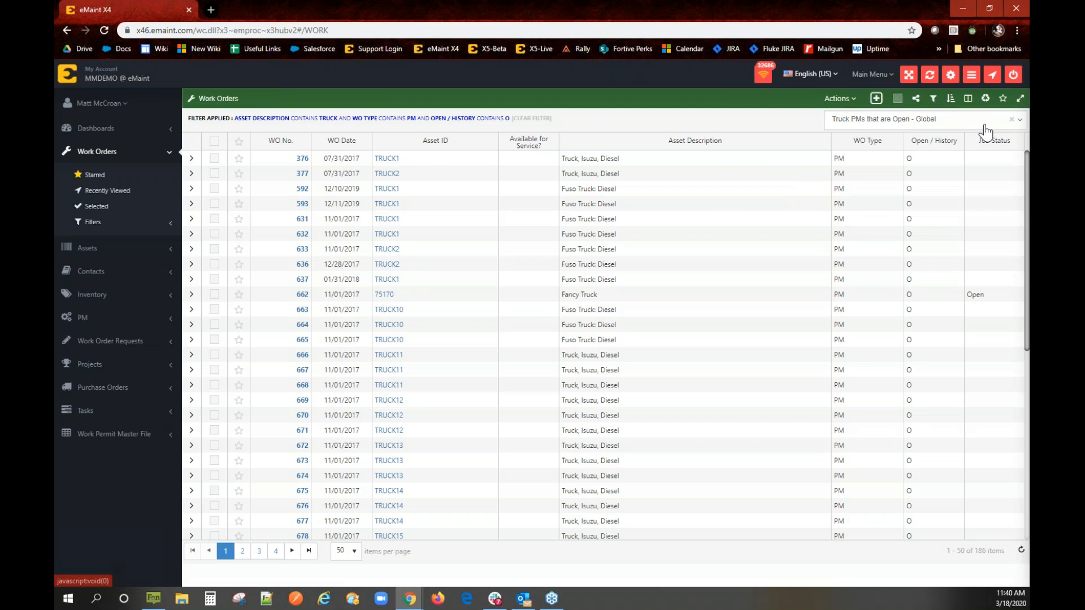
# Review the saved filters available for loading under My Filters and Global Filters, keeping the current filter selected
pyautogui.click(943, 129)
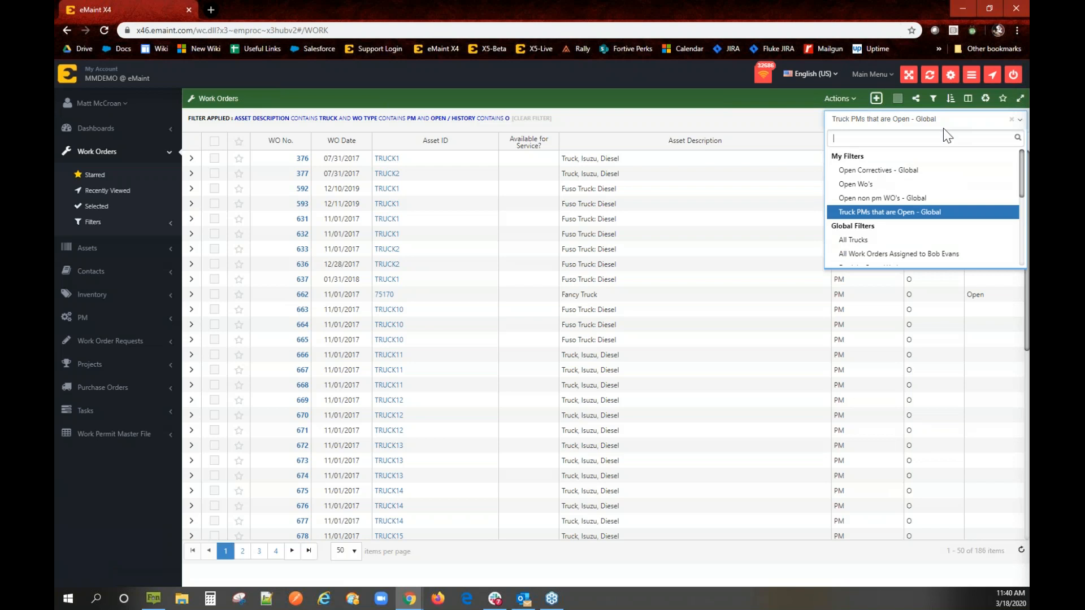
pyautogui.scroll(-5, 926, 199)
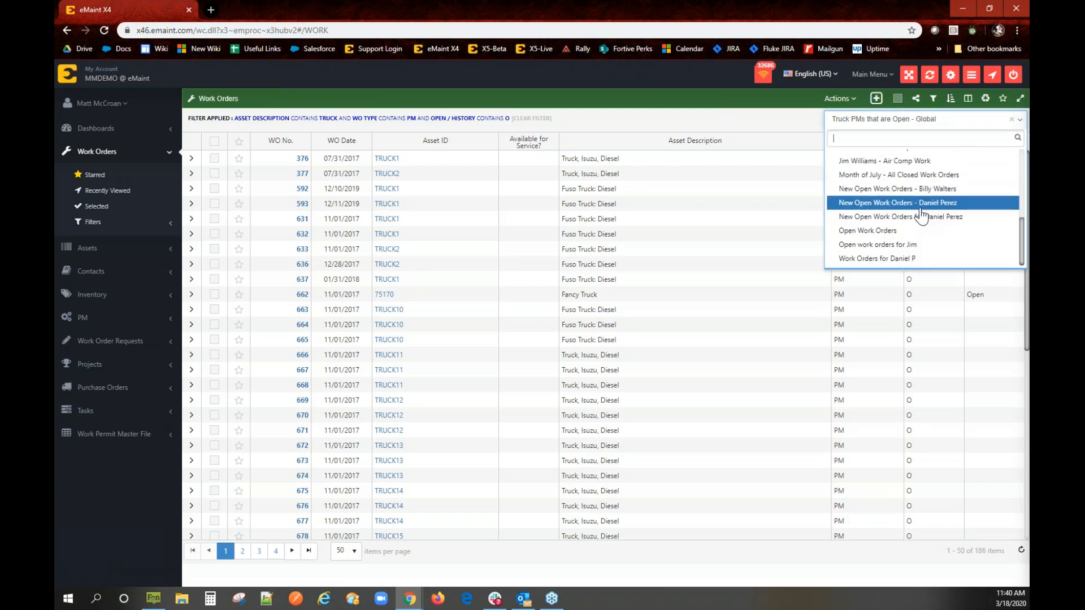
pyautogui.scroll(5, 924, 211)
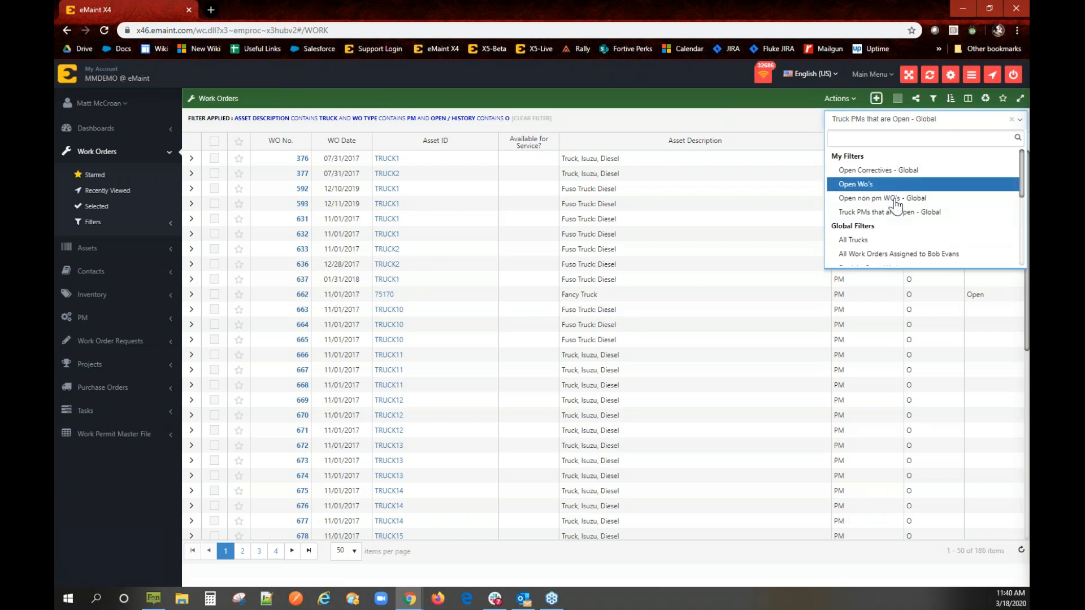
pyautogui.scroll(-3, 895, 206)
pyautogui.scroll(2, 895, 208)
pyautogui.scroll(2, 898, 207)
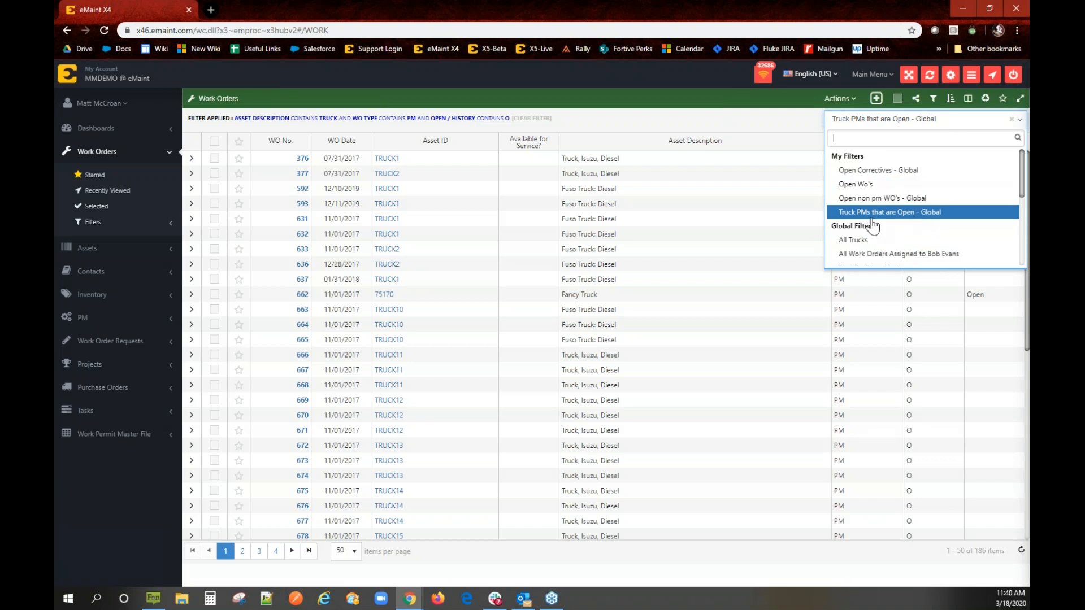
pyautogui.scroll(-4, 875, 215)
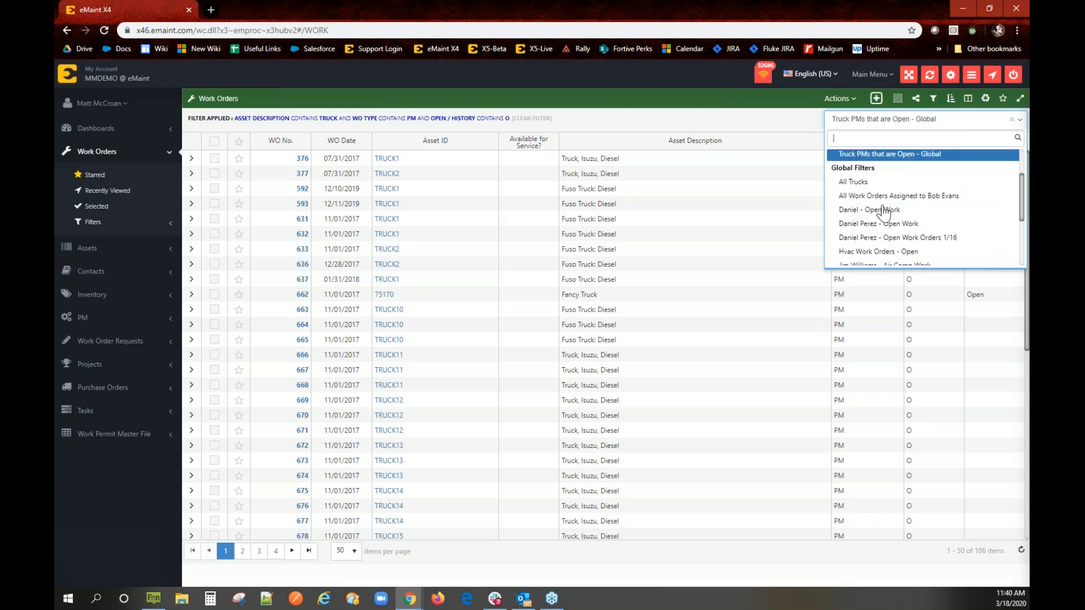
pyautogui.scroll(-2, 899, 197)
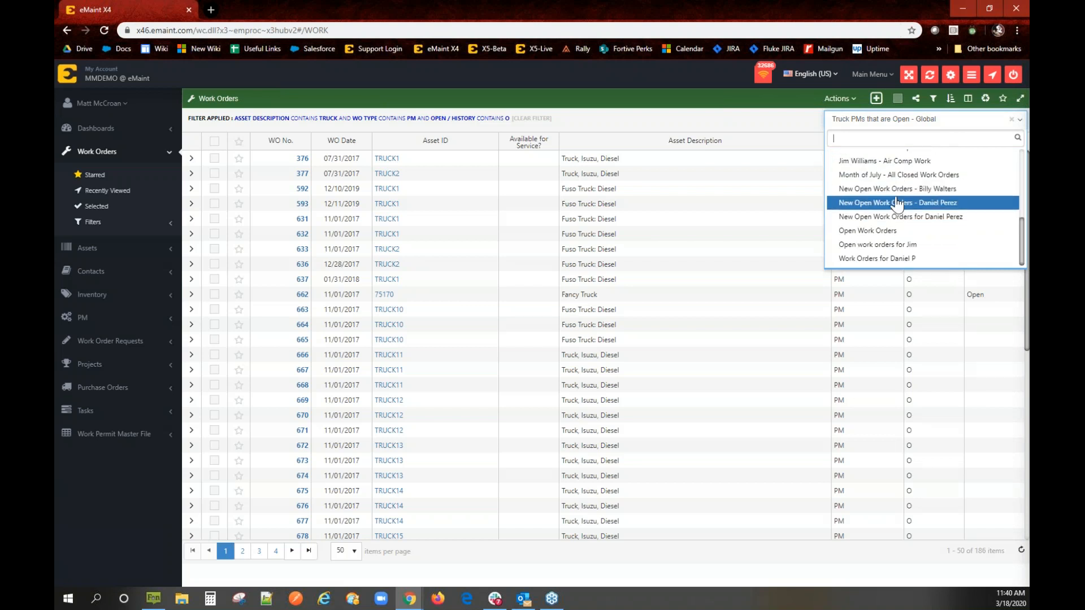
pyautogui.scroll(3, 895, 207)
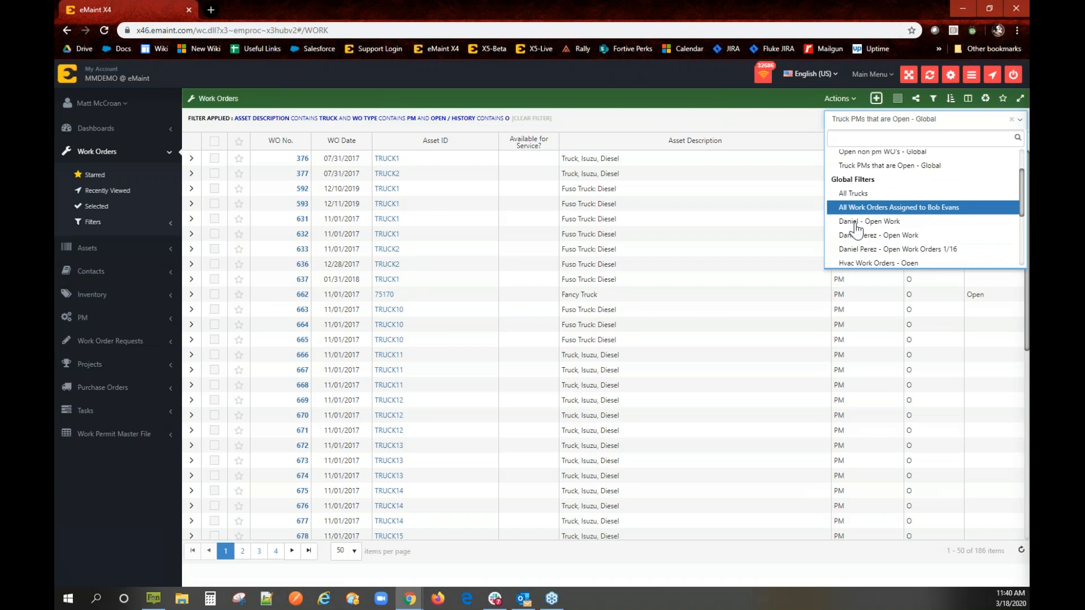
pyautogui.scroll(1, 873, 208)
pyautogui.scroll(1, 882, 197)
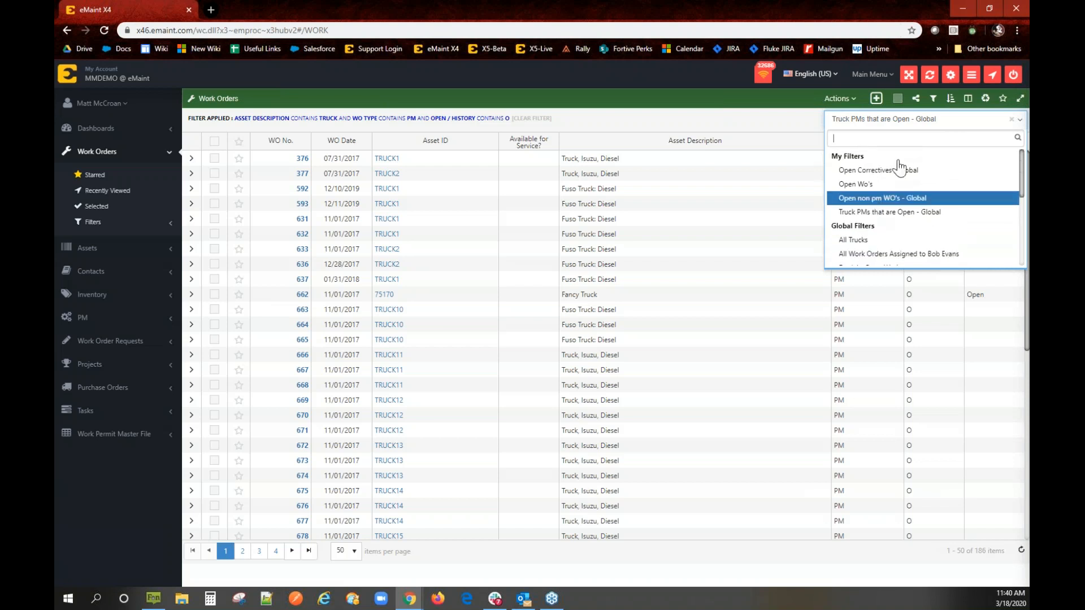
pyautogui.click(913, 125)
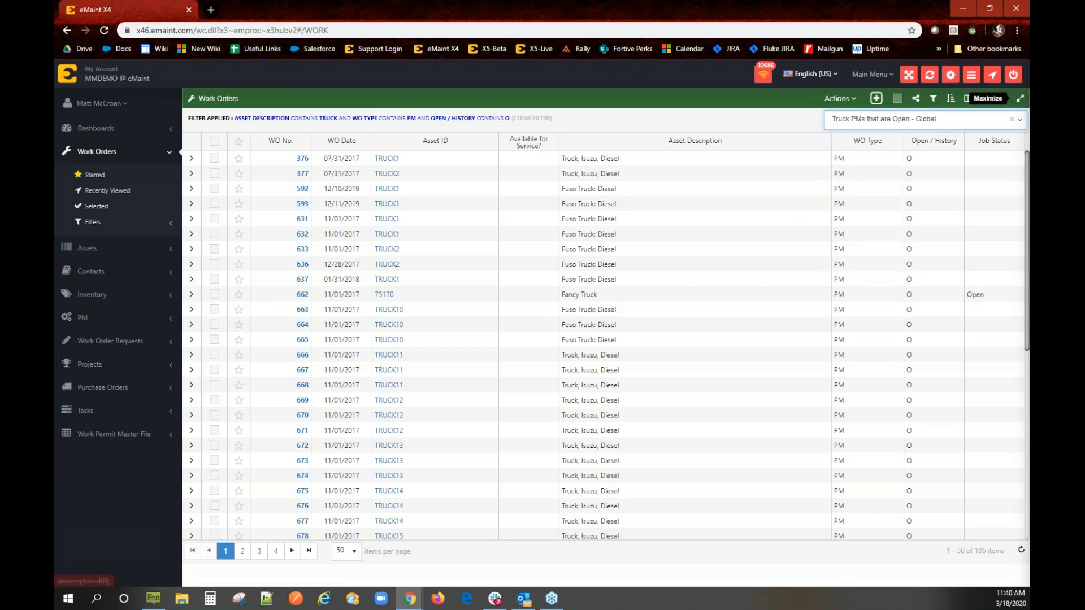
# Clear the applied filter and reload the saved "Truck PMs that are Open - Global" filter
pyautogui.click(542, 119)
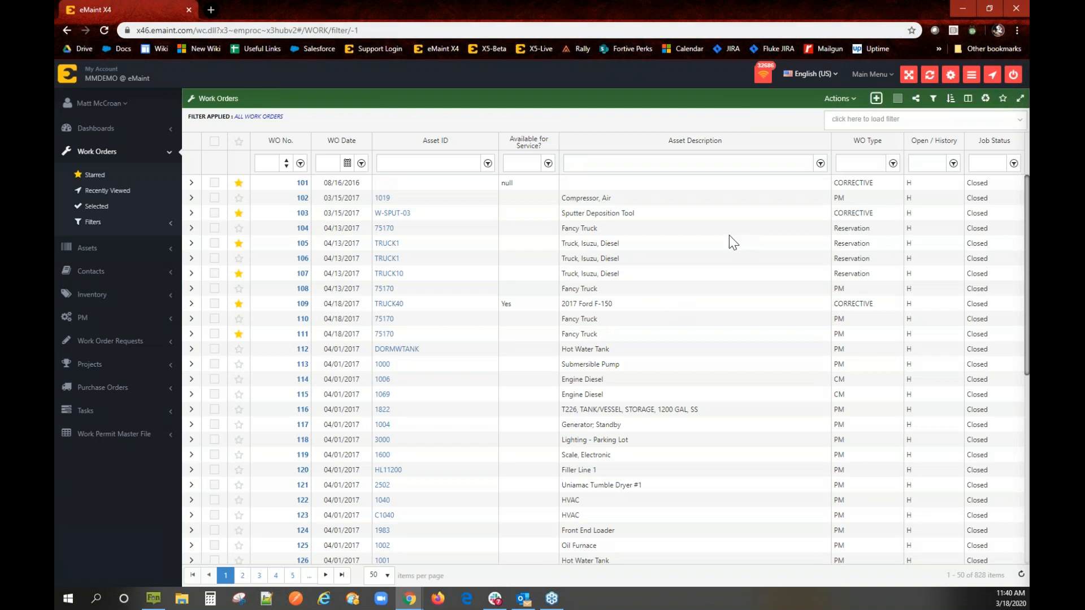
pyautogui.click(914, 123)
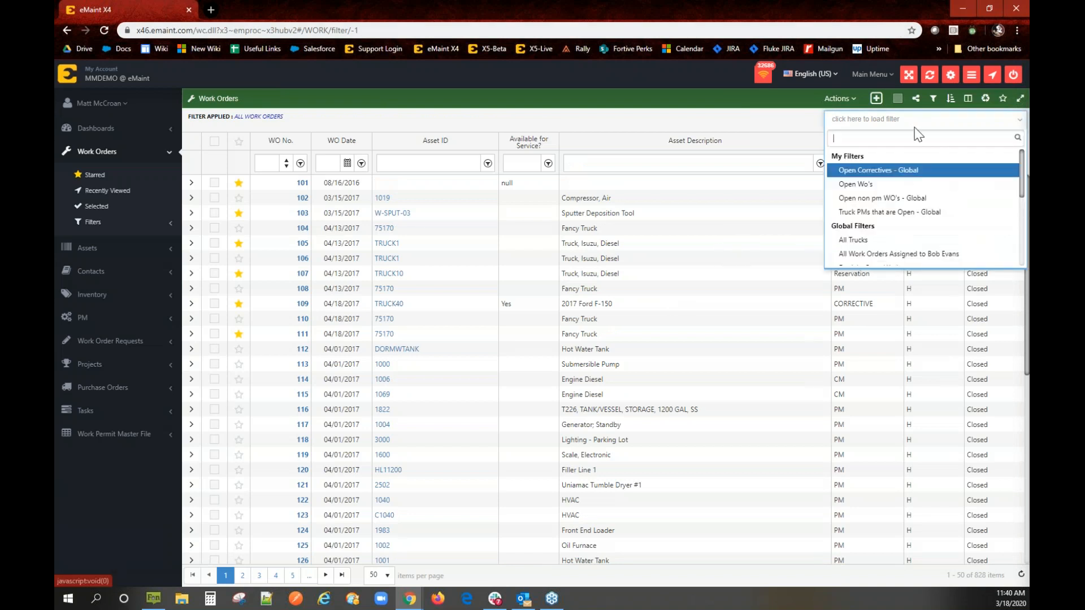
pyautogui.click(900, 216)
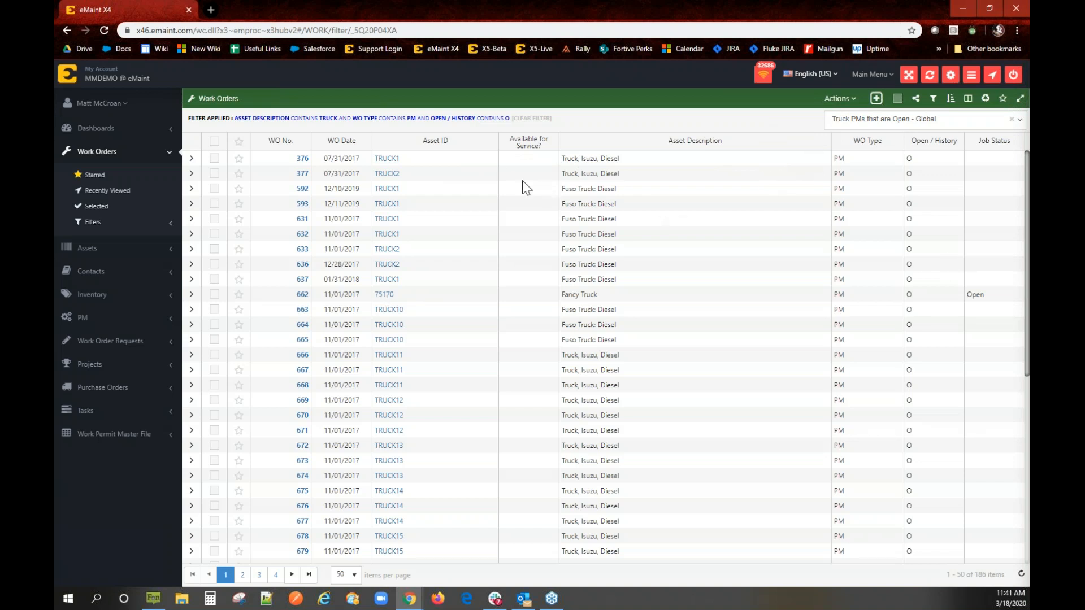
# Open the applied filter's rules, add and remove a blank rule, and close without applying changes
pyautogui.click(468, 122)
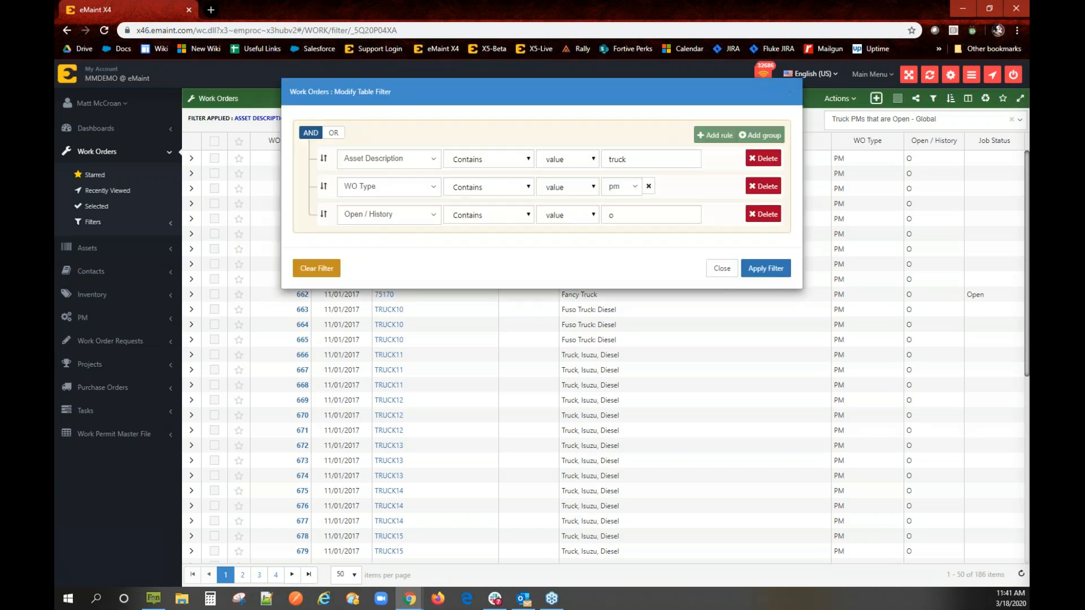
pyautogui.click(715, 135)
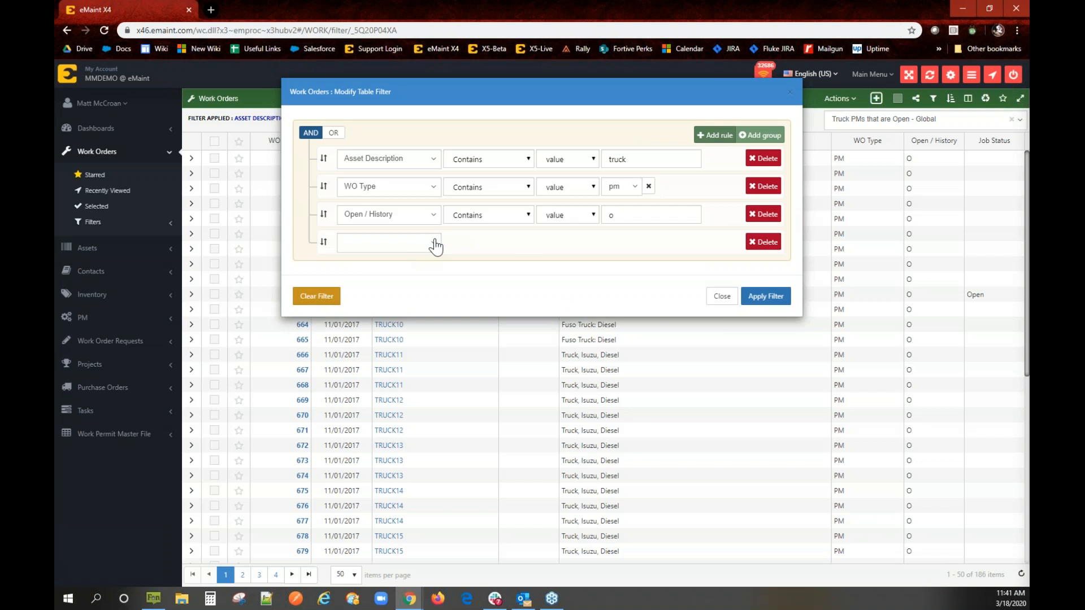
pyautogui.click(763, 242)
pyautogui.click(723, 269)
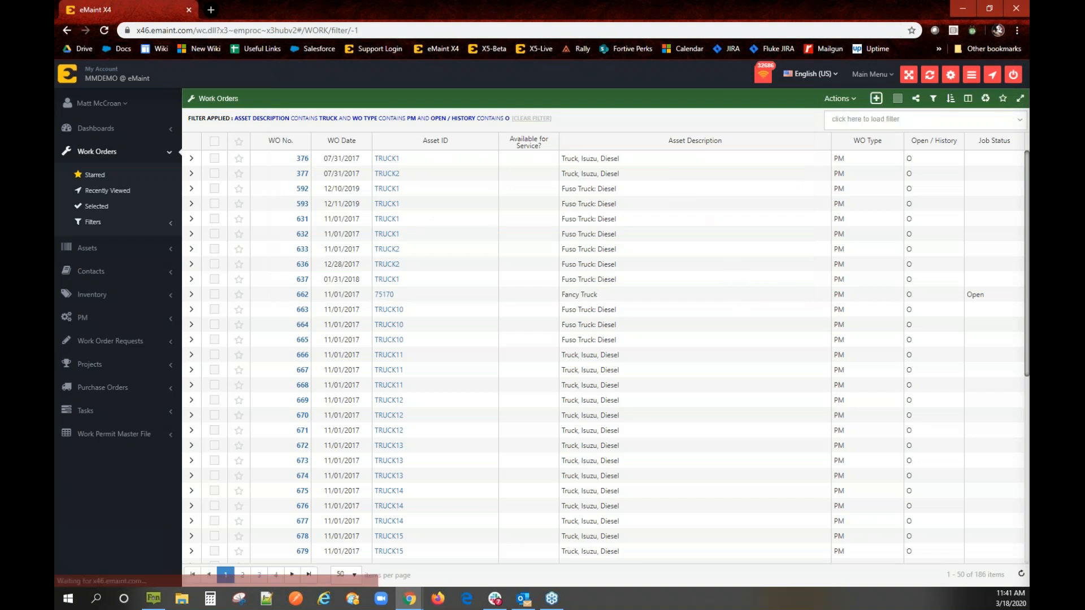
# Clear the applied filter and try to toggle a starred filter with no saved filter loaded
pyautogui.click(532, 118)
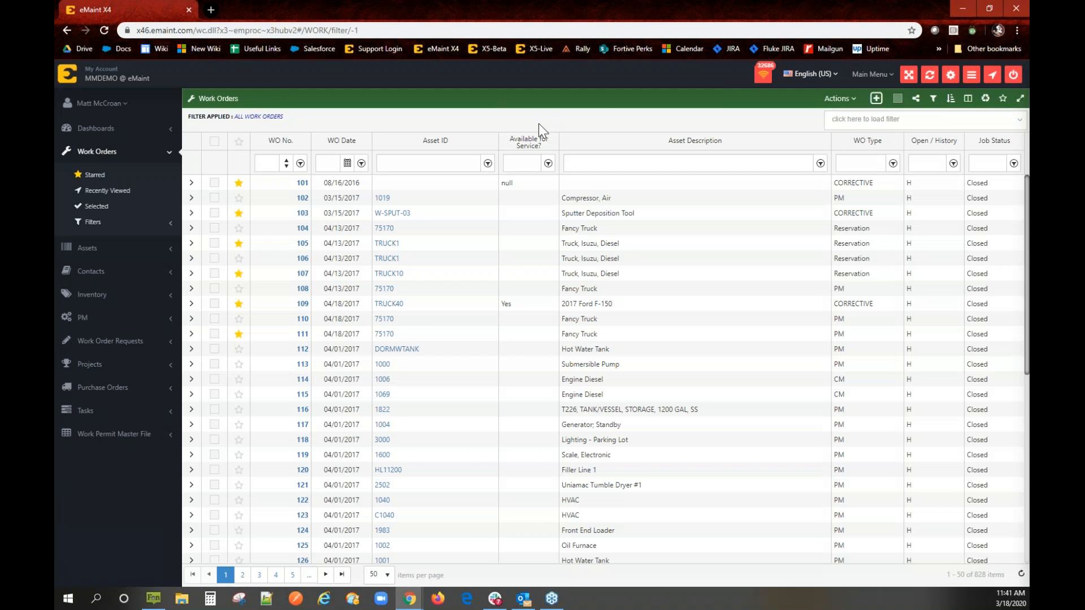
pyautogui.click(432, 158)
pyautogui.click(853, 120)
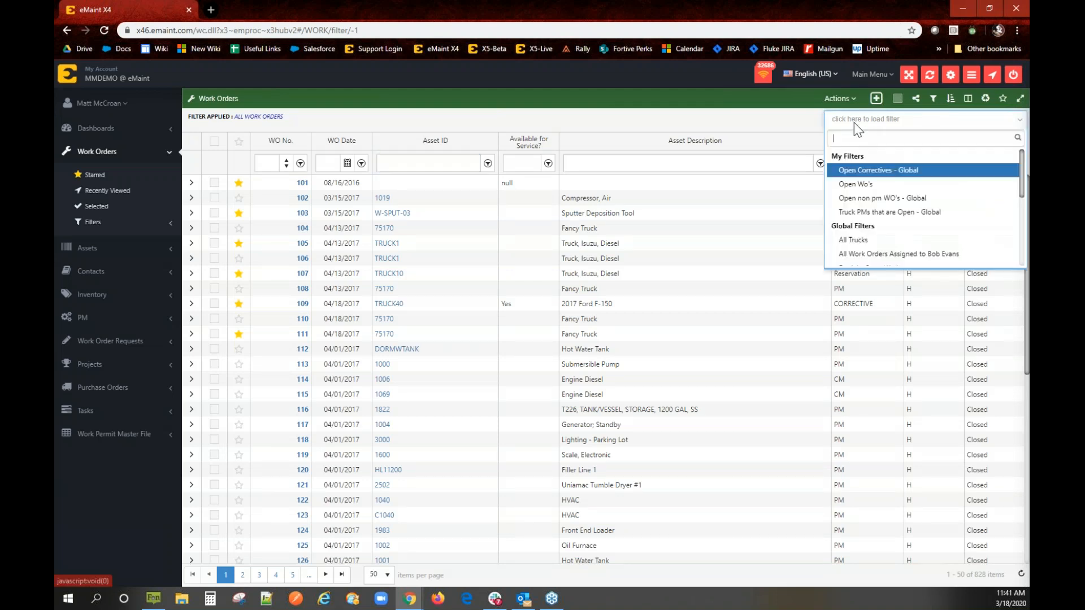
pyautogui.click(933, 98)
pyautogui.click(933, 100)
pyautogui.click(933, 100)
pyautogui.click(913, 160)
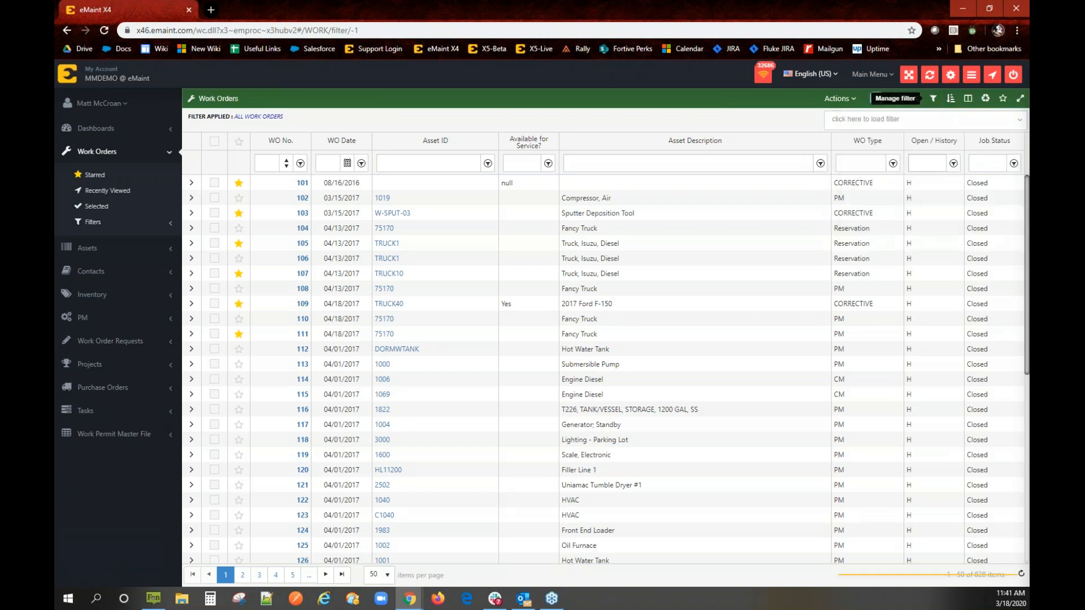
# Try to delete a filter from the filter management options with no saved filter loaded
pyautogui.click(922, 120)
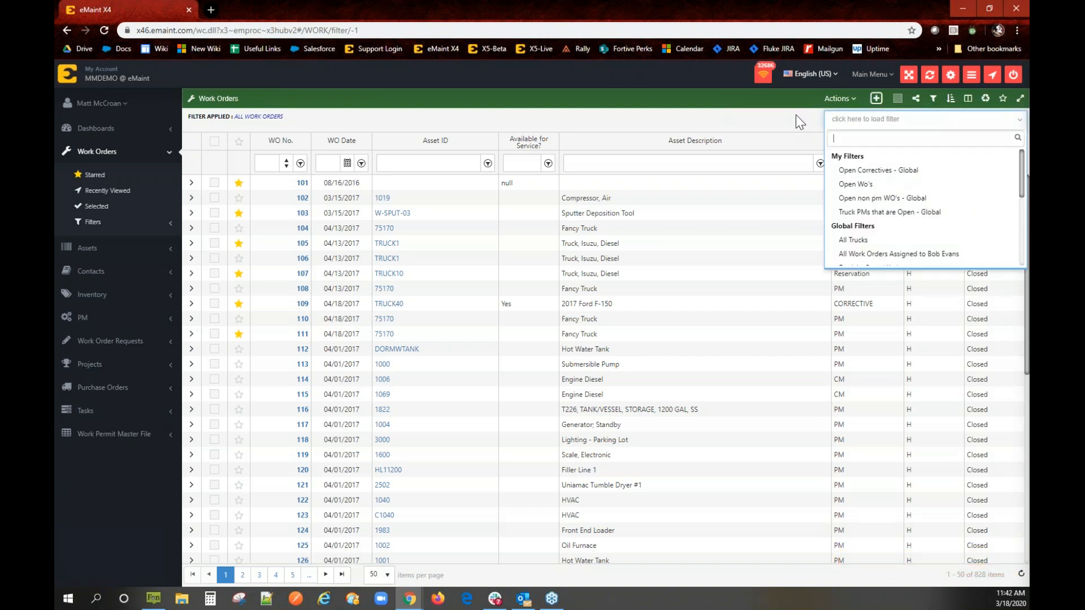
pyautogui.click(915, 120)
pyautogui.click(932, 102)
pyautogui.click(931, 102)
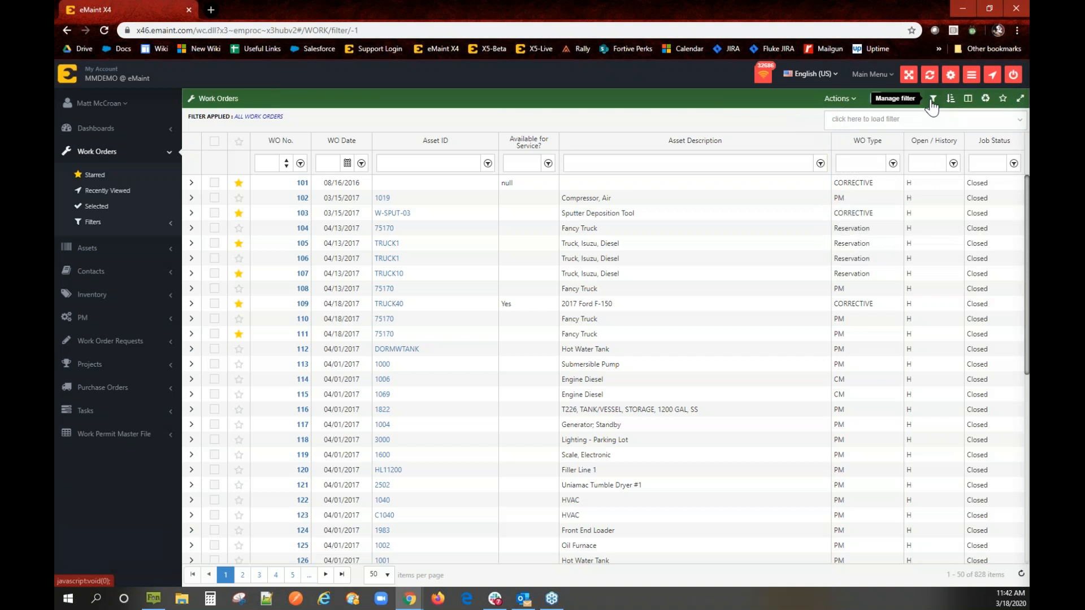
pyautogui.click(932, 102)
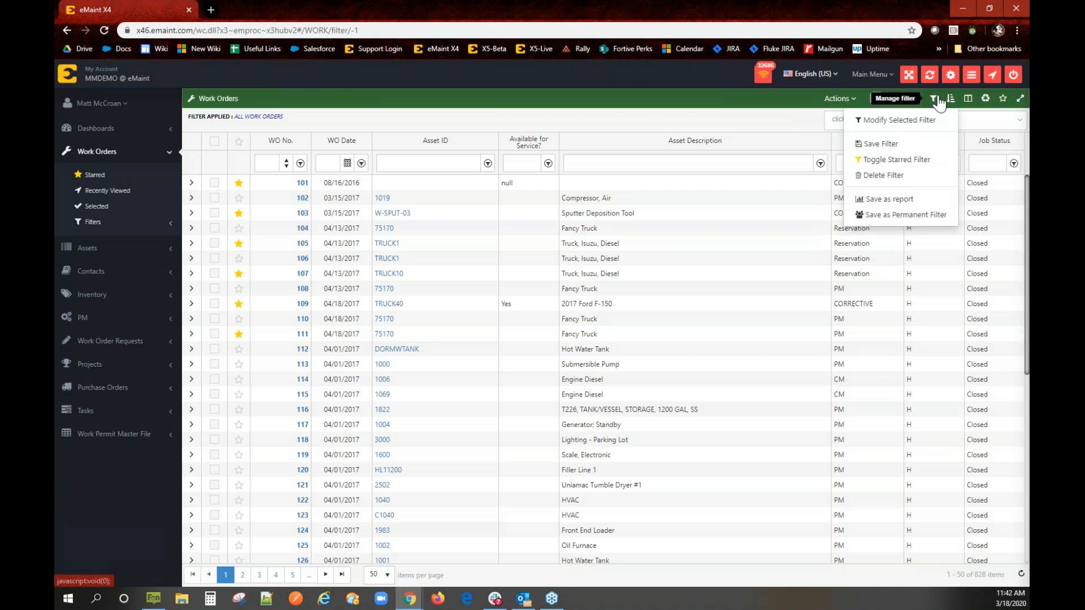
pyautogui.click(912, 179)
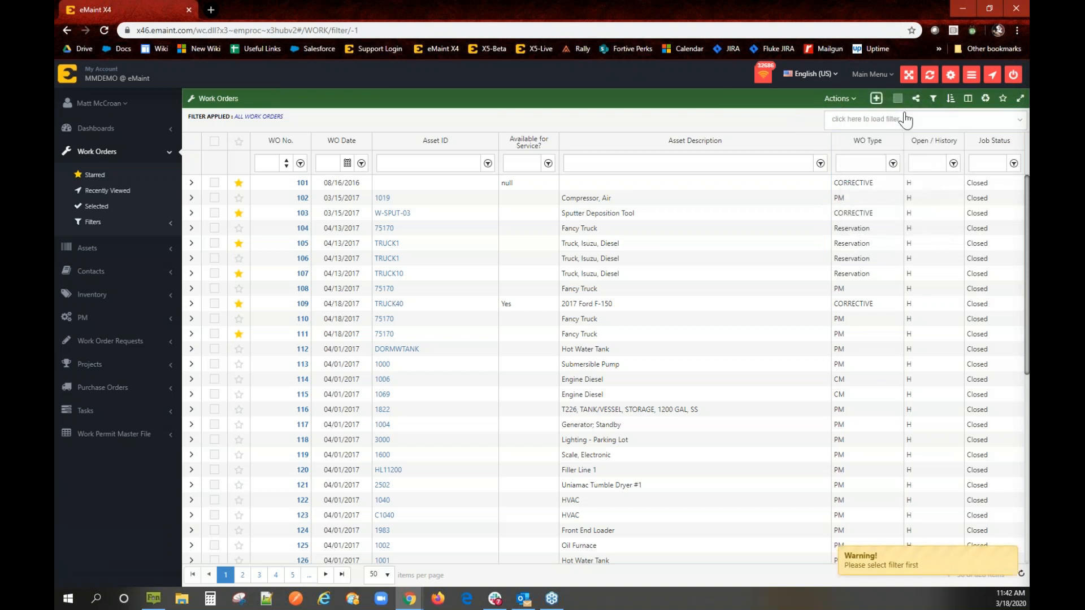
# Load the "Truck PMs that are Open - Global" filter and toggle its starred status
pyautogui.click(905, 120)
pyautogui.click(899, 214)
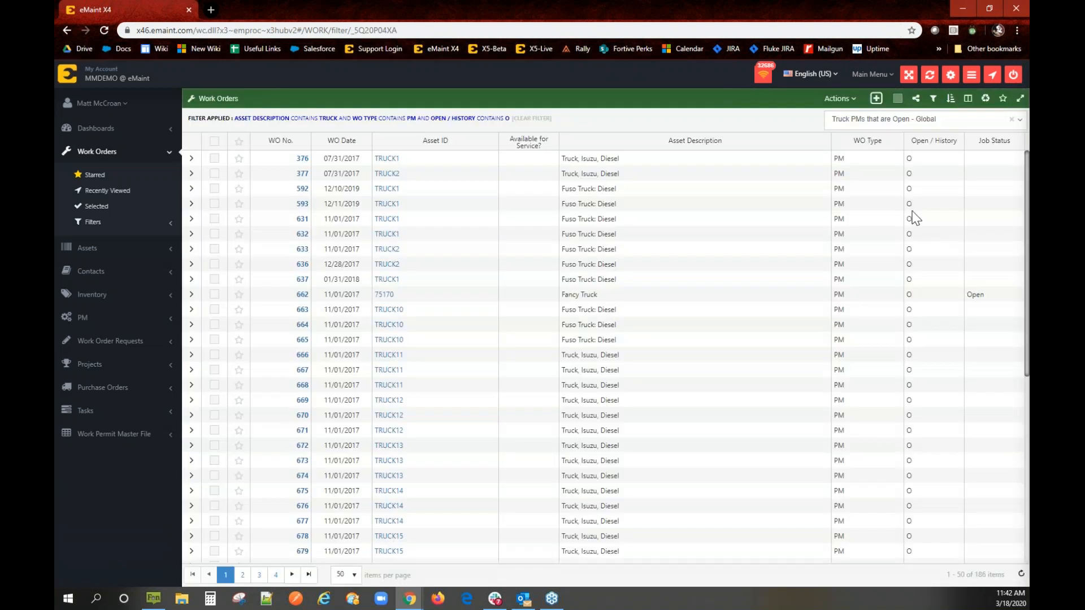
pyautogui.click(897, 98)
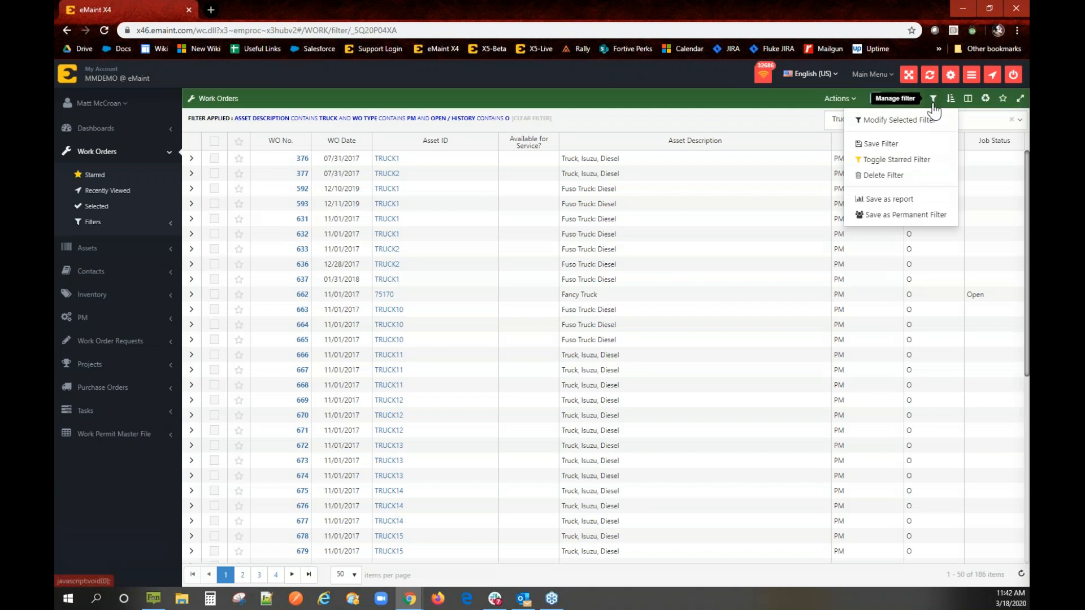
pyautogui.click(902, 163)
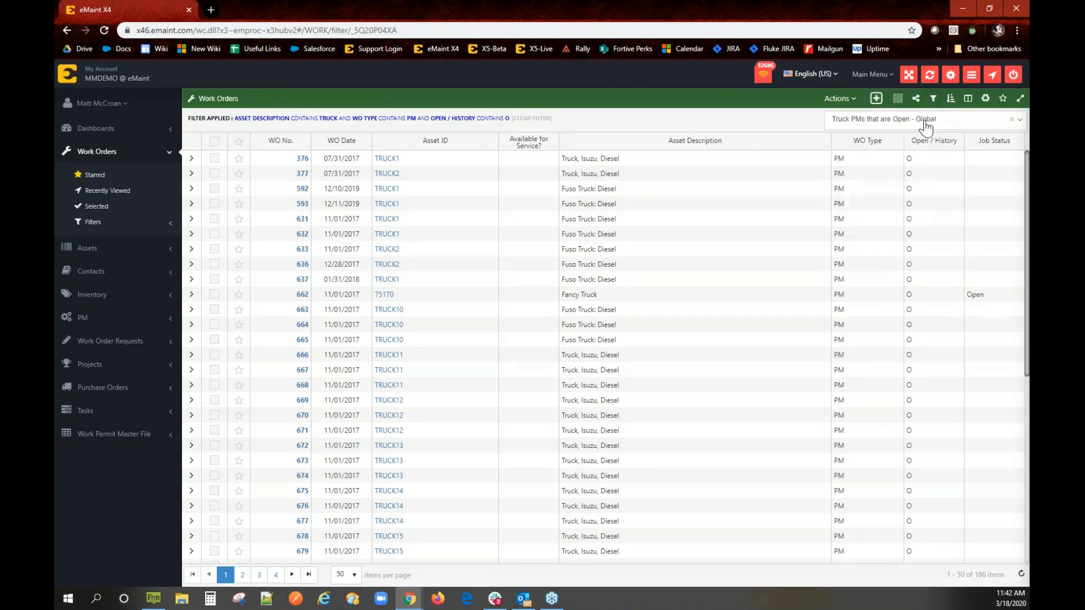
# Permanently delete the loaded "Truck PMs that are Open - Global" filter
pyautogui.click(897, 99)
pyautogui.click(883, 176)
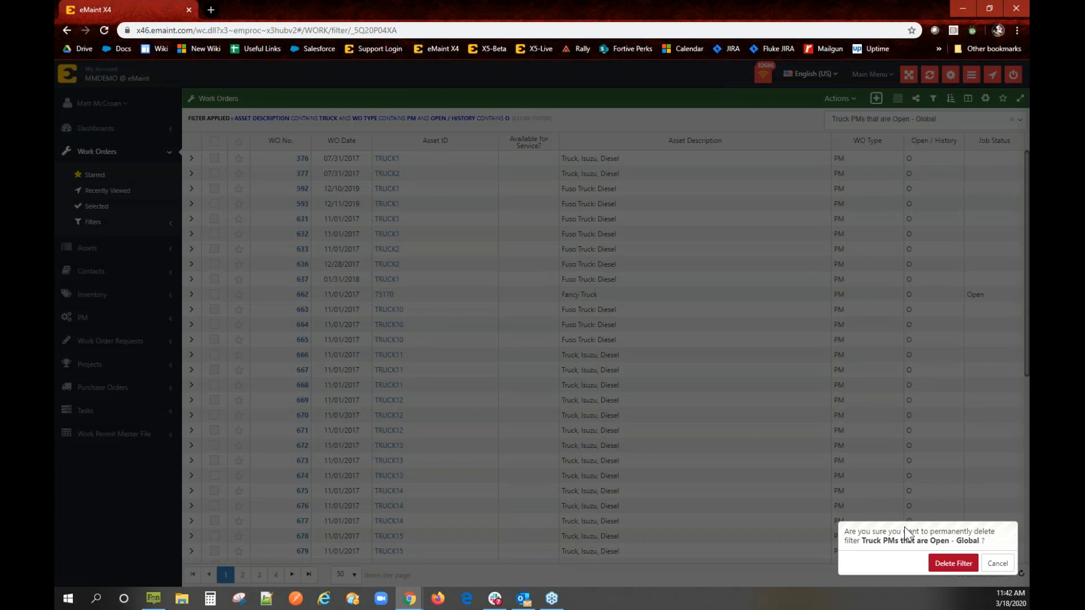
pyautogui.click(941, 564)
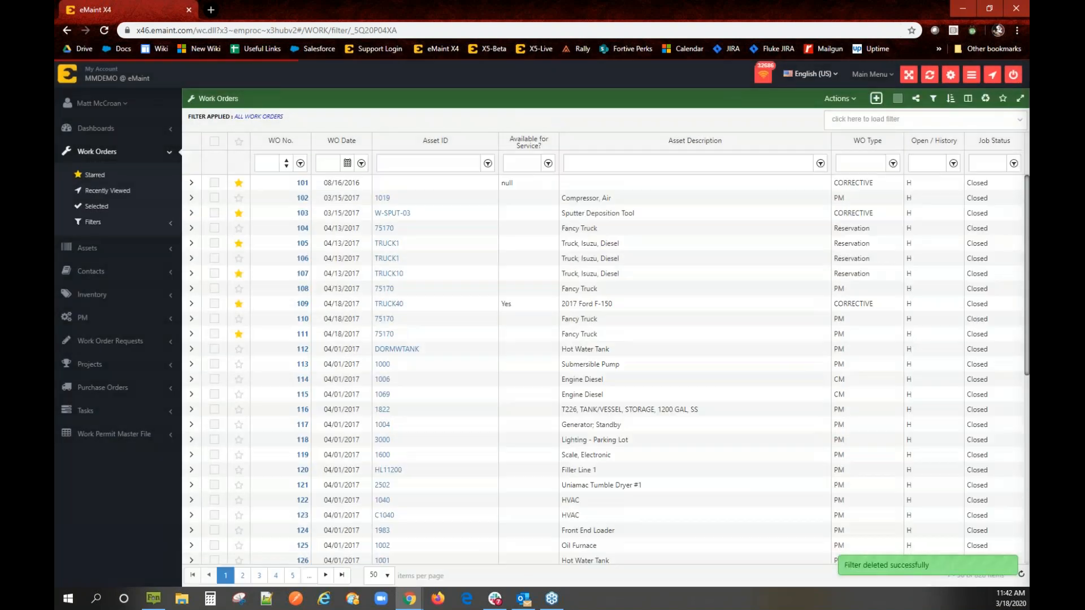
# Look through the remaining saved filters under My Filters and Global Filters without loading one
pyautogui.click(955, 119)
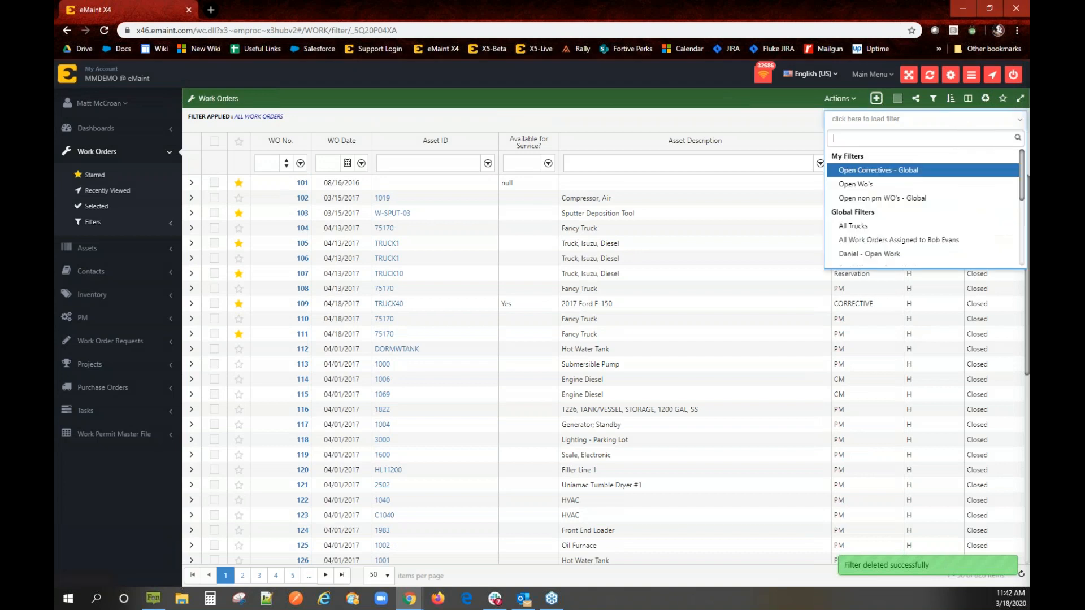
pyautogui.scroll(-5, 941, 206)
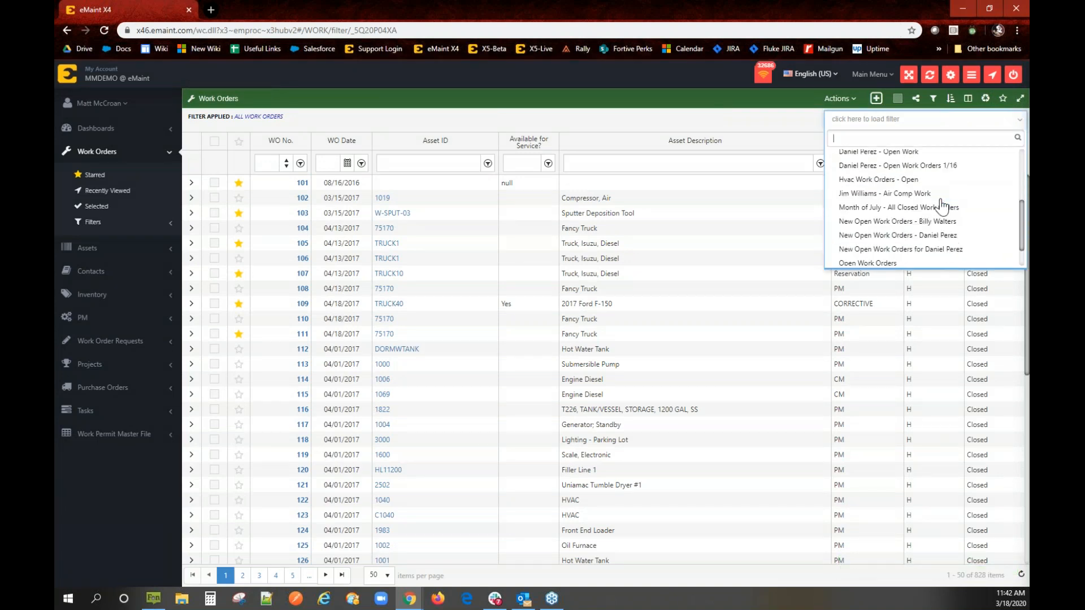
pyautogui.scroll(5, 928, 209)
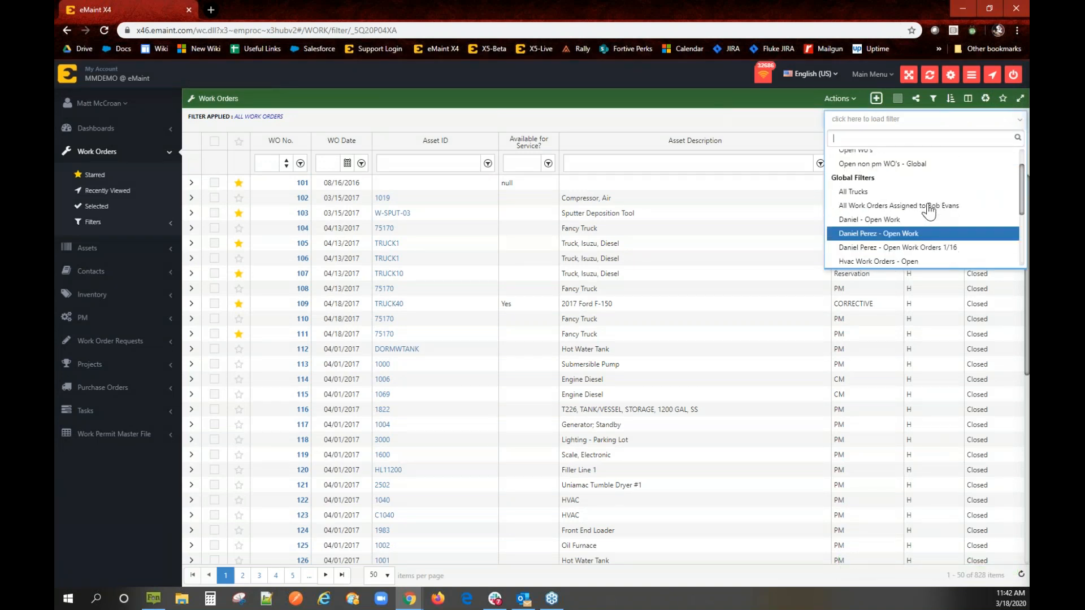
pyautogui.click(809, 125)
# Load the saved "Open non pm WO's - Global" filter on the work orders list
pyautogui.click(933, 100)
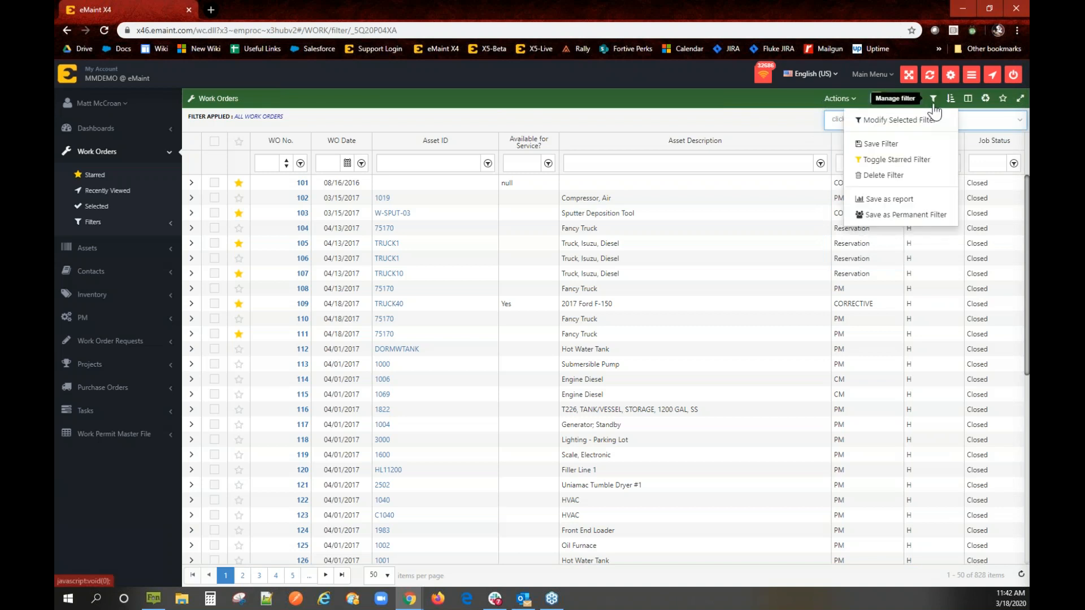
pyautogui.click(915, 201)
pyautogui.click(903, 123)
pyautogui.click(903, 123)
pyautogui.click(903, 125)
pyautogui.click(885, 199)
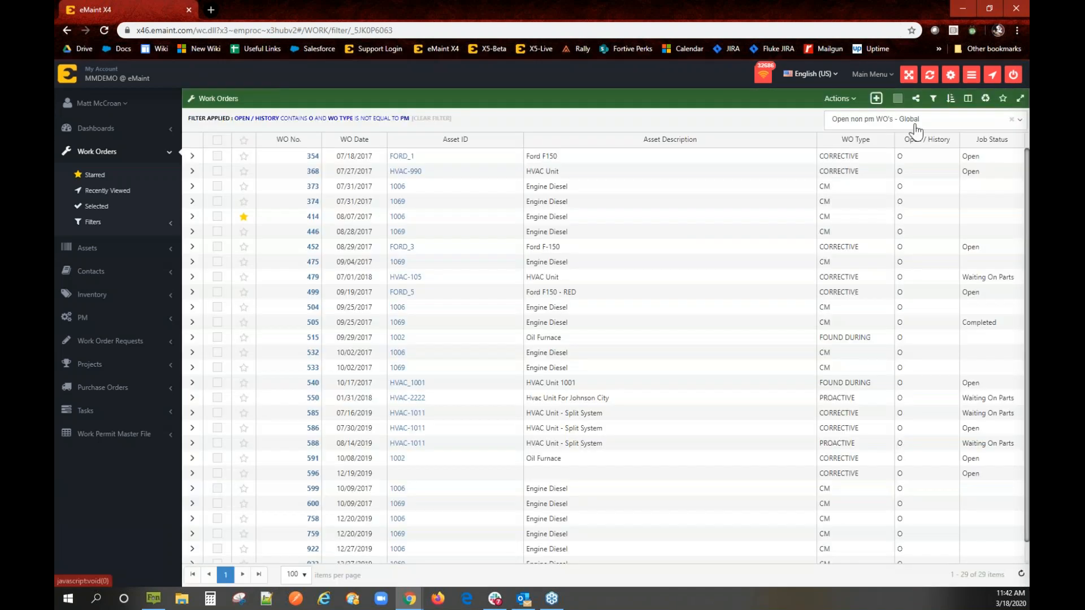
# Review the form for saving the loaded filter as a new report, and cancel without saving
pyautogui.click(912, 124)
pyautogui.click(932, 100)
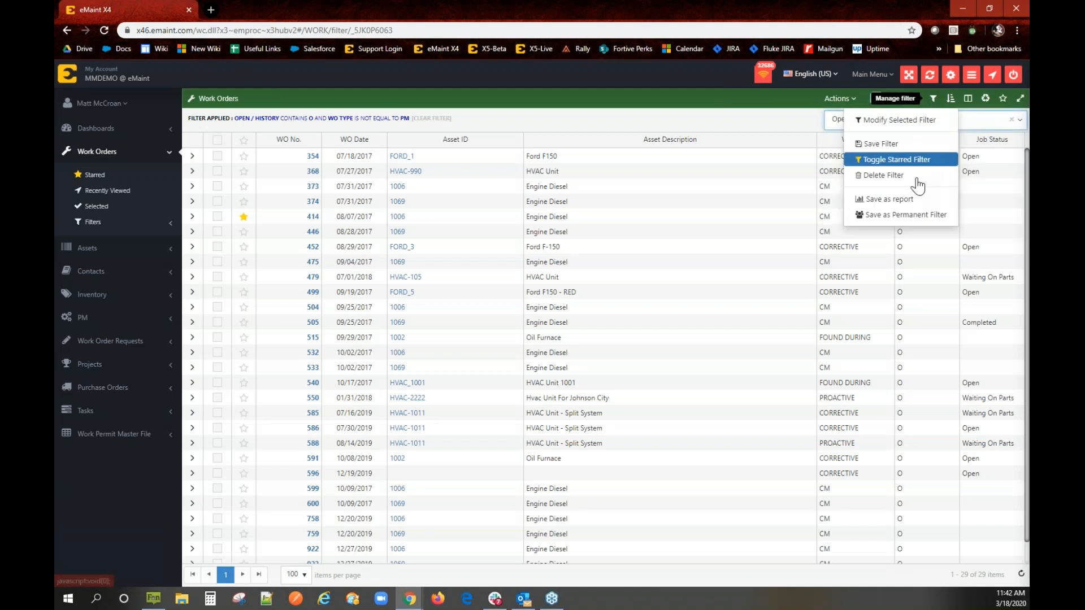
pyautogui.click(930, 200)
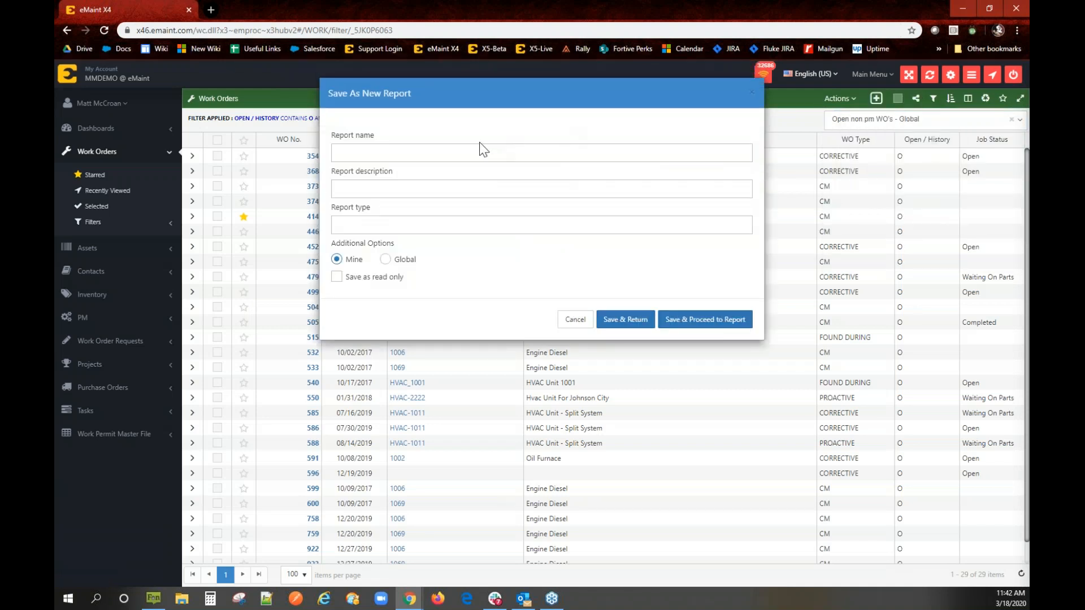
pyautogui.click(461, 150)
pyautogui.click(436, 274)
pyautogui.click(569, 319)
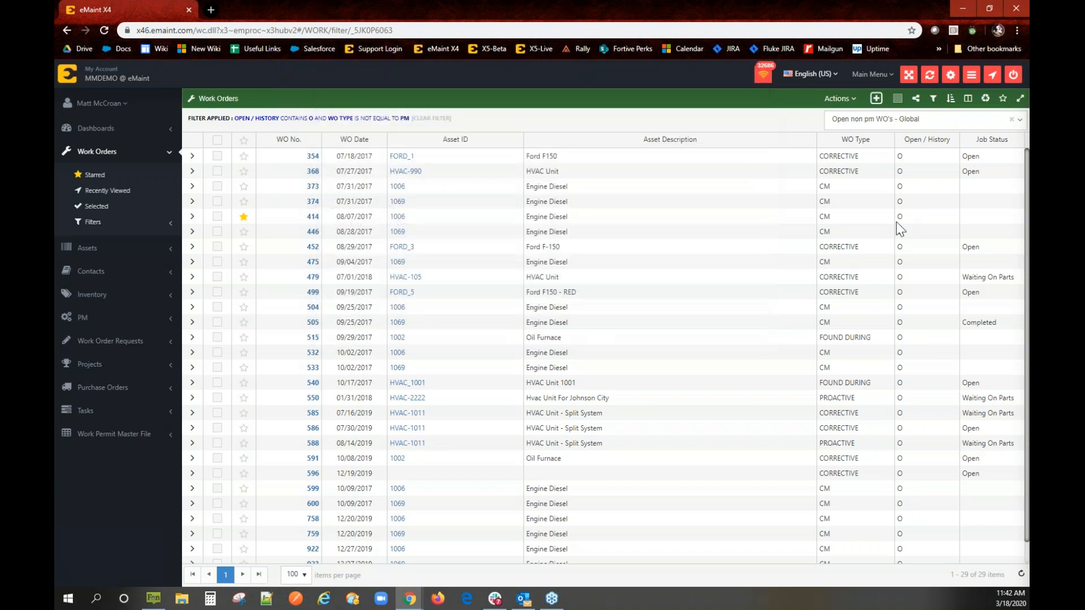
# Review the filter source and user assignment options for saving a permanent filter, and close without applying changes
pyautogui.click(933, 100)
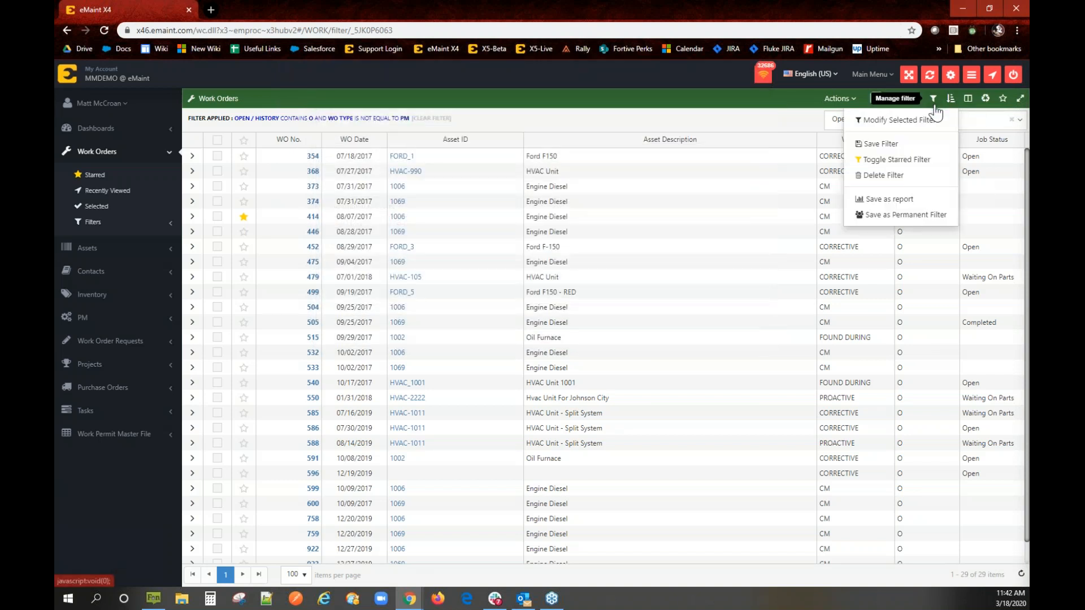
pyautogui.click(934, 215)
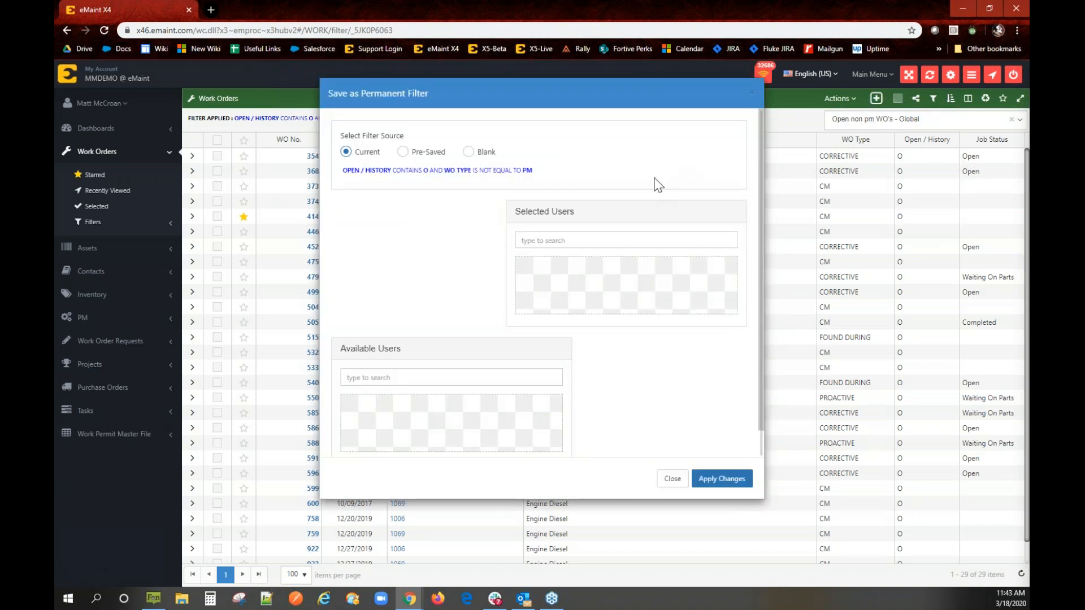
pyautogui.scroll(-1, 540, 268)
pyautogui.scroll(1, 539, 271)
pyautogui.scroll(-1, 407, 398)
pyautogui.scroll(1, 411, 395)
pyautogui.scroll(-1, 410, 395)
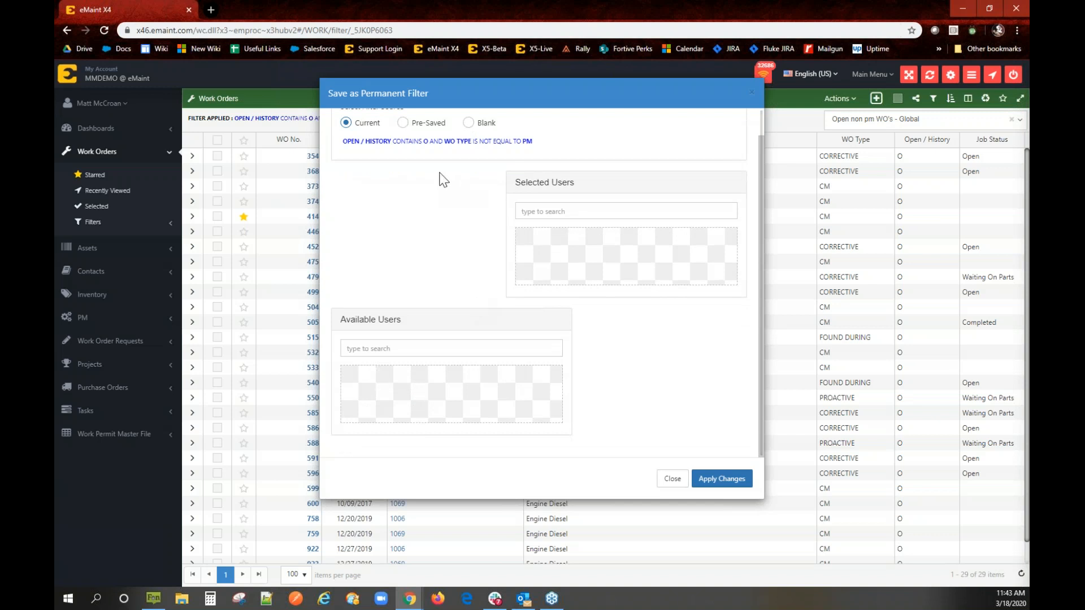
pyautogui.scroll(1, 370, 139)
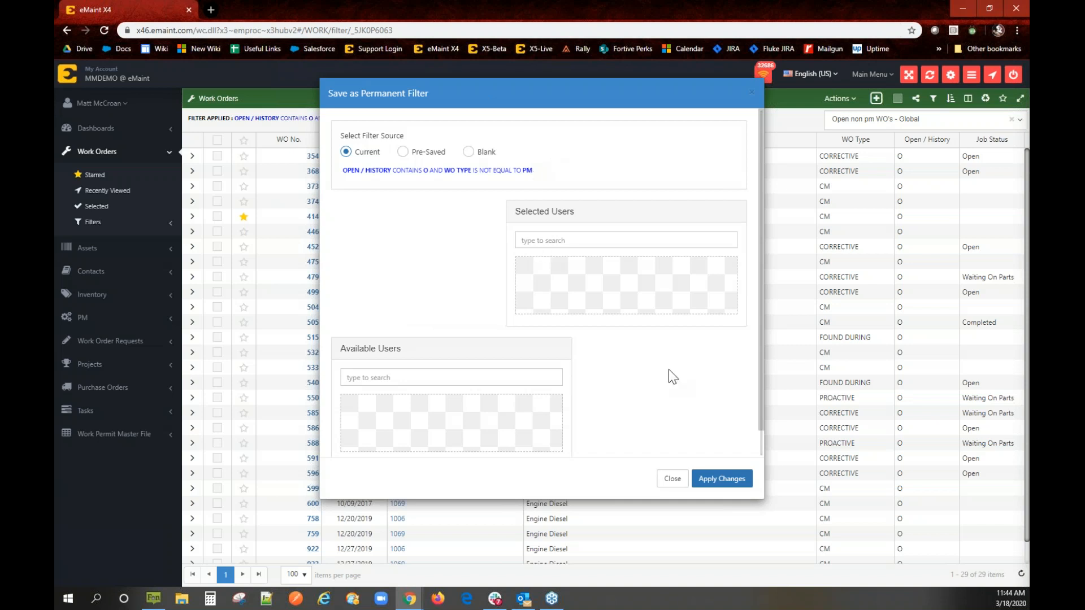
pyautogui.click(672, 479)
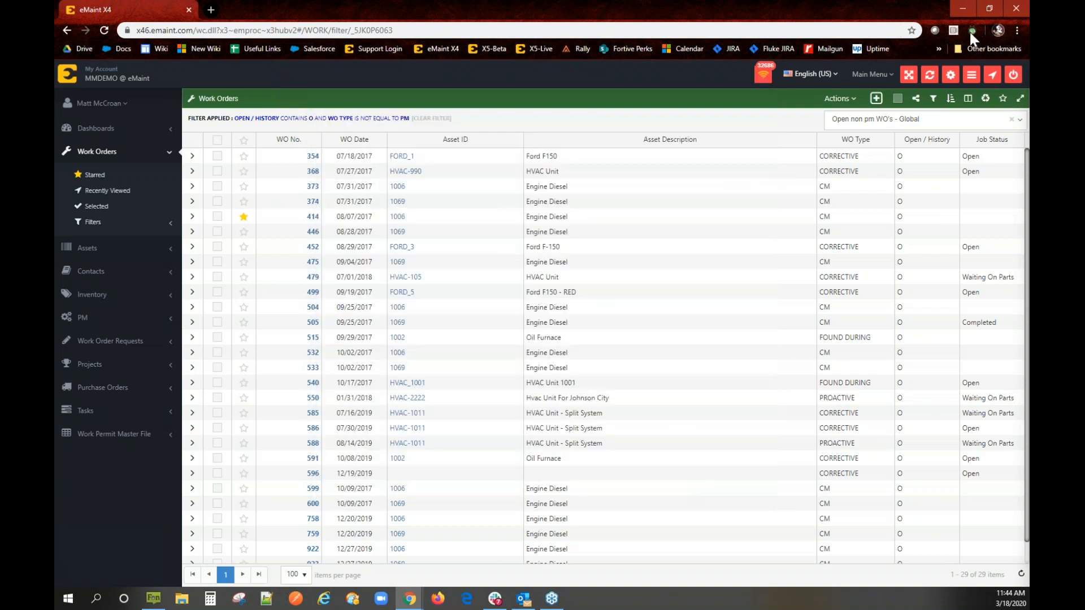
# Open the administrator's account from User Administration and examine its Permanent Filters section
pyautogui.click(898, 75)
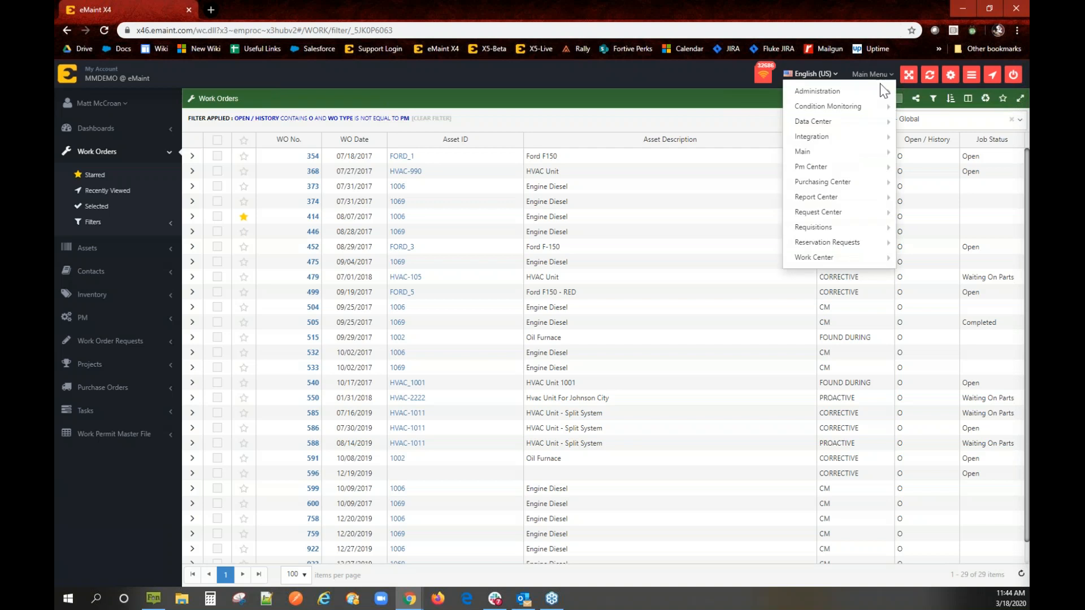
pyautogui.moveTo(880, 97)
pyautogui.click(929, 109)
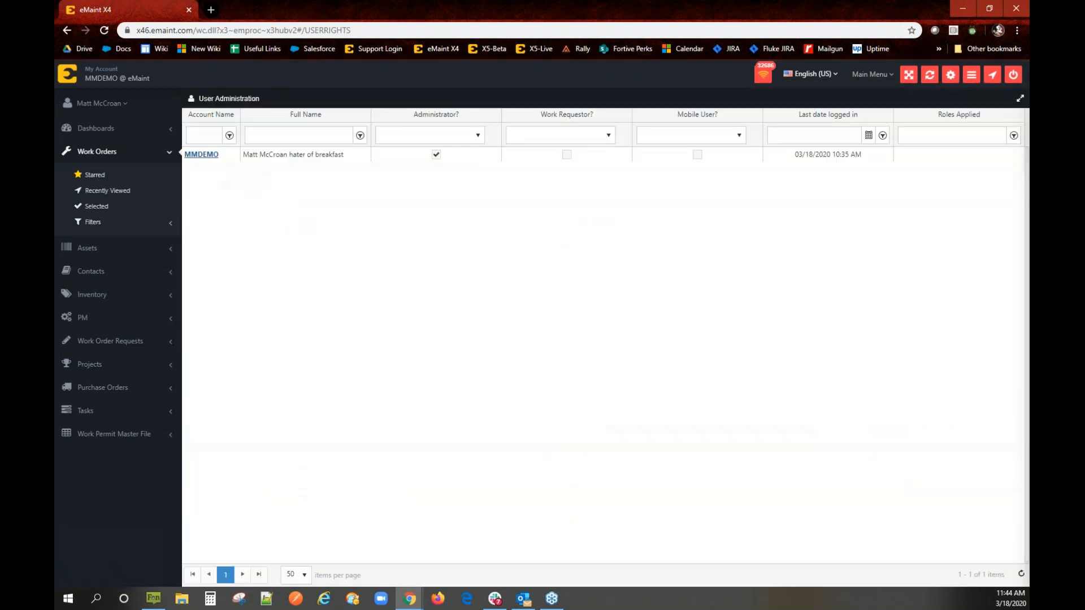
pyautogui.click(203, 154)
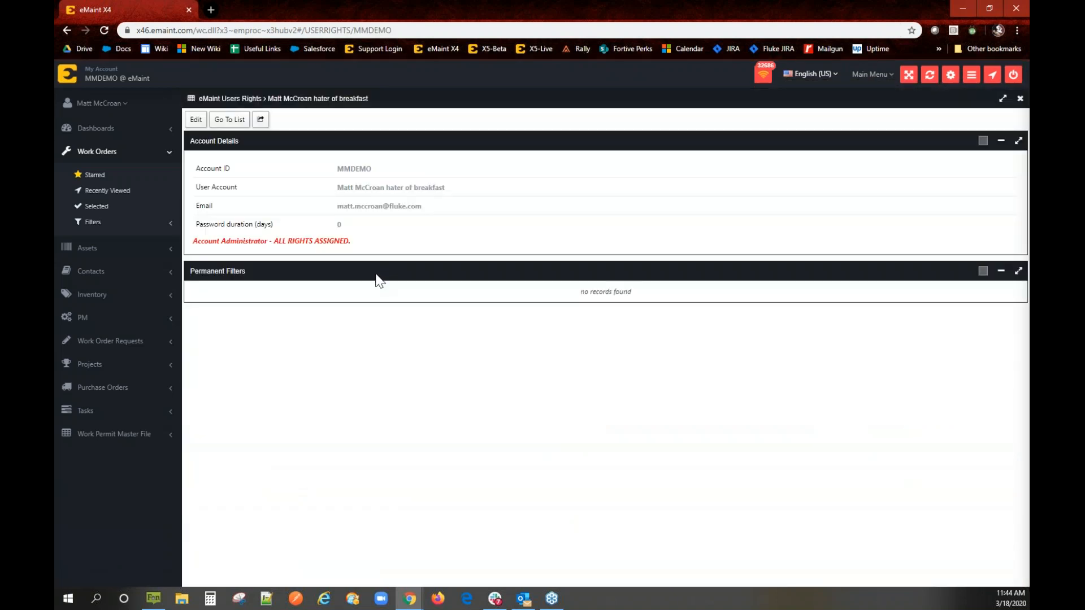
pyautogui.tripleClick(214, 271)
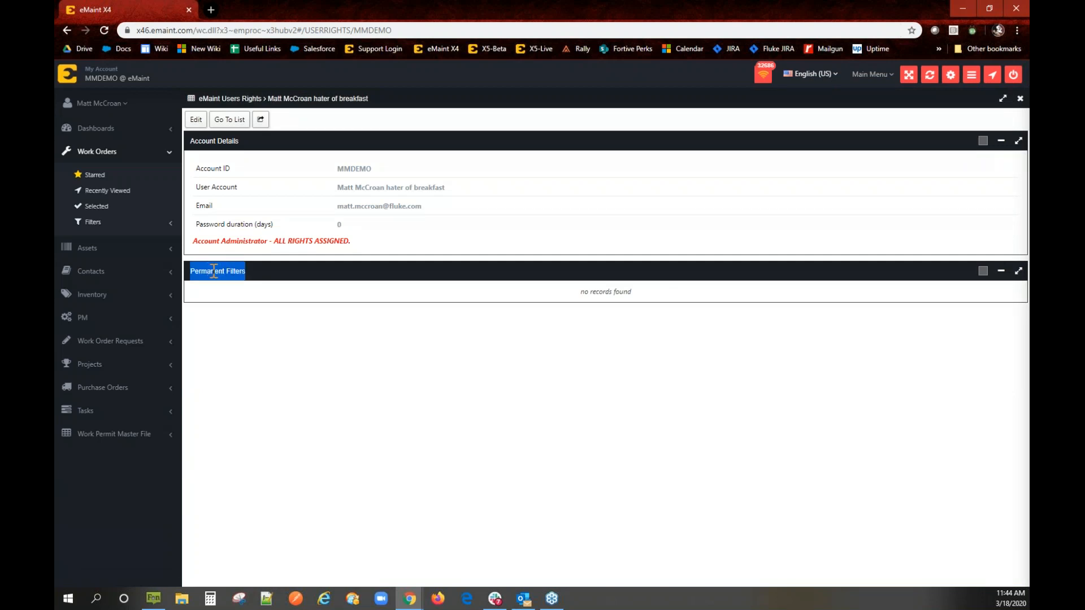
# Examine the account's Permanent Filters section, and return to the User Administration list by way of the work orders list
pyautogui.click(613, 304)
pyautogui.doubleClick(608, 316)
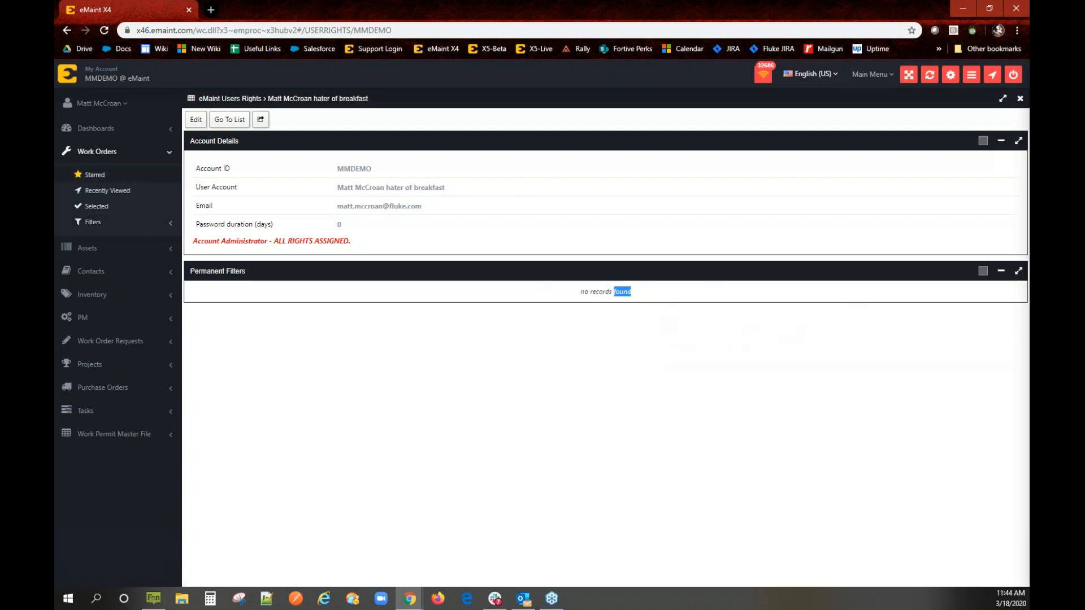
pyautogui.click(61, 153)
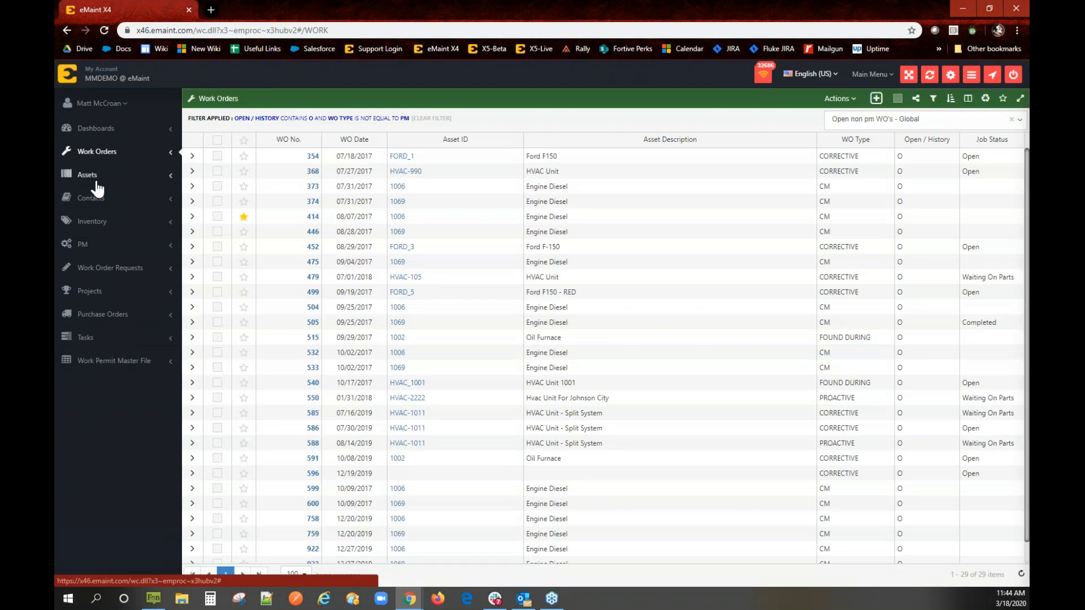
pyautogui.click(873, 74)
pyautogui.moveTo(823, 90)
pyautogui.click(944, 107)
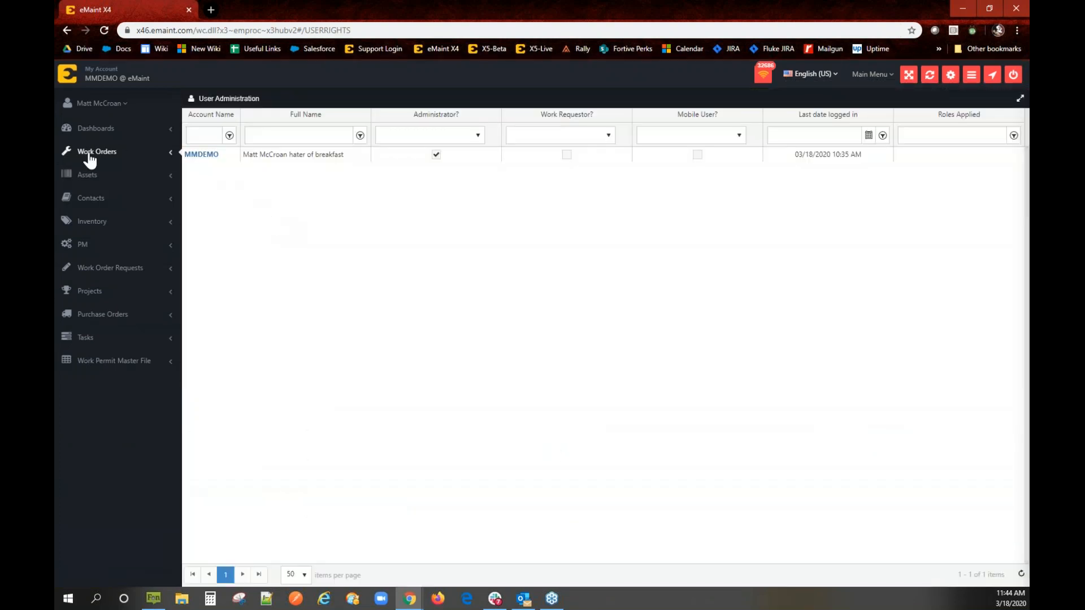
# Review the Blank filter source for saving a permanent filter on work orders, and close without applying changes
pyautogui.click(66, 153)
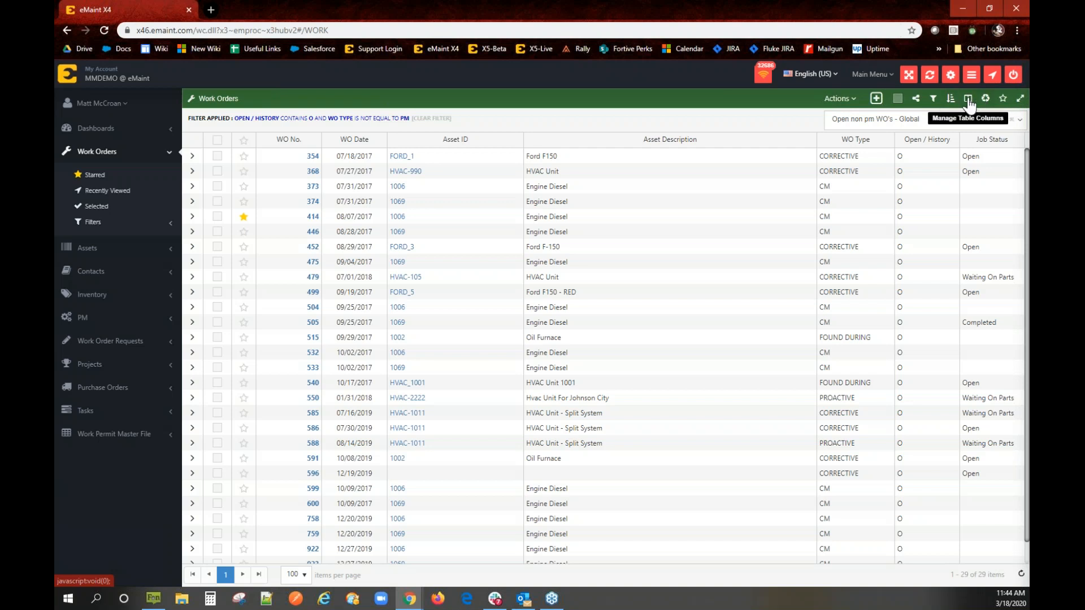
pyautogui.moveTo(935, 99)
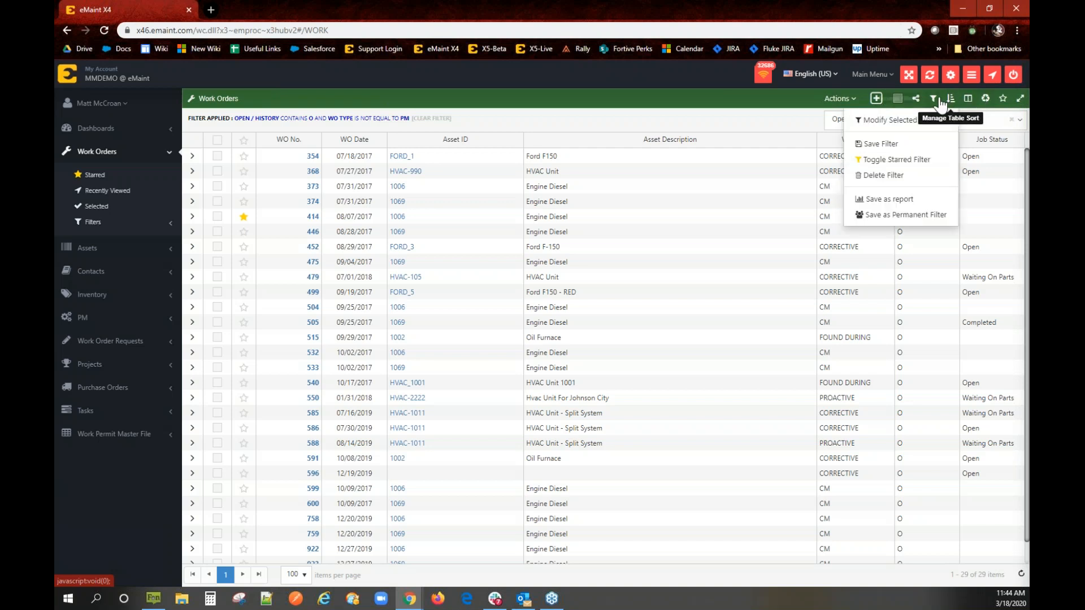
pyautogui.click(916, 216)
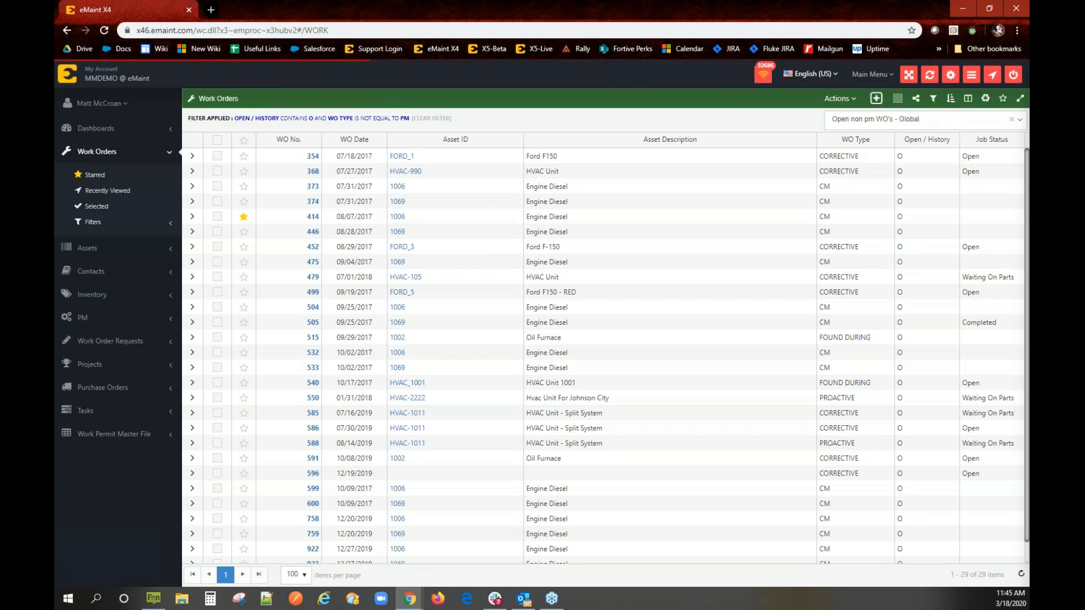
pyautogui.click(467, 152)
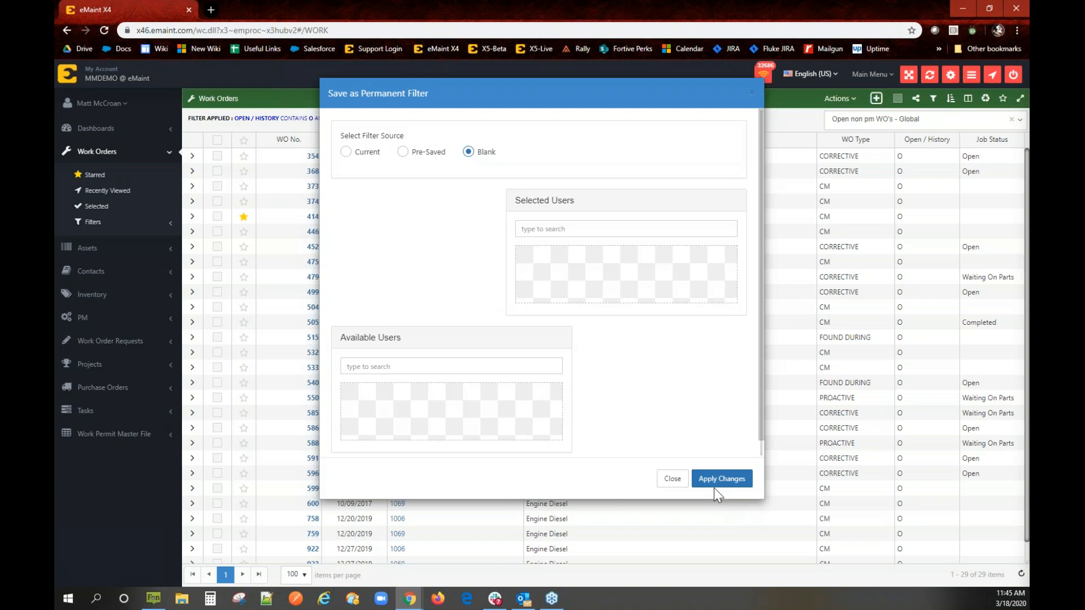
pyautogui.click(672, 479)
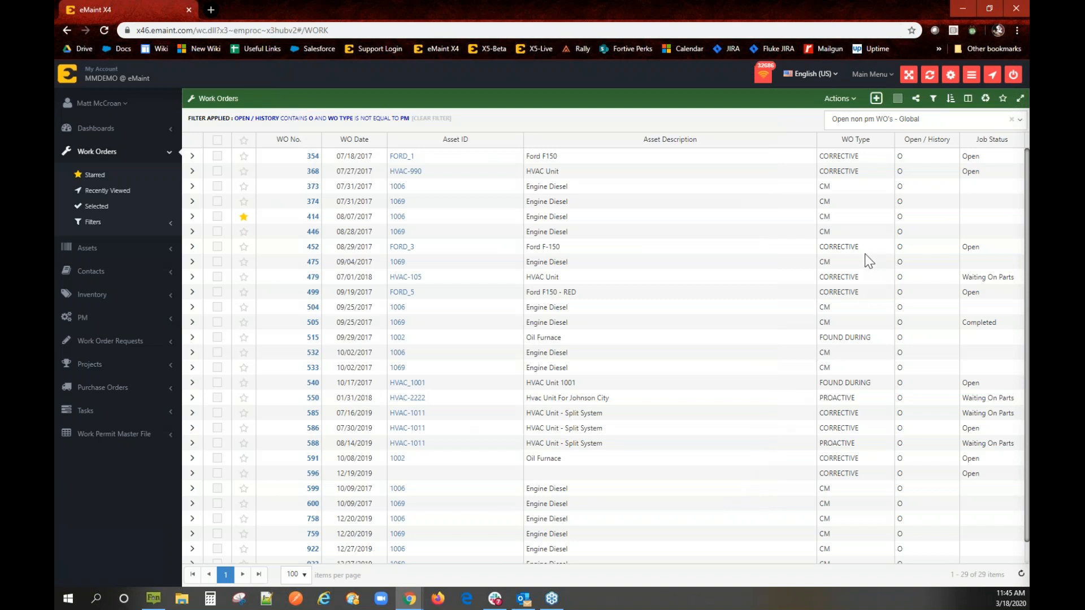
# Clear the loaded "Open non pm WO's - Global" filter so the list covers all work orders
pyautogui.click(446, 123)
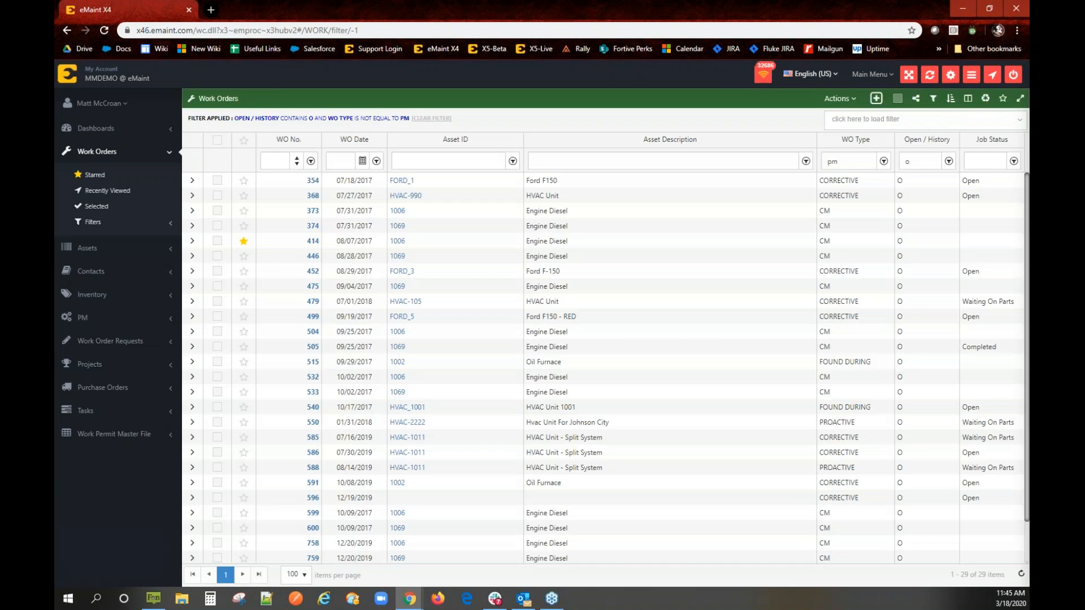
pyautogui.click(445, 119)
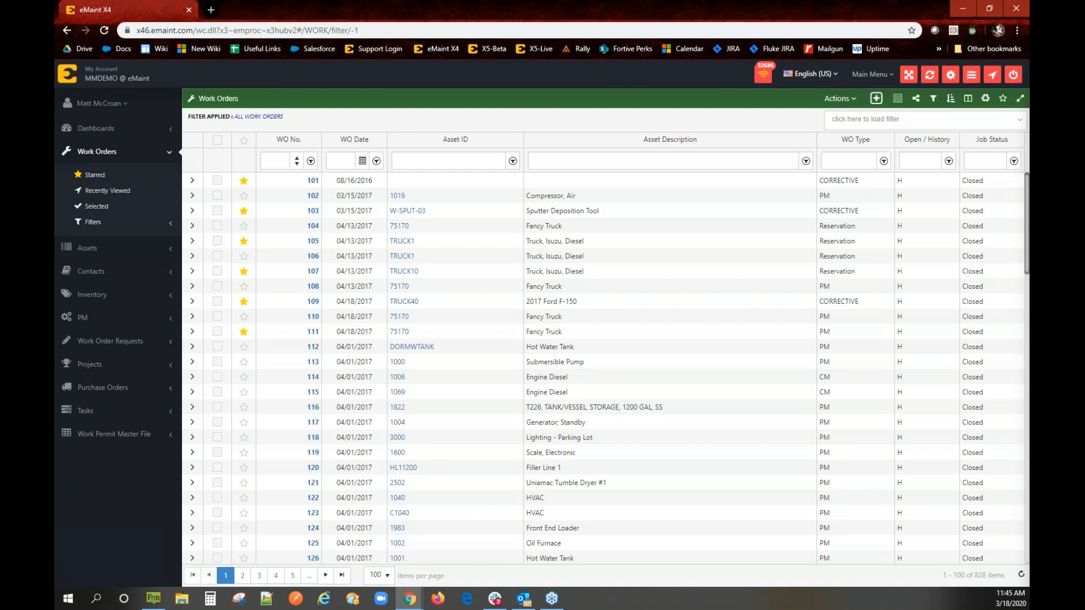
# Remove the incomplete "date(" Request Date rule from the Work Order Requests filter and apply the cleared filter
pyautogui.click(70, 345)
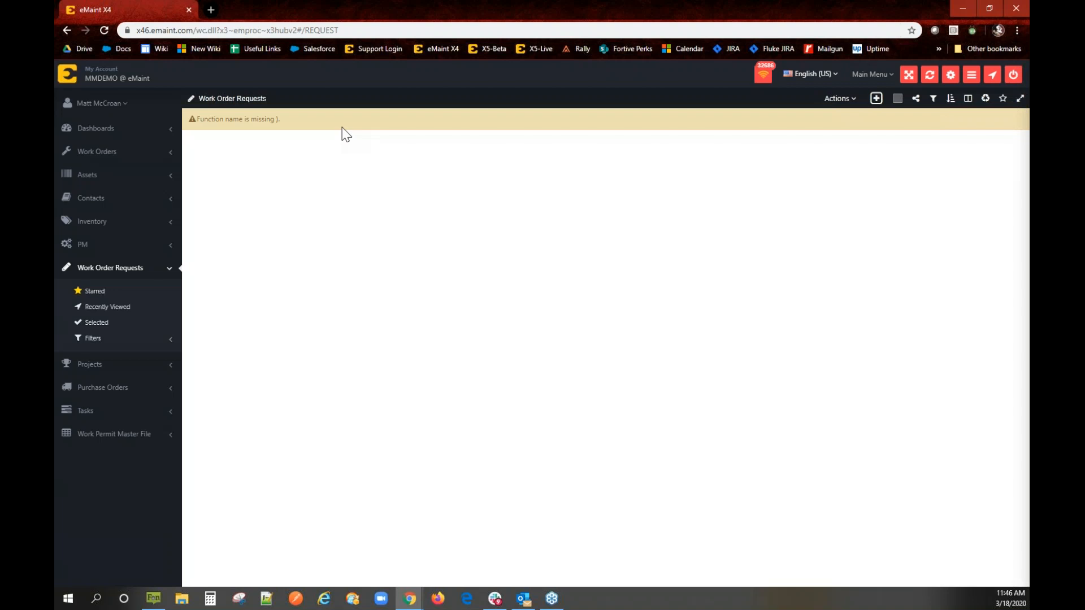
pyautogui.click(928, 105)
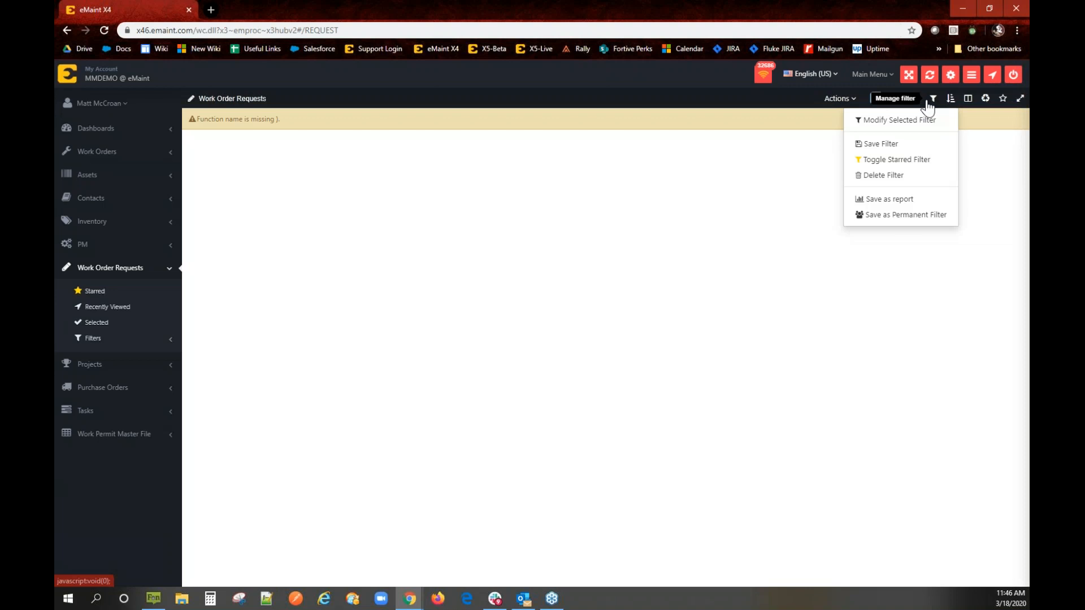
pyautogui.click(927, 120)
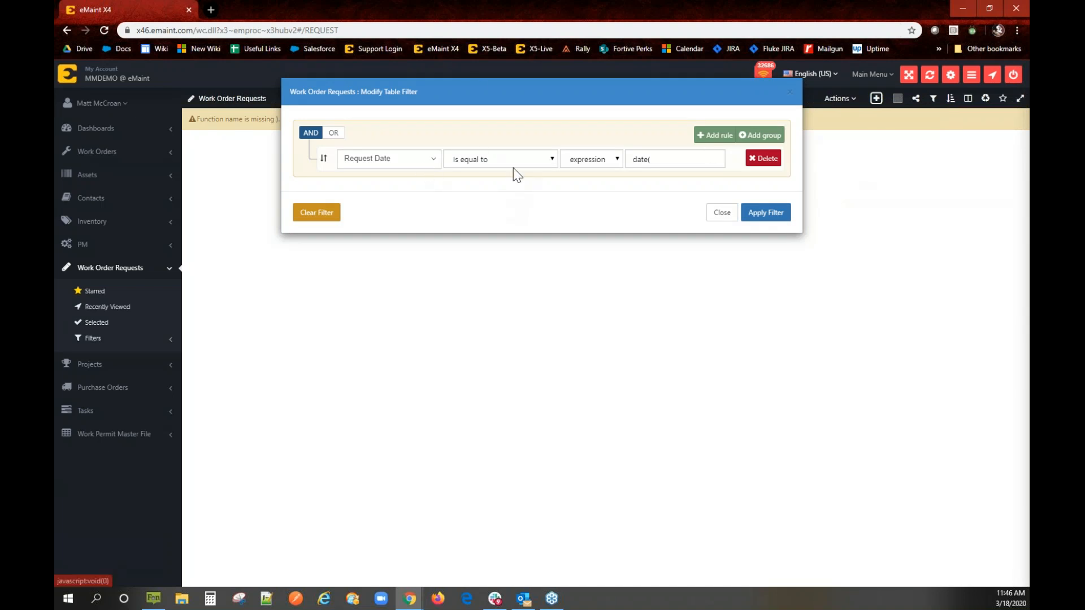
pyautogui.click(673, 155)
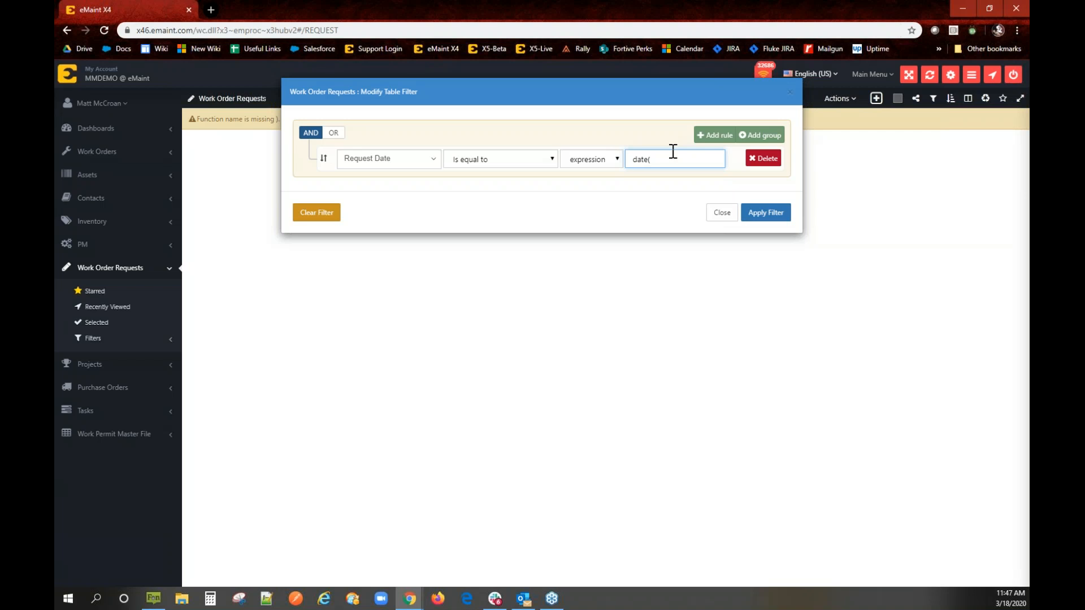
pyautogui.write('(')
pyautogui.press('BackSpace')
pyautogui.click(326, 214)
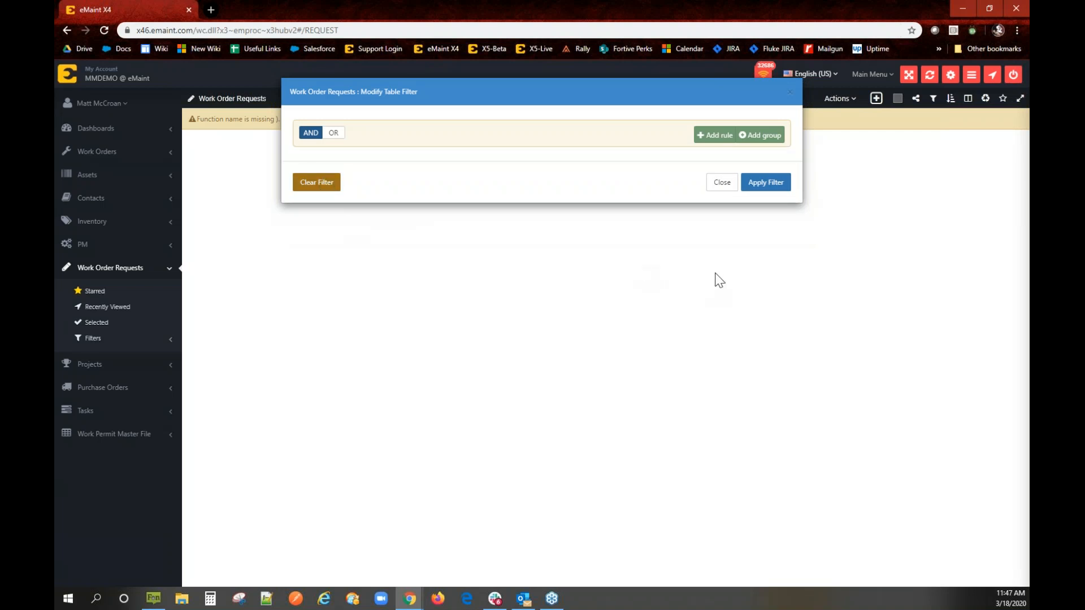
pyautogui.click(770, 192)
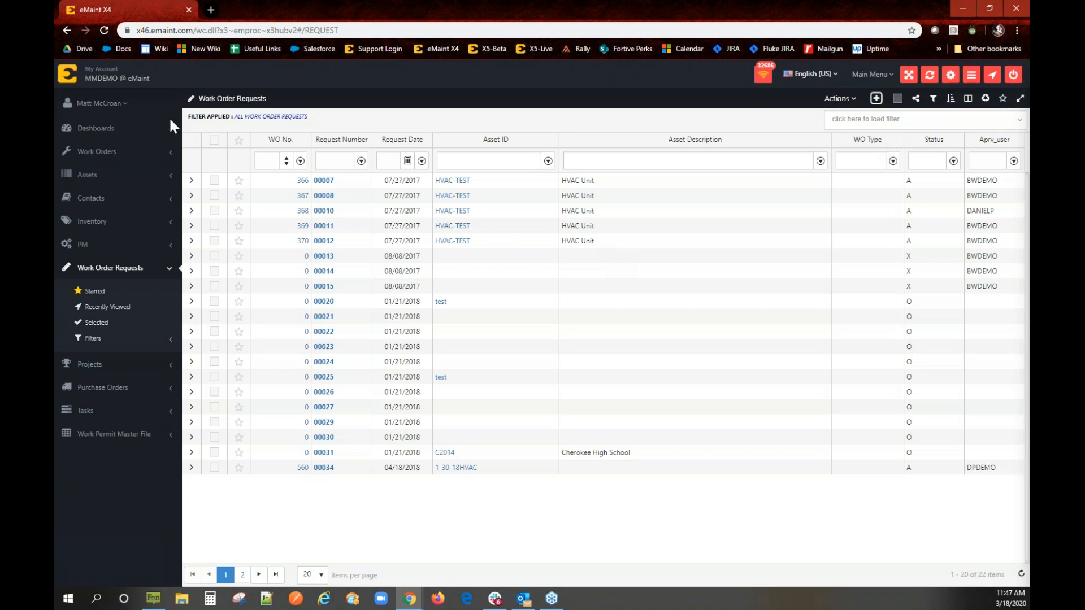
# Clear the rules in the work orders table filter and apply the empty filter
pyautogui.click(65, 158)
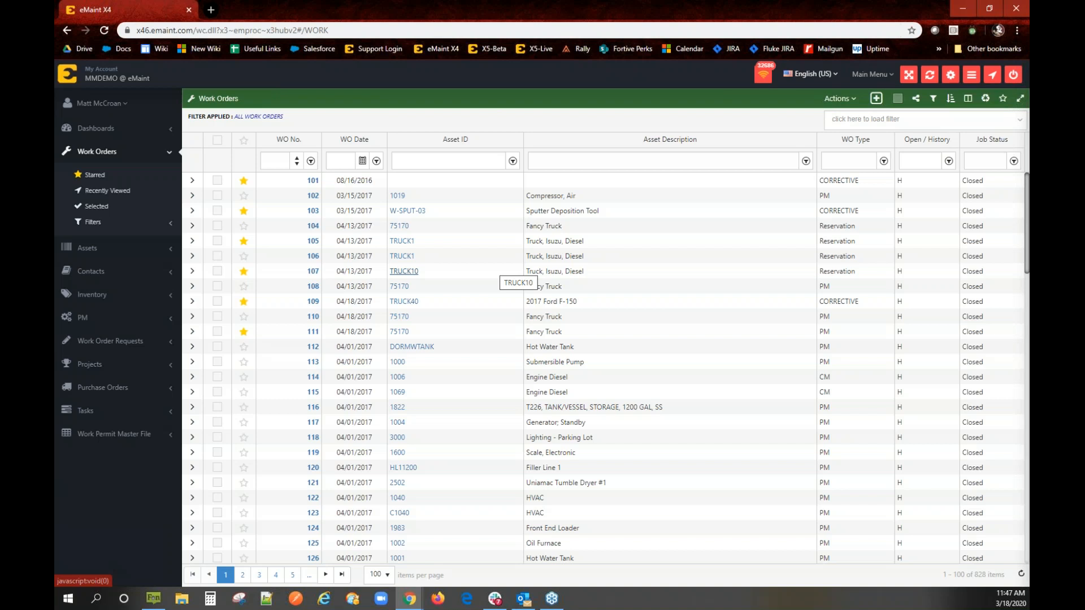
pyautogui.click(897, 98)
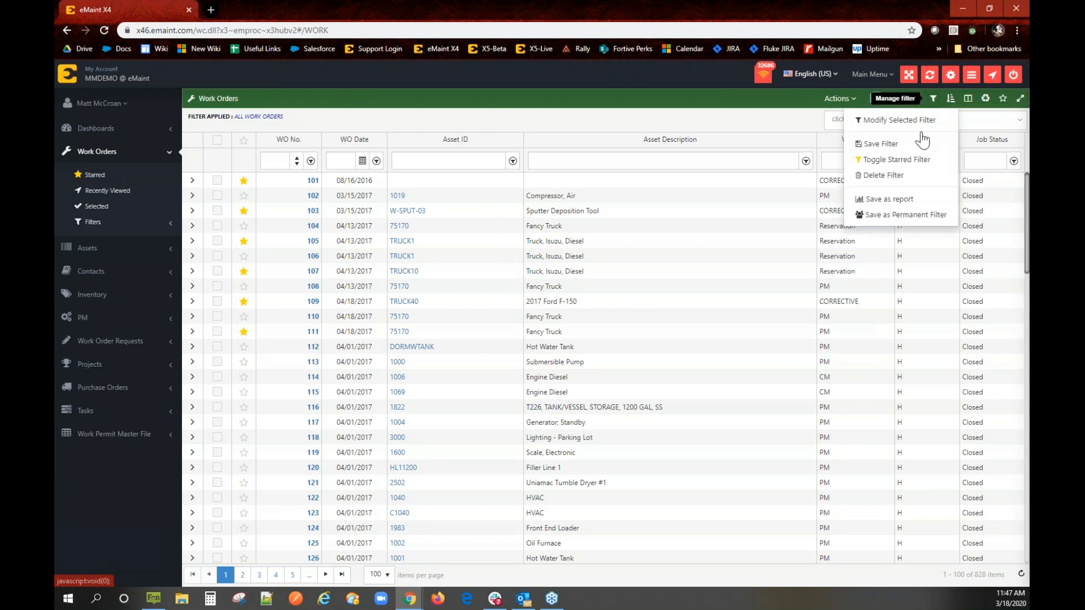
pyautogui.click(926, 120)
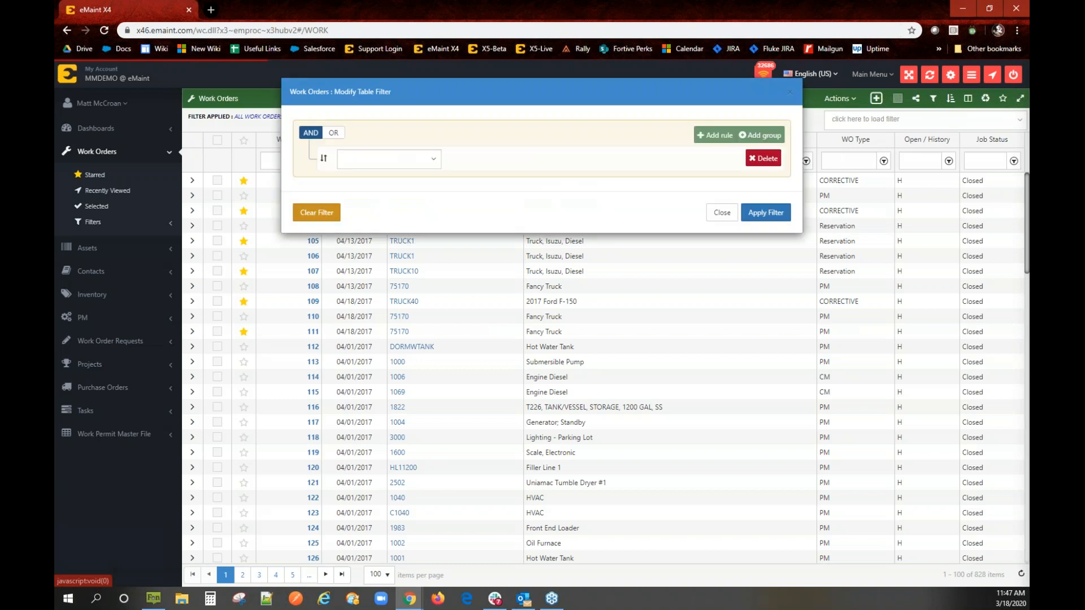
pyautogui.click(334, 215)
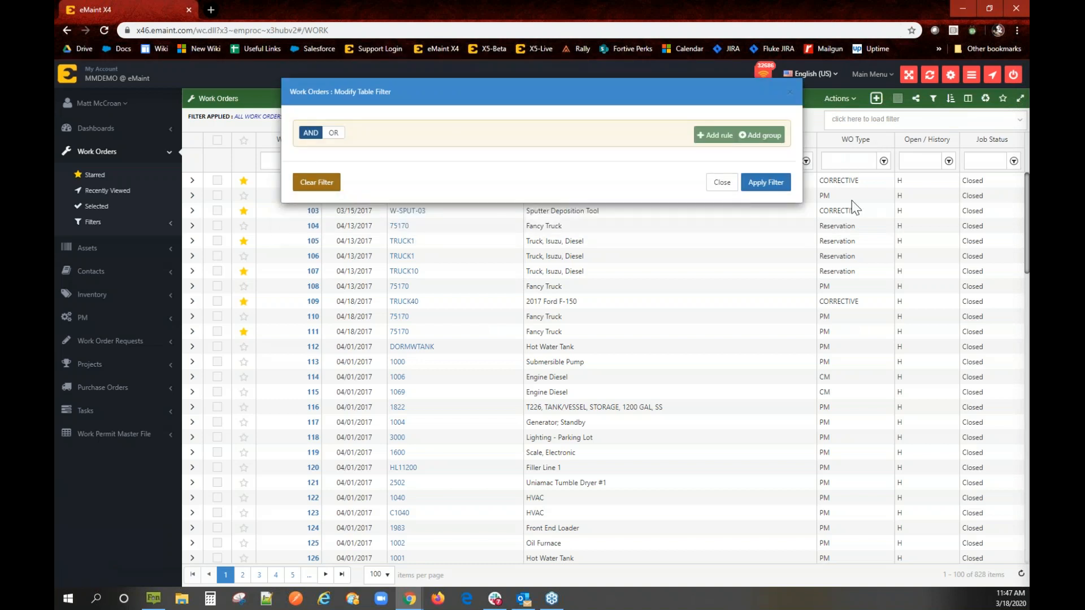
pyautogui.click(754, 193)
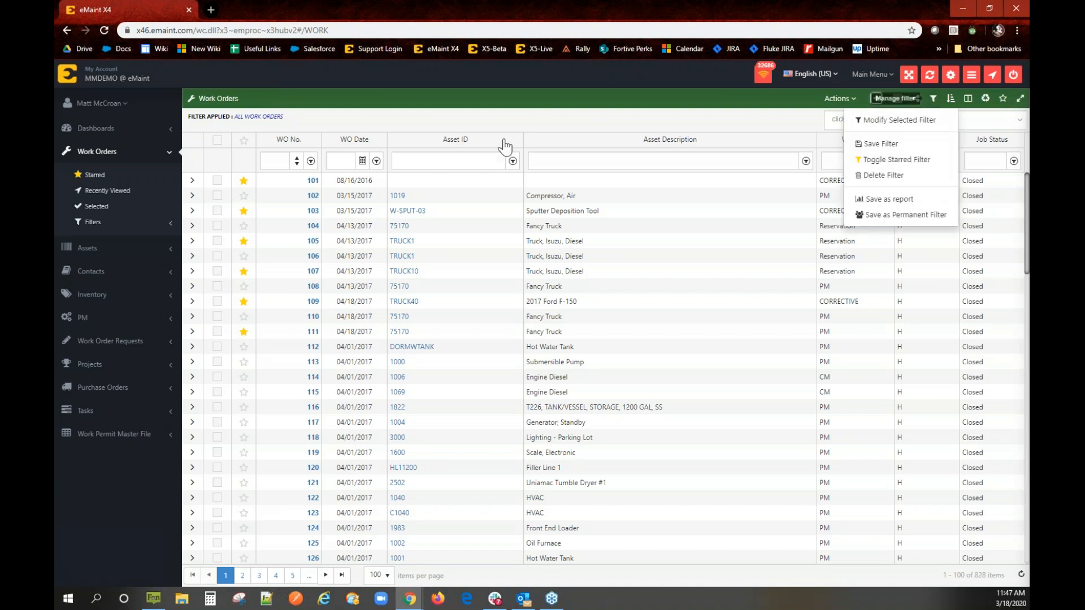
# Reopen the work orders table filter and choose WO Date as the rule's field
pyautogui.click(251, 118)
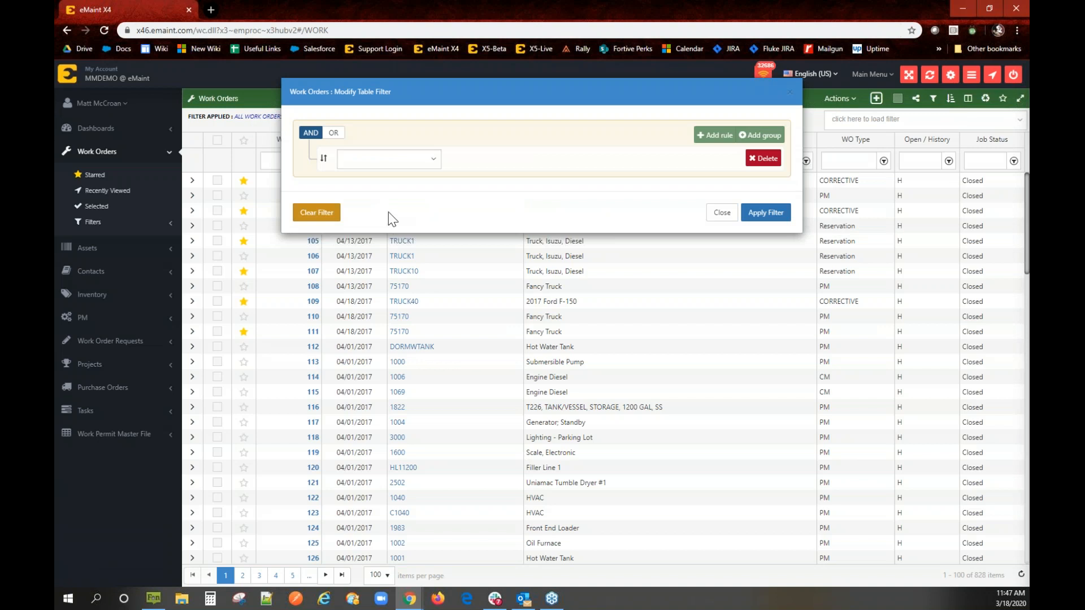
pyautogui.click(420, 165)
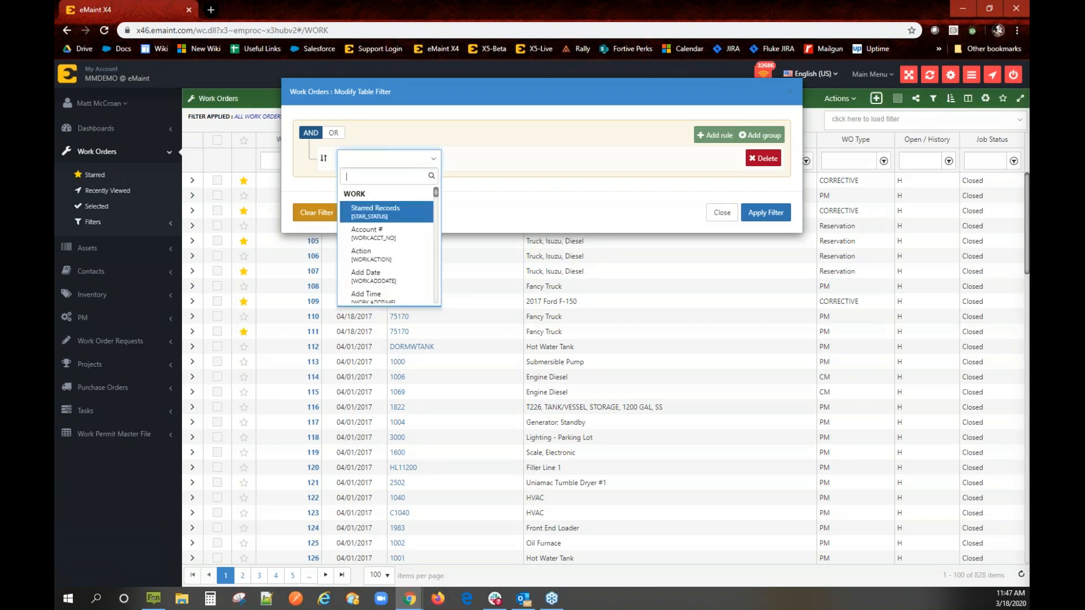
pyautogui.write('wo date')
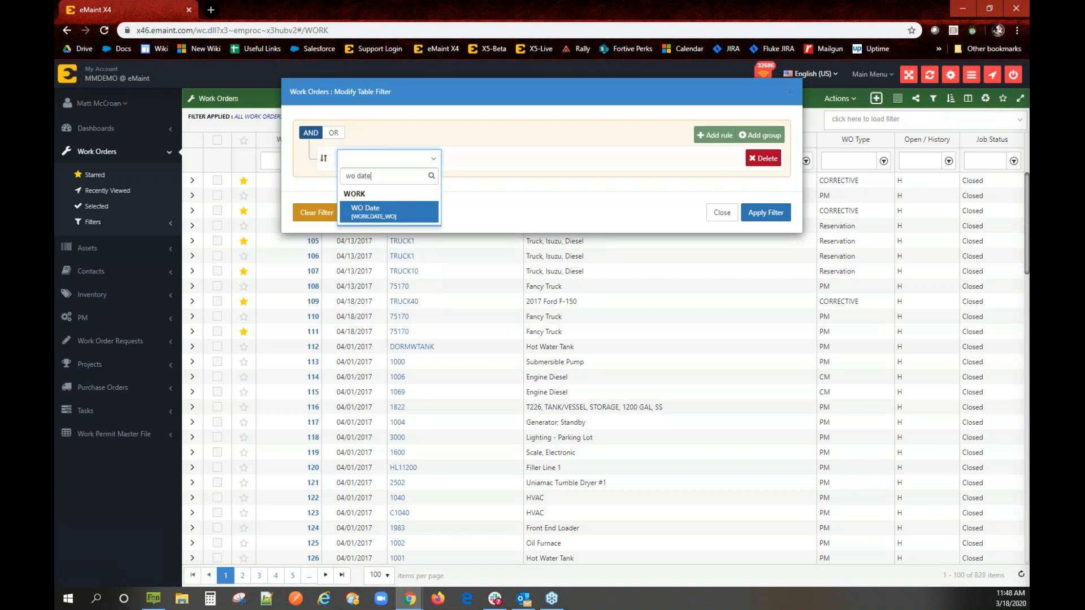
pyautogui.click(425, 214)
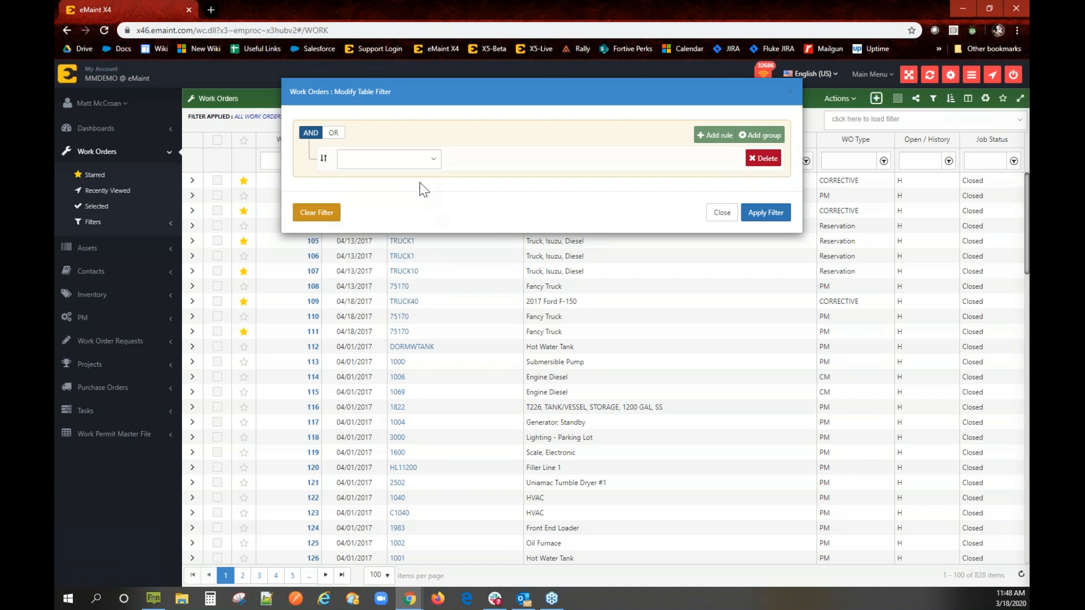
pyautogui.click(418, 164)
pyautogui.write('date')
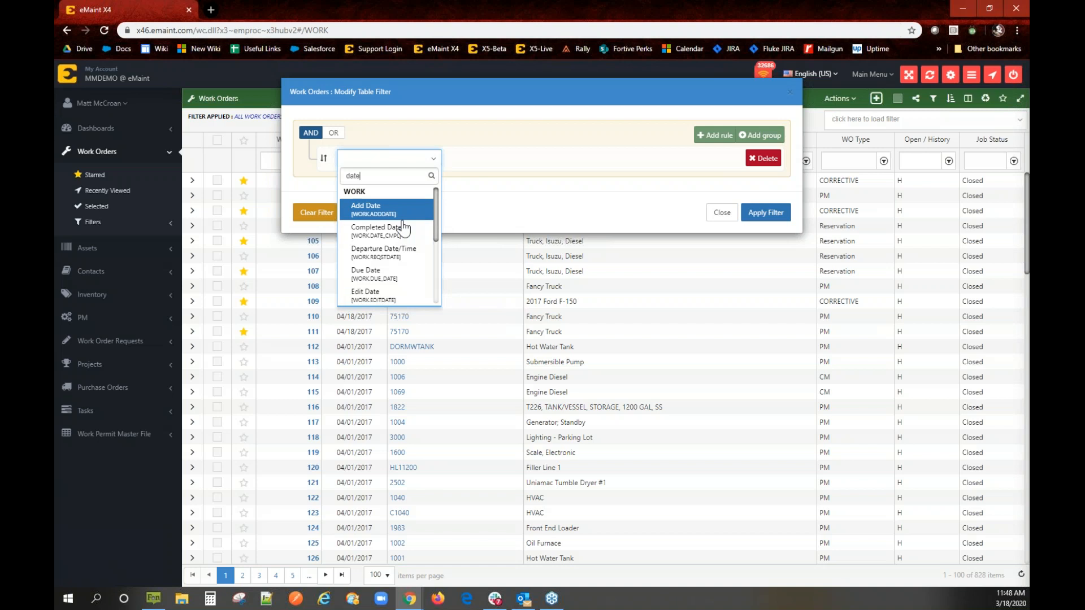
pyautogui.scroll(-5, 407, 241)
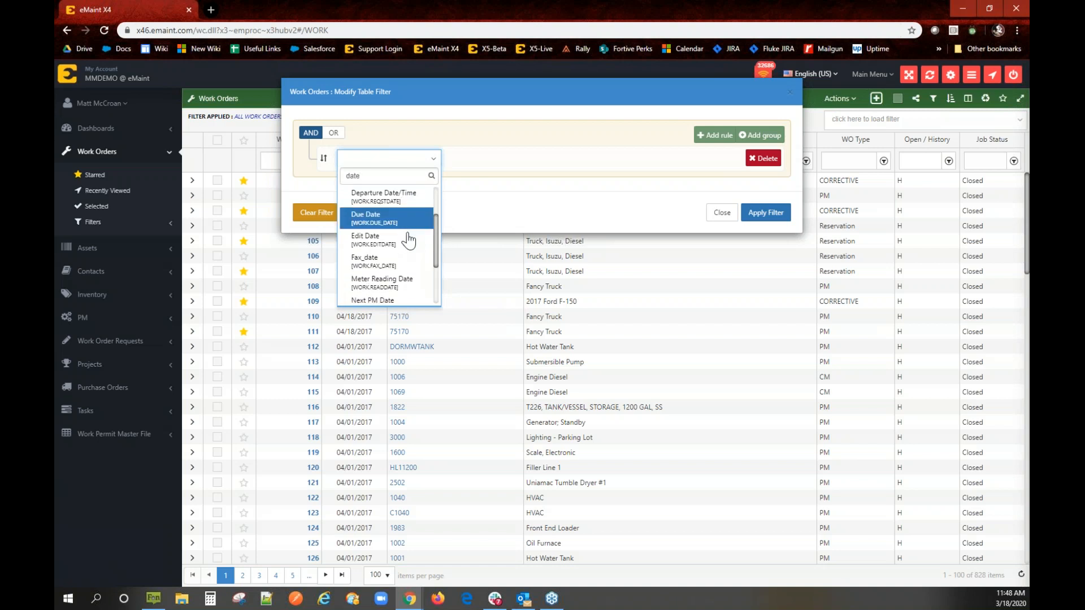
pyautogui.click(408, 293)
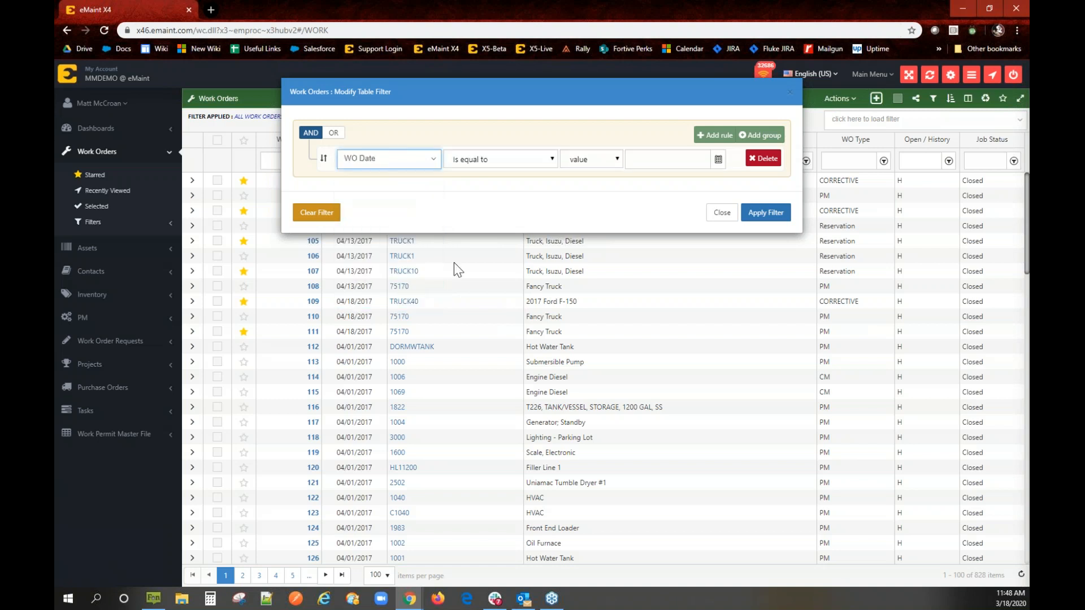
# Set the WO Date rule to "Is less than" the expression DATE() and apply the filter
pyautogui.click(534, 164)
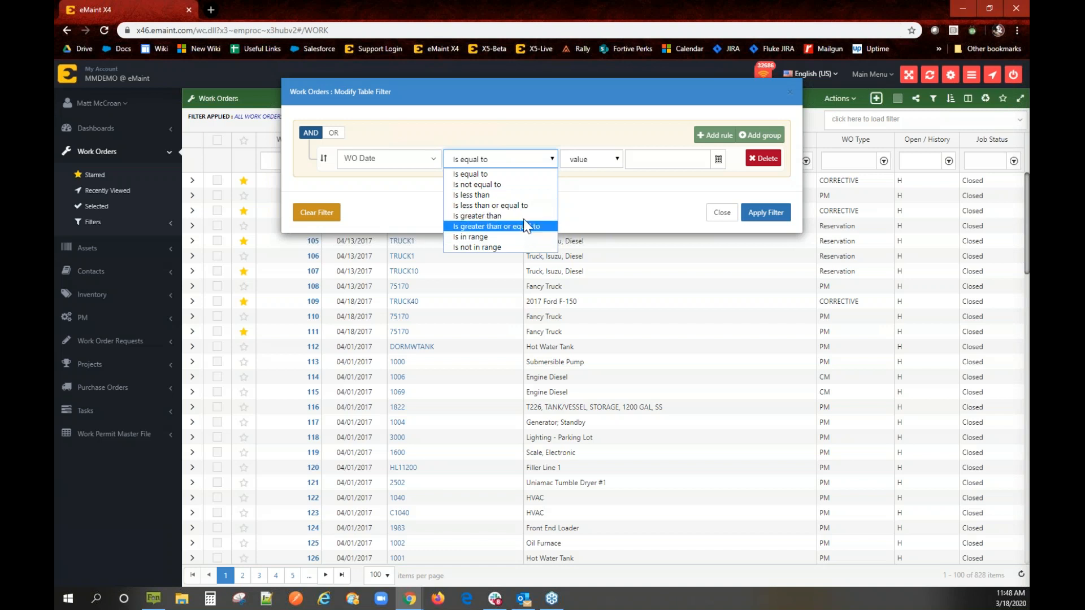
pyautogui.click(526, 196)
pyautogui.click(590, 159)
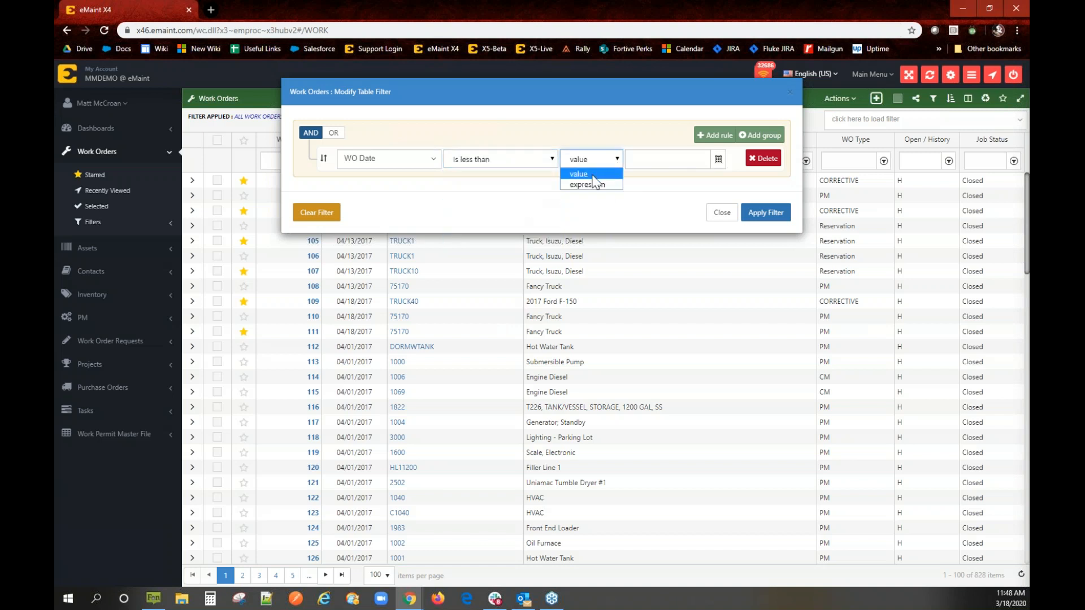
pyautogui.click(590, 184)
pyautogui.click(649, 161)
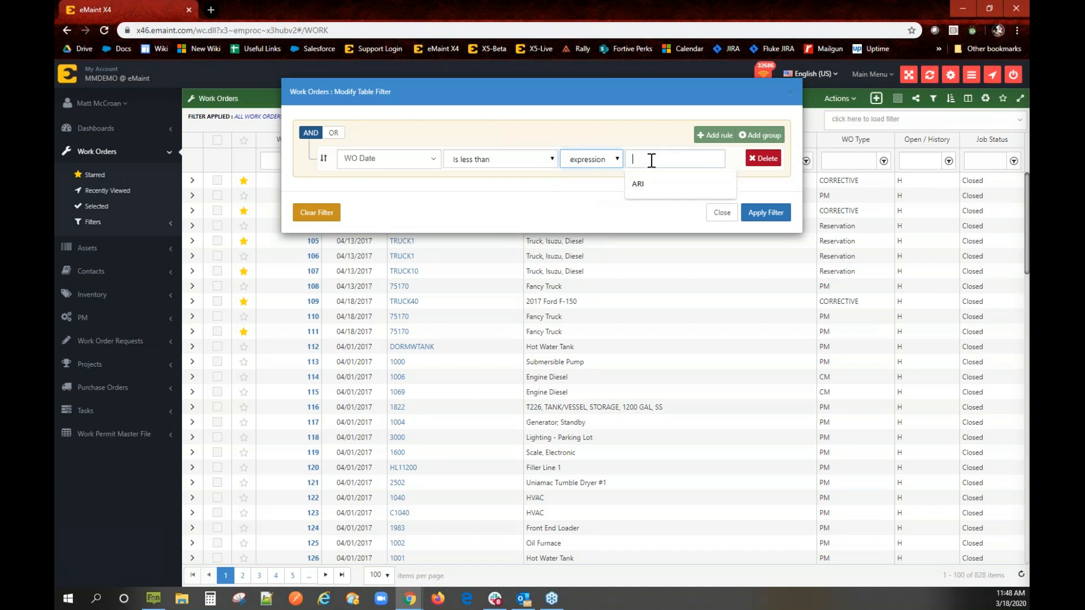
pyautogui.write('DATE(')
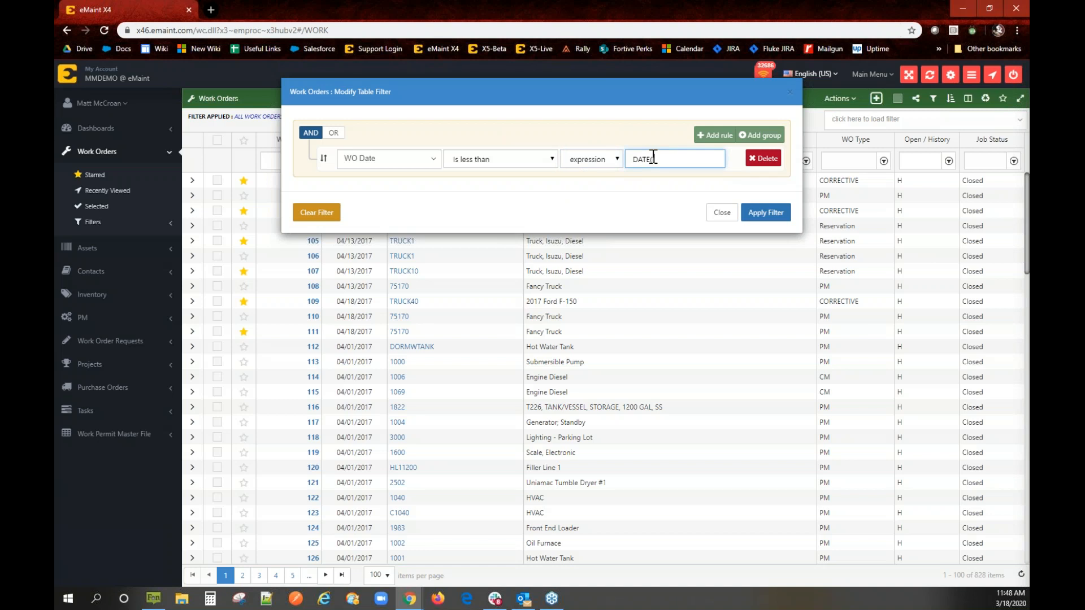
pyautogui.click(634, 180)
pyautogui.click(755, 213)
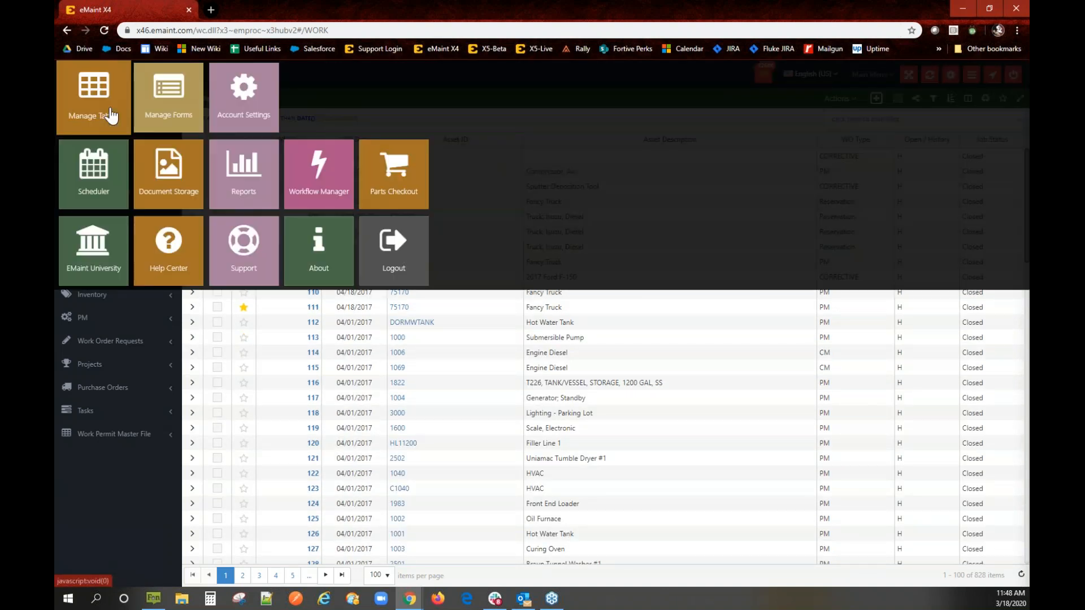
# Locate the Help Center among the application shortcuts, and return to the work orders list
pyautogui.click(113, 78)
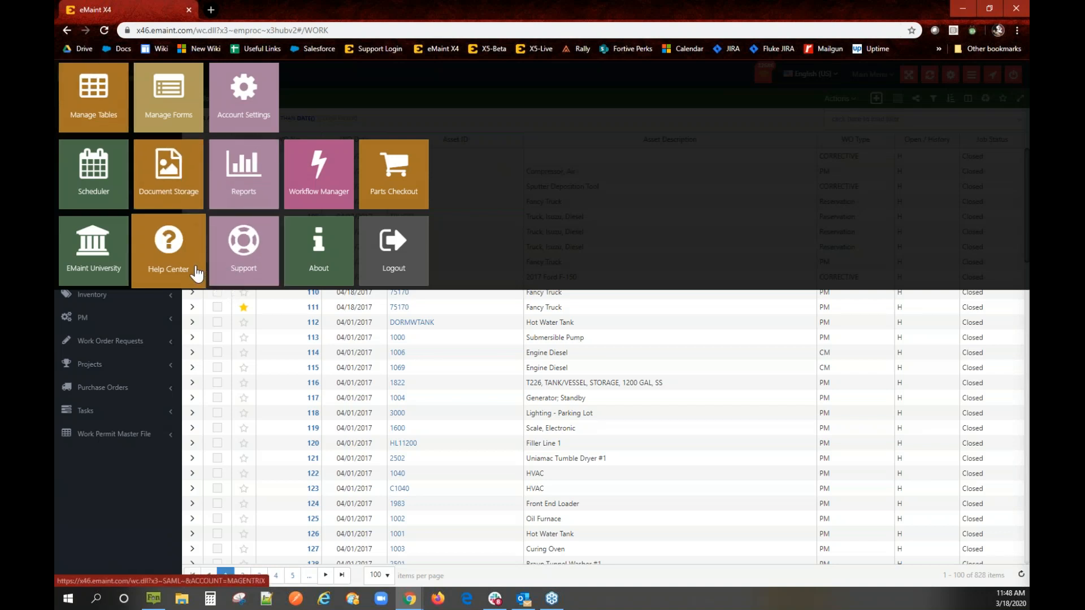
pyautogui.click(432, 351)
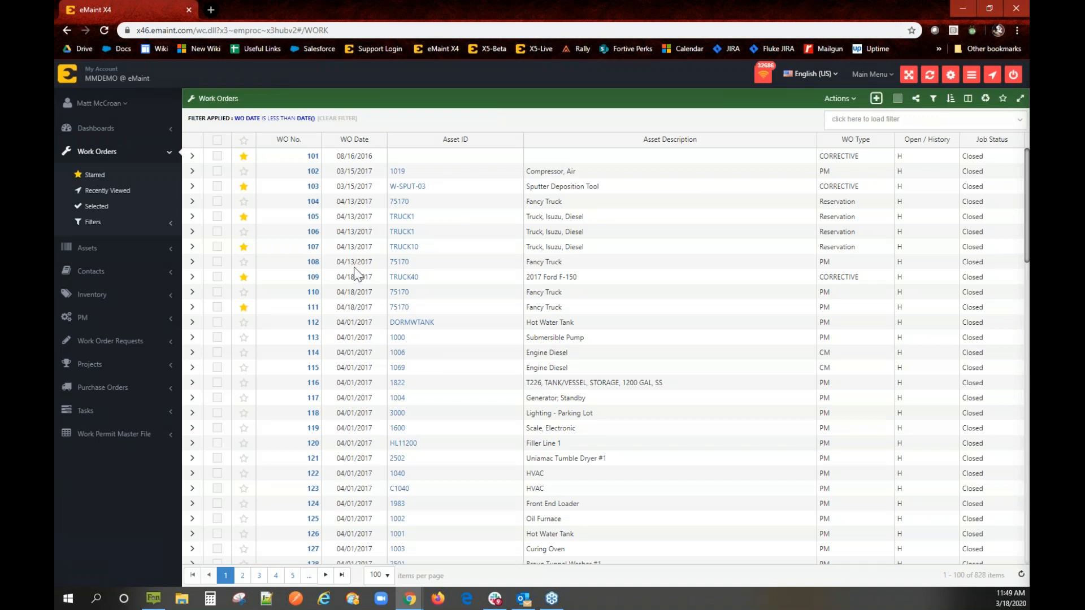
# Change the WO Date rule's expression to DATE()+1, and try a minus sign in place of the plus
pyautogui.click(306, 119)
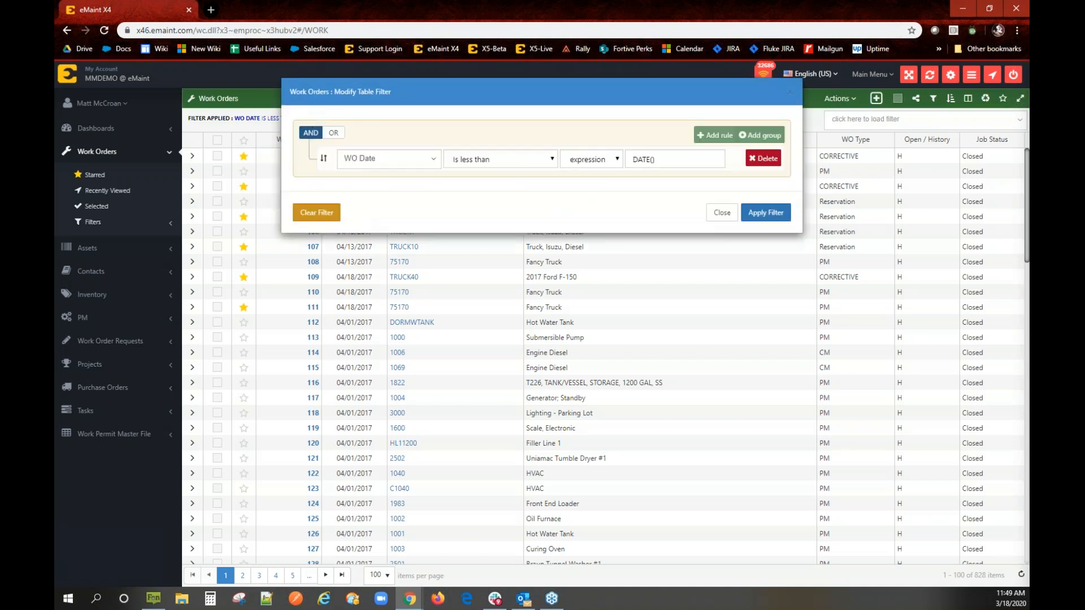
pyautogui.click(681, 163)
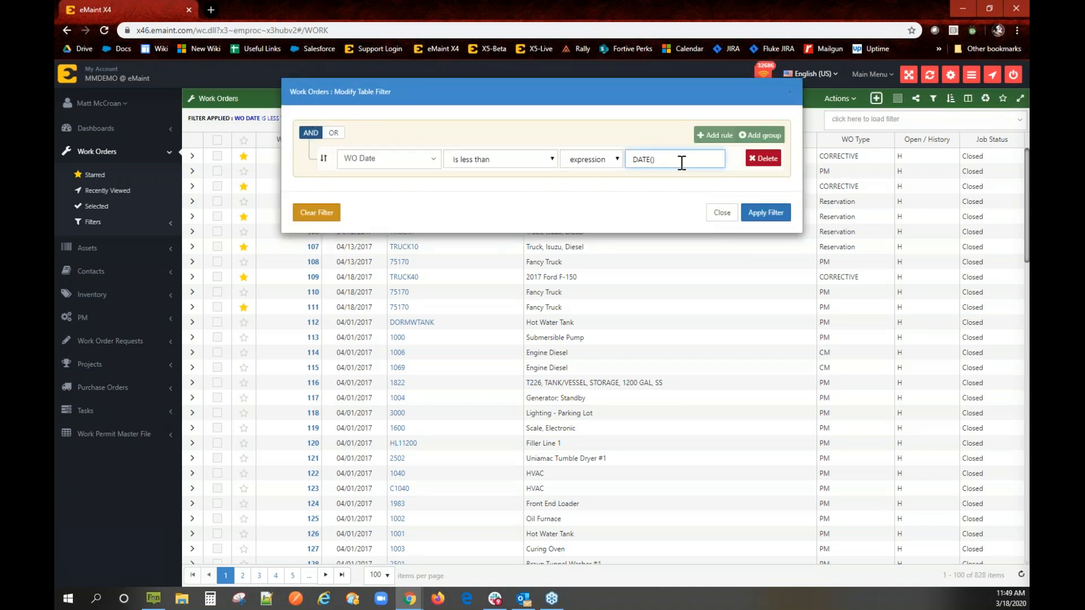
pyautogui.write('+1')
pyautogui.click(779, 213)
pyautogui.doubleClick(656, 161)
pyautogui.write('-')
# Clear the WO Date rule from the work orders filter and apply the empty filter
pyautogui.click(316, 213)
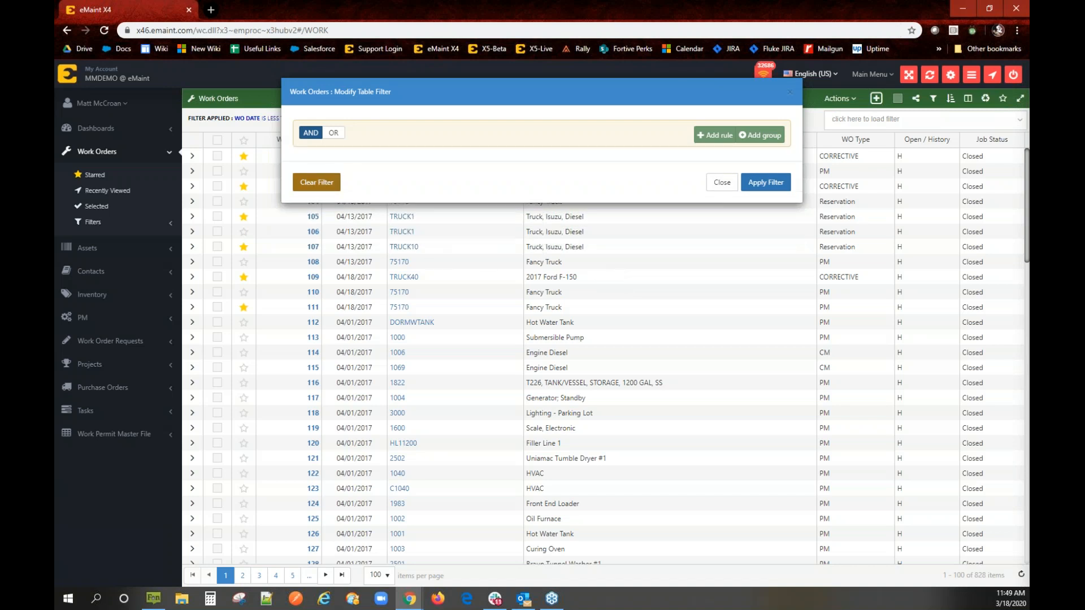
pyautogui.click(780, 182)
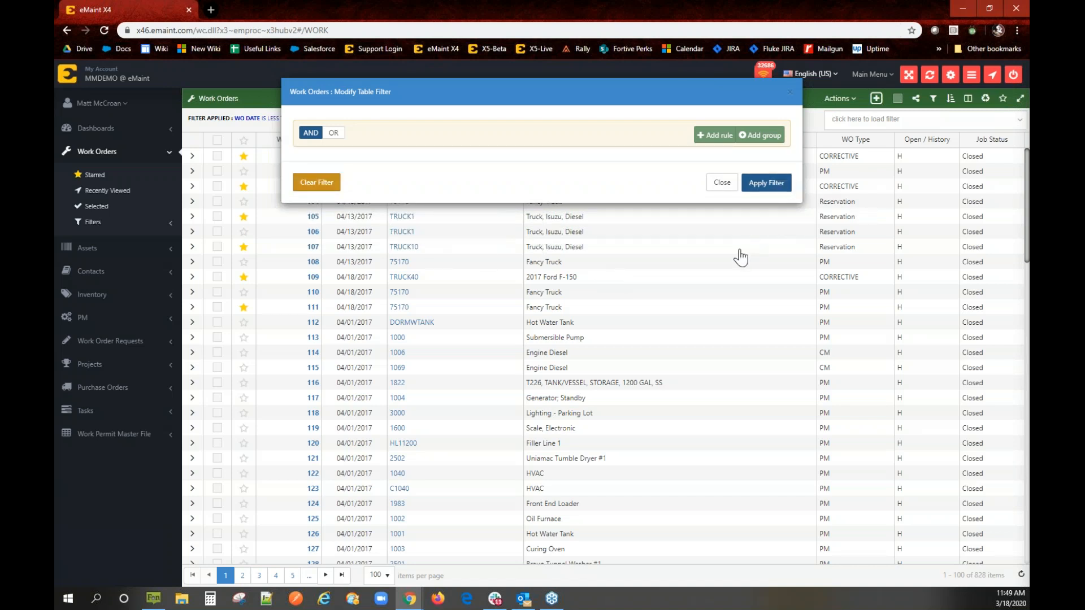